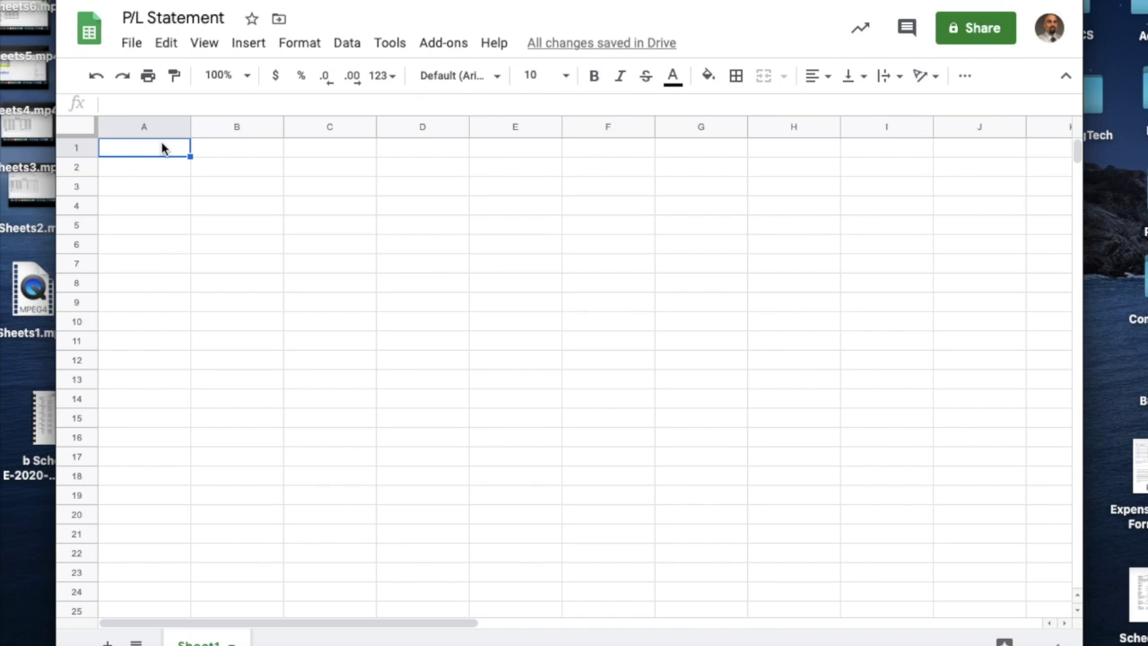
# Enter the statement heading in A1 to A3: "Your Business", "Income Statement" and "2019 End of Year".
pyautogui.write('Your')
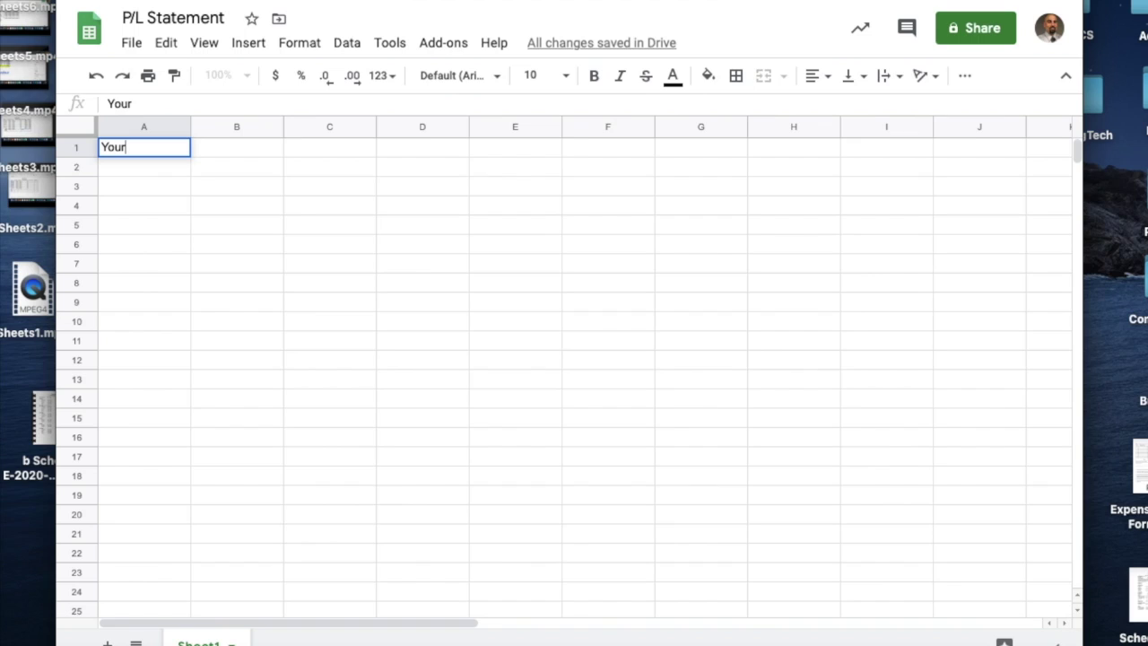
pyautogui.write('Businee')
pyautogui.press('BackSpace')
pyautogui.write('ss')
pyautogui.press('Return')
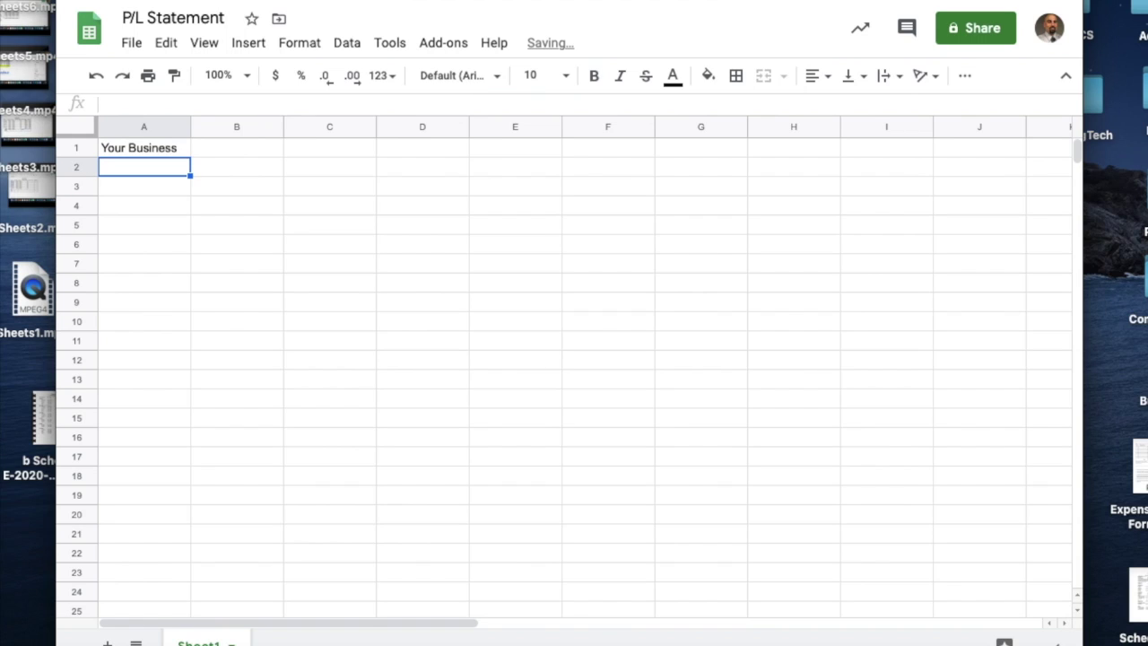
pyautogui.write('Income Statement')
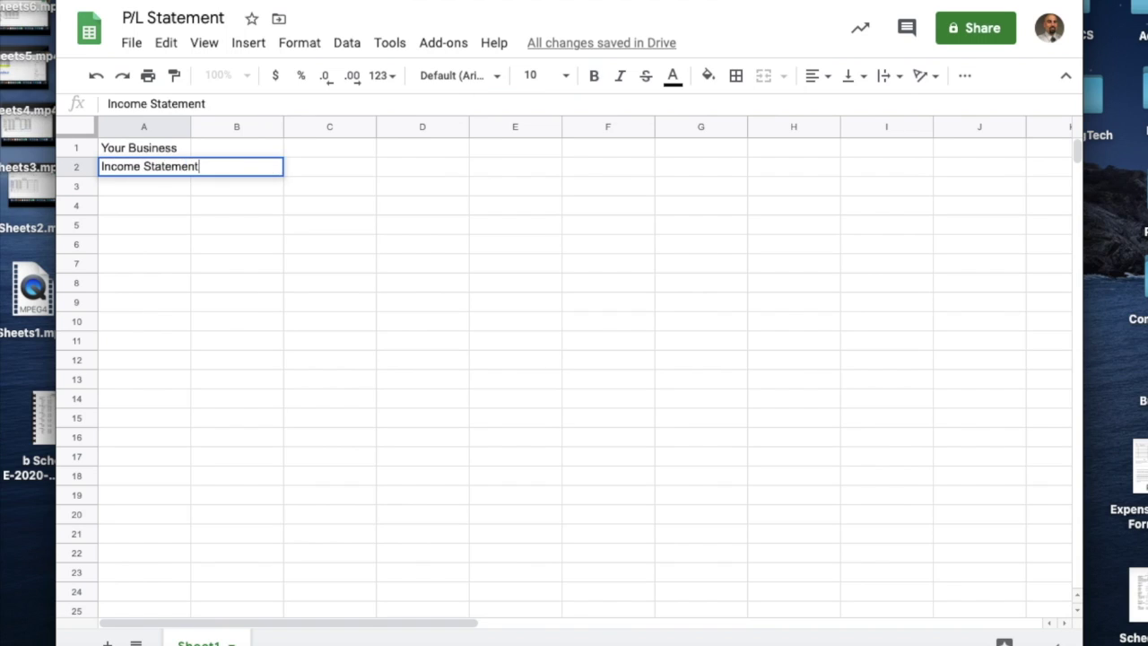
pyautogui.press('Return')
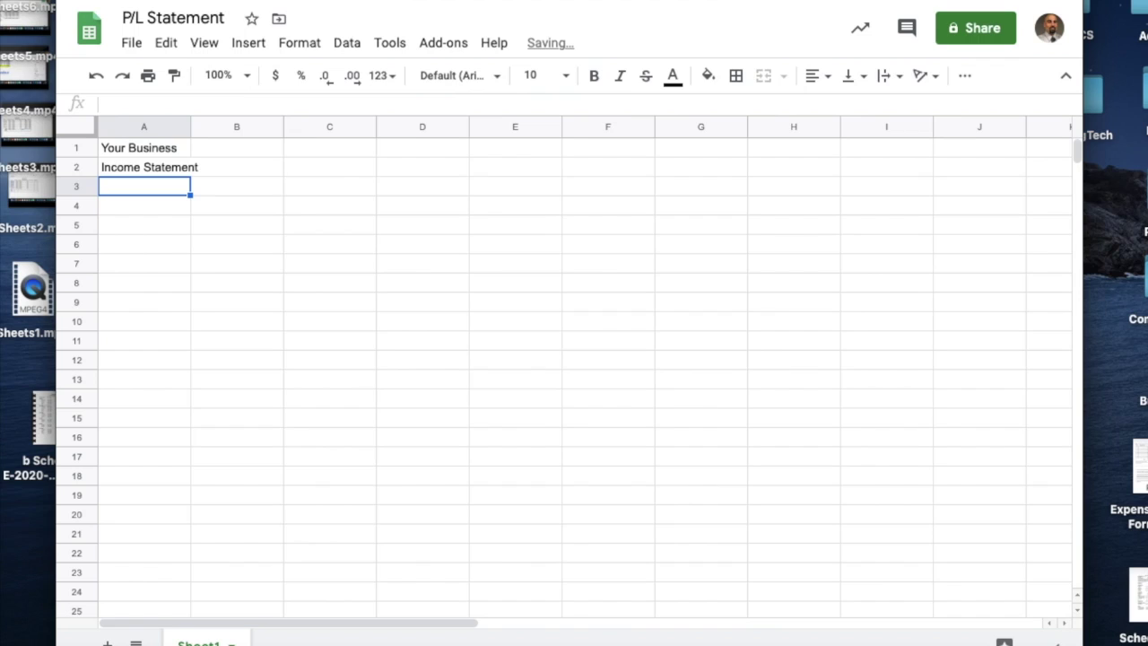
pyautogui.write('2019 End of Year')
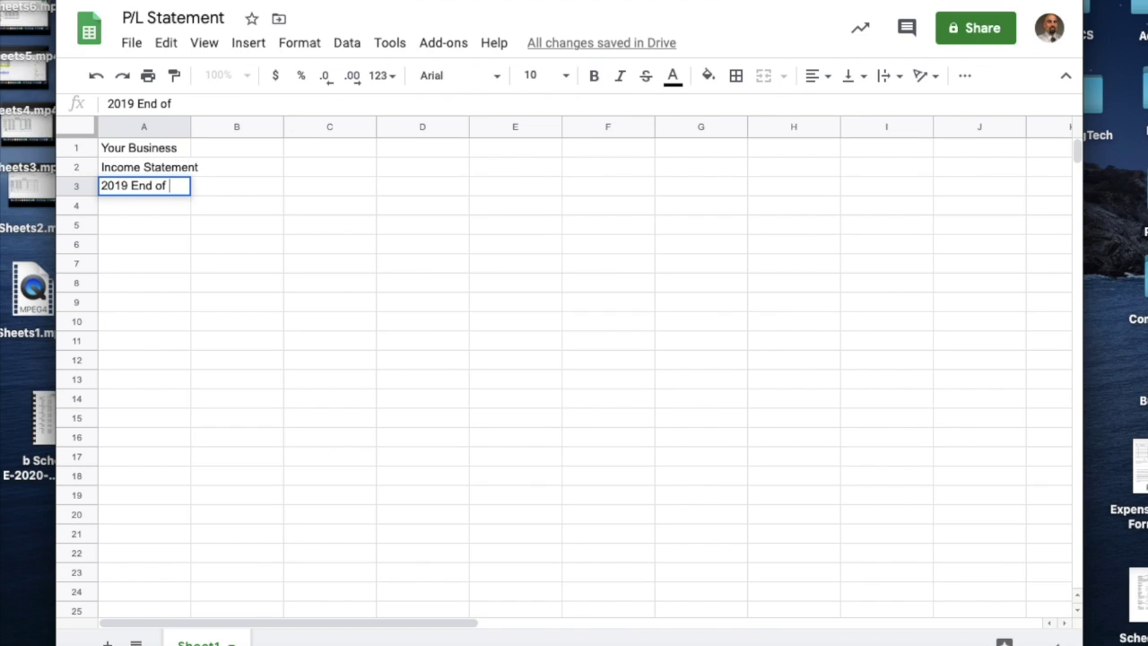
pyautogui.press('Return')
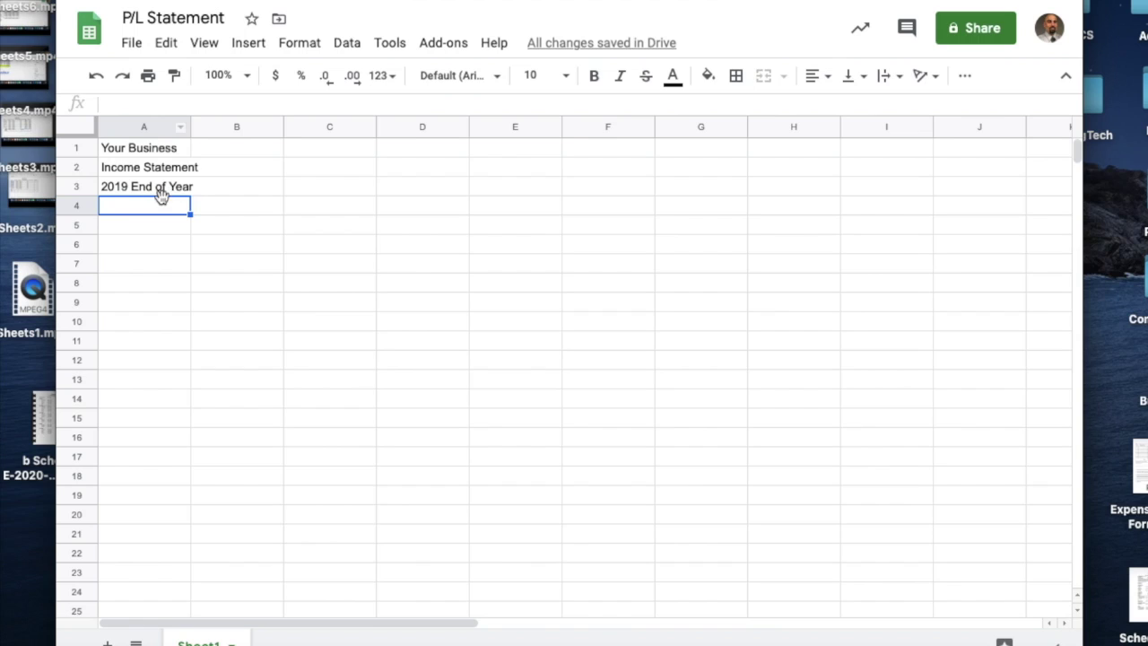
# Enter the section label "Revenue:" in cell A5, leaving row 4 blank below the heading.
pyautogui.click(141, 243)
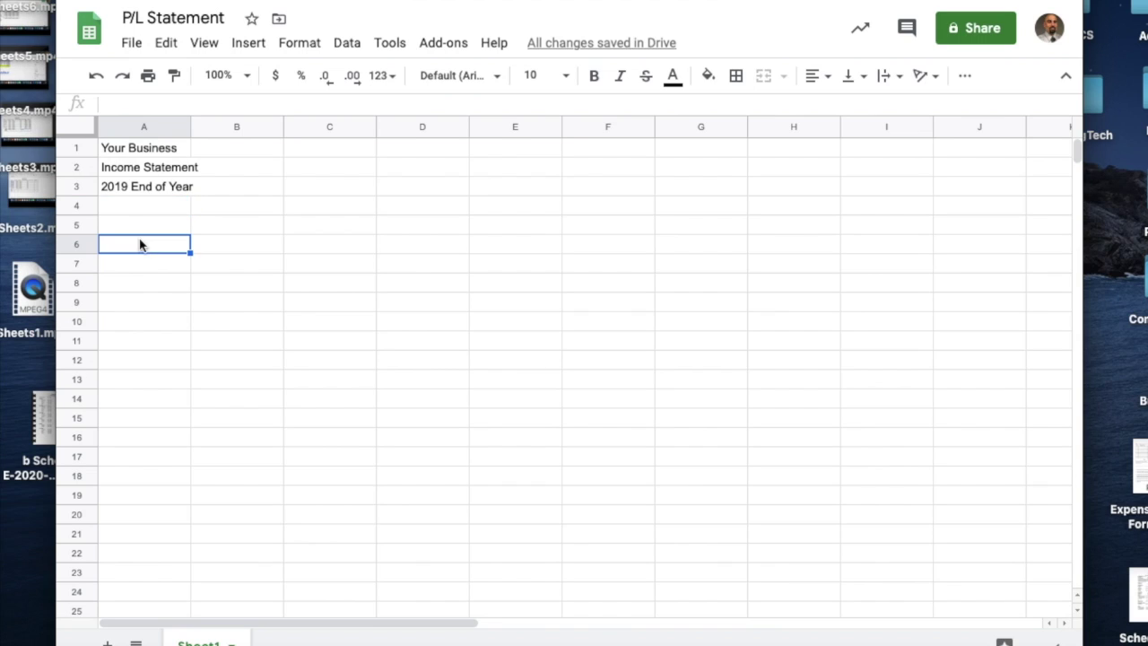
pyautogui.click(136, 209)
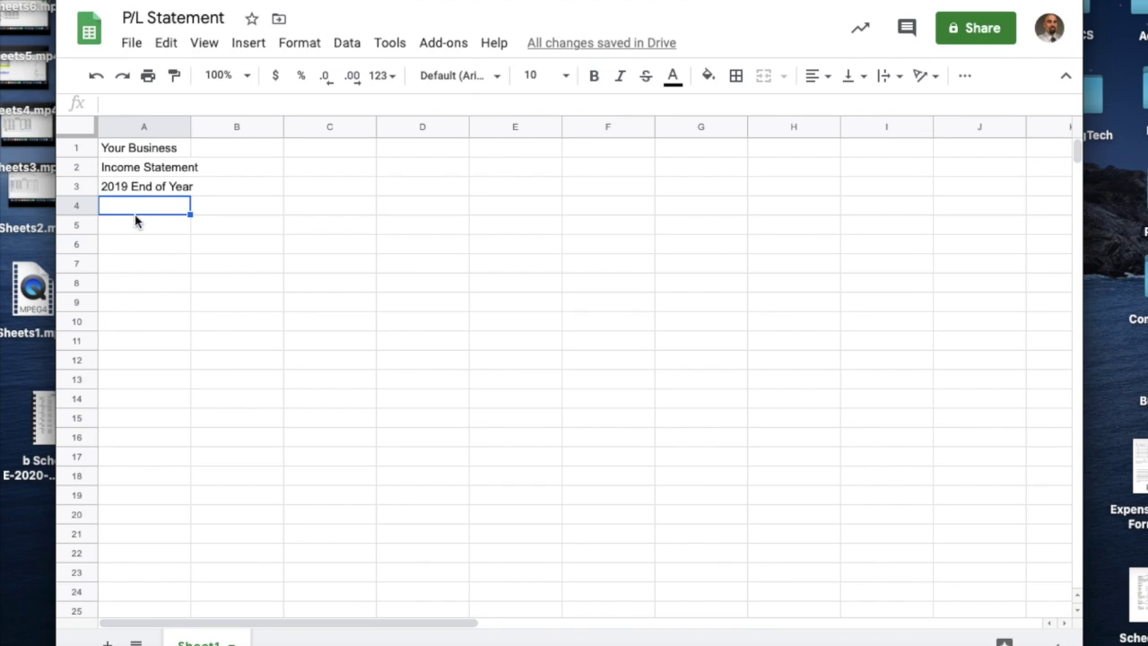
pyautogui.click(132, 230)
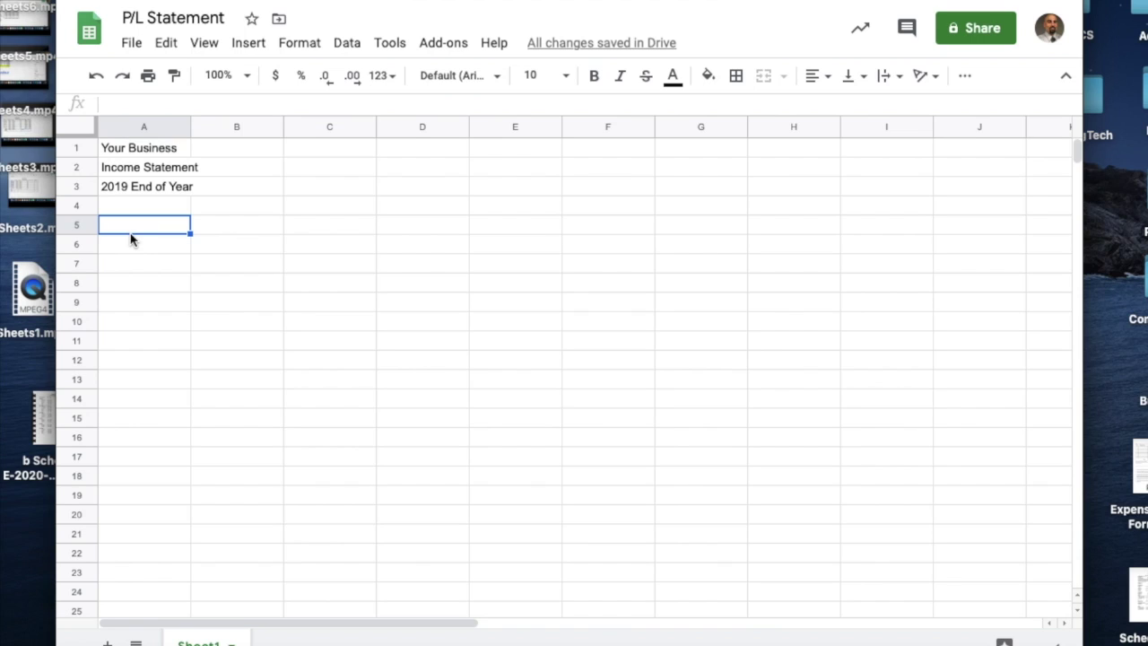
pyautogui.write('Rev')
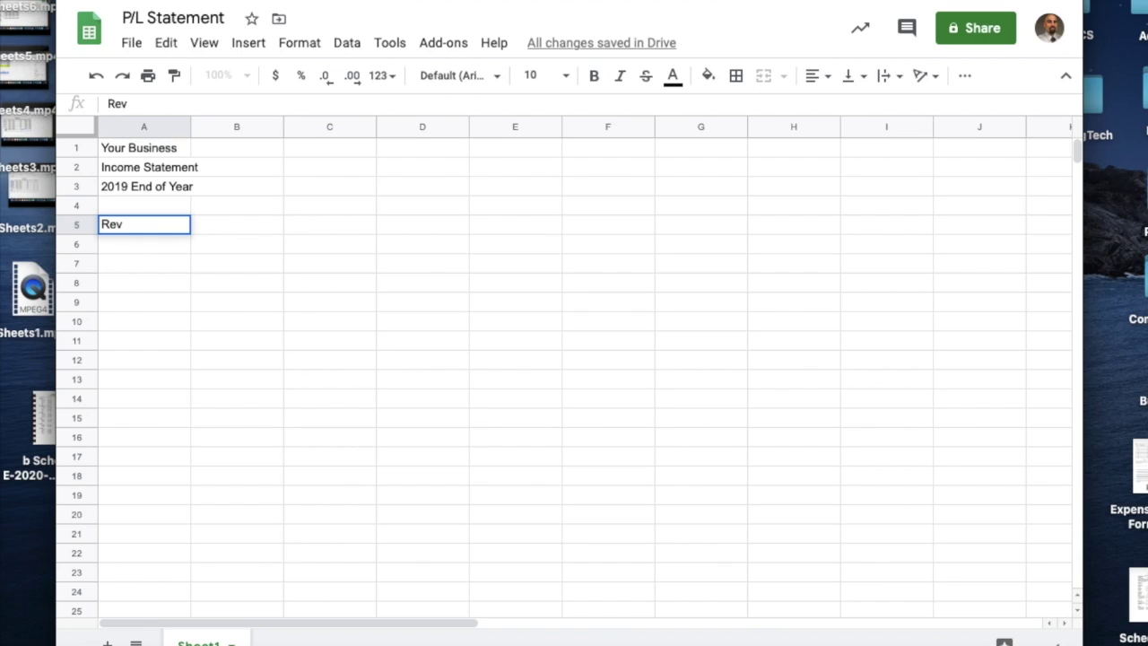
pyautogui.write('enue:')
pyautogui.press('Tab')
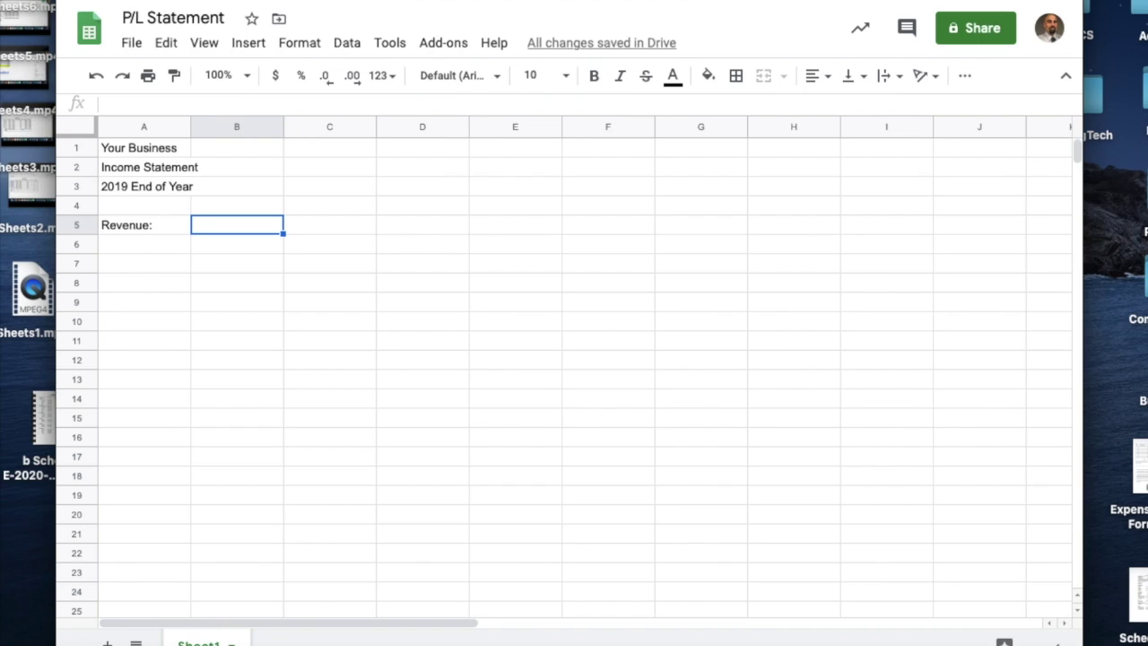
pyautogui.press('Return')
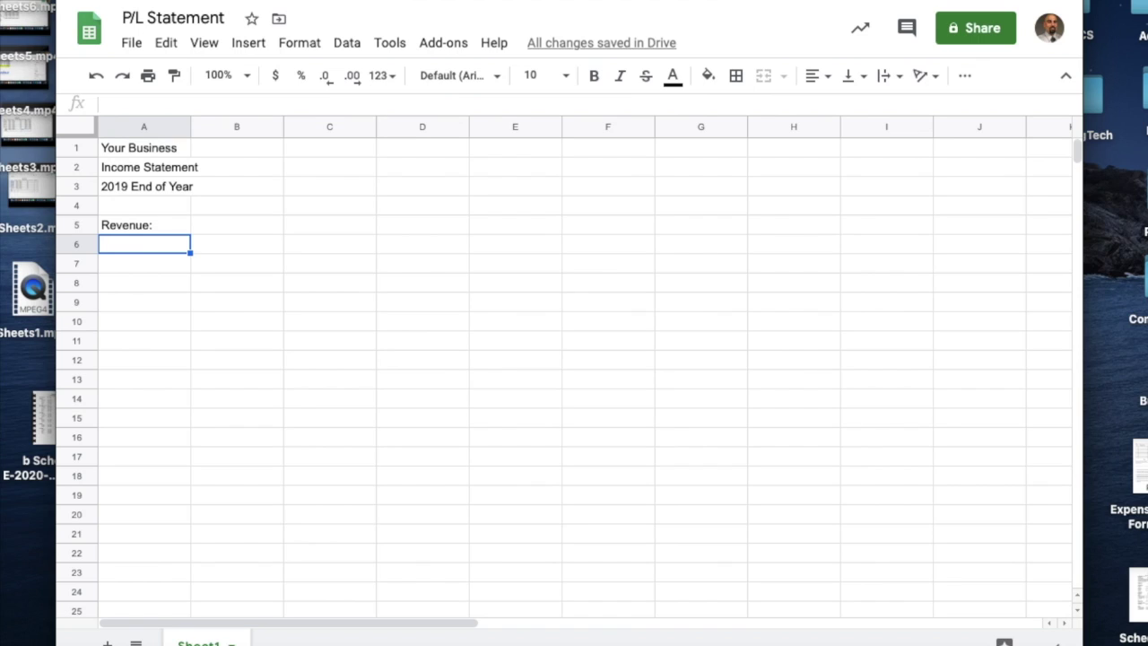
# Enter the section label "Expenses:" in A7 and list "Taxes" and "Insurance" beneath it in A8 and A9.
pyautogui.click(144, 263)
pyautogui.write('Expense')
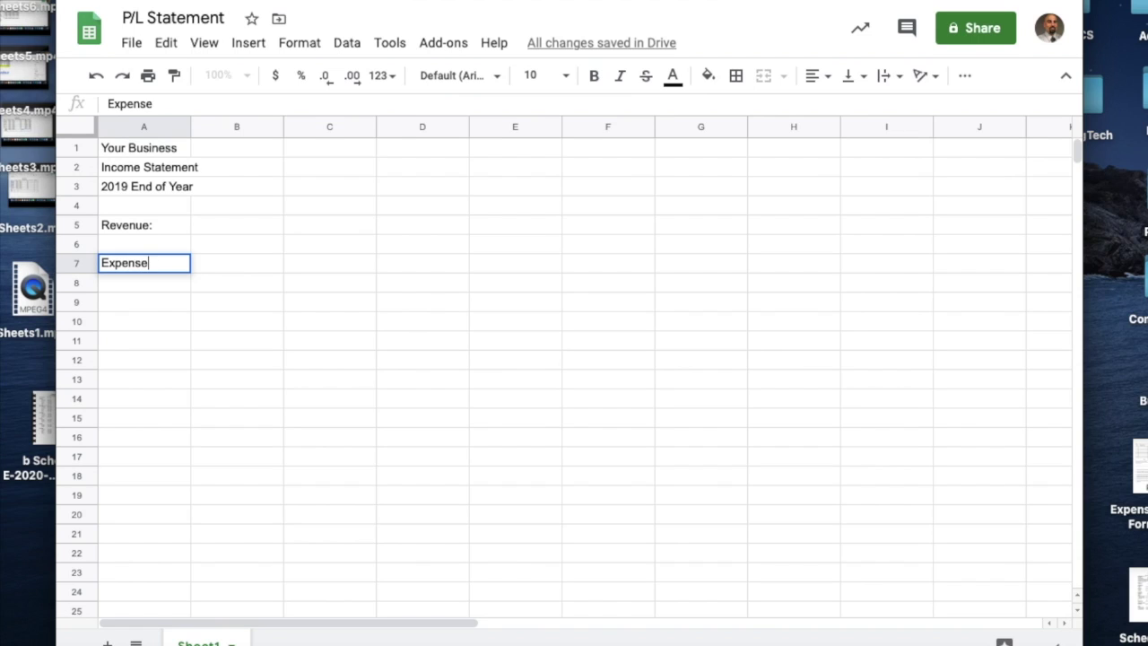
pyautogui.write('s:')
pyautogui.press('Return')
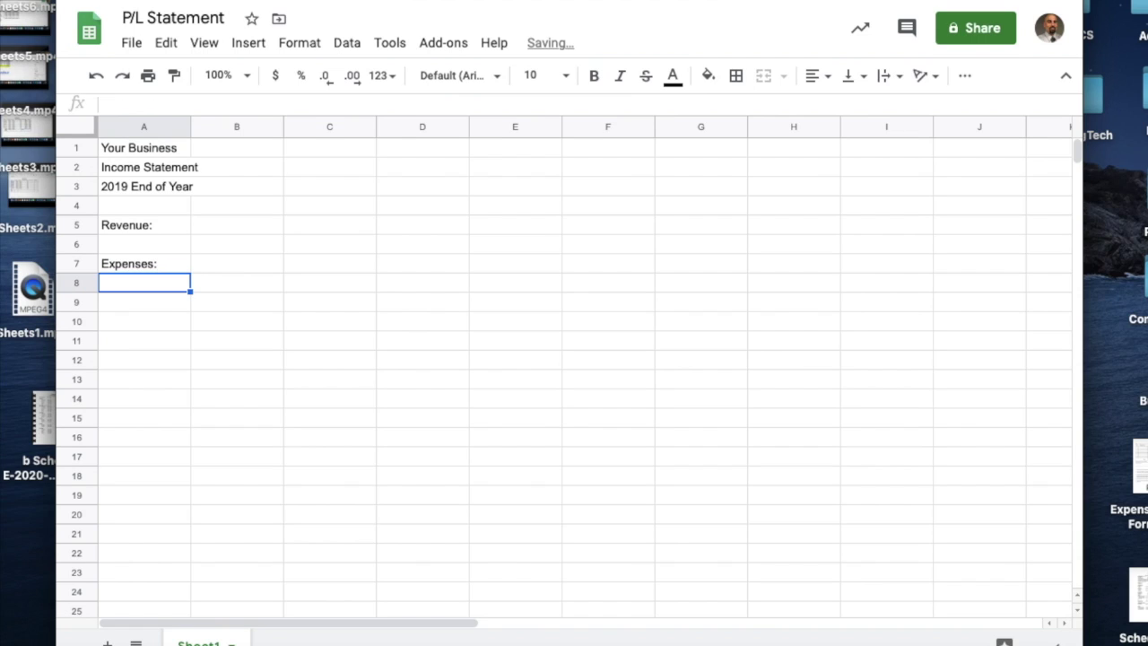
pyautogui.write('Taxes')
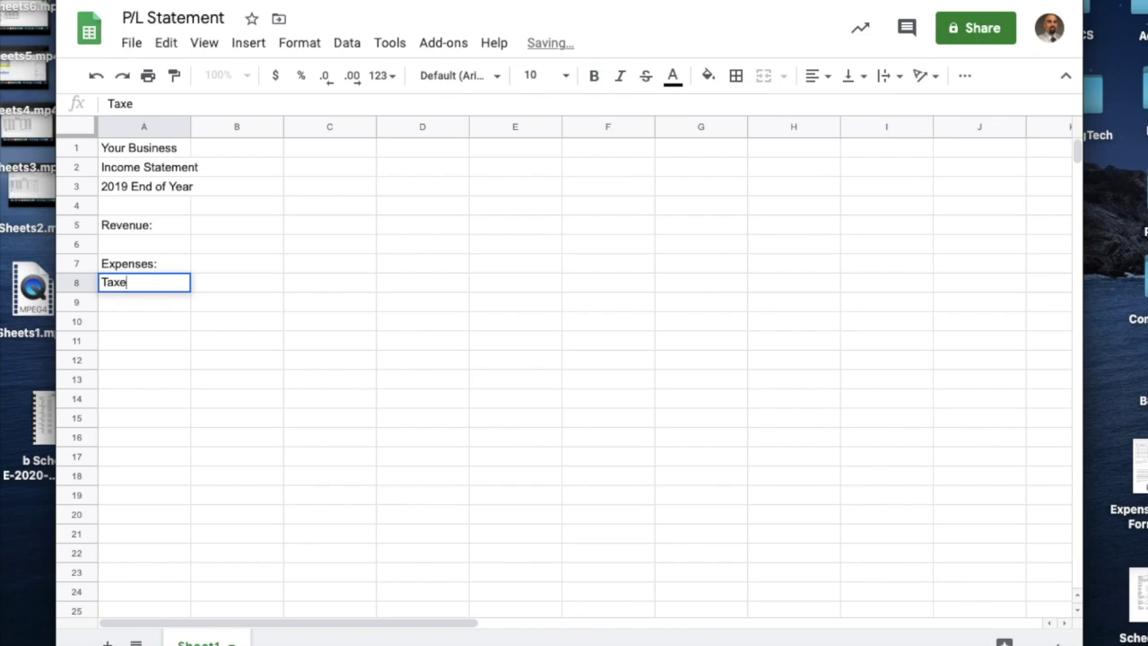
pyautogui.press('Return')
pyautogui.write('Insurance')
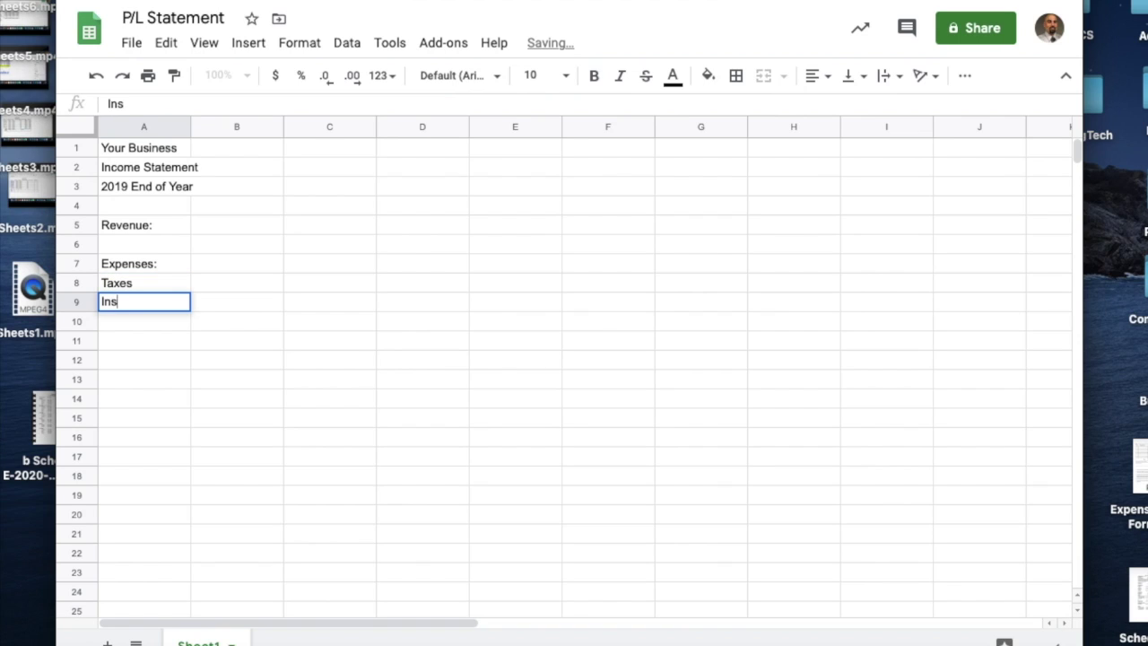
pyautogui.press('Return')
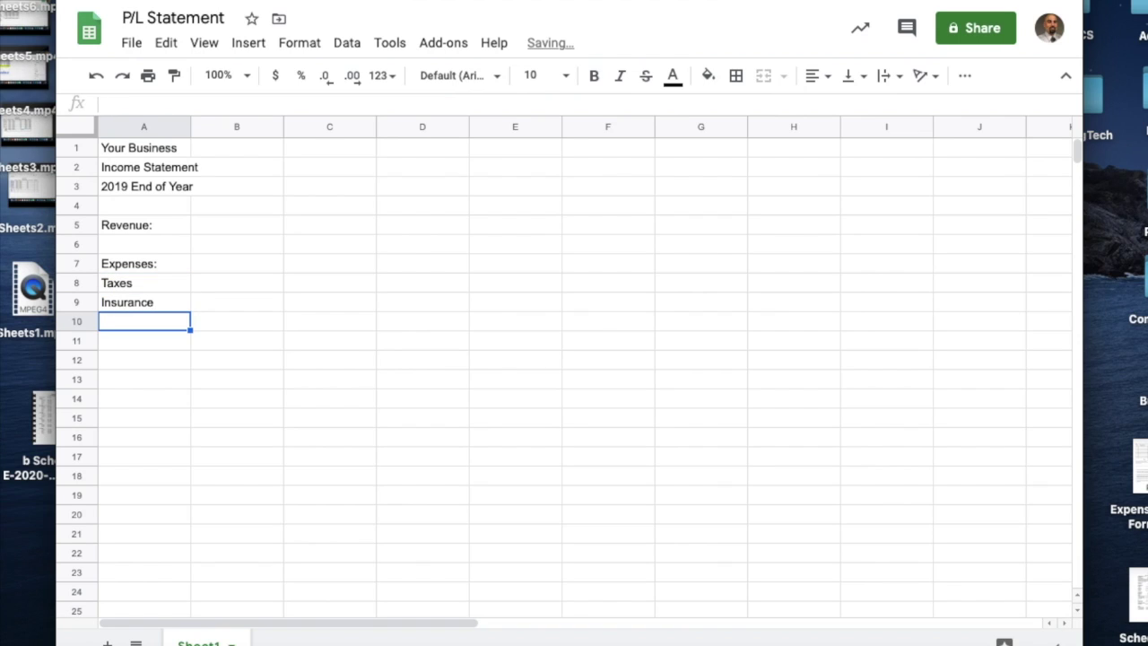
# Add the expense categories "Payroll" in A10 and "Staff" in A11.
pyautogui.click(245, 77)
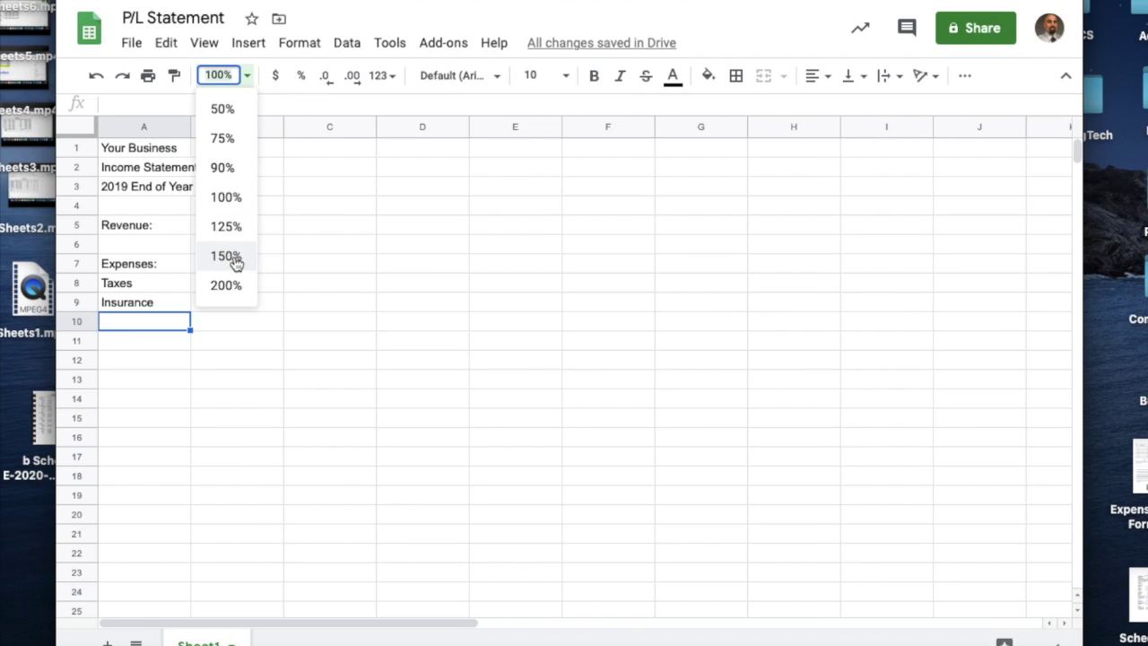
pyautogui.click(235, 259)
pyautogui.click(197, 456)
pyautogui.click(198, 431)
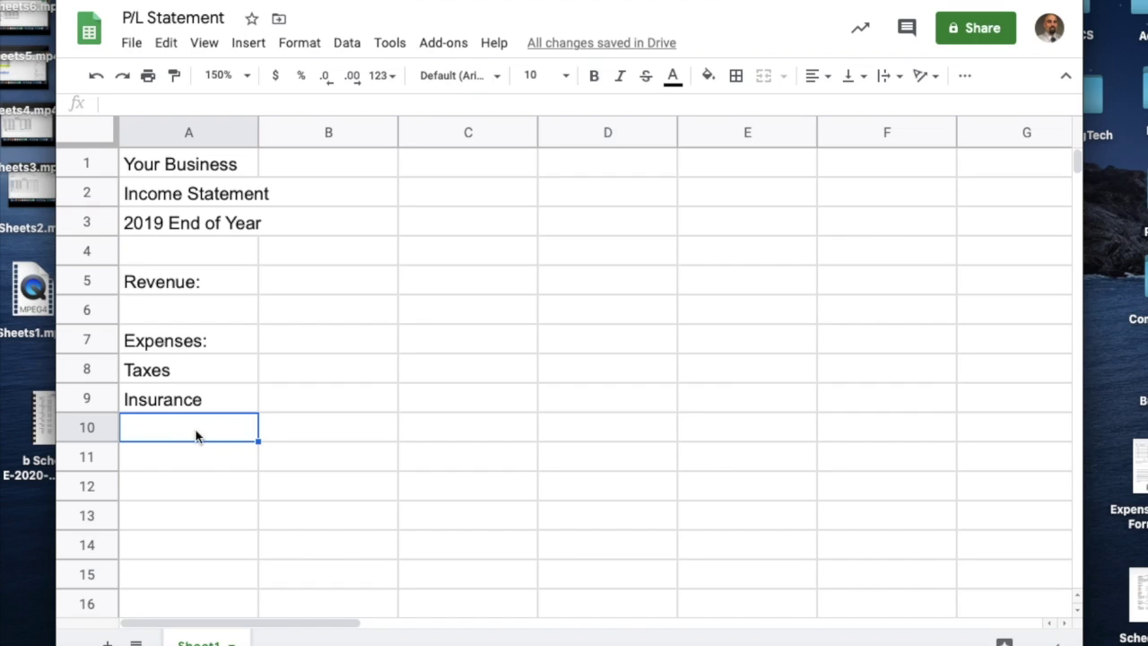
pyautogui.write('Payroll')
pyautogui.press('Return')
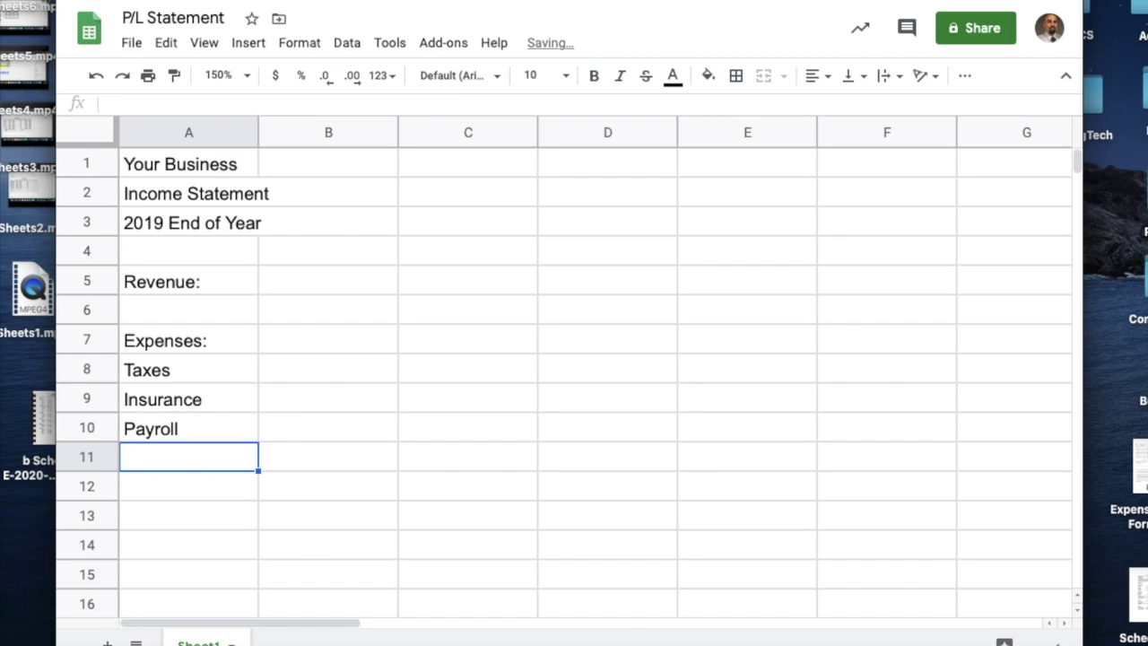
pyautogui.write('Staff')
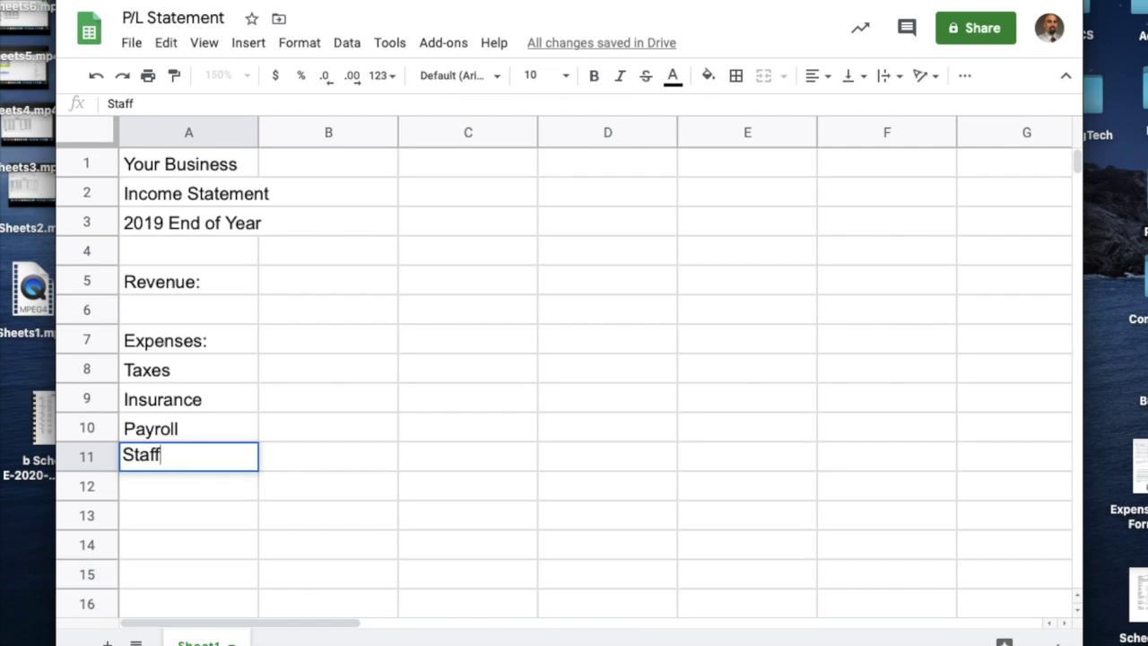
pyautogui.press('Return')
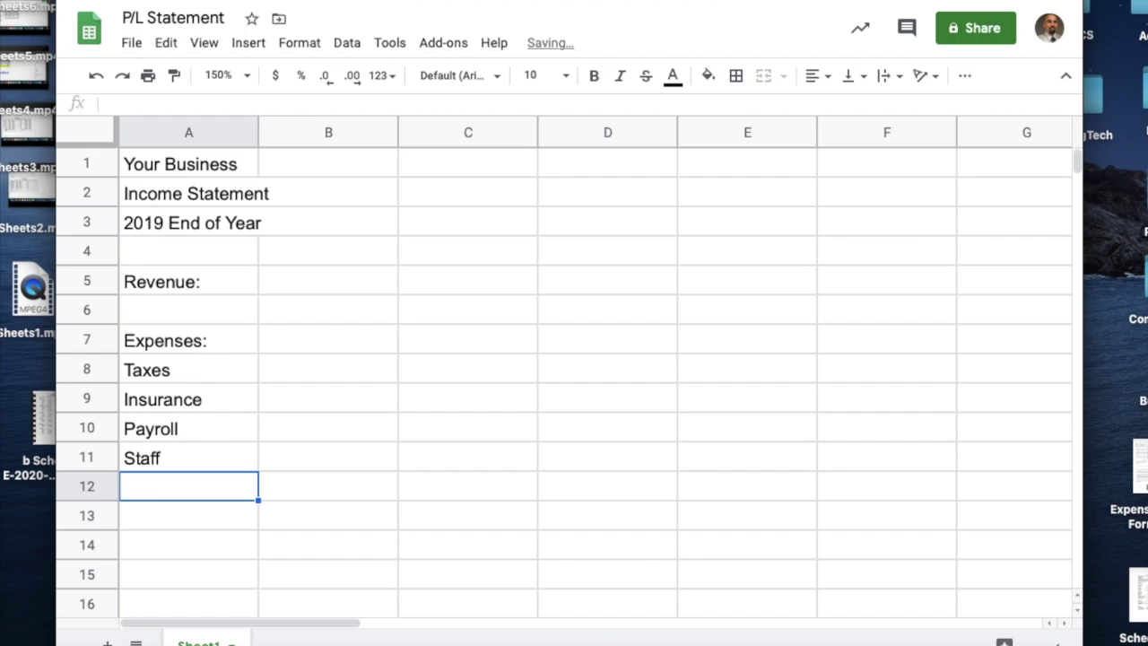
# Add the expense categories "Utilities" in A12 and "Production" in A13.
pyautogui.write('Utl')
pyautogui.press('BackSpace')
pyautogui.write('ill')
pyautogui.press('BackSpace')
pyautogui.press('BackSpace')
pyautogui.write('litie')
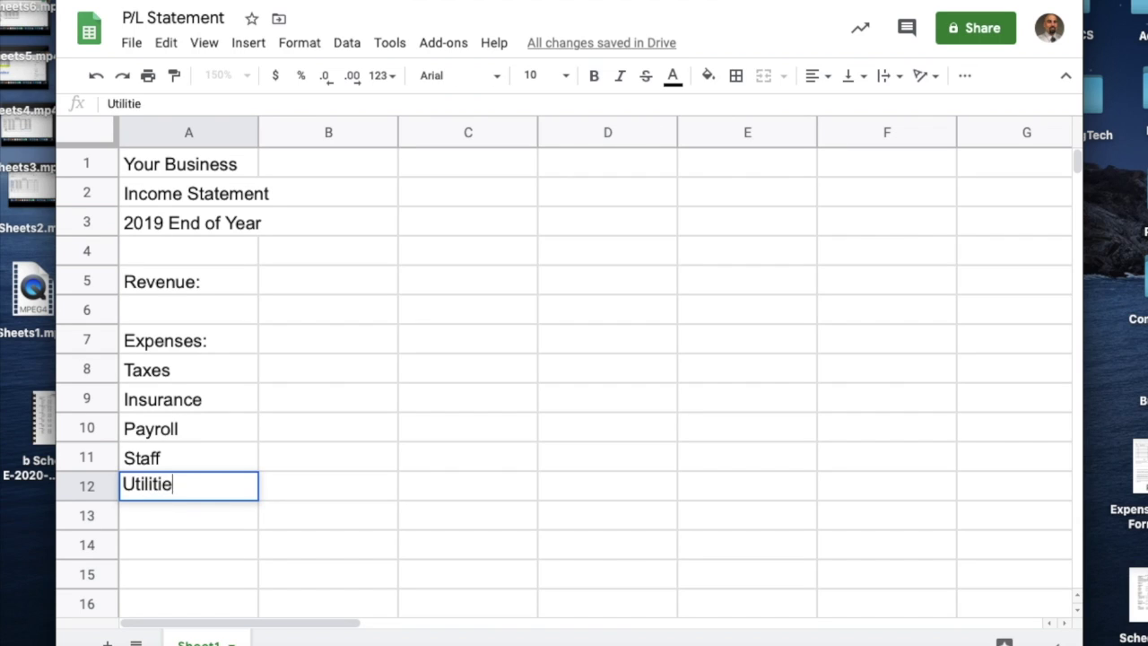
pyautogui.write('s')
pyautogui.press('Return')
pyautogui.write('Production')
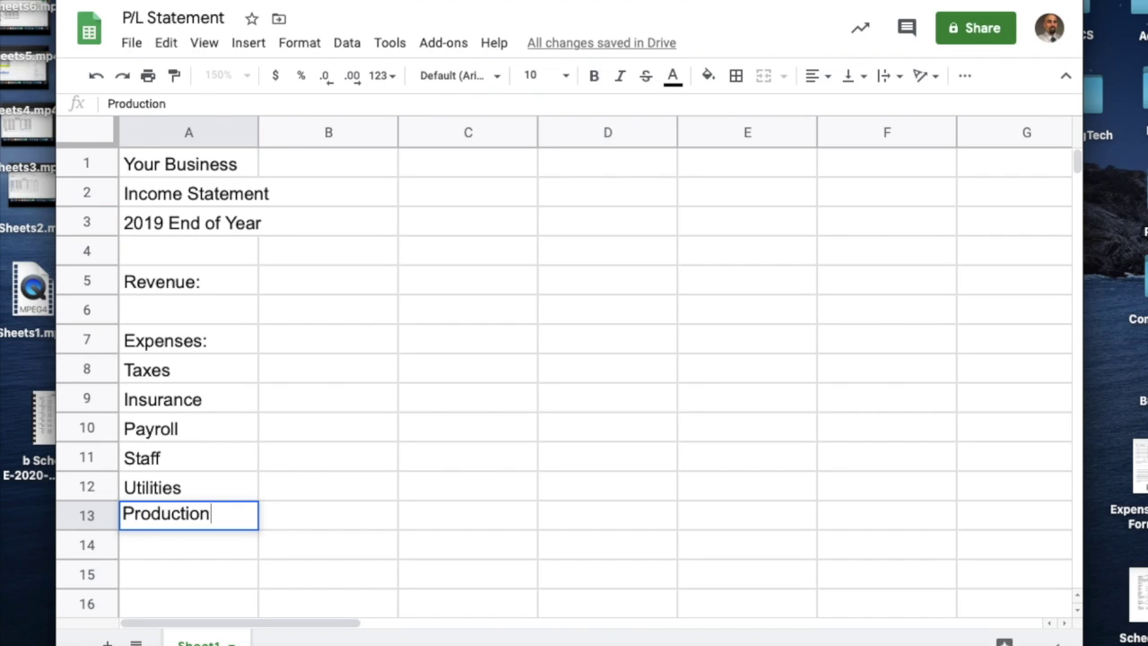
pyautogui.press('Return')
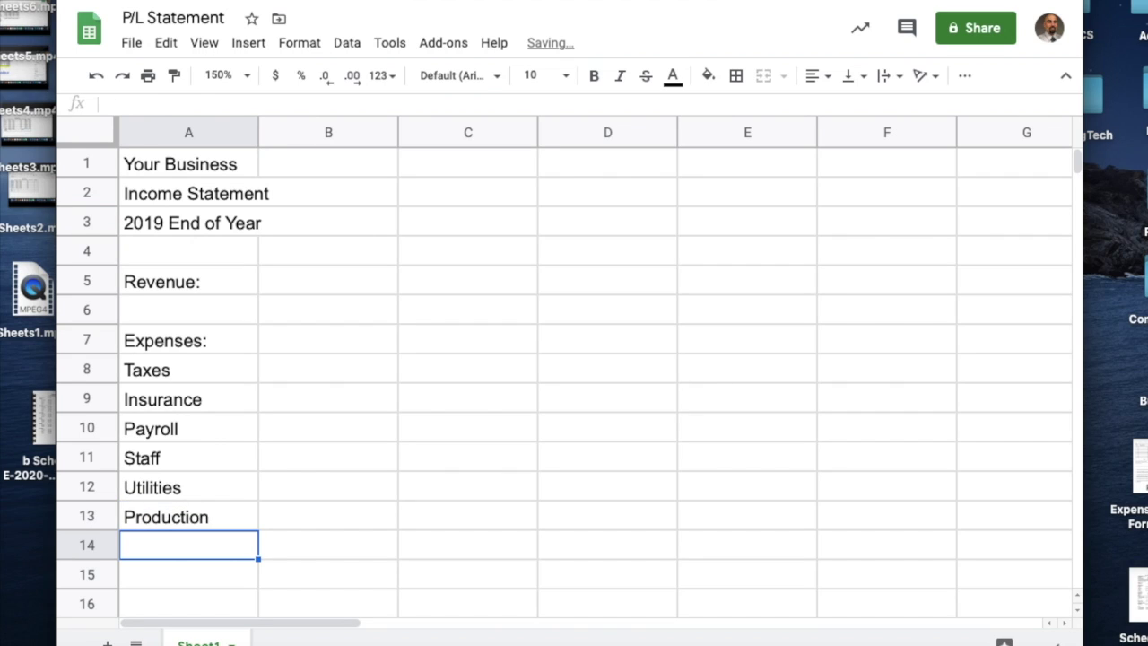
# Add the expense categories "Legal bills", "Building Expenses", "Advertising" and "Rent" in cells A14 to A17.
pyautogui.write('Legal bills')
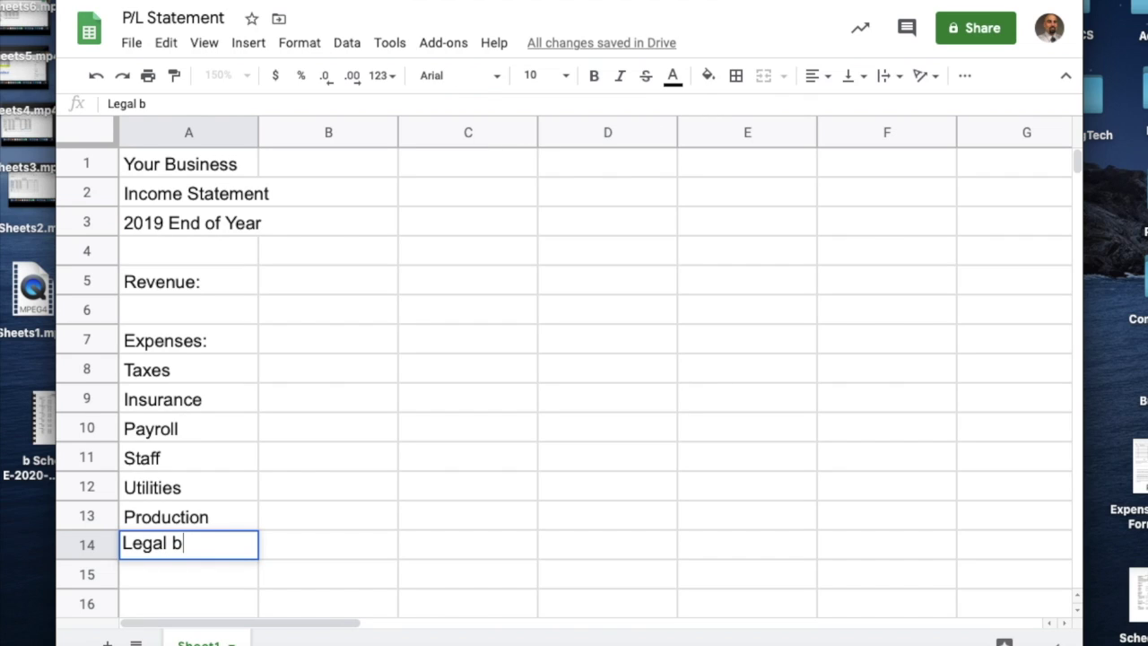
pyautogui.press('Return')
pyautogui.write('Bu')
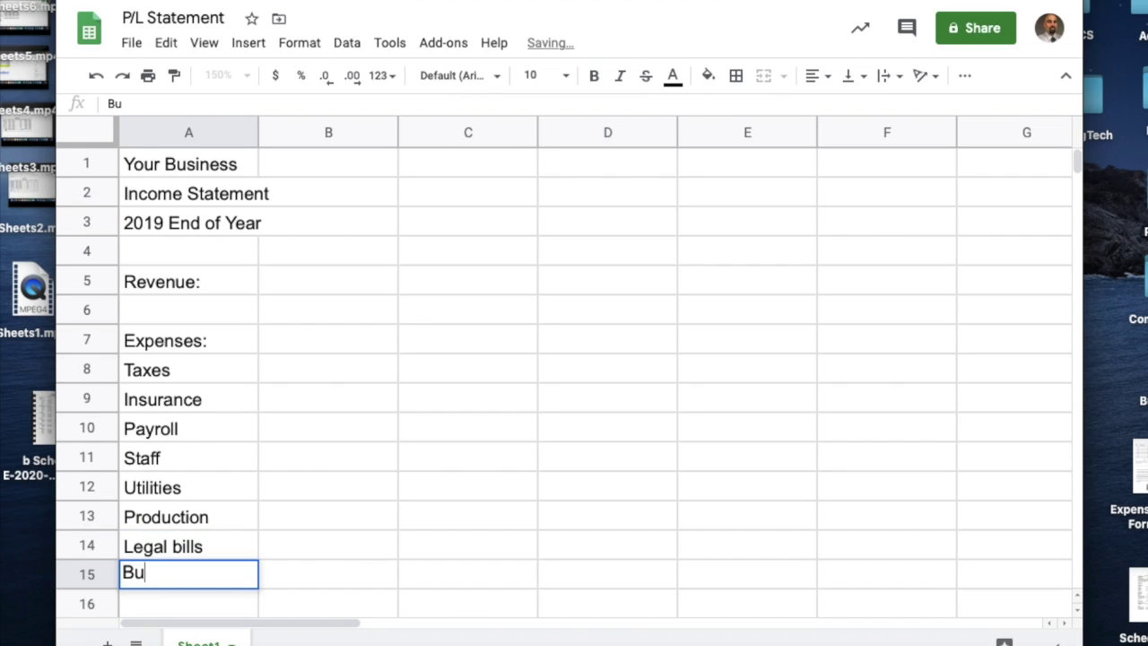
pyautogui.write('ilding Expenses')
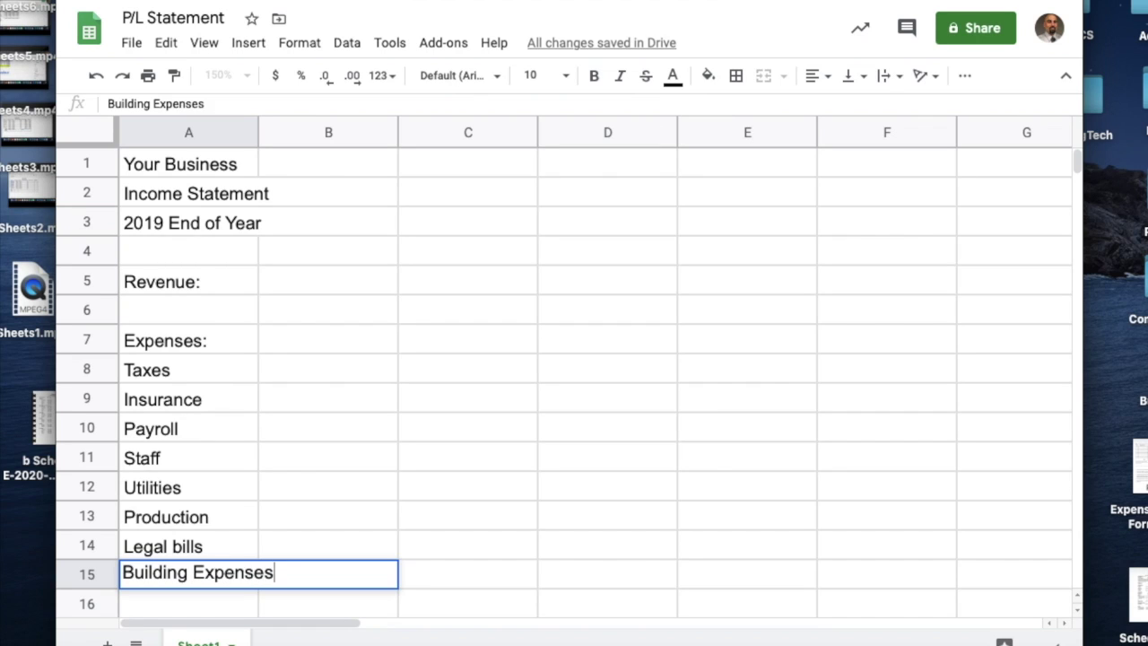
pyautogui.press('Return')
pyautogui.write('Ad')
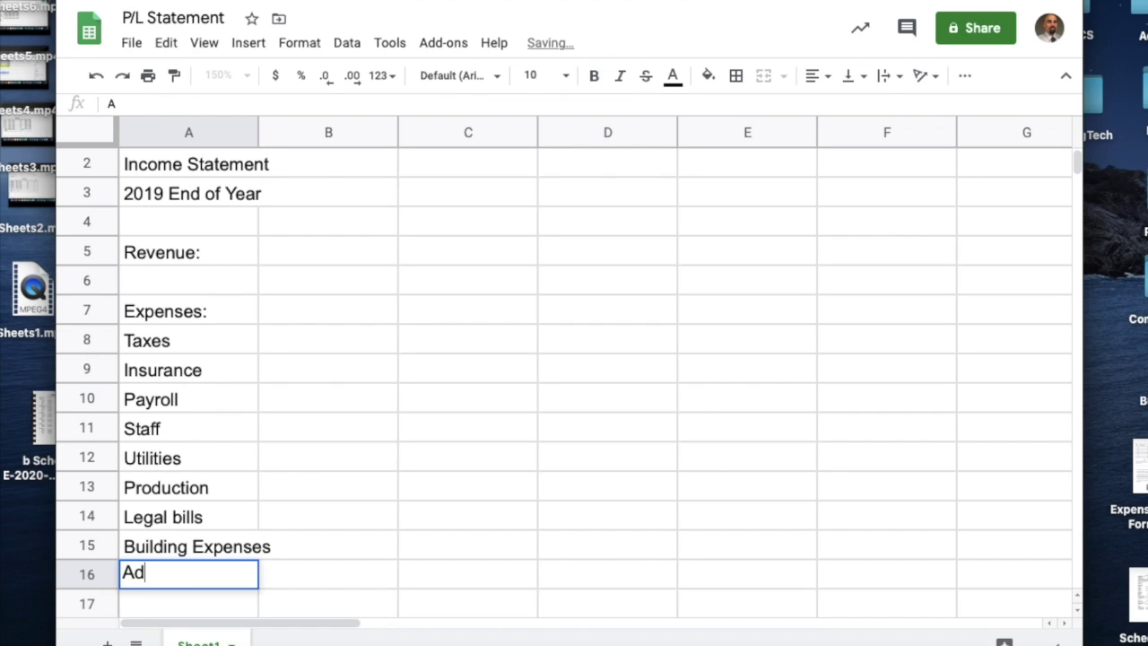
pyautogui.write('vertising')
pyautogui.press('Return')
pyautogui.write('Rent')
pyautogui.press('Return')
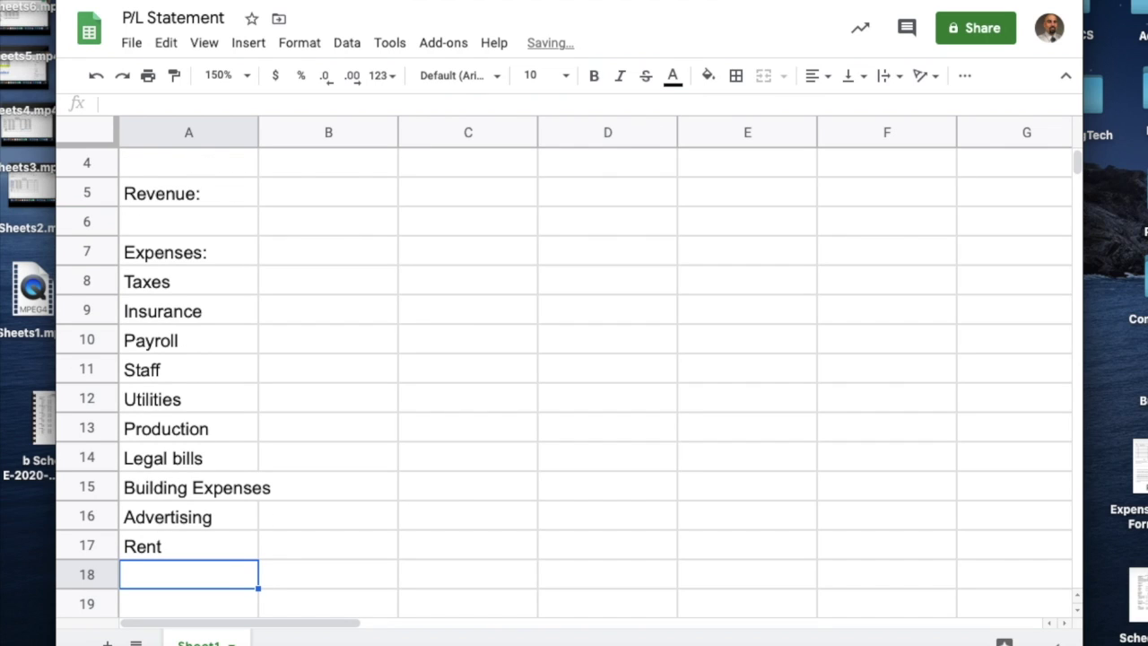
# Add the expense categories "Travel" in A18 and "Office Supplies" in A19.
pyautogui.write('Travel')
pyautogui.press('Return')
pyautogui.write('Occ')
pyautogui.press('BackSpace')
pyautogui.press('BackSpace')
pyautogui.write('ffice Su')
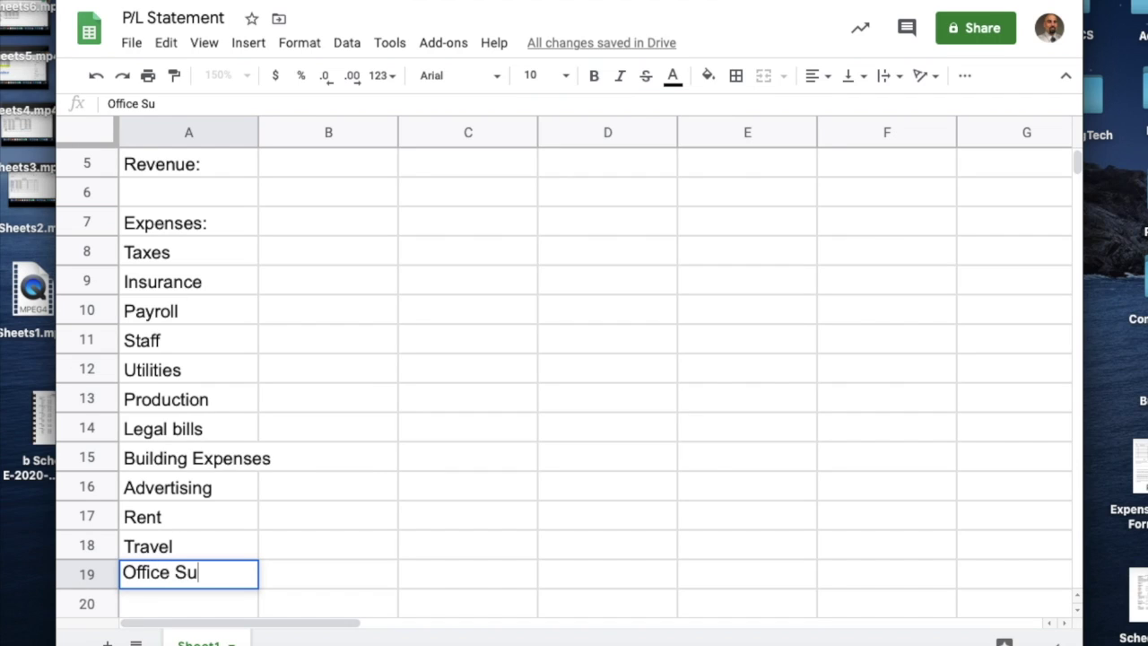
pyautogui.write('pplies')
pyautogui.press('Return')
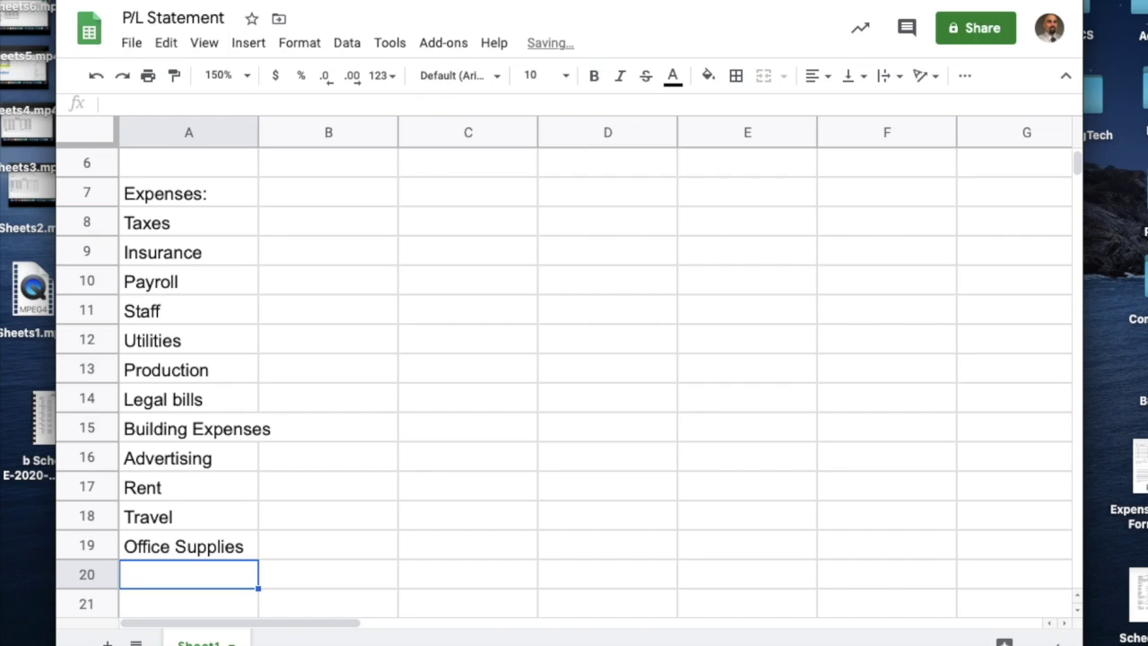
# Enter the label "Total Cost of Expenses" in A21, leaving row 20 blank below the expense list.
pyautogui.press('Return')
pyautogui.write('Total ')
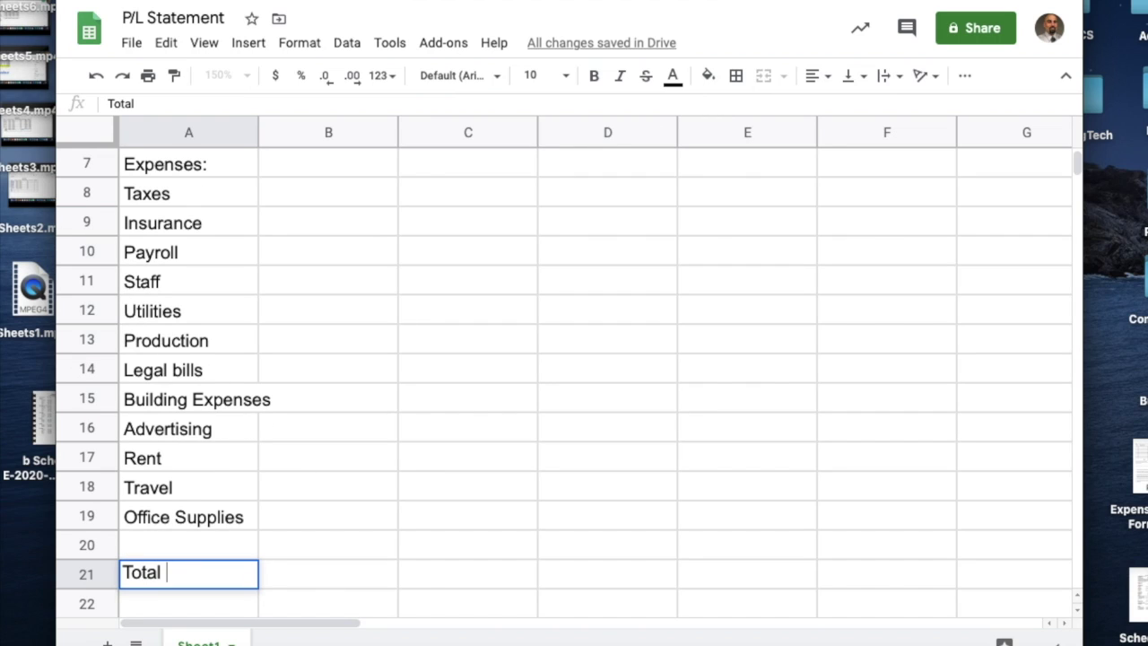
pyautogui.write('Cost of')
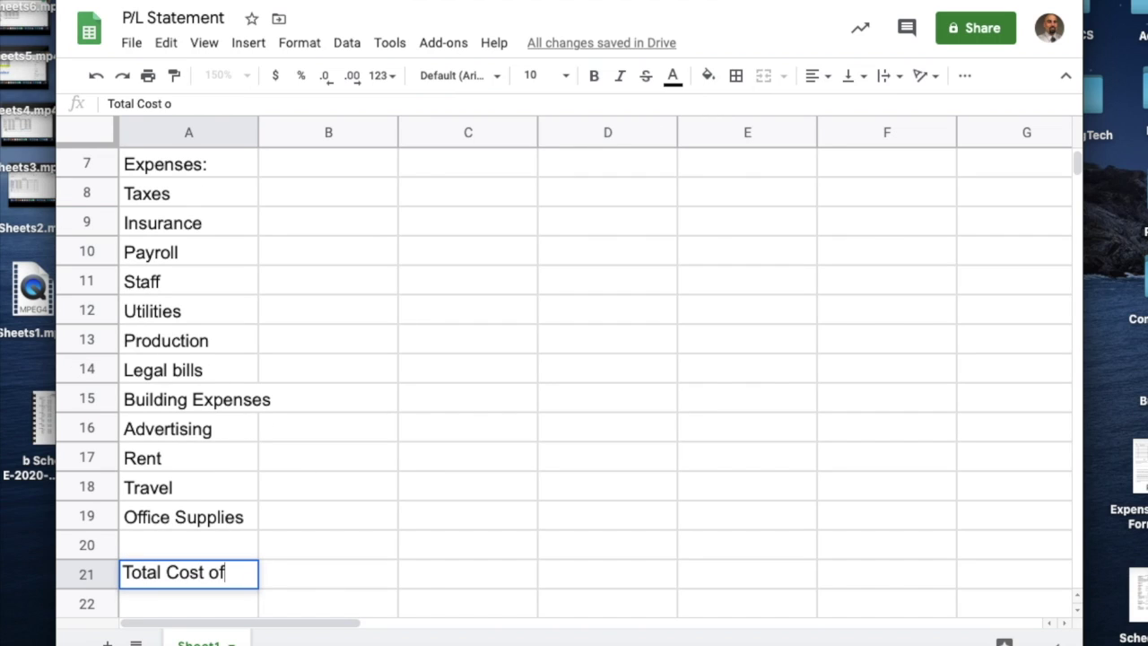
pyautogui.write(' Expenses')
pyautogui.press('Return')
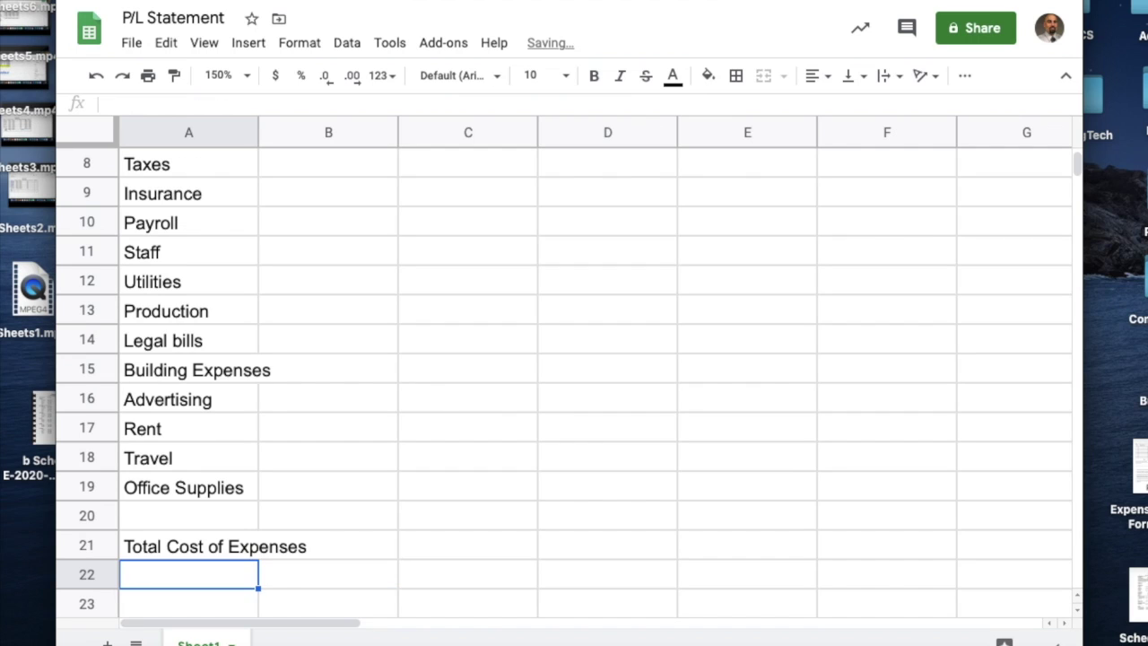
# Enter the label "Net income (Loss)" in A22, directly below the total cost of expenses.
pyautogui.write('Net ')
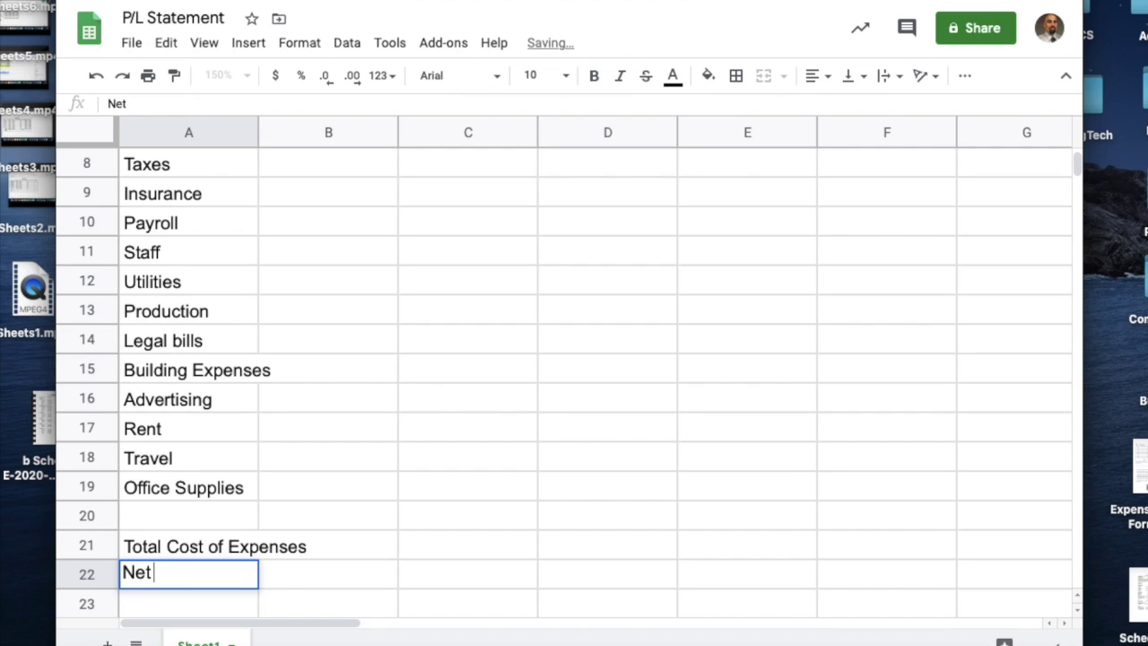
pyautogui.write('income/')
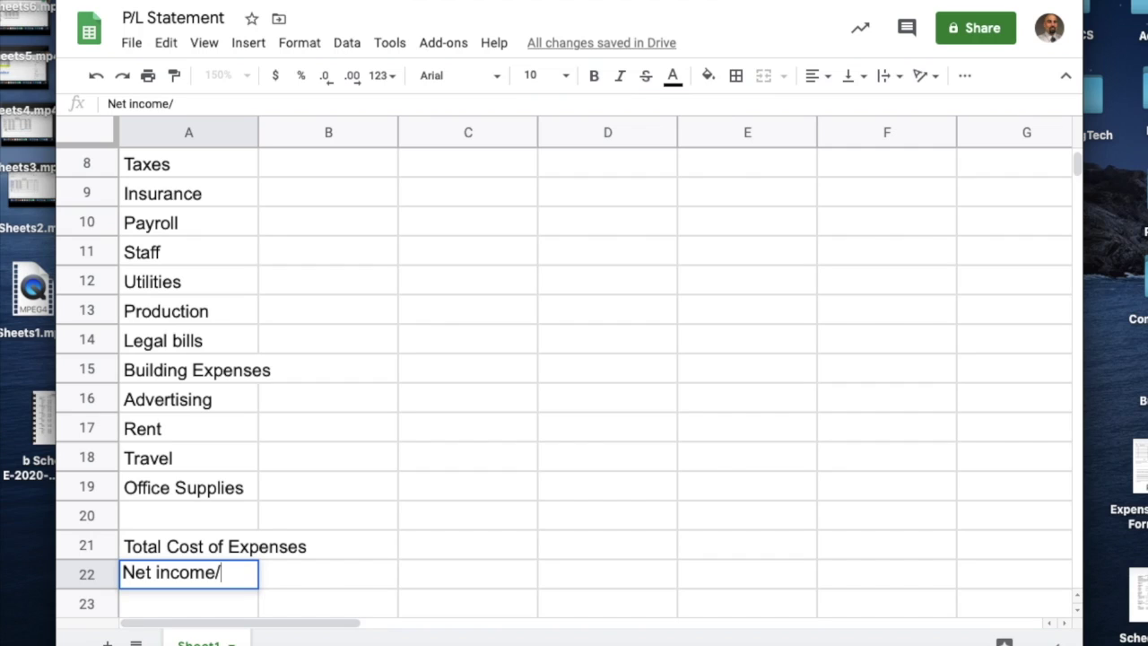
pyautogui.press('BackSpace')
pyautogui.write('(Loss)')
pyautogui.press('Return')
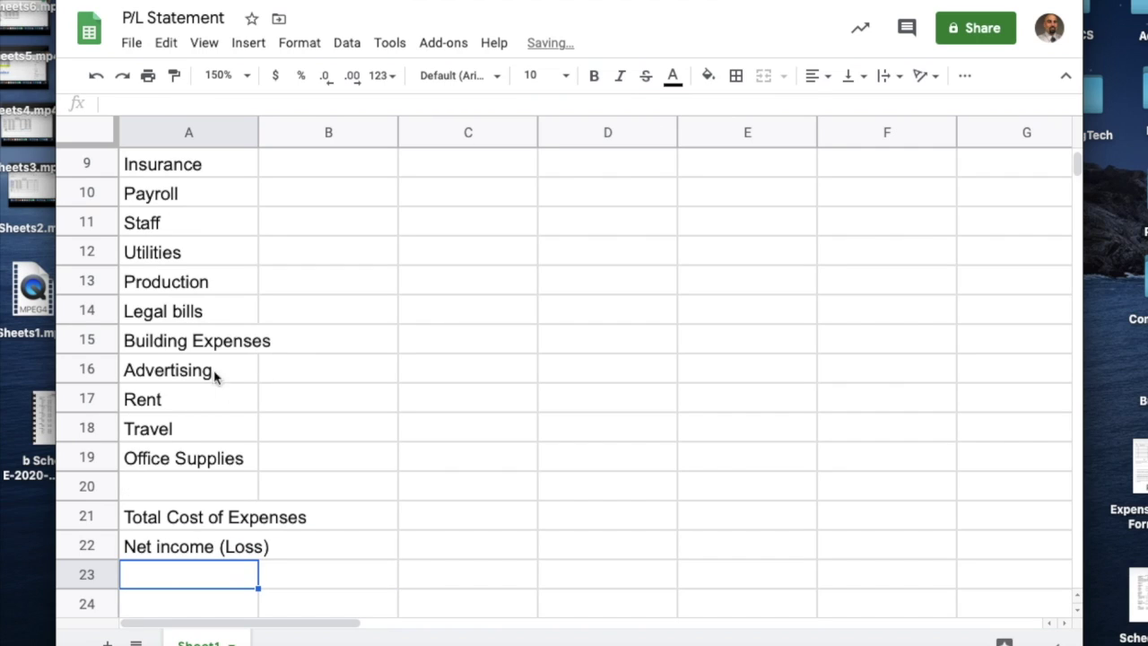
# Widen column A so that its longest labels fit within the column.
pyautogui.click(179, 549)
pyautogui.scroll(3, 171, 399)
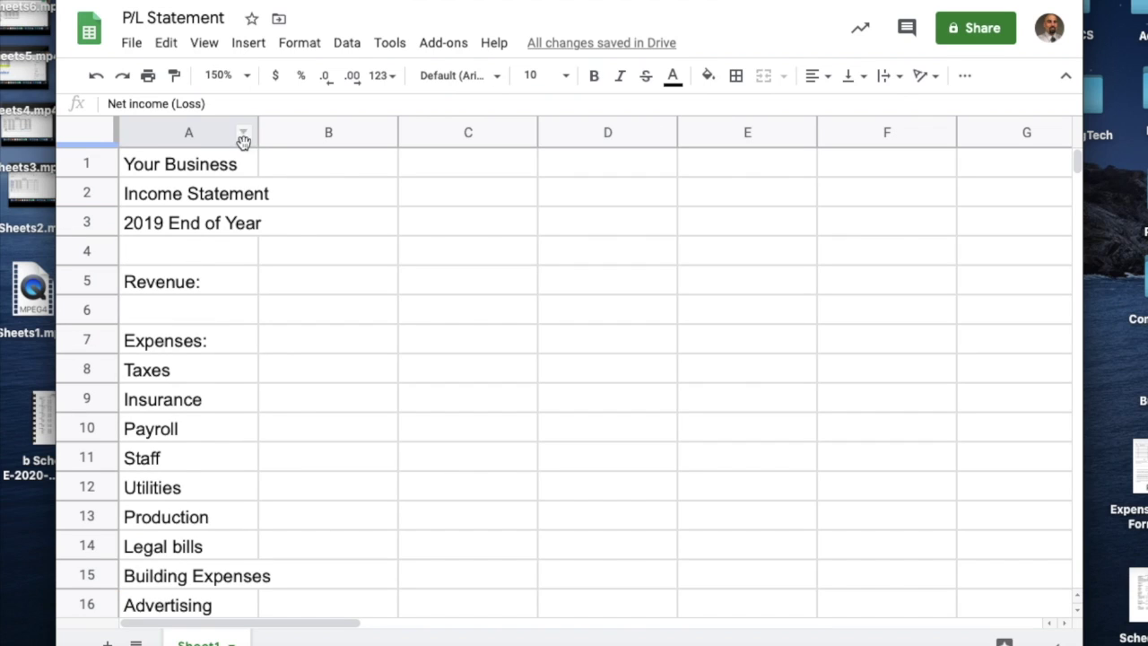
pyautogui.moveTo(257, 135); pyautogui.dragTo(302, 135)
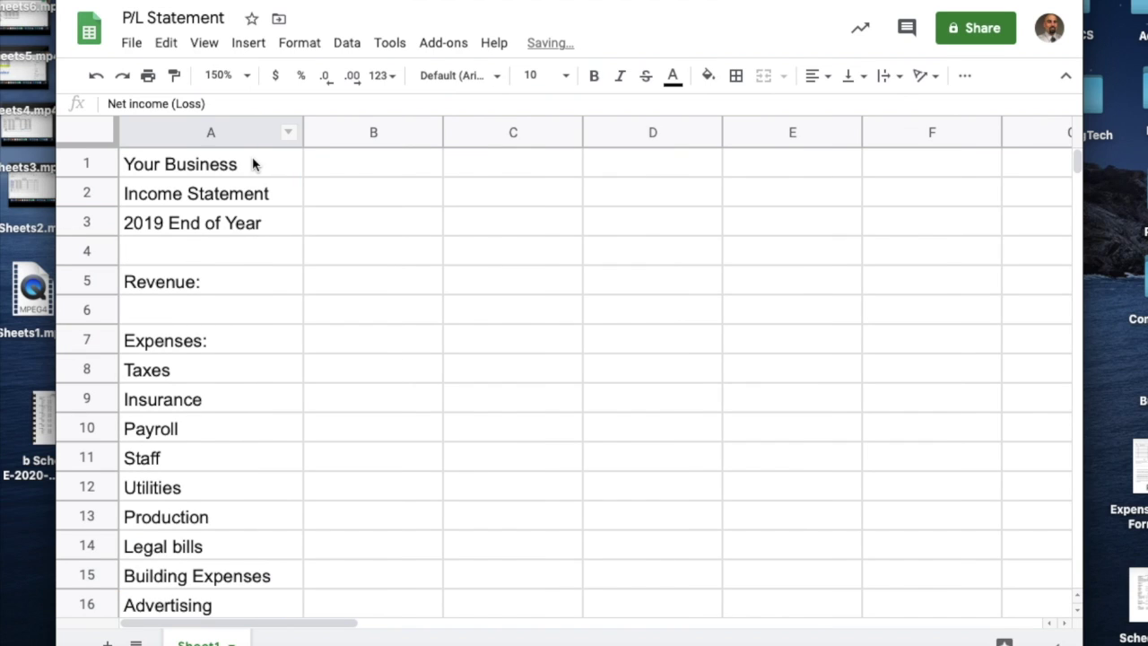
# Enter 125000 in B5 as the revenue amount.
pyautogui.moveTo(249, 166); pyautogui.dragTo(511, 171)
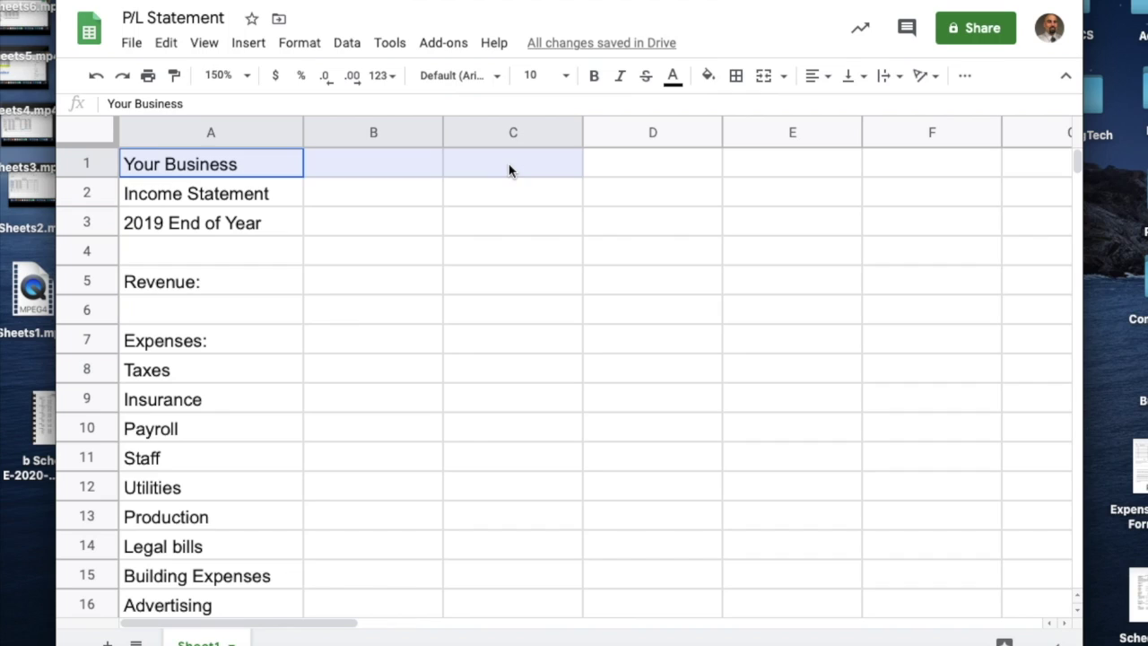
pyautogui.click(355, 253)
pyautogui.click(326, 284)
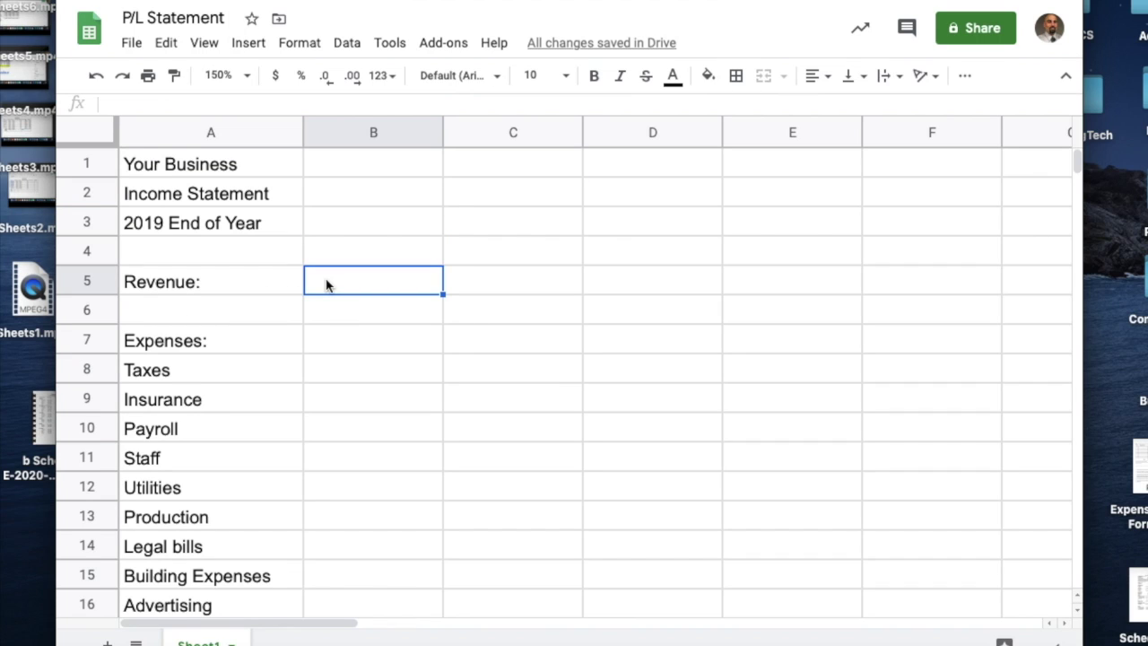
pyautogui.write('1')
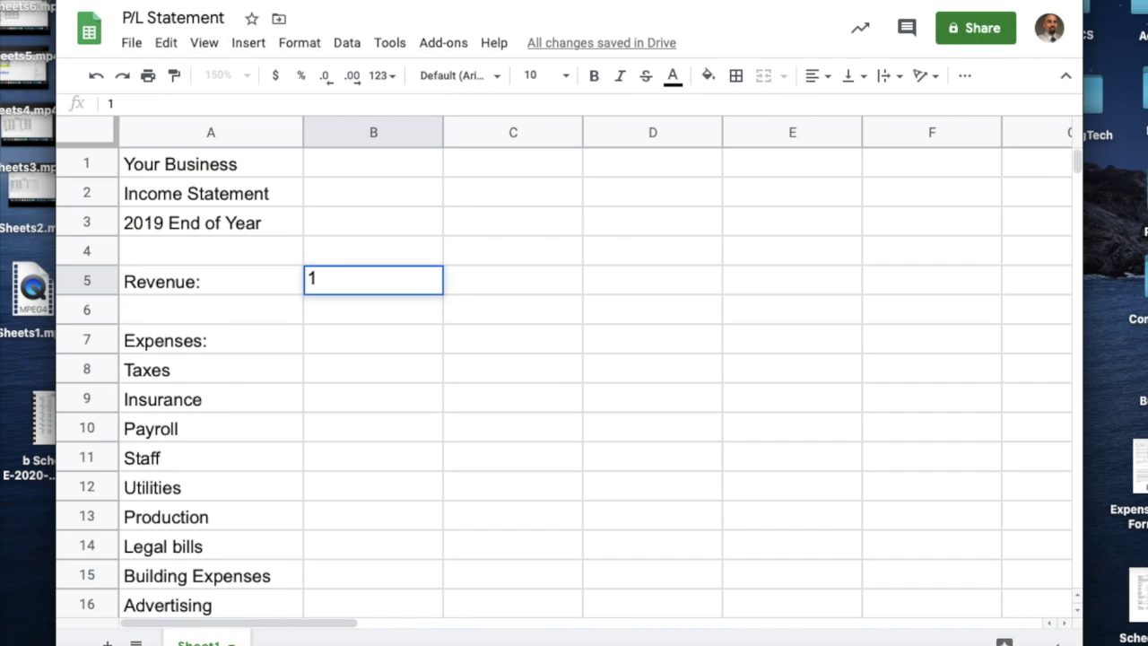
pyautogui.write('25000')
pyautogui.press('Return')
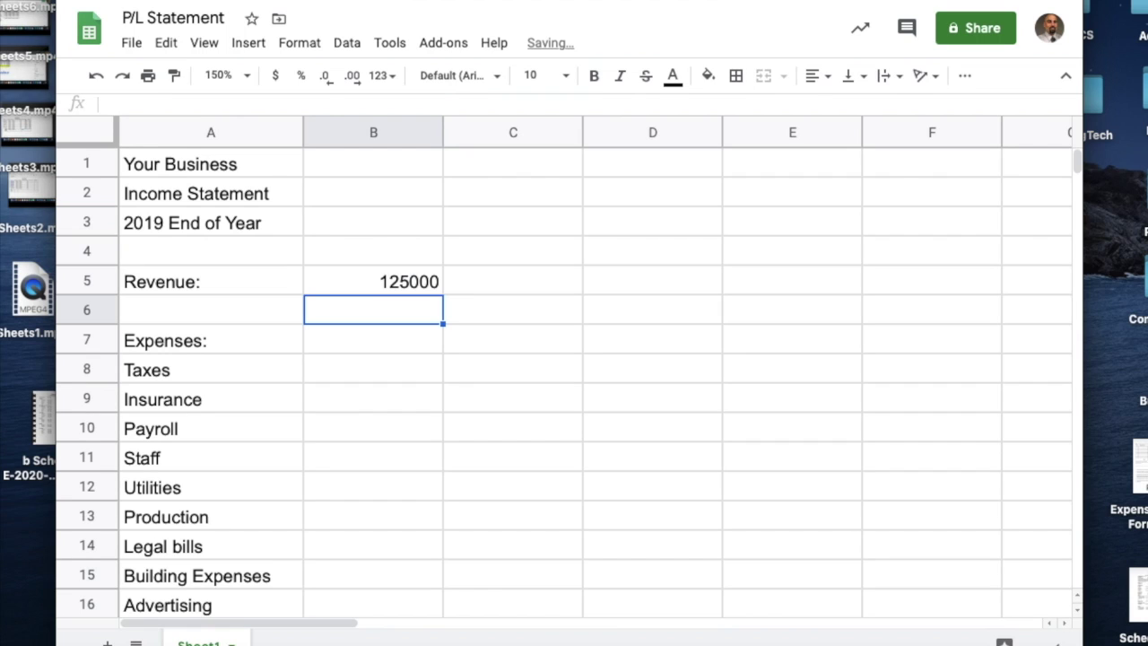
# Format the whole of column B as currency.
pyautogui.click(404, 132)
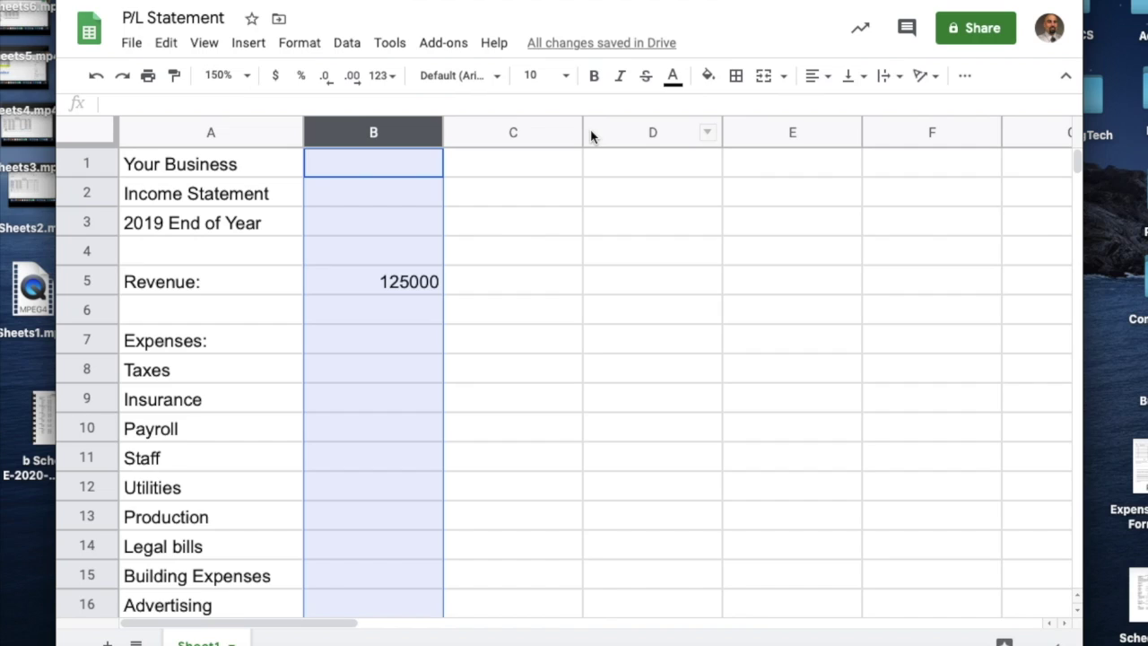
pyautogui.click(279, 78)
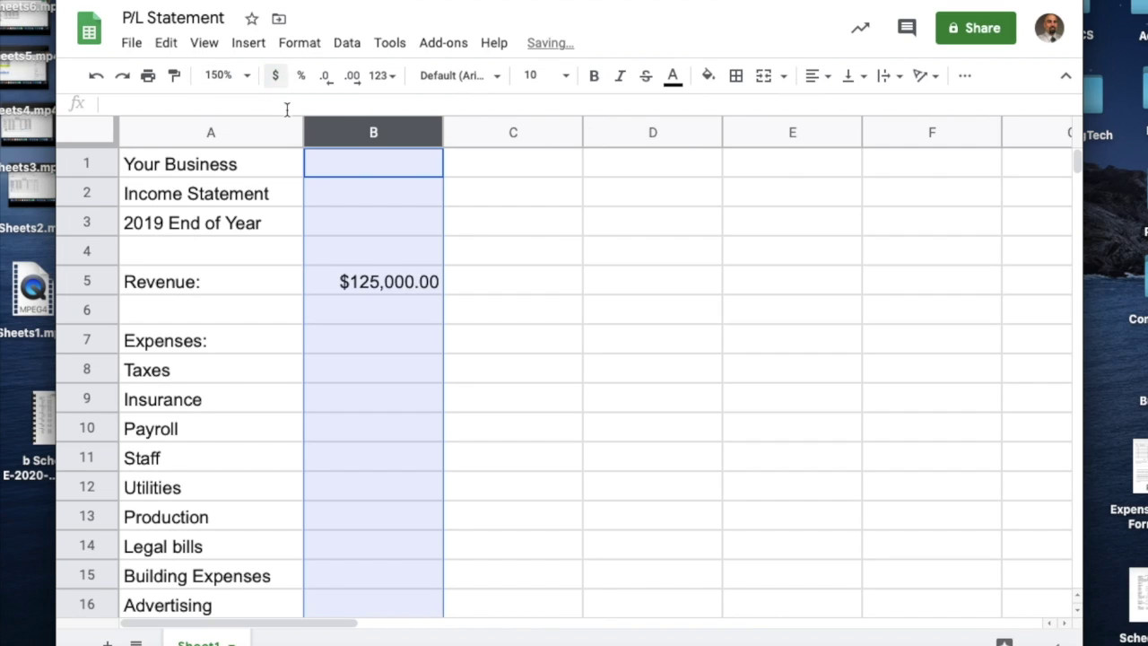
pyautogui.click(354, 176)
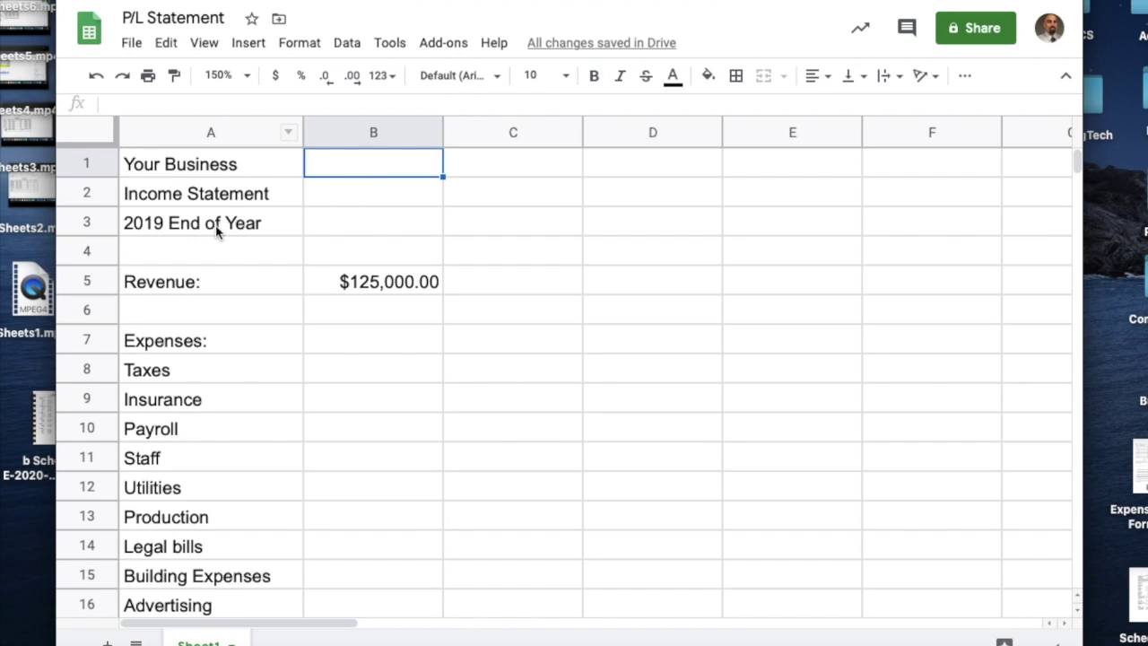
# Make the "Expenses:" heading in A7 bold and right-aligned.
pyautogui.click(347, 345)
pyautogui.moveTo(183, 341); pyautogui.dragTo(692, 341)
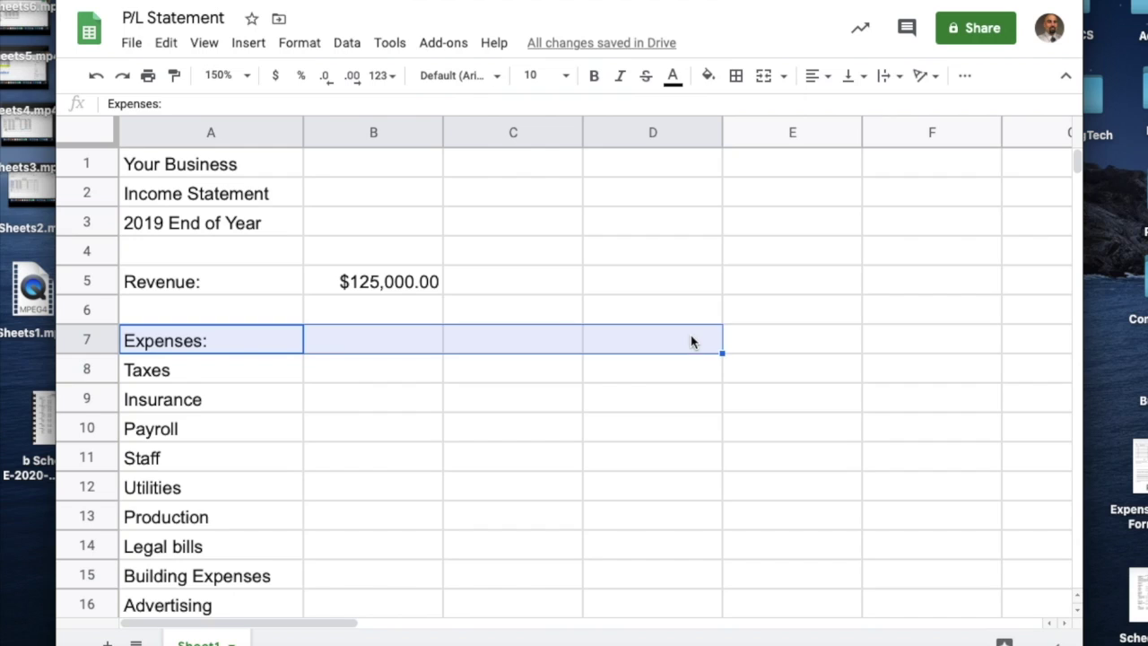
pyautogui.click(226, 340)
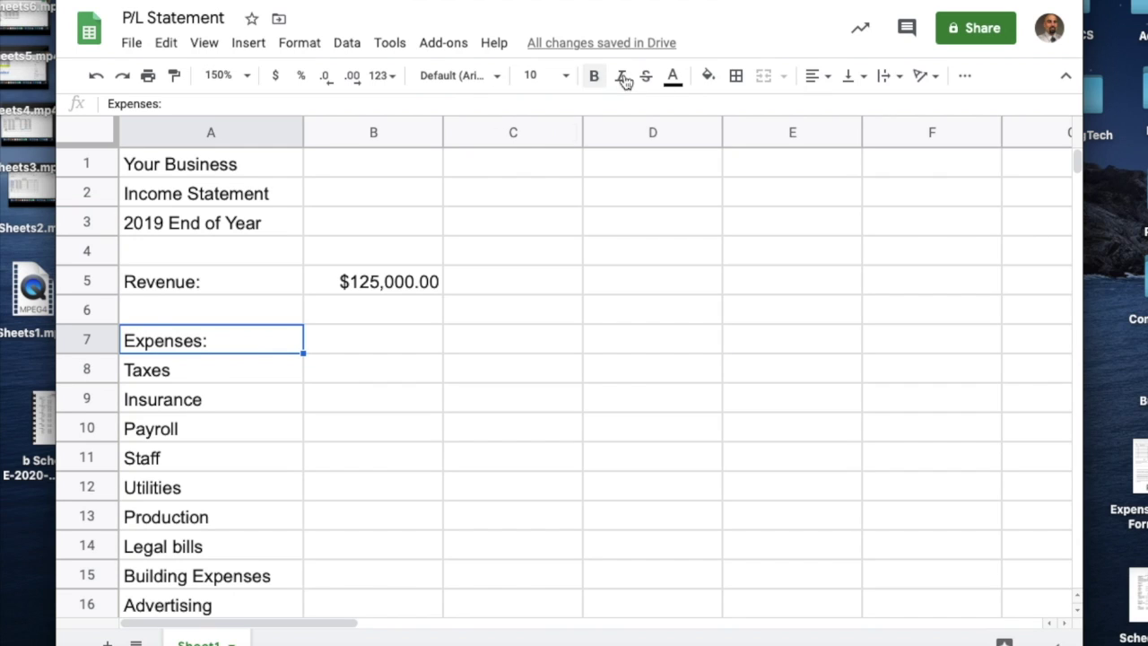
pyautogui.click(594, 76)
pyautogui.click(818, 75)
pyautogui.click(857, 112)
pyautogui.click(403, 381)
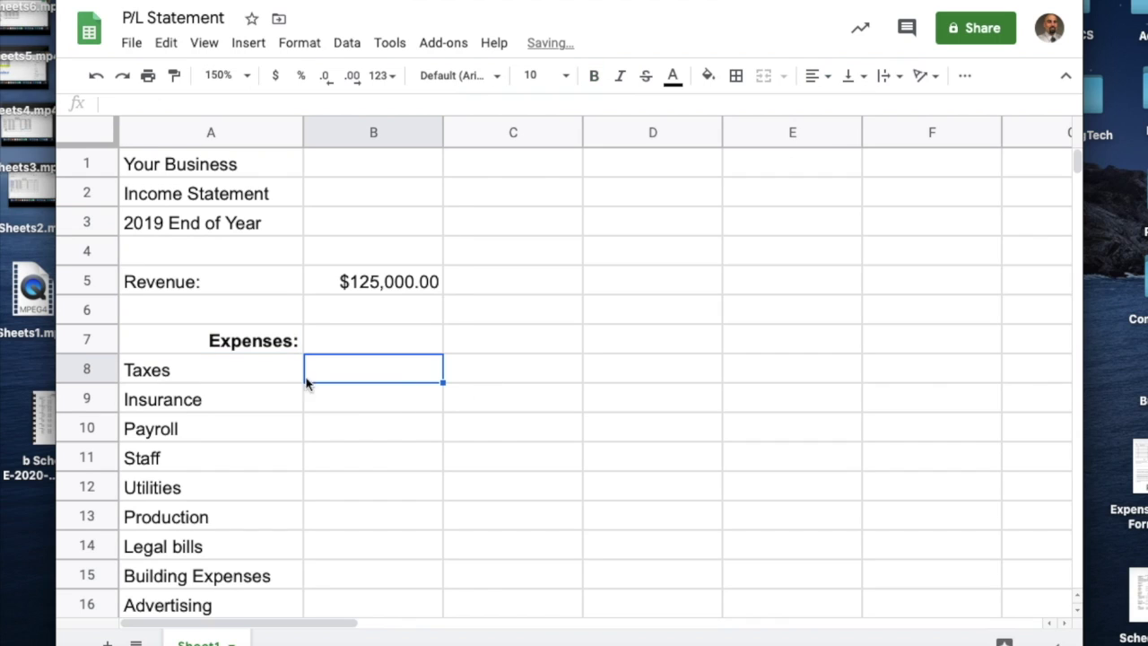
# Fill the expenses heading row from A7 to C7 with dark grey.
pyautogui.moveTo(179, 343); pyautogui.dragTo(523, 344)
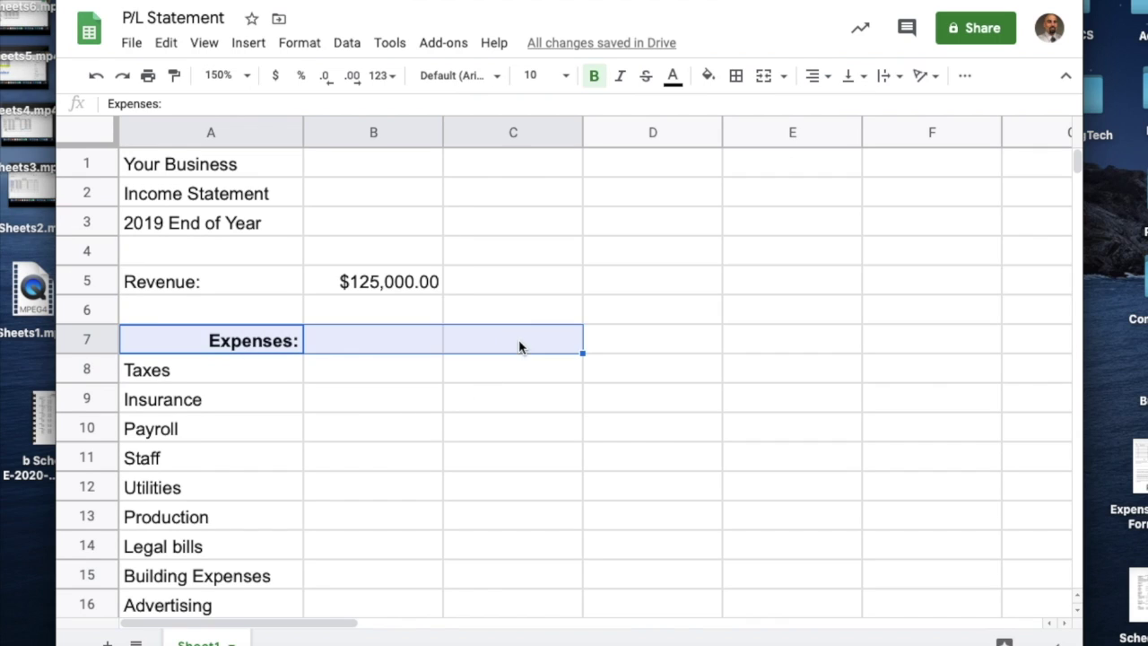
pyautogui.click(707, 75)
pyautogui.click(770, 144)
pyautogui.click(473, 485)
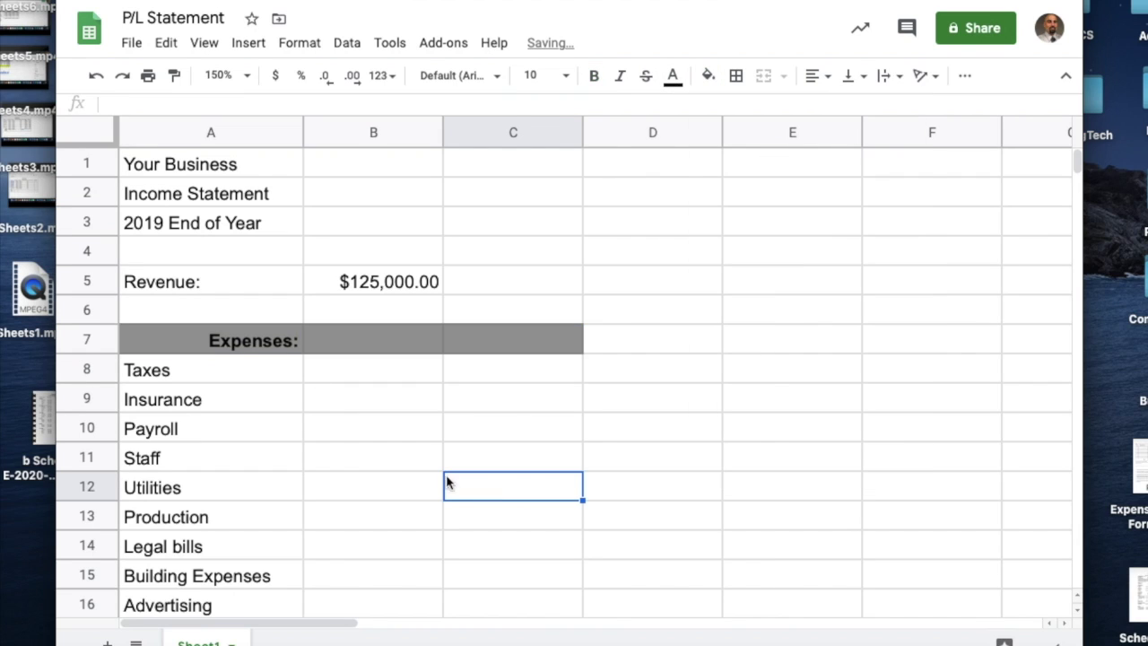
# Enter the expense amounts 25000 for Taxes in B8 and 10000 for Insurance in B9.
pyautogui.click(196, 258)
pyautogui.click(372, 381)
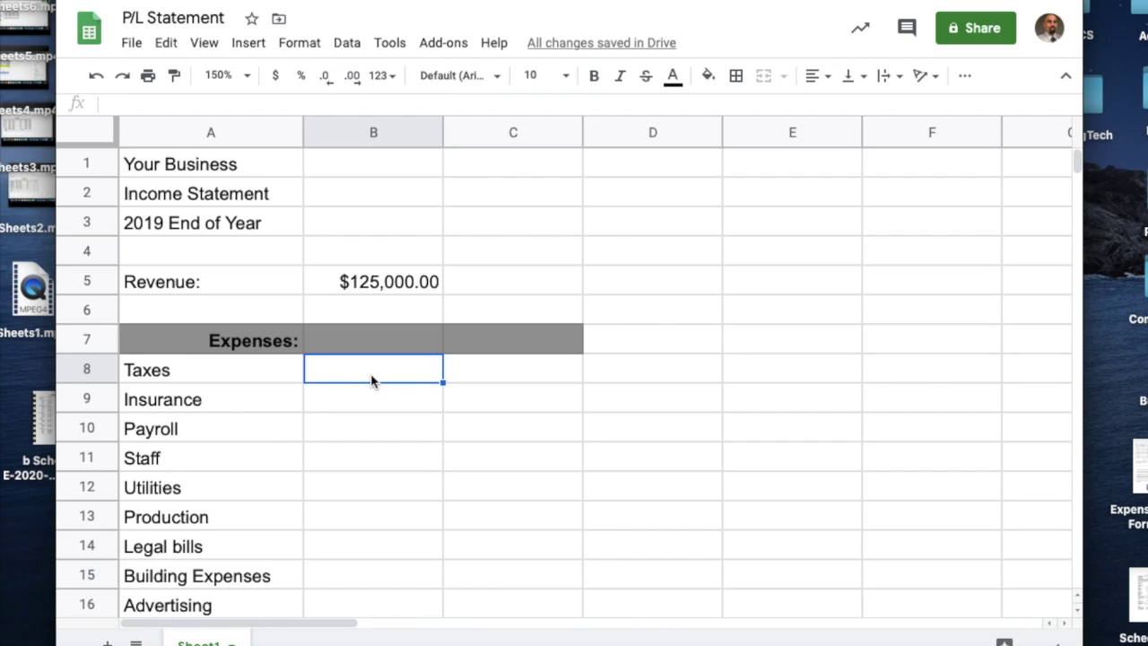
pyautogui.write('25000')
pyautogui.press('Return')
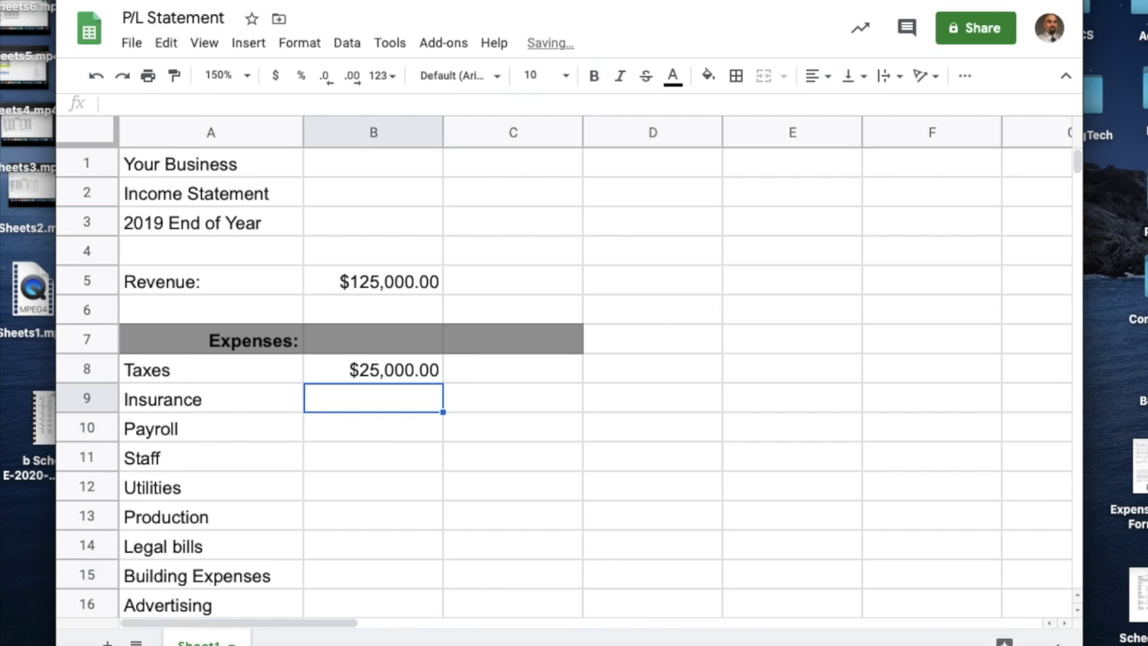
pyautogui.write('10,0')
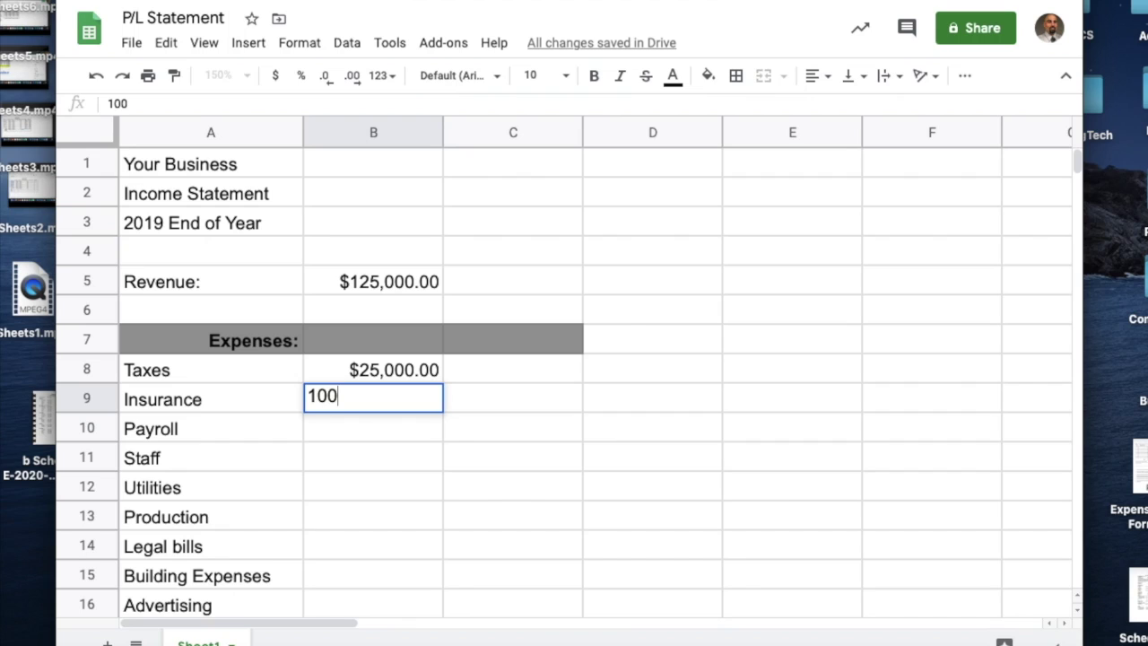
pyautogui.write('00')
pyautogui.press('Return')
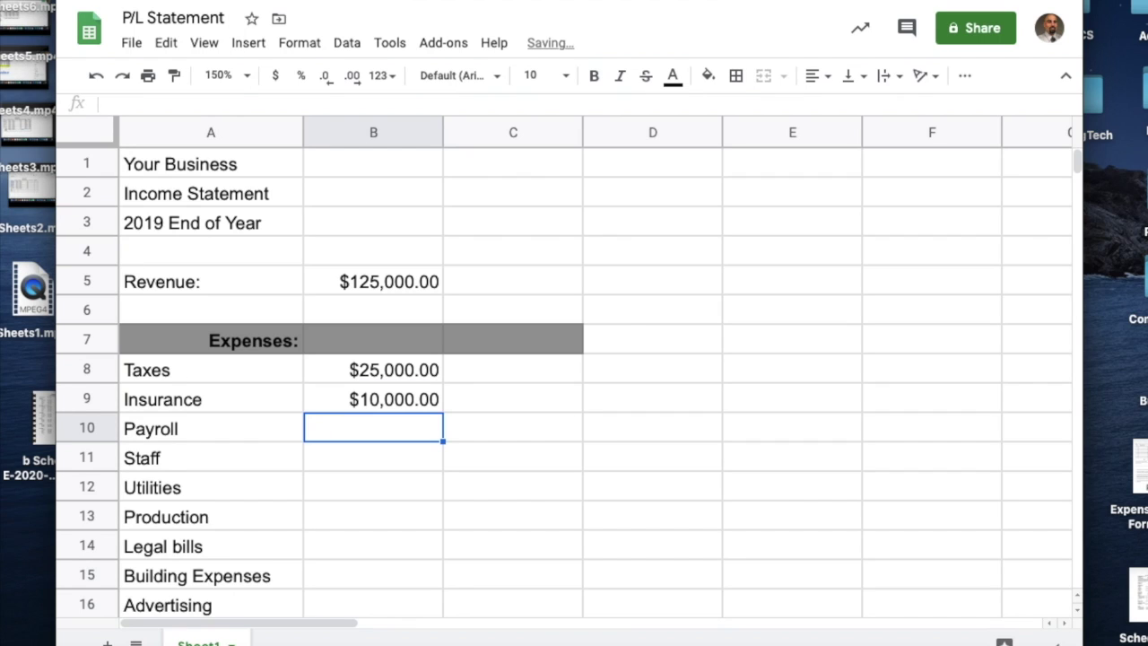
# Enter the expense amounts 60000 for Payroll in B10 and 2500 for Staff in B11.
pyautogui.write('60,0')
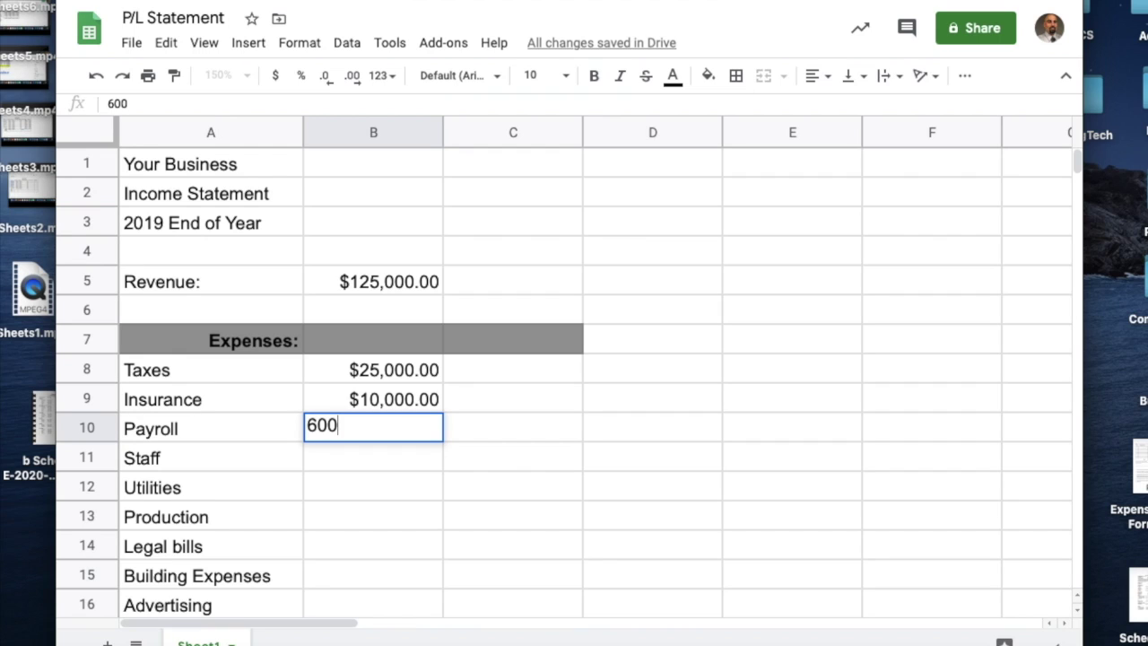
pyautogui.write('00')
pyautogui.press('Return')
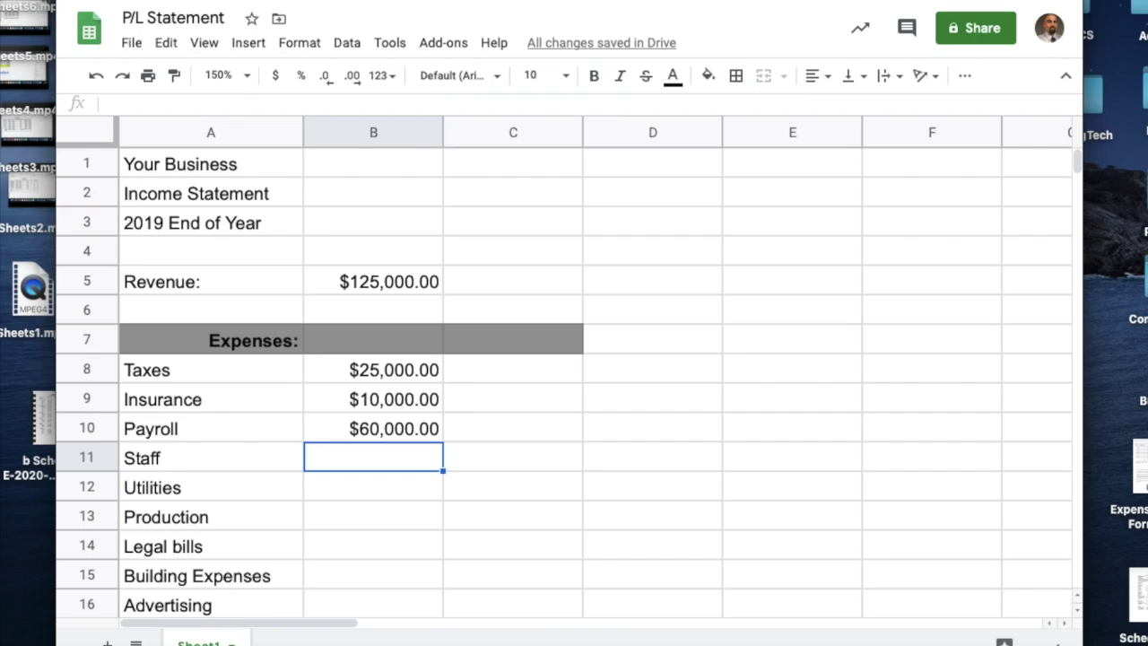
pyautogui.write('2500')
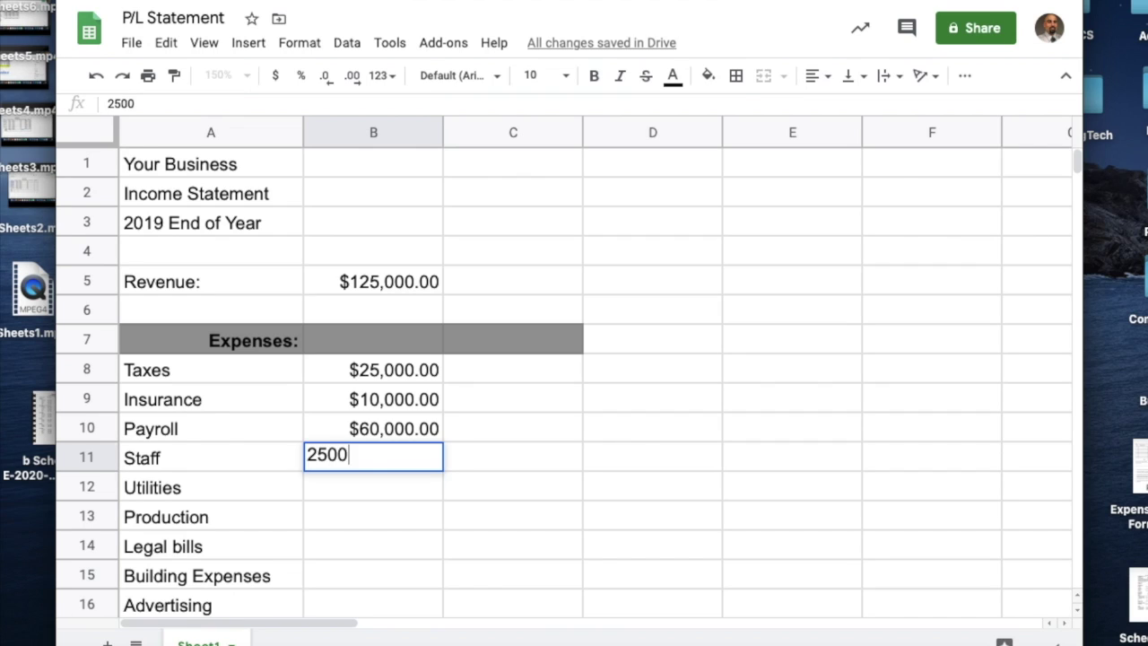
pyautogui.press('Return')
# Enter the expense amounts 1000 for Utilities in B12 and 10000 for Production in B13.
pyautogui.write('1000')
pyautogui.press('Return')
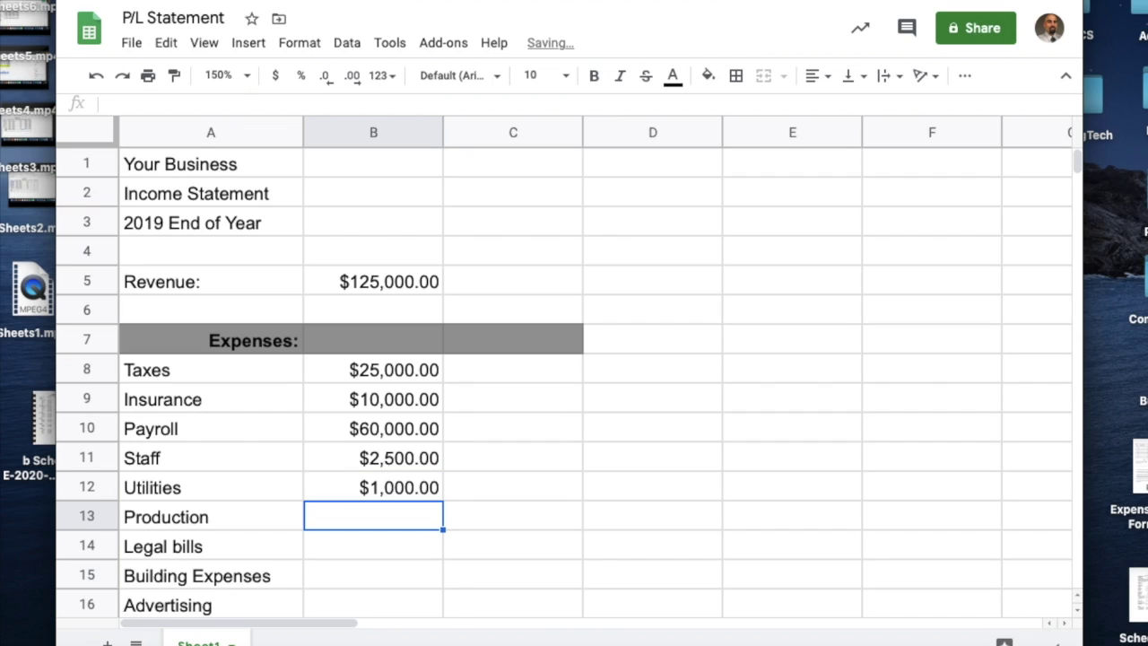
pyautogui.write('10000')
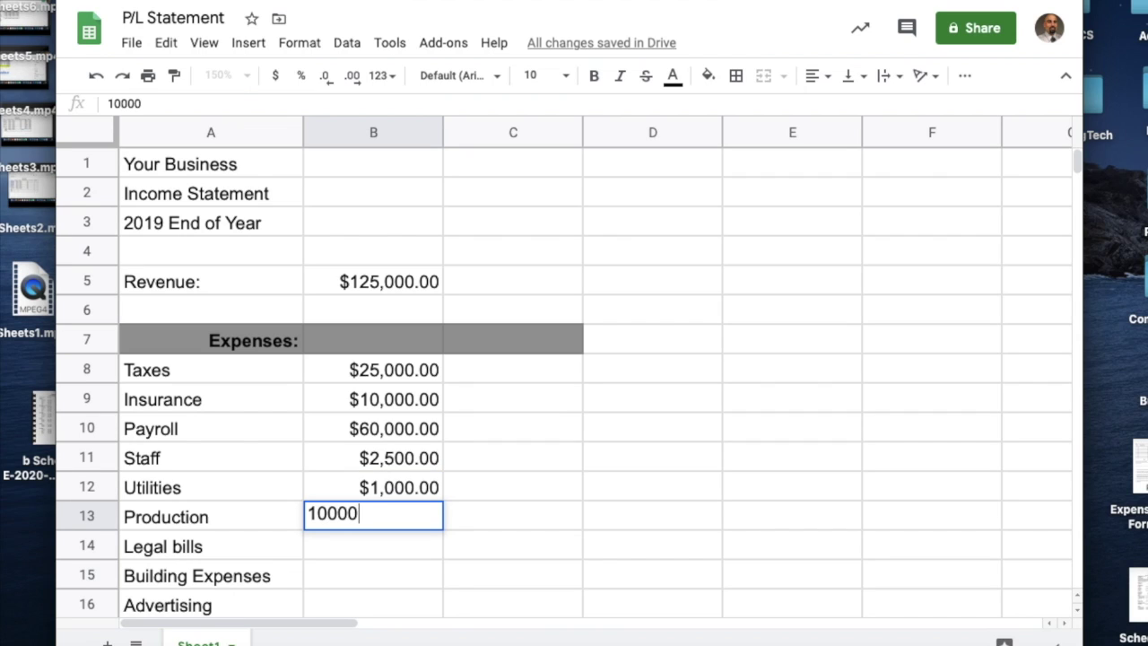
pyautogui.press('Return')
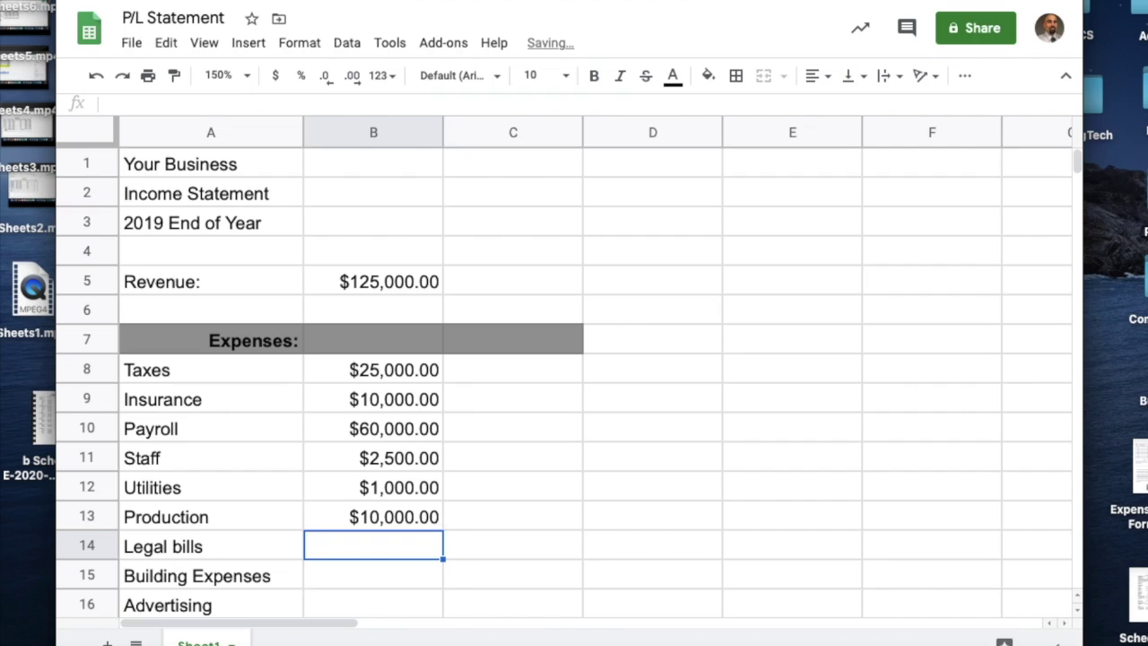
# Enter the expense amounts 4000 for Legal bills in B14 and 10000 for Building Expenses in B15.
pyautogui.write('4000')
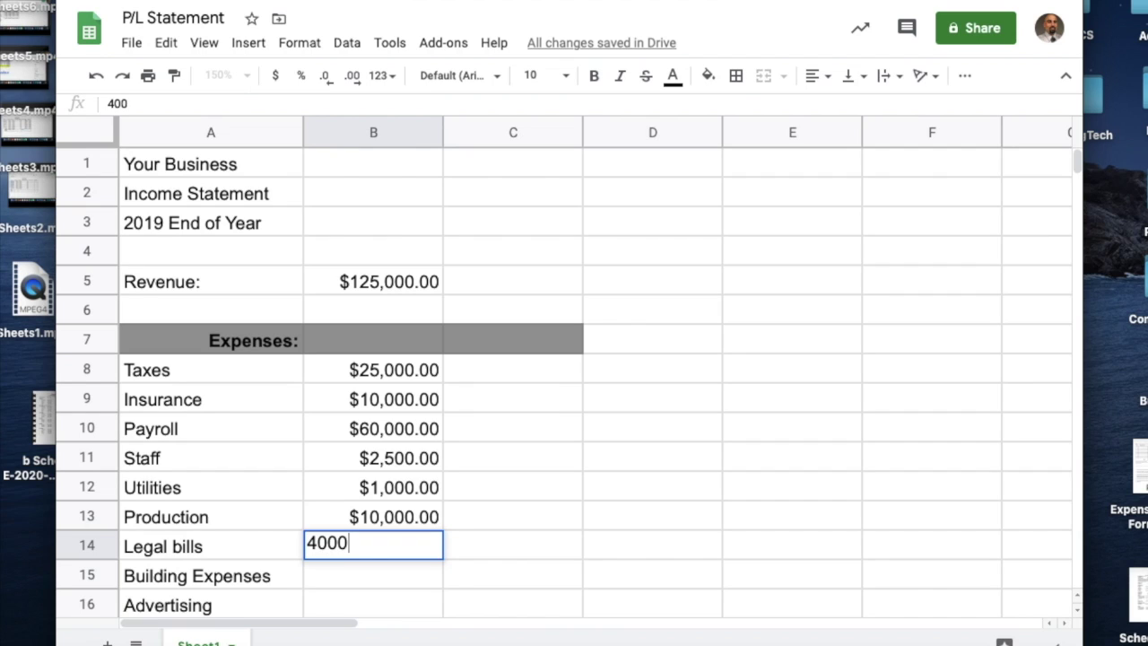
pyautogui.press('Return')
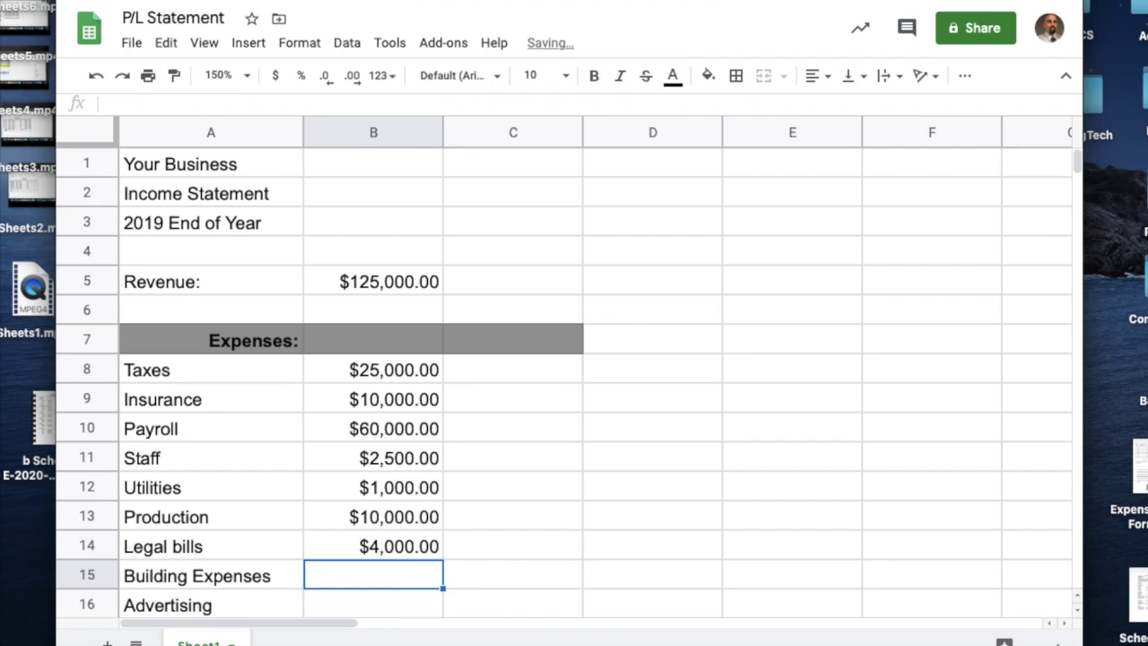
pyautogui.write('1')
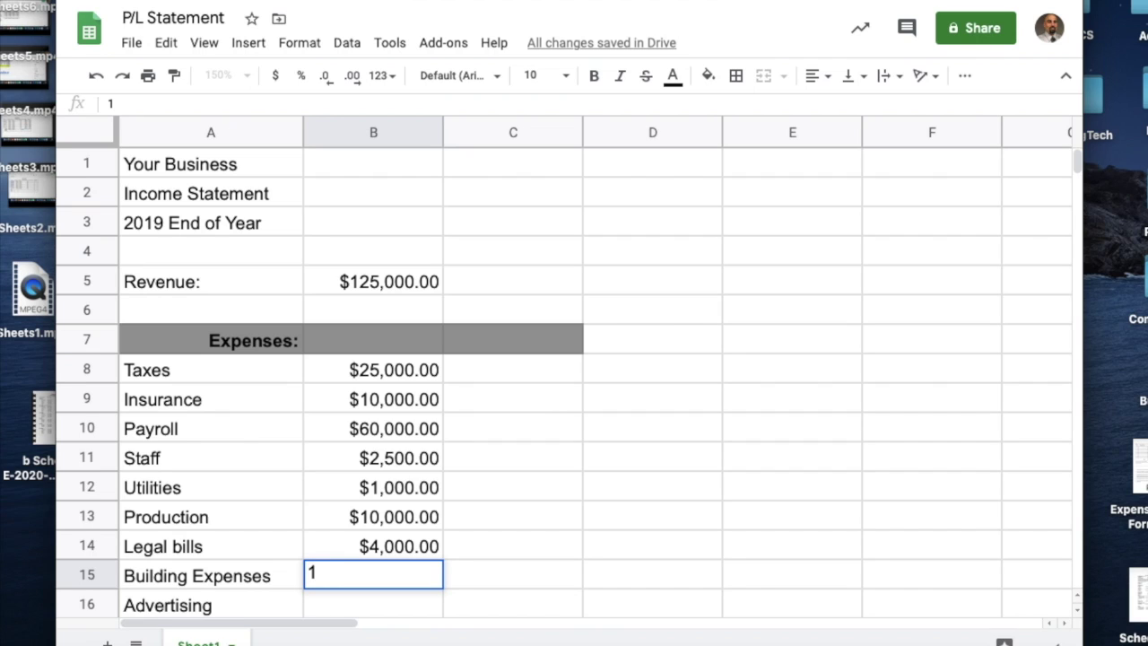
pyautogui.write('0,00')
pyautogui.write('0000')
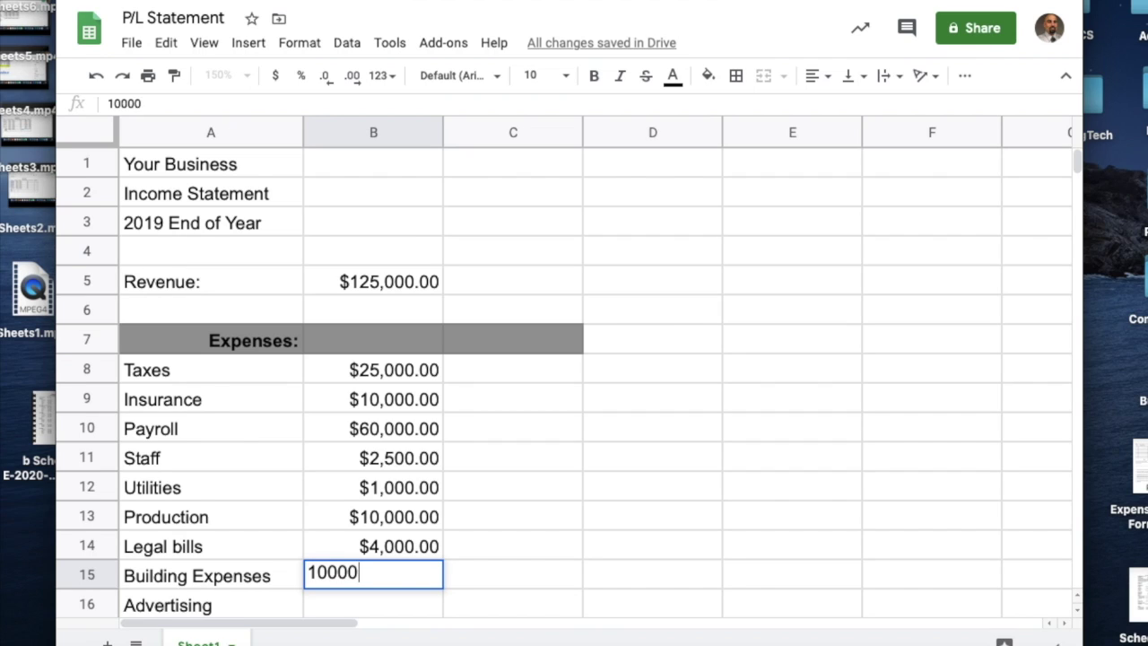
pyautogui.press('Return')
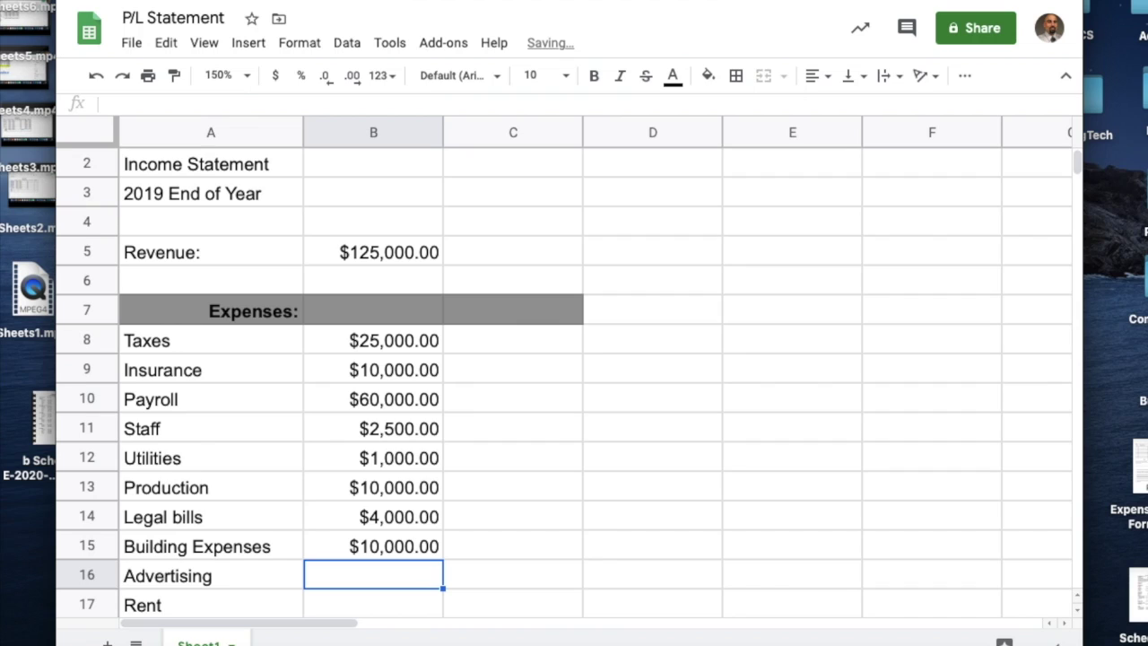
# Enter the expense amounts 6000 for Advertising in B16 and 12000 for Rent in B17.
pyautogui.write('6000')
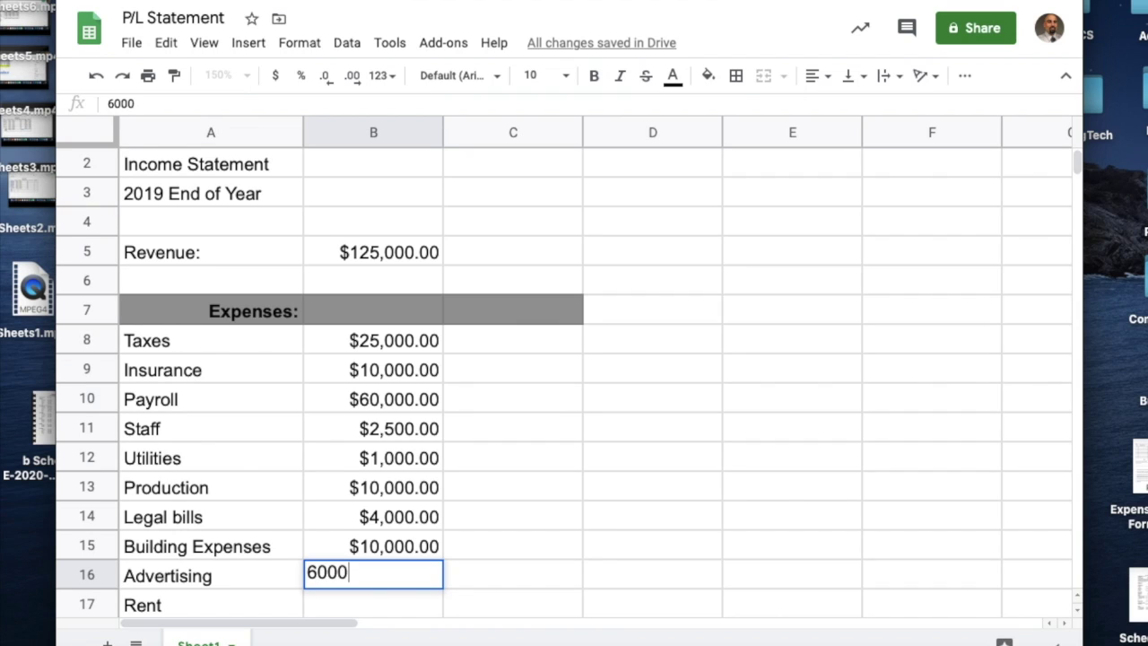
pyautogui.press('Return')
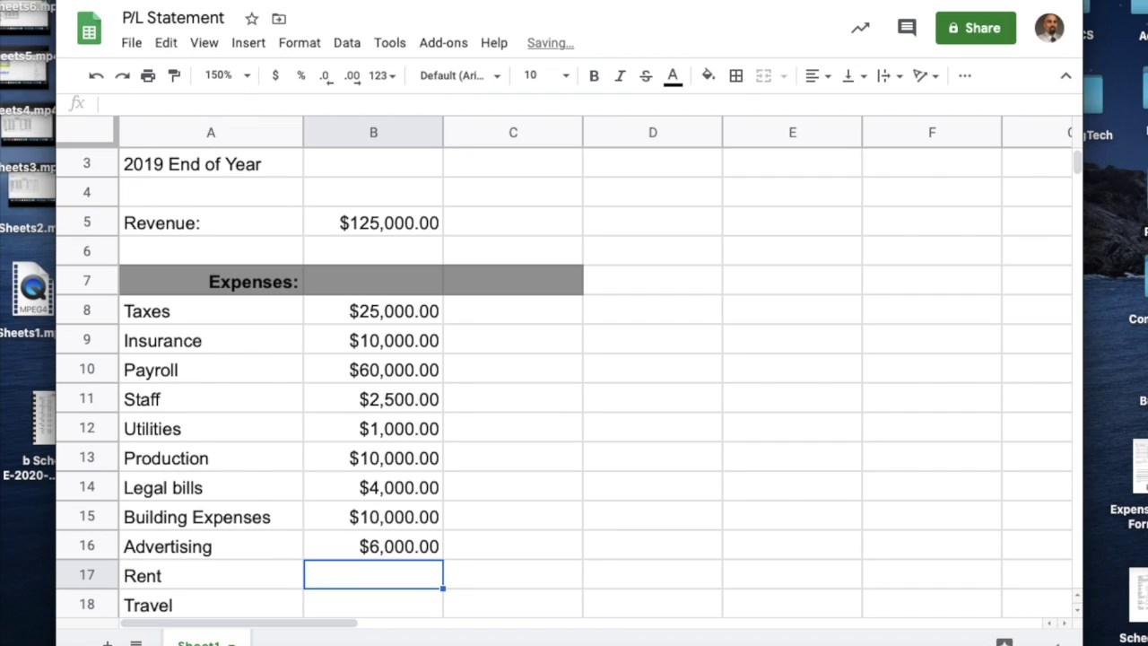
pyautogui.write('12000')
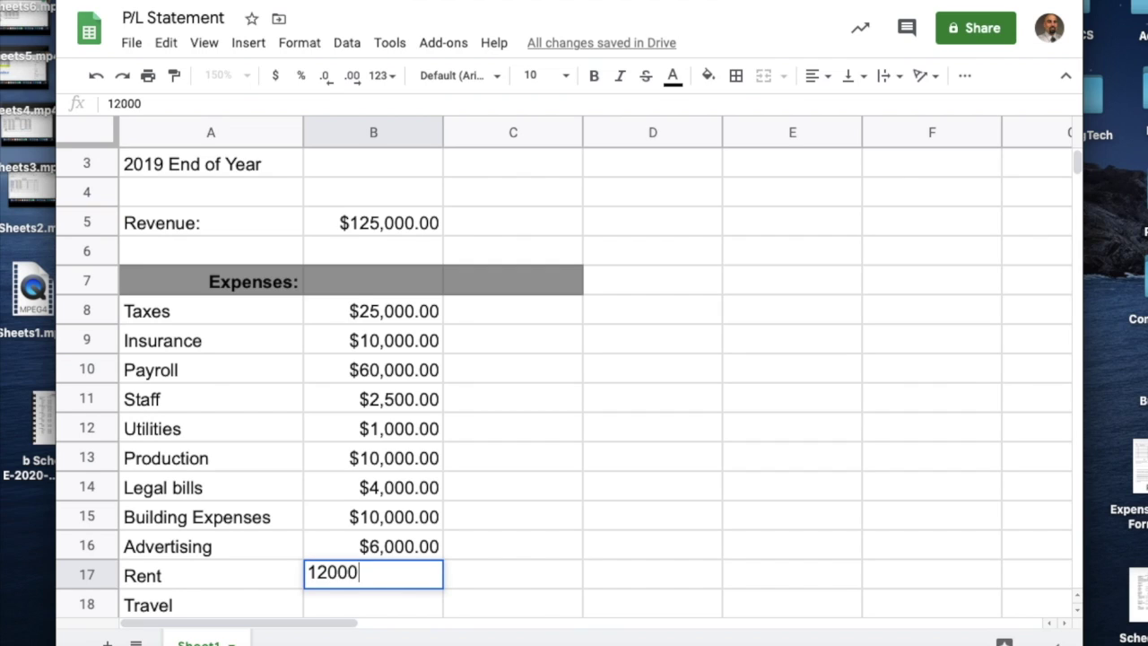
pyautogui.press('Return')
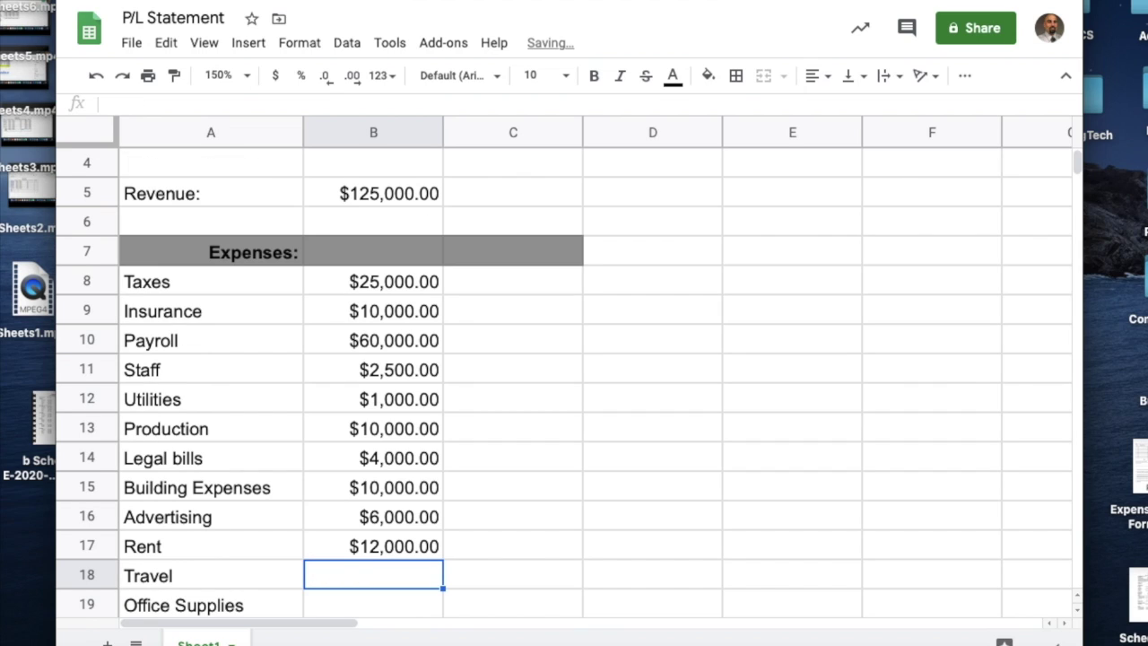
# Enter the expense amounts 4750 for Travel in B18 and 2000 for Office Supplies in B19.
pyautogui.write('4750')
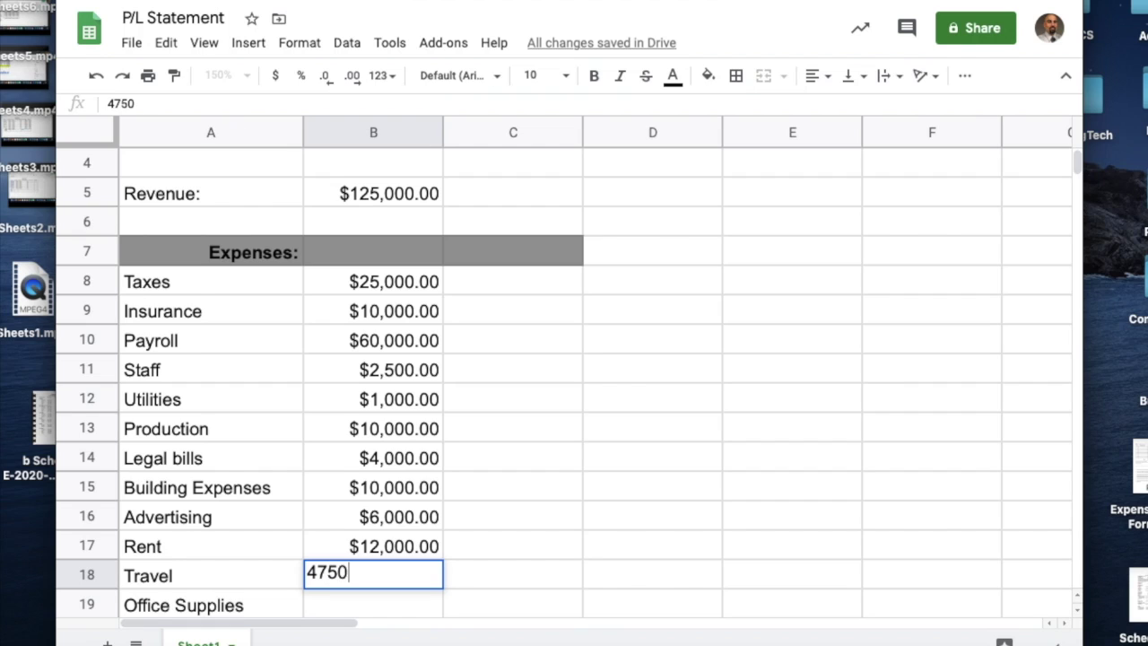
pyautogui.press('Return')
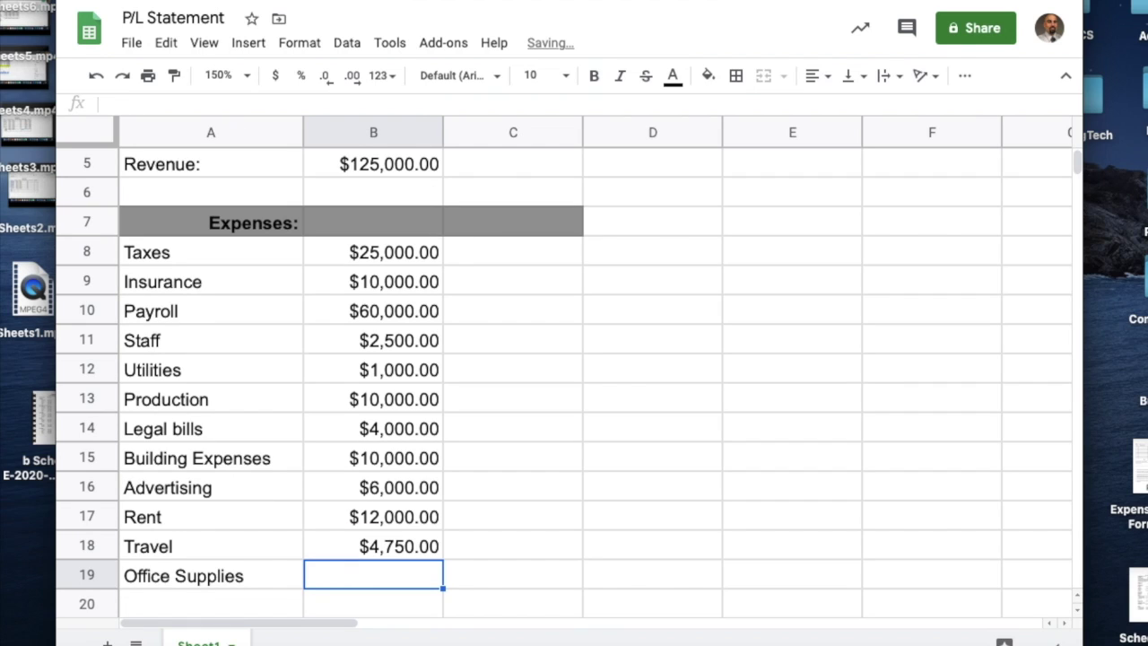
pyautogui.write('2000')
pyautogui.press('Return')
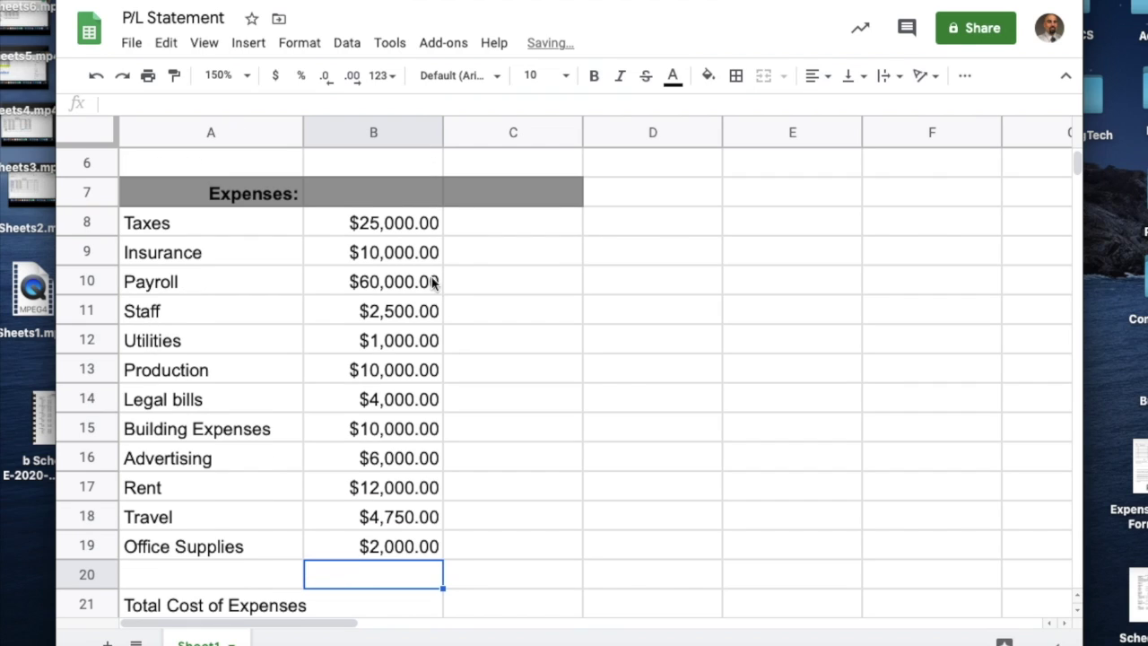
# Total the expense amounts in B21 beside Total Cost of Expenses with the formula =SUM(B8:B20).
pyautogui.moveTo(405, 225); pyautogui.dragTo(412, 541)
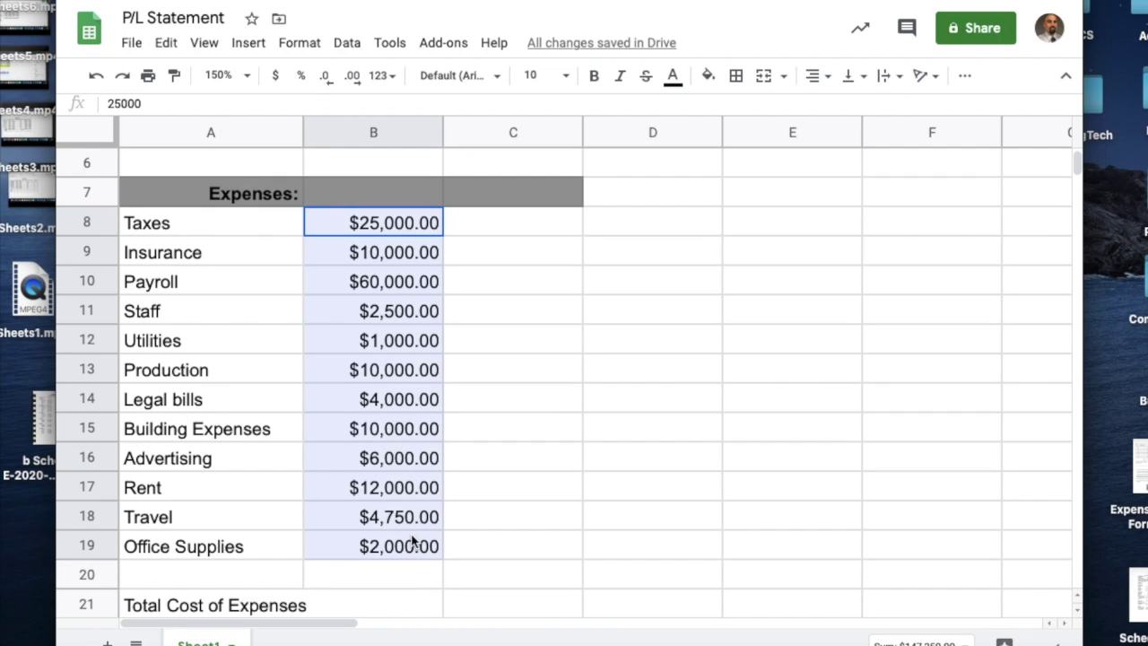
pyautogui.click(513, 554)
pyautogui.scroll(-3, 513, 551)
pyautogui.scroll(3, 513, 555)
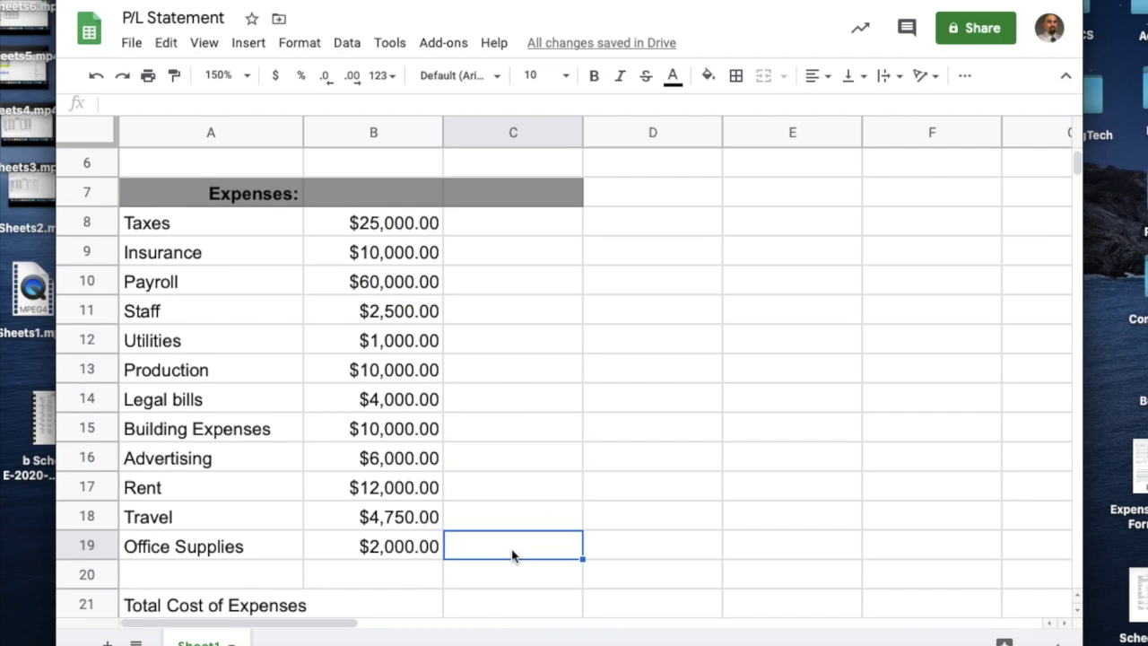
pyautogui.click(246, 75)
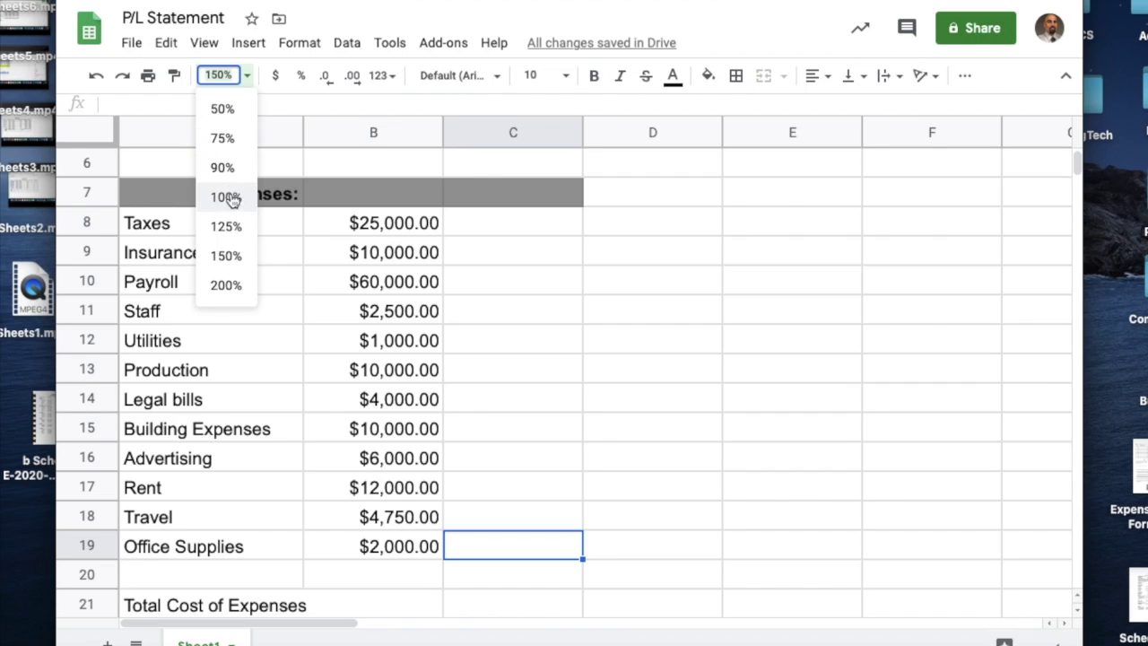
pyautogui.click(226, 227)
pyautogui.click(430, 255)
pyautogui.moveTo(354, 206); pyautogui.dragTo(360, 486)
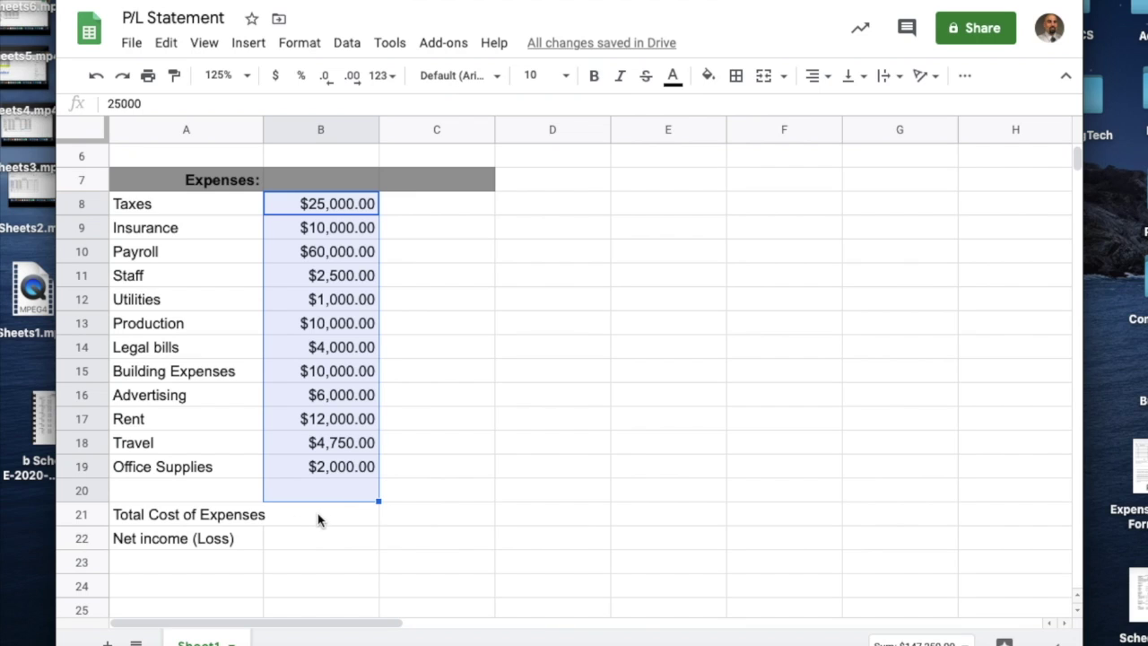
pyautogui.click(964, 75)
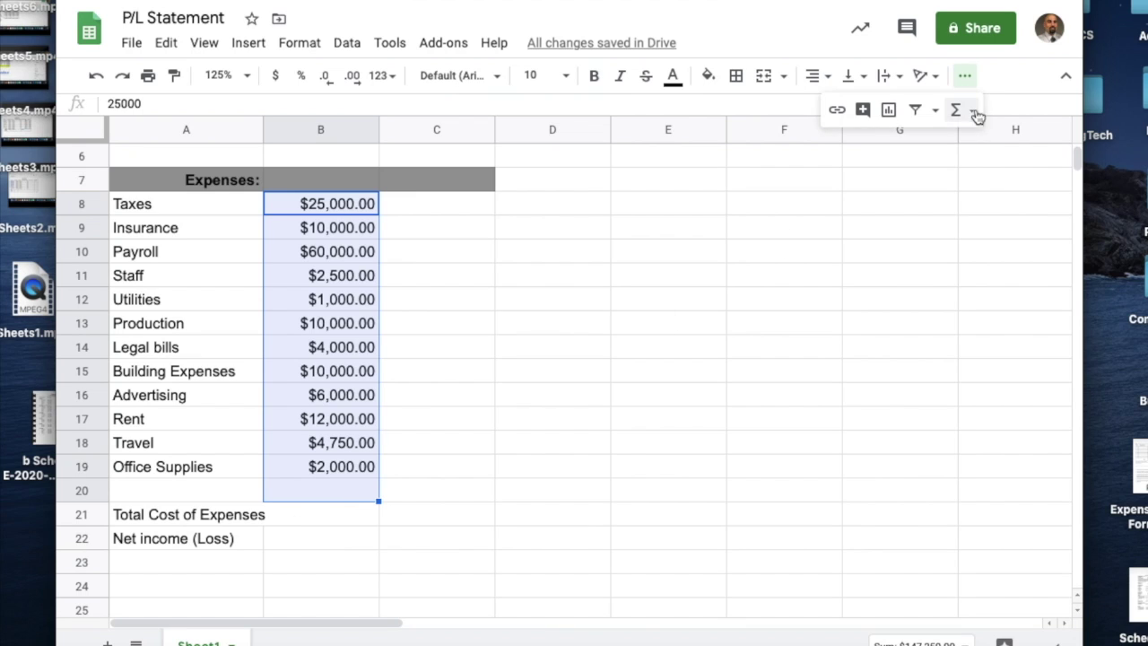
pyautogui.click(973, 108)
pyautogui.click(913, 145)
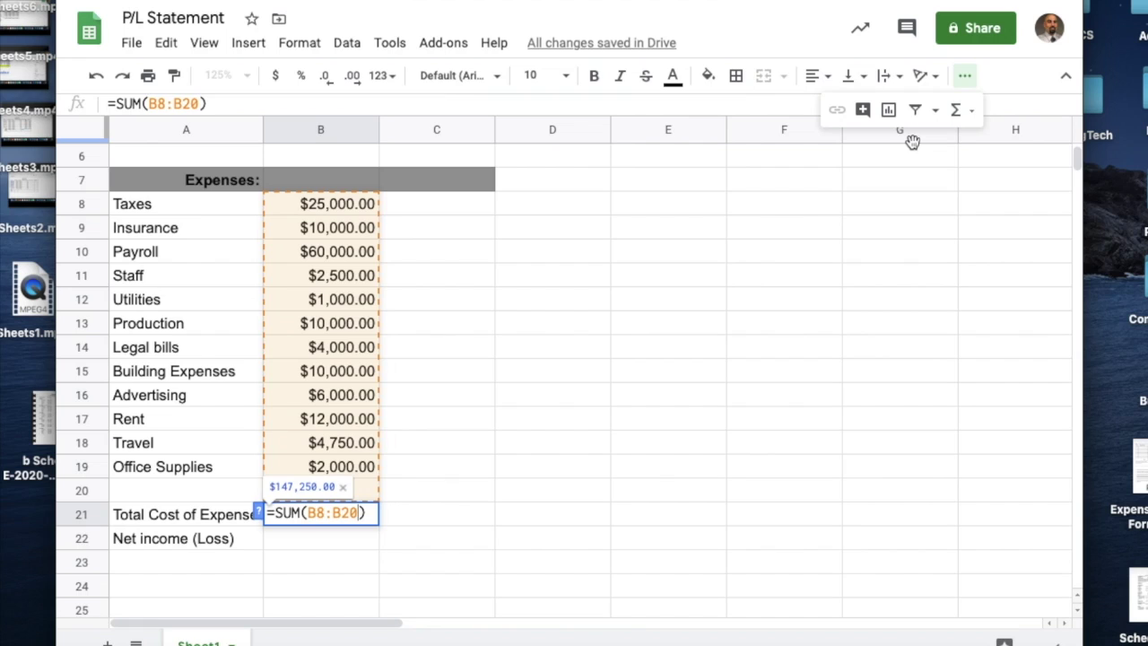
pyautogui.press('Return')
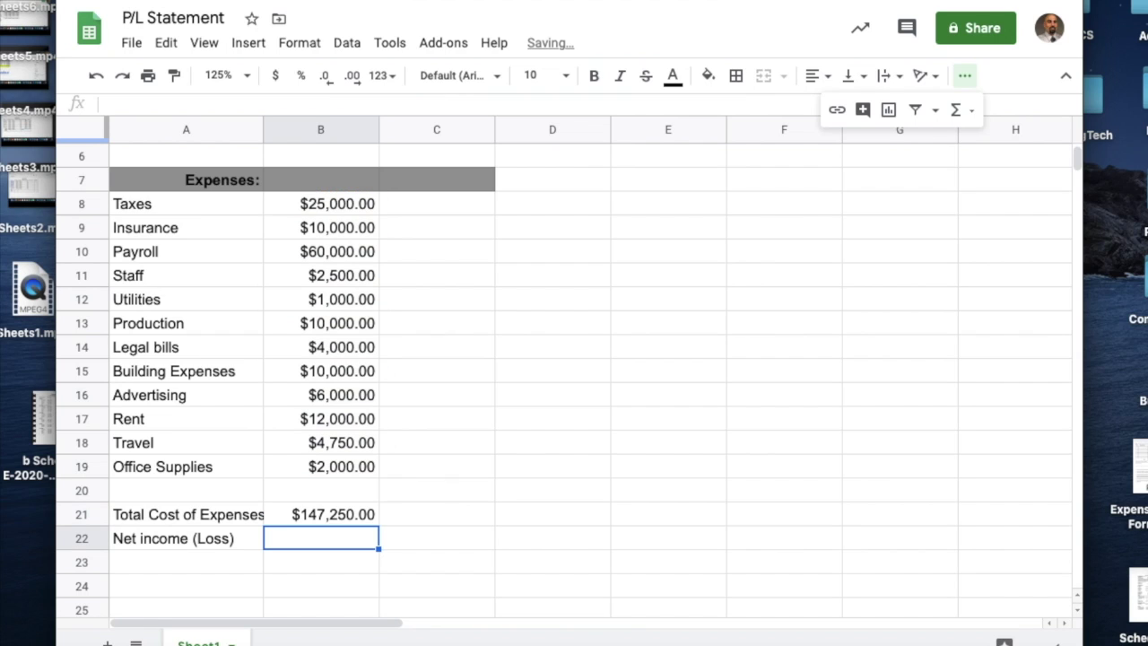
pyautogui.click(334, 518)
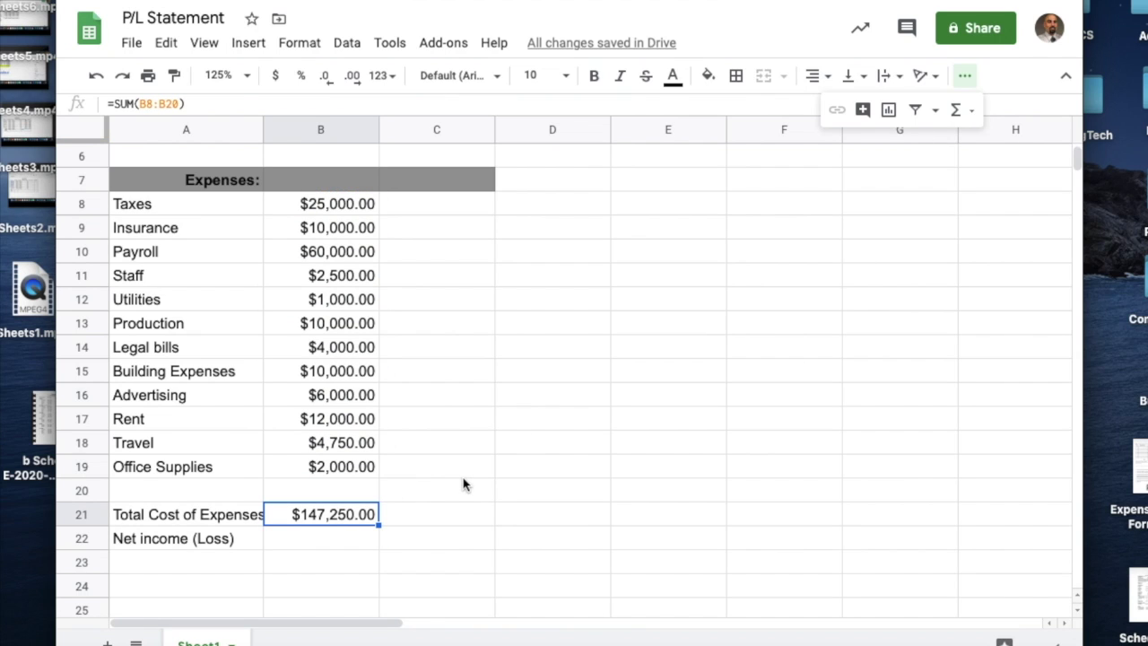
# Calculate Net income (Loss) in B22 as revenue minus total expenses with the formula =B5-B21.
pyautogui.scroll(2, 463, 484)
pyautogui.scroll(-3, 462, 485)
pyautogui.scroll(3, 463, 485)
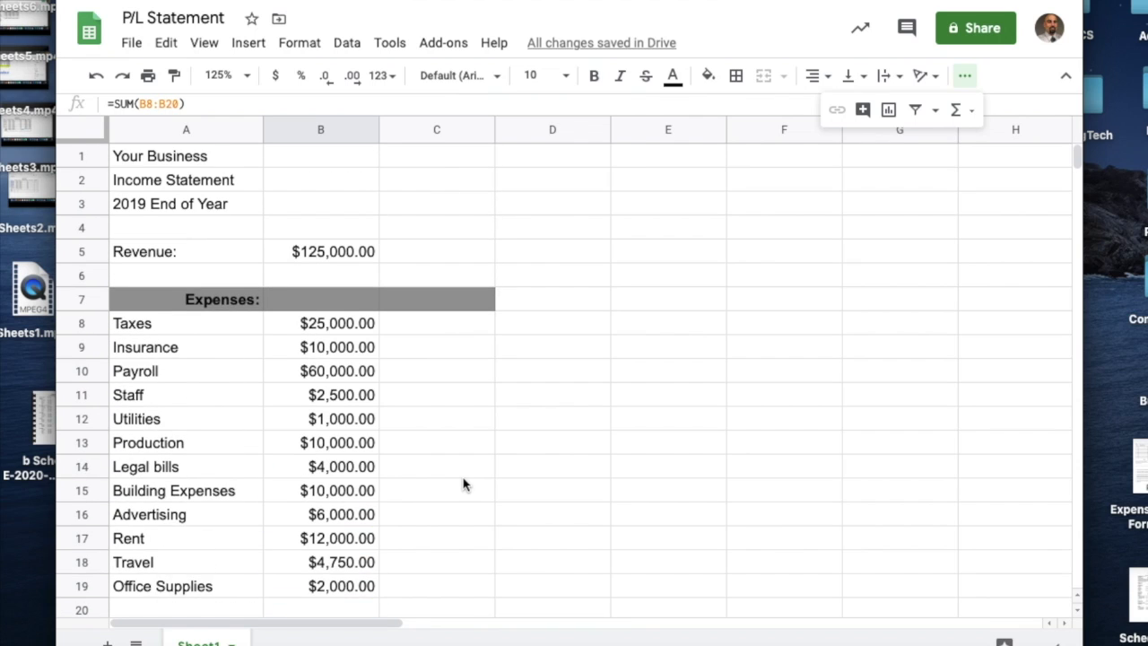
pyautogui.scroll(-1, 463, 484)
pyautogui.click(329, 587)
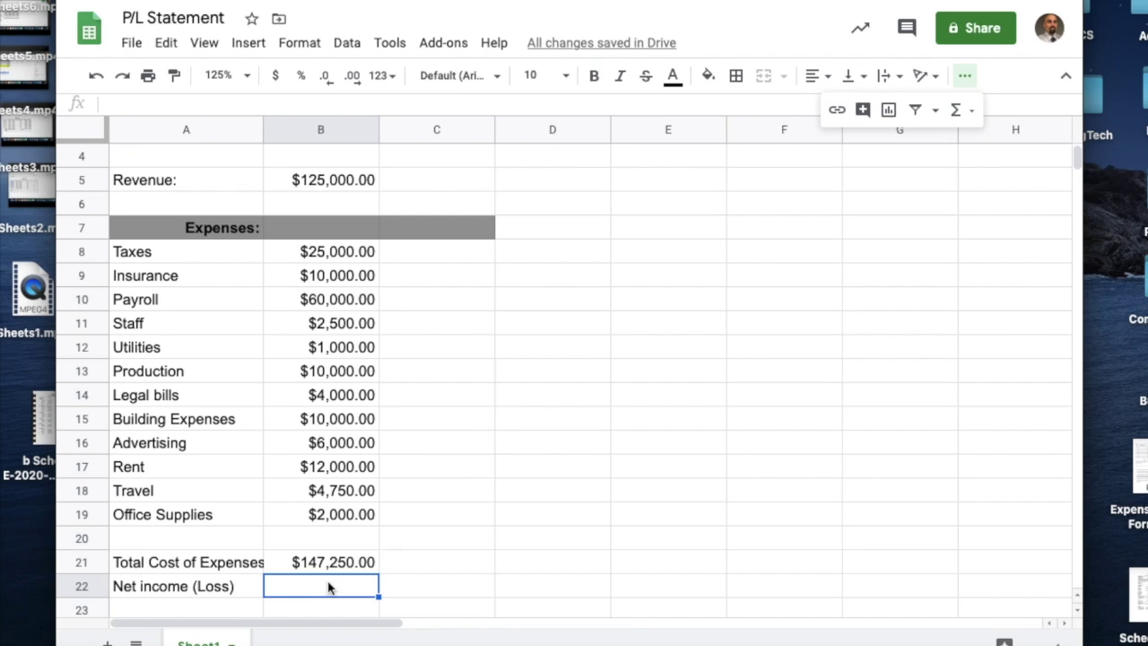
pyautogui.write('=')
pyautogui.scroll(2, 358, 565)
pyautogui.hscroll(2, 358, 564)
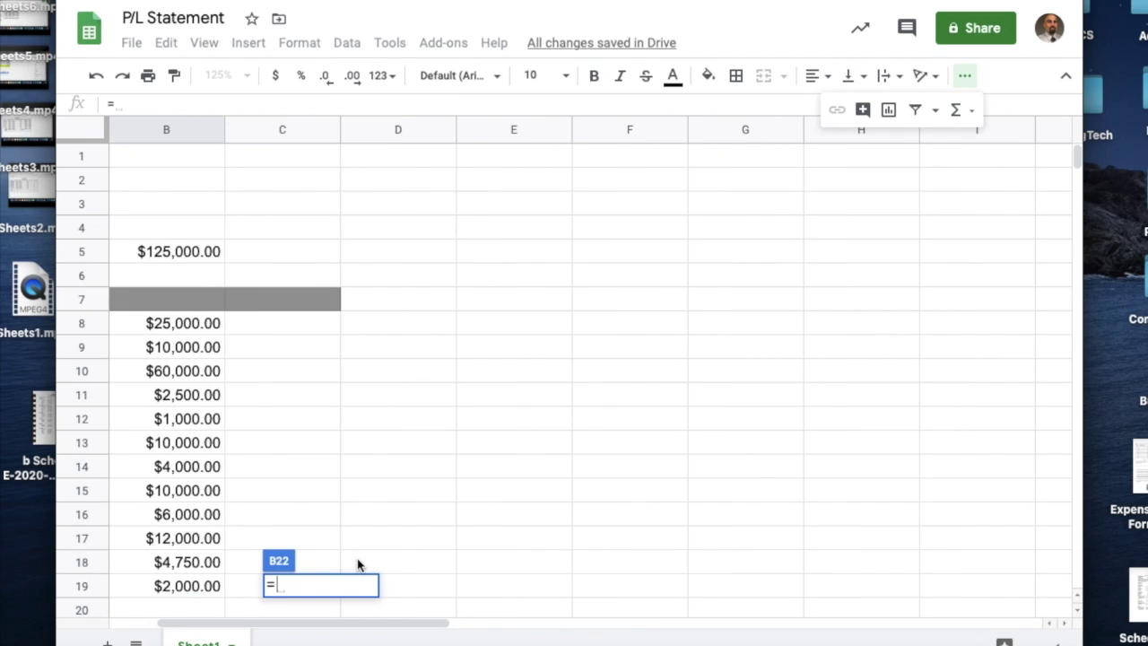
pyautogui.hscroll(-2, 358, 565)
pyautogui.scroll(-1, 358, 564)
pyautogui.click(309, 231)
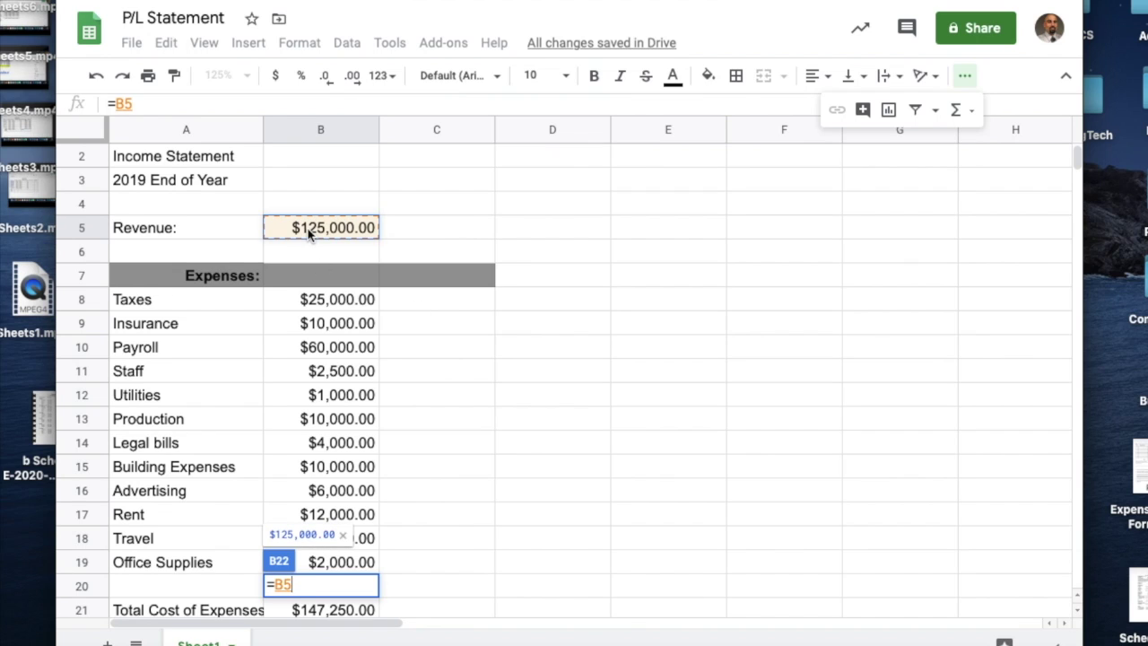
pyautogui.write('-')
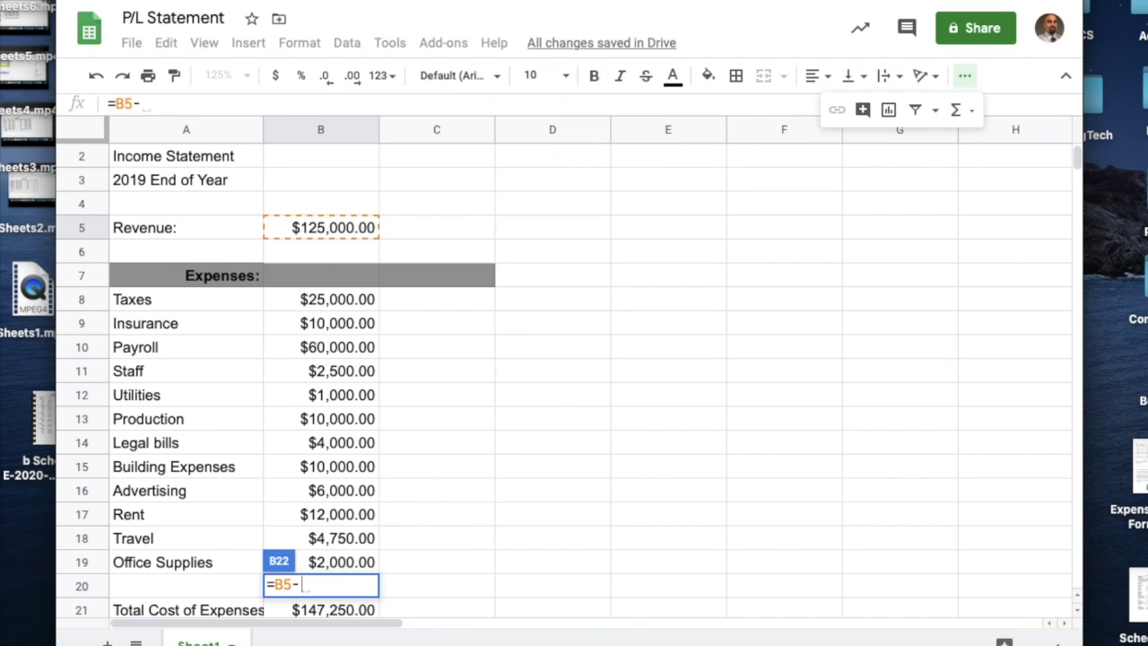
pyautogui.click(315, 610)
pyautogui.scroll(-1, 316, 610)
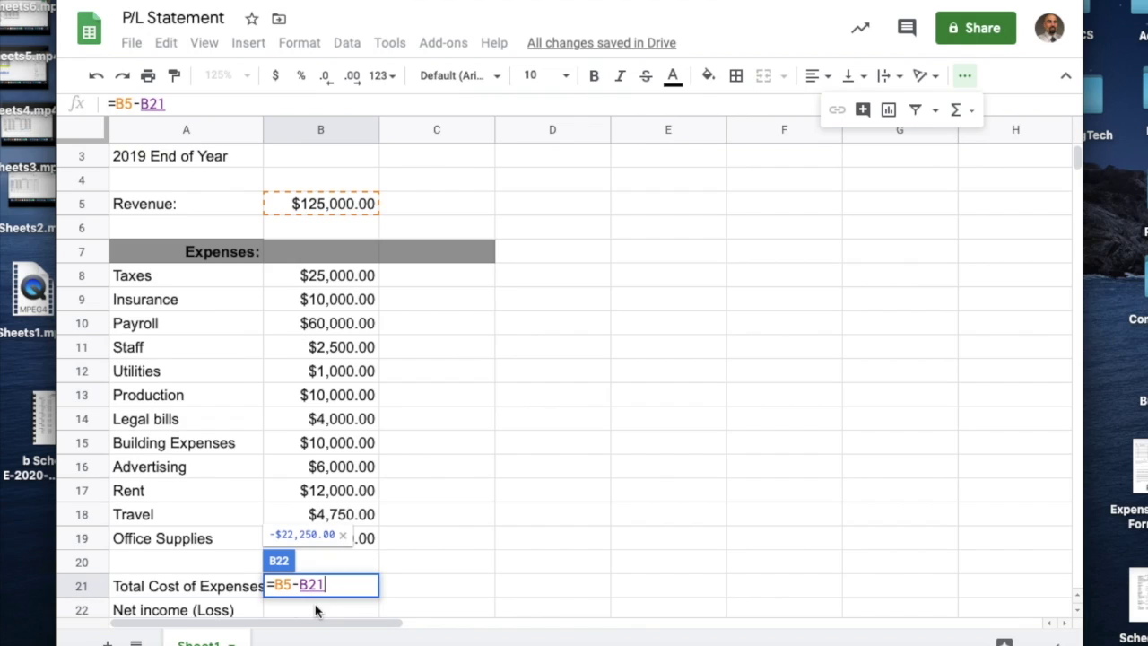
pyautogui.press('Return')
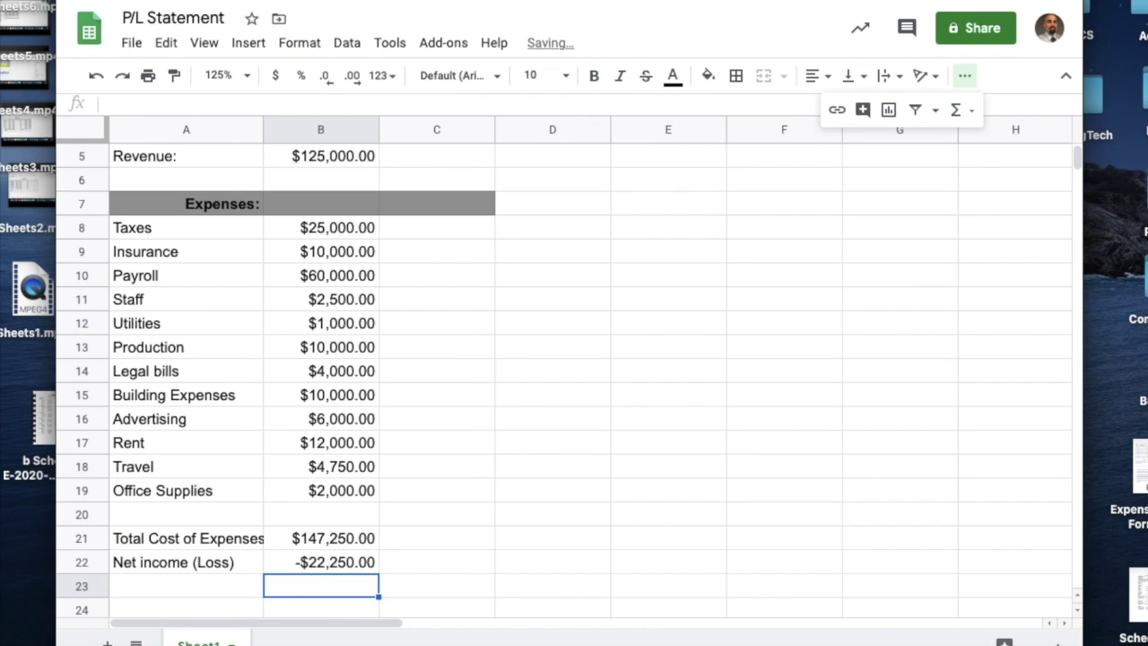
# Change the Revenue amount in B5 to 175000 and check the recalculated net income in B22.
pyautogui.click(343, 561)
pyautogui.click(440, 574)
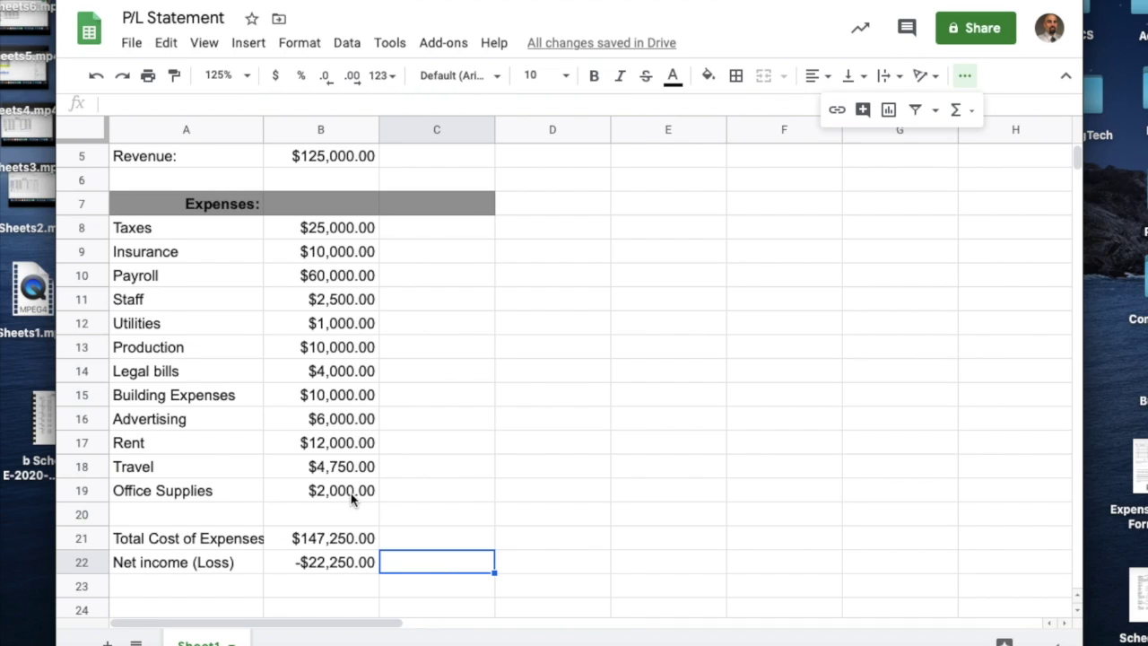
pyautogui.scroll(2, 352, 500)
pyautogui.scroll(-1, 352, 499)
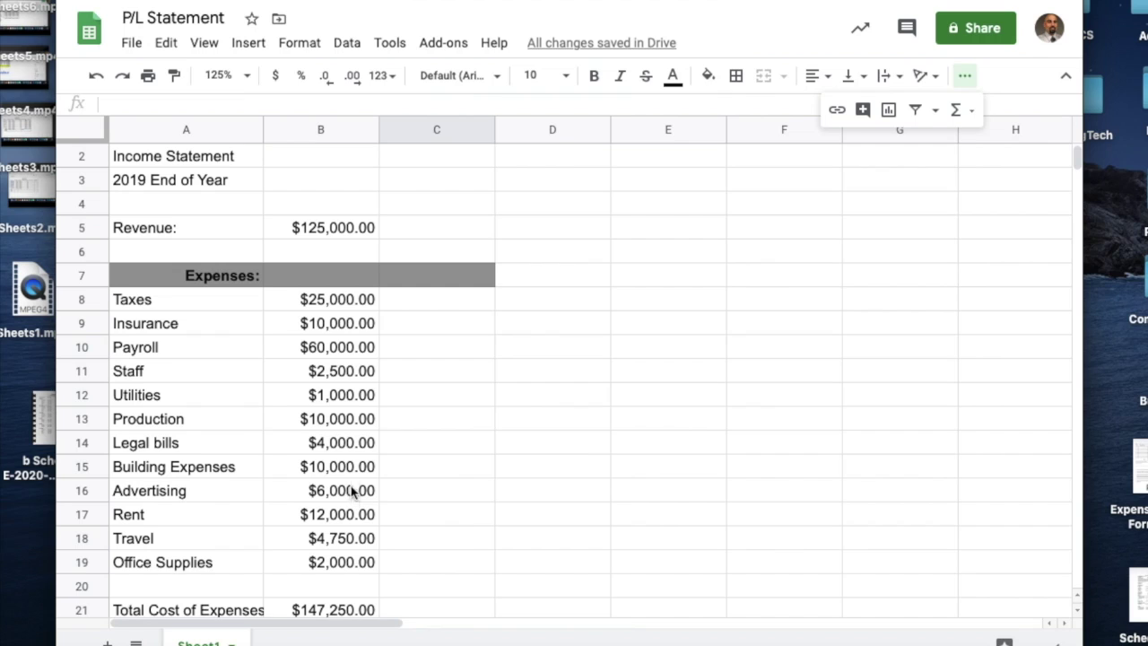
pyautogui.click(327, 235)
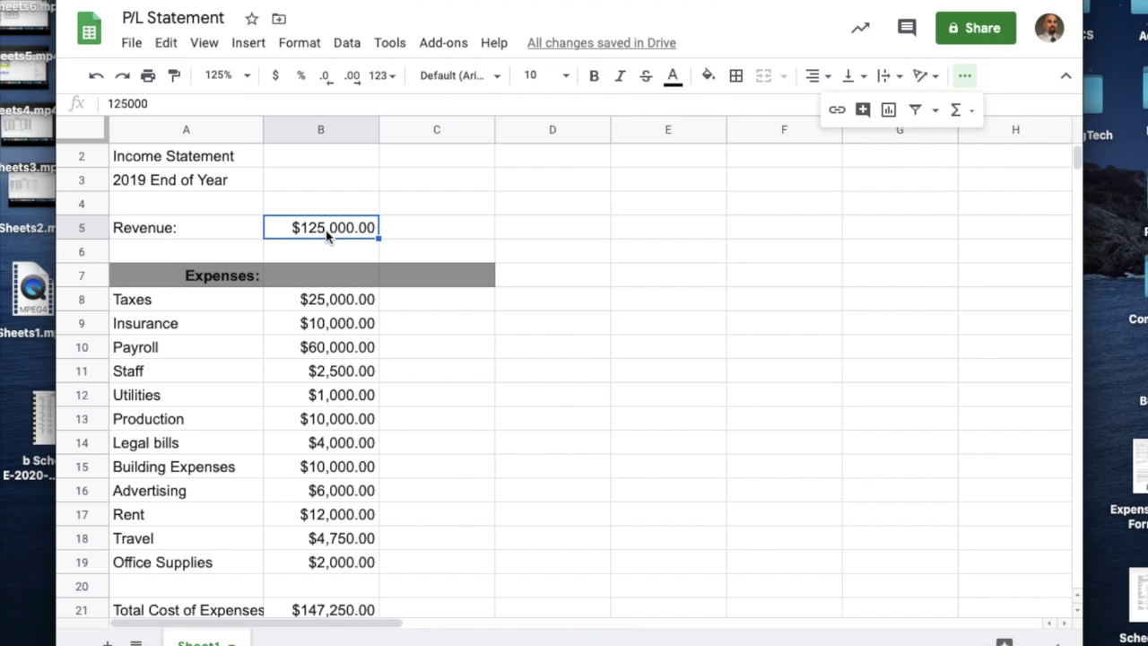
pyautogui.write('175000')
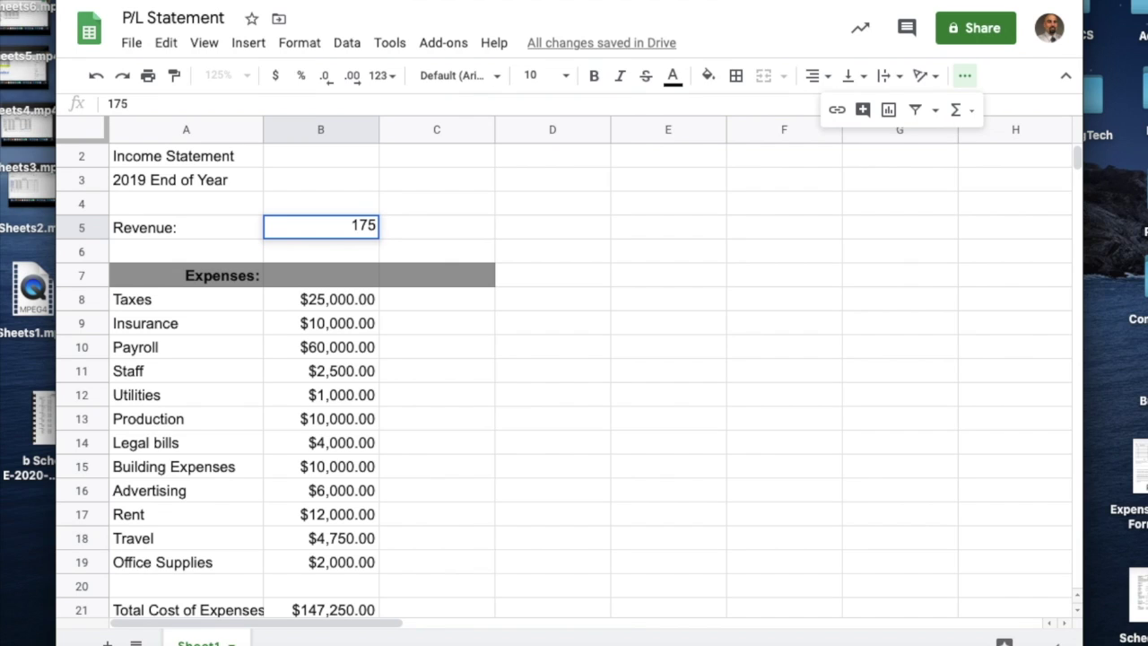
pyautogui.press('Return')
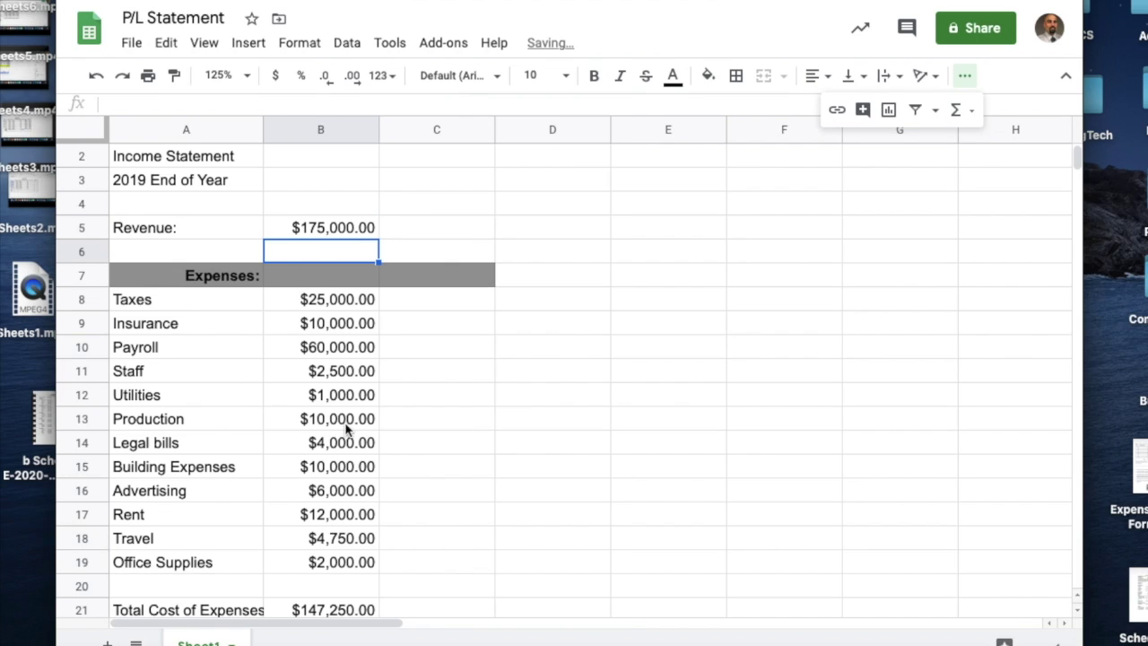
pyautogui.scroll(-4, 349, 431)
pyautogui.click(349, 550)
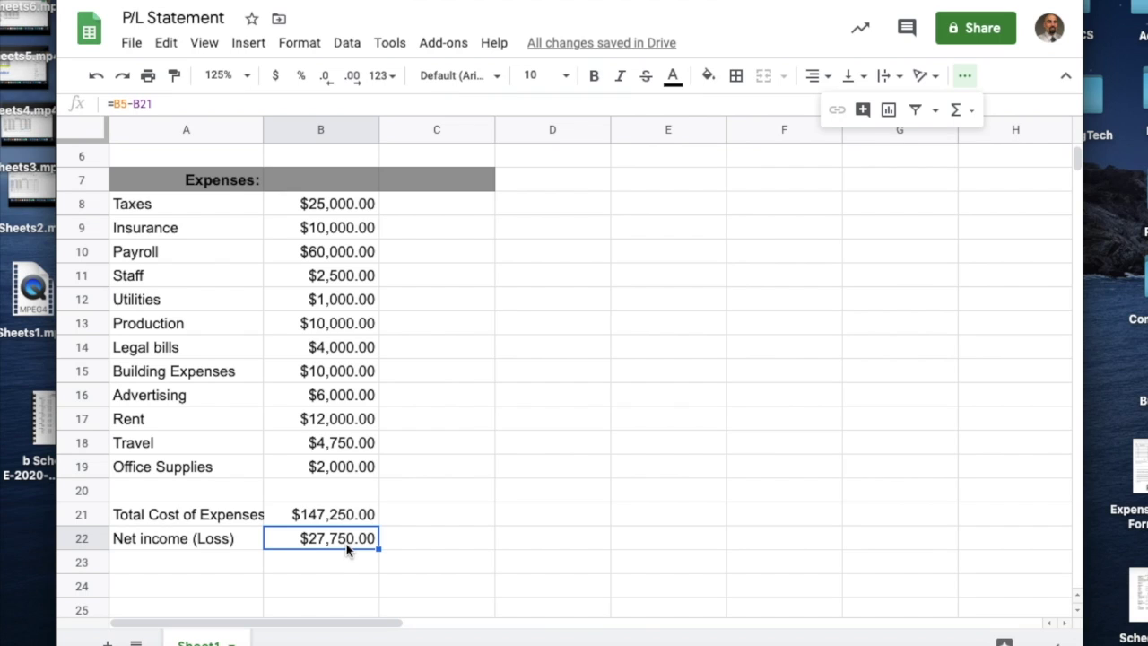
pyautogui.click(400, 541)
pyautogui.scroll(5, 400, 541)
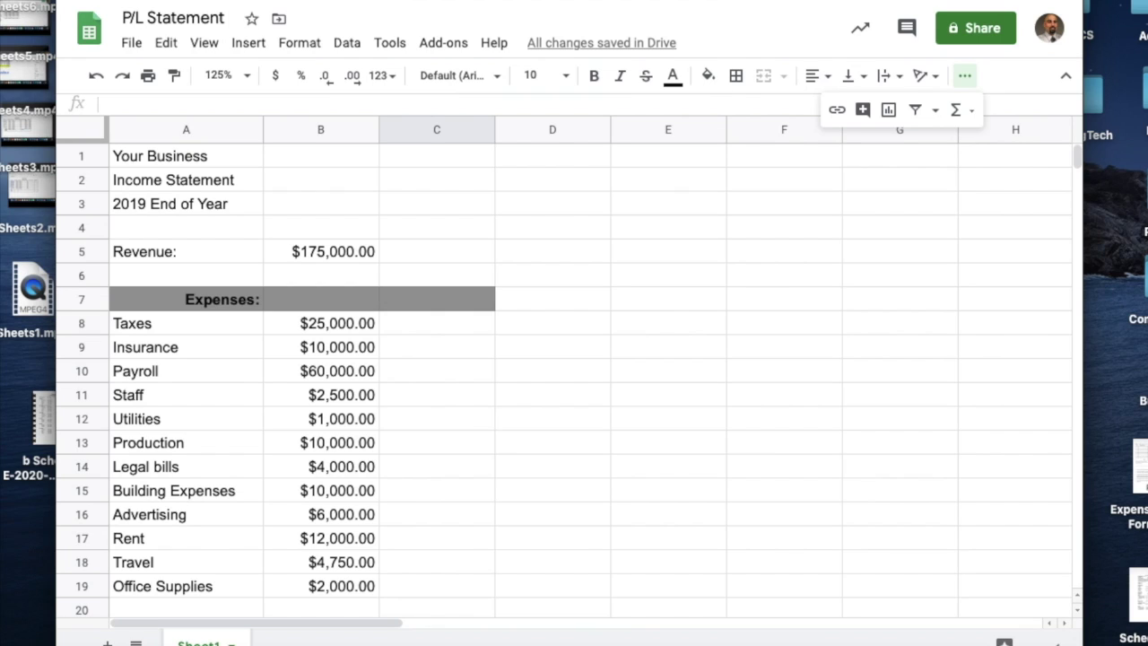
# Add a new blank sheet to the workbook and rename it January19.
pyautogui.click(106, 642)
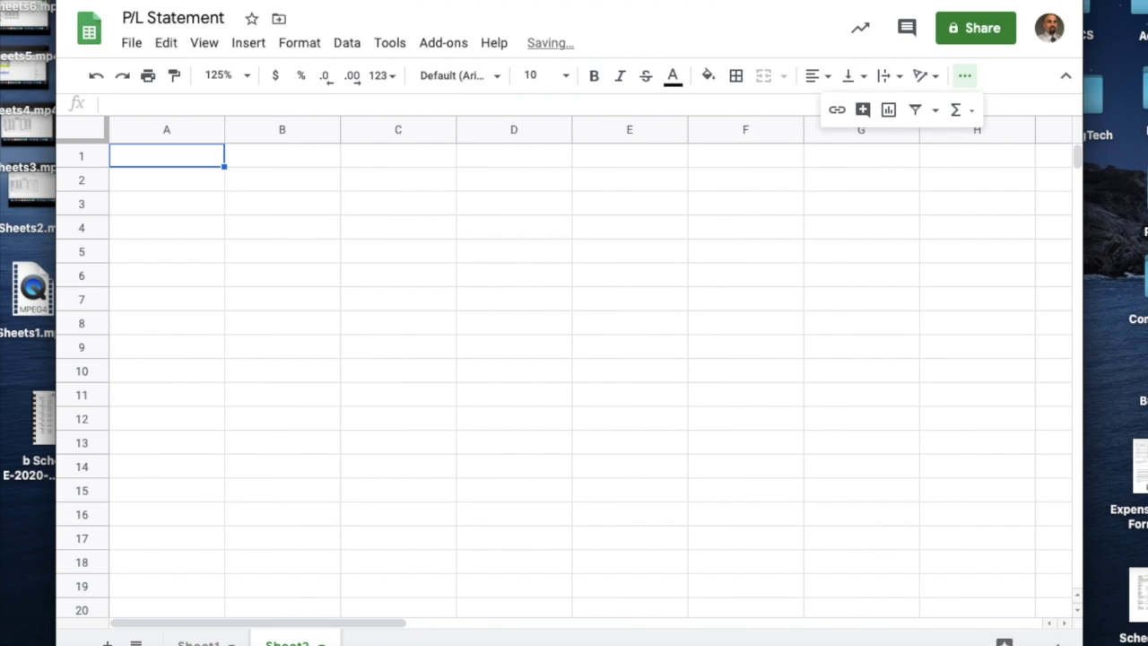
pyautogui.rightClick(287, 643)
pyautogui.click(300, 413)
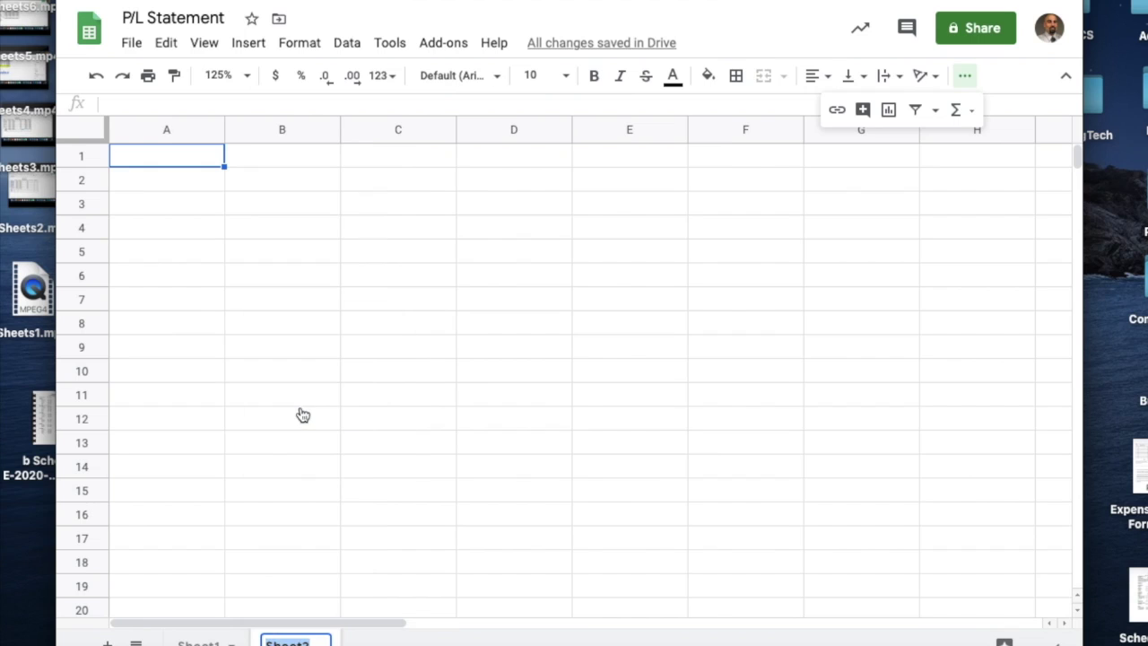
pyautogui.write('January19')
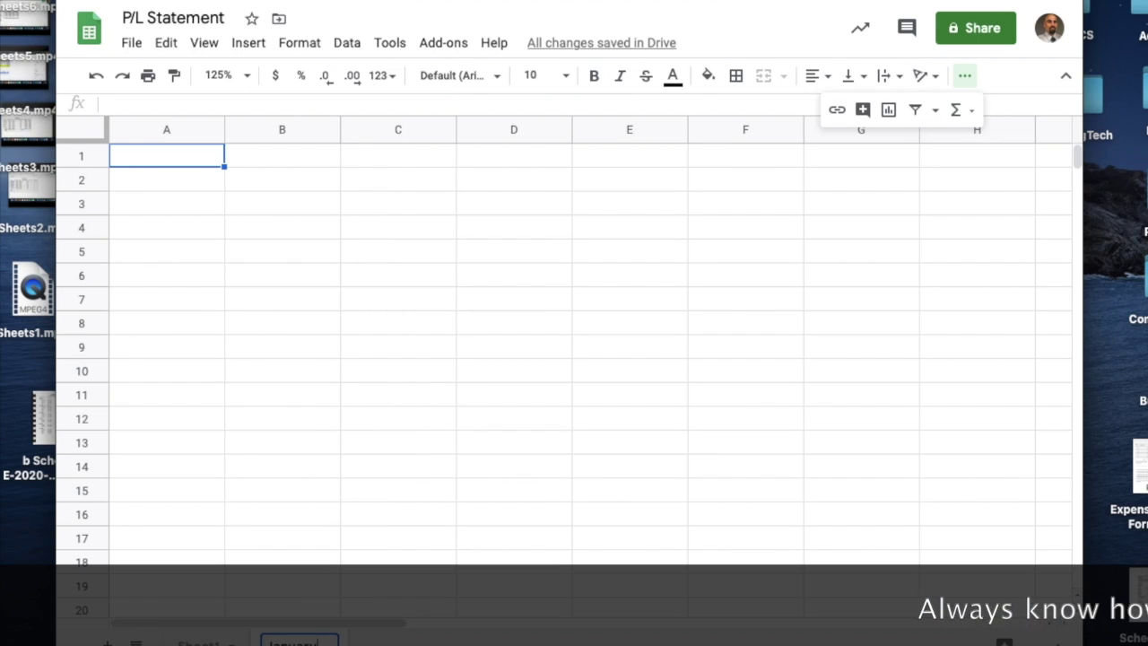
# Duplicate Sheet1, which holds the completed income statement, within the same workbook.
pyautogui.click(313, 474)
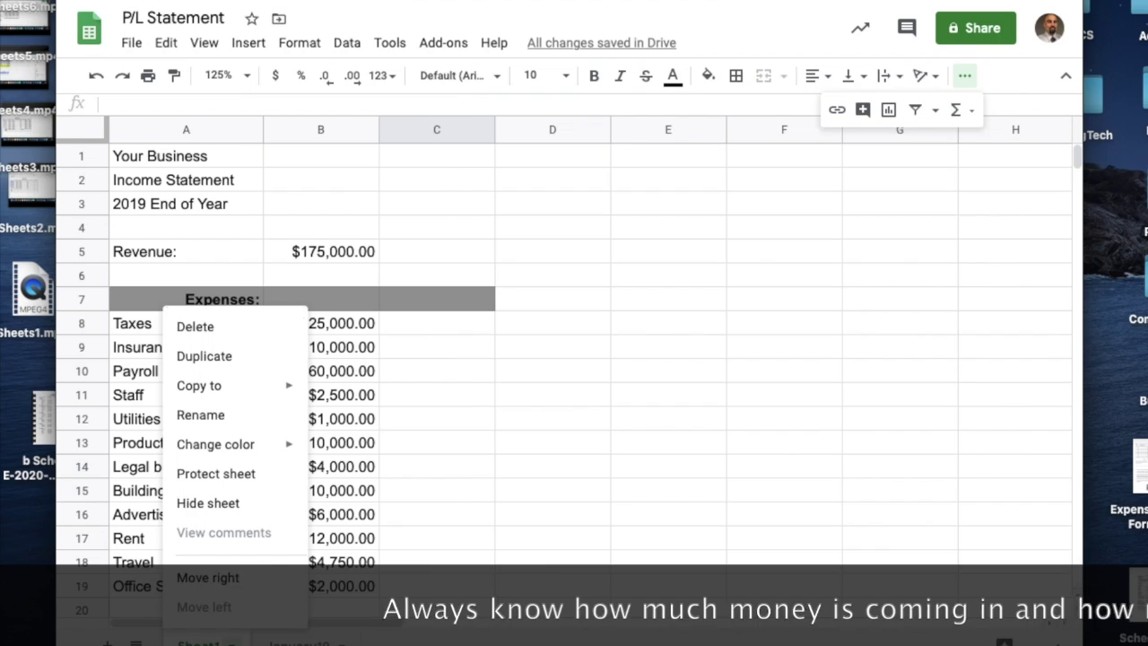
pyautogui.moveTo(220, 390)
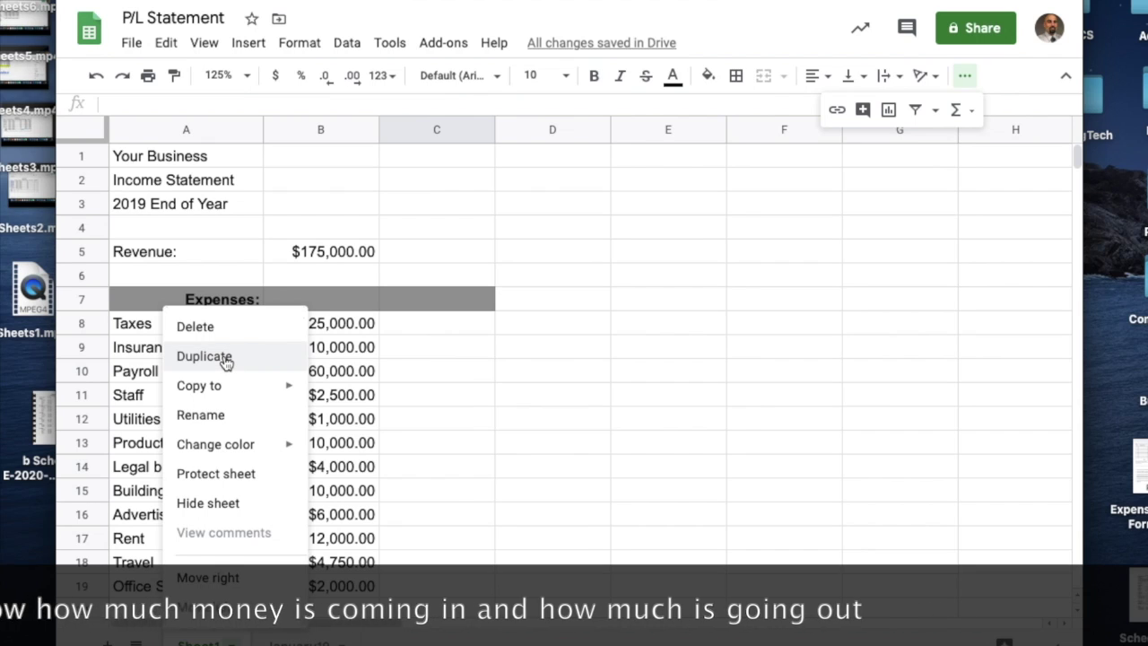
pyautogui.click(225, 357)
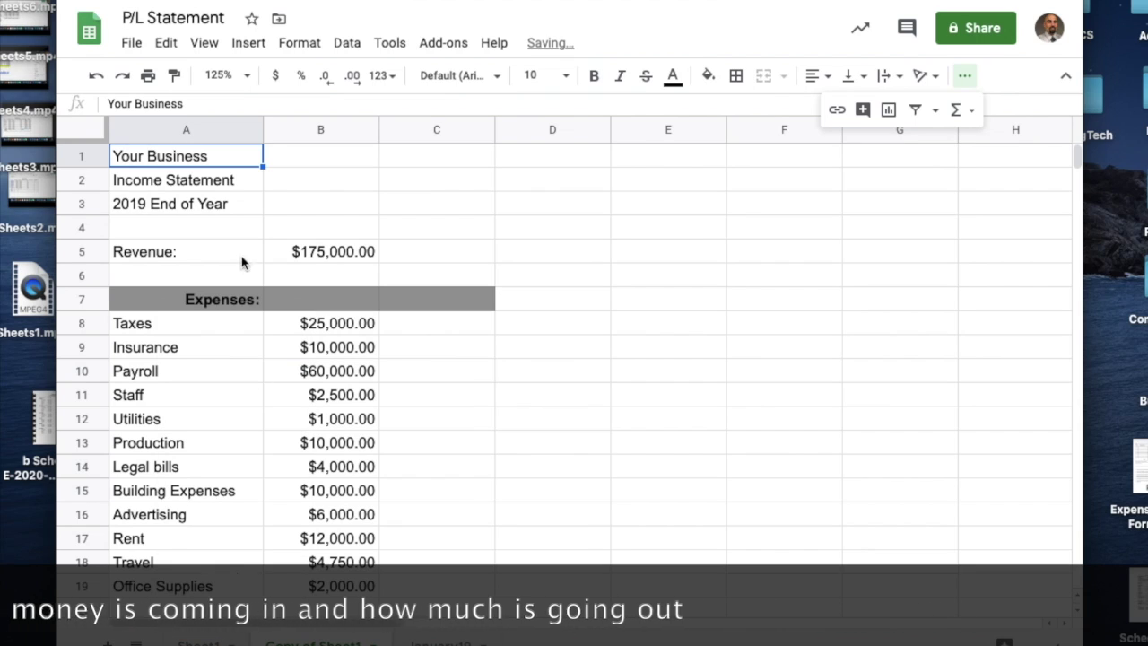
# Rename the duplicated income statement sheet to Feb, and look over the statement on Sheet1.
pyautogui.rightClick(314, 642)
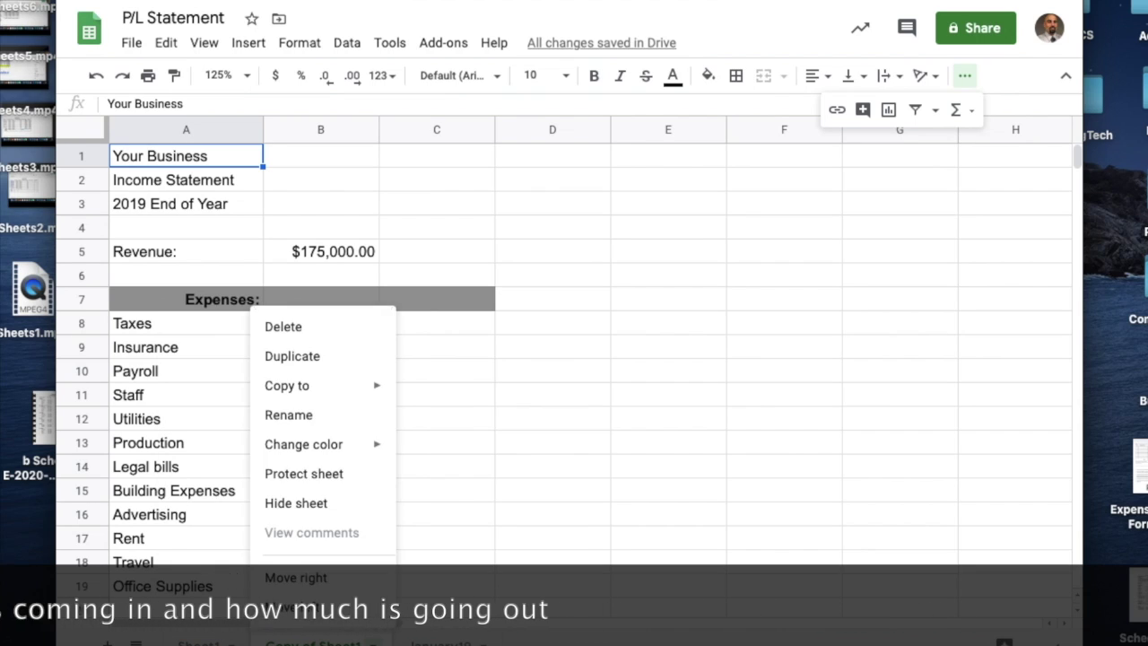
pyautogui.click(297, 414)
pyautogui.write('Feb')
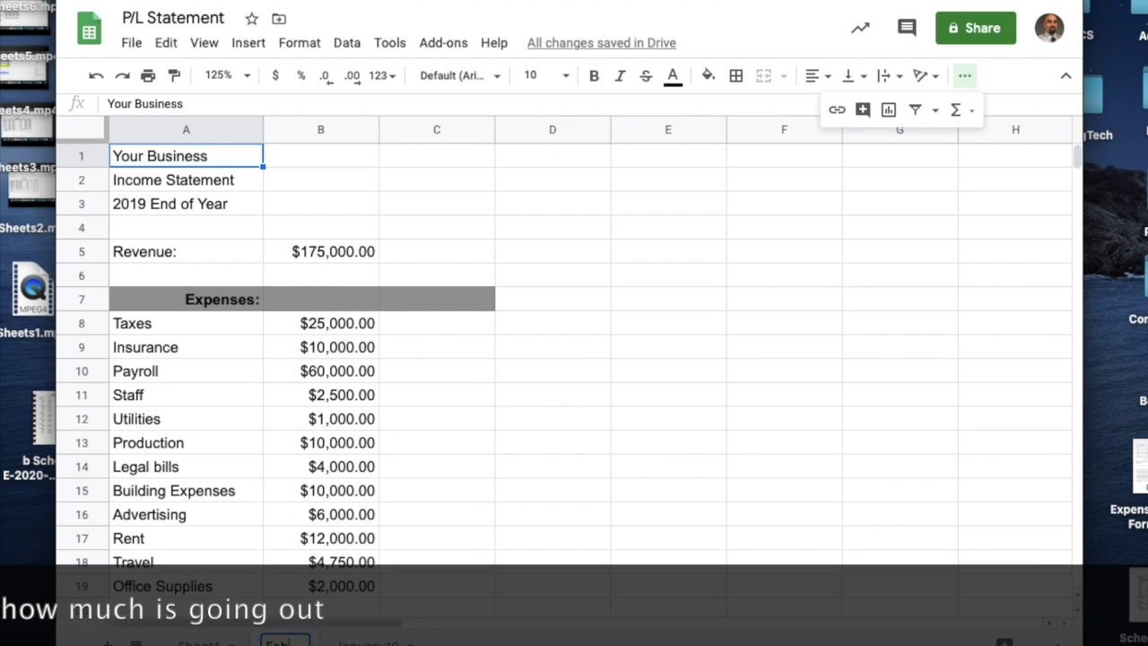
pyautogui.press('Return')
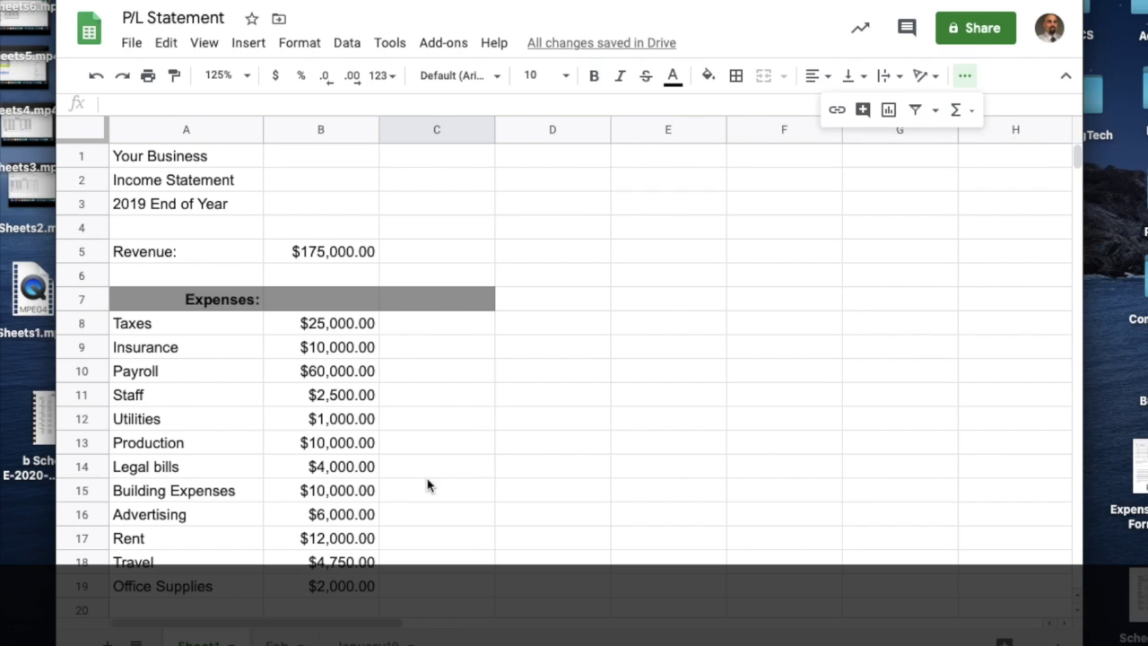
pyautogui.scroll(-2, 426, 483)
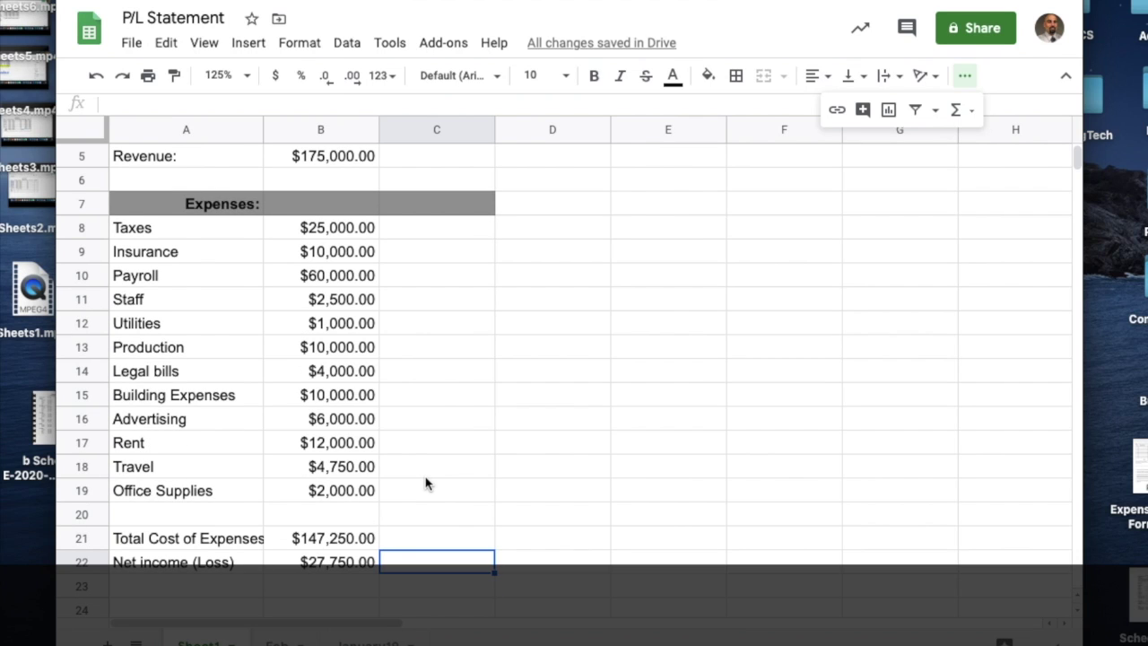
pyautogui.scroll(2, 426, 482)
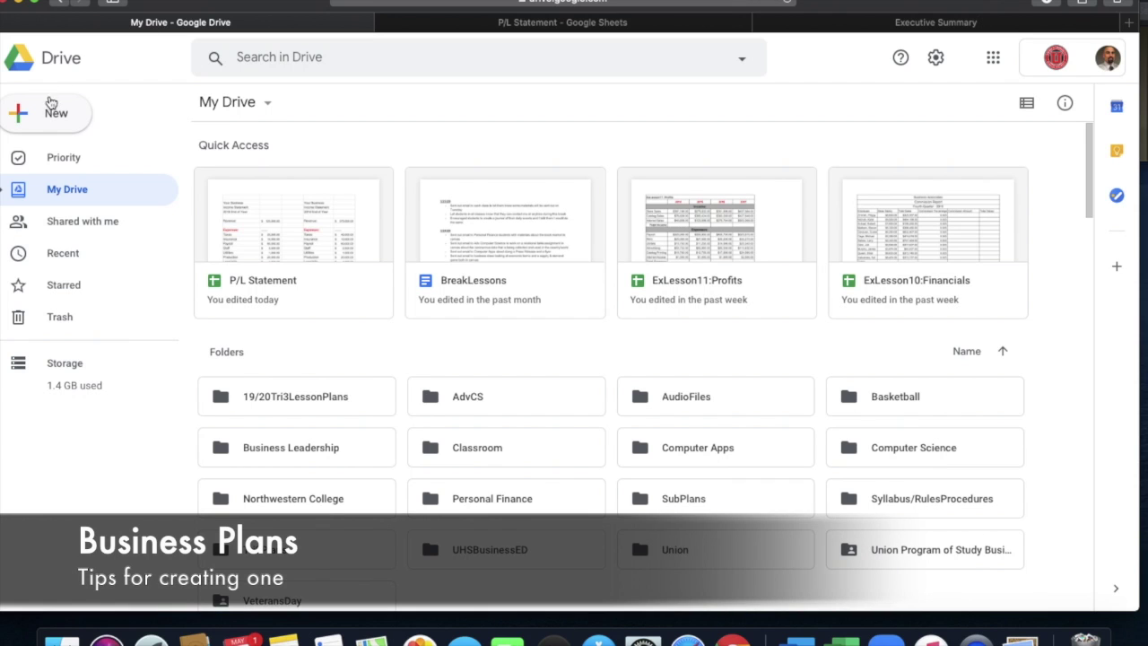
# Create a new Google Docs document from Google Drive and name it BusinessPlan.
pyautogui.click(51, 109)
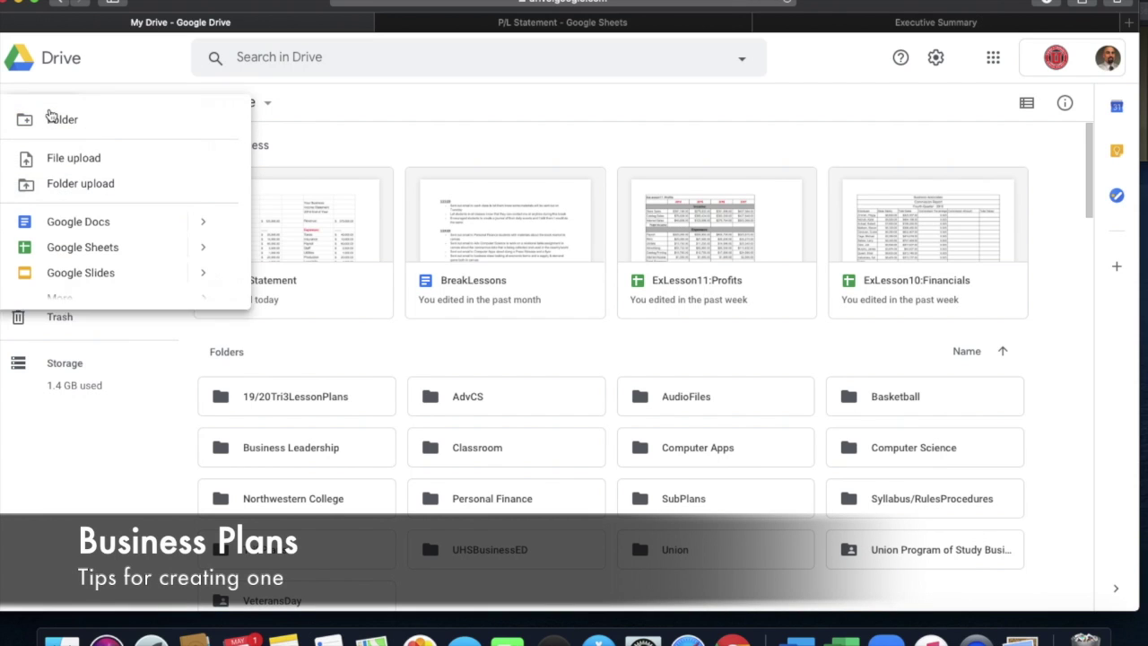
pyautogui.click(70, 223)
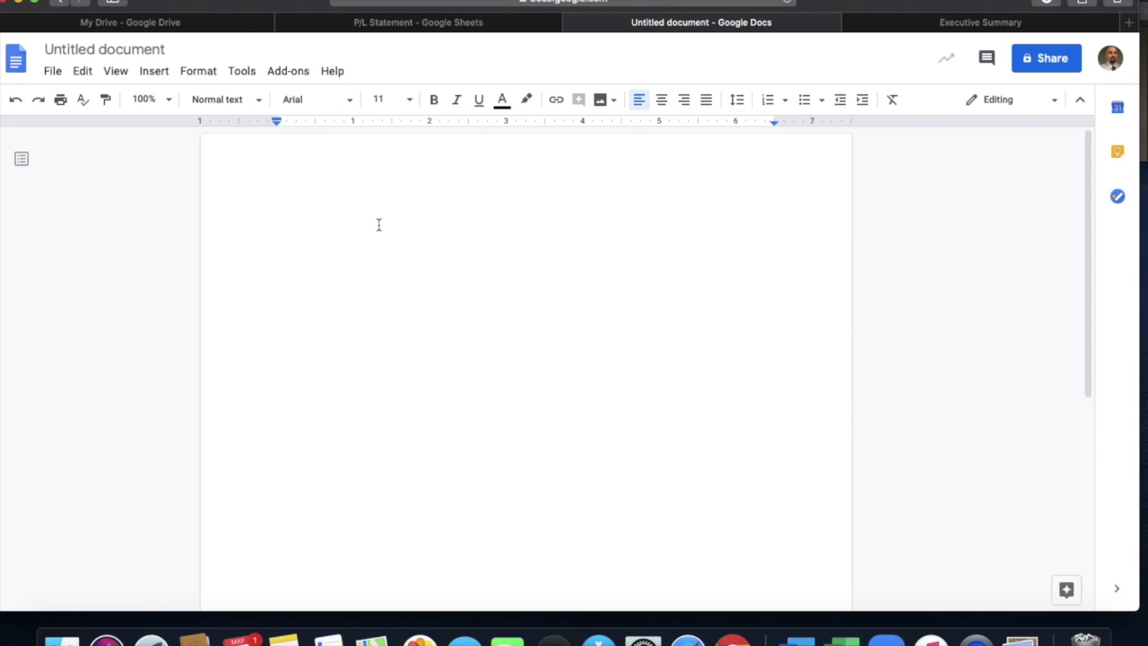
pyautogui.click(132, 50)
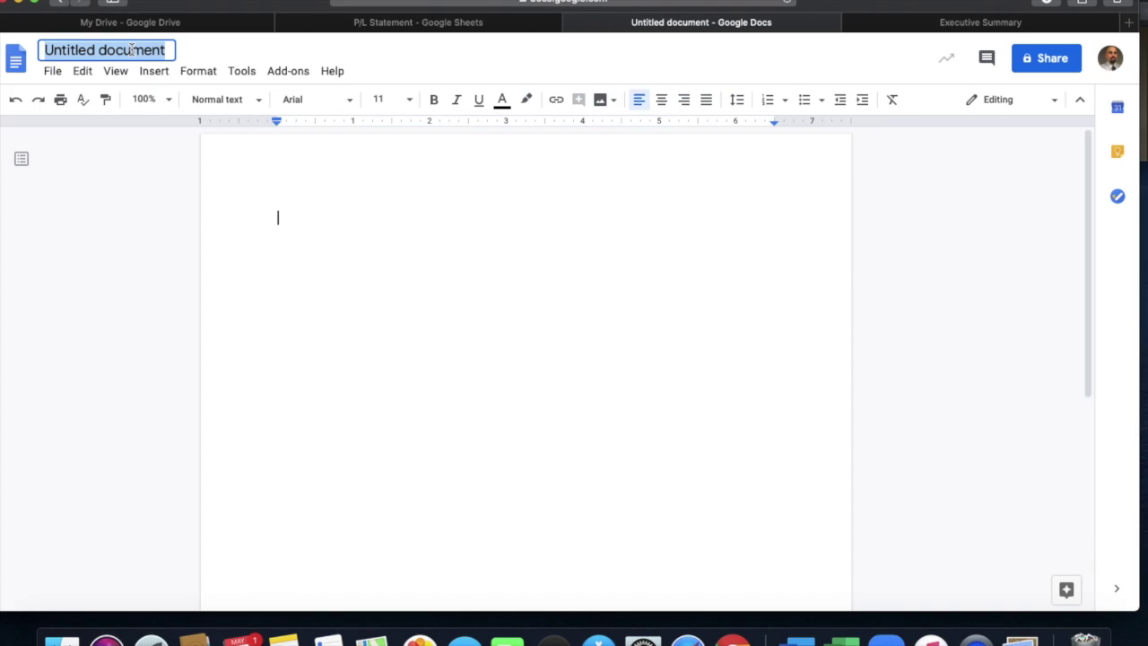
pyautogui.write('BusinessPlan')
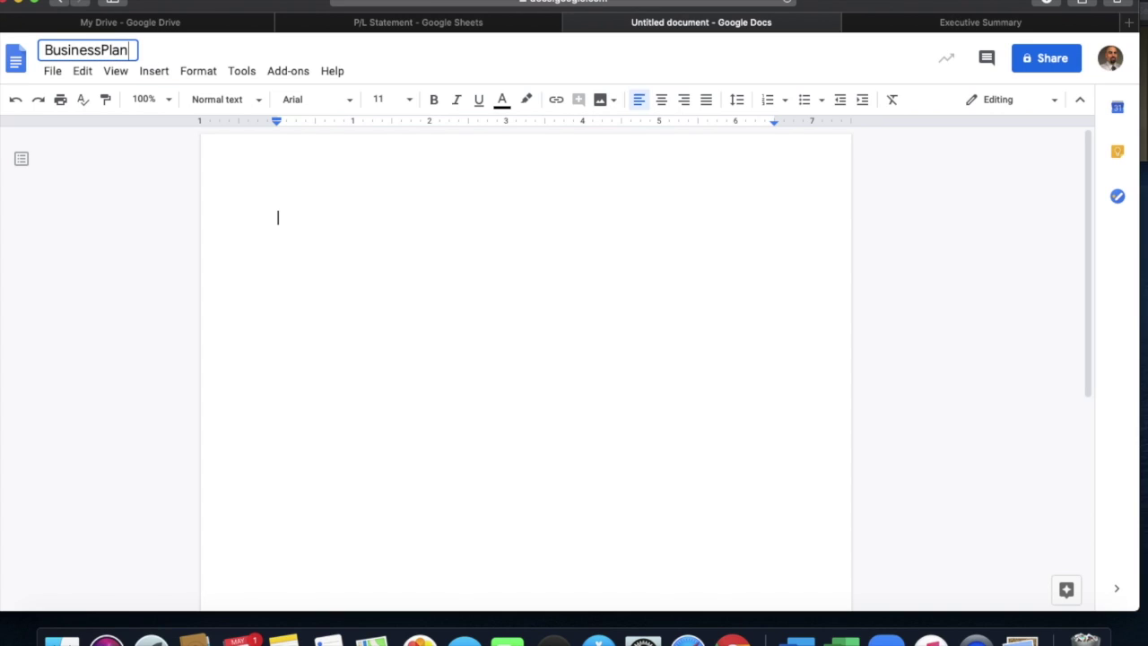
# Add the heading "Tips:" to the document and set it and the empty line below to font size 30.
pyautogui.click(295, 226)
pyautogui.write('Tips:')
pyautogui.press('Return')
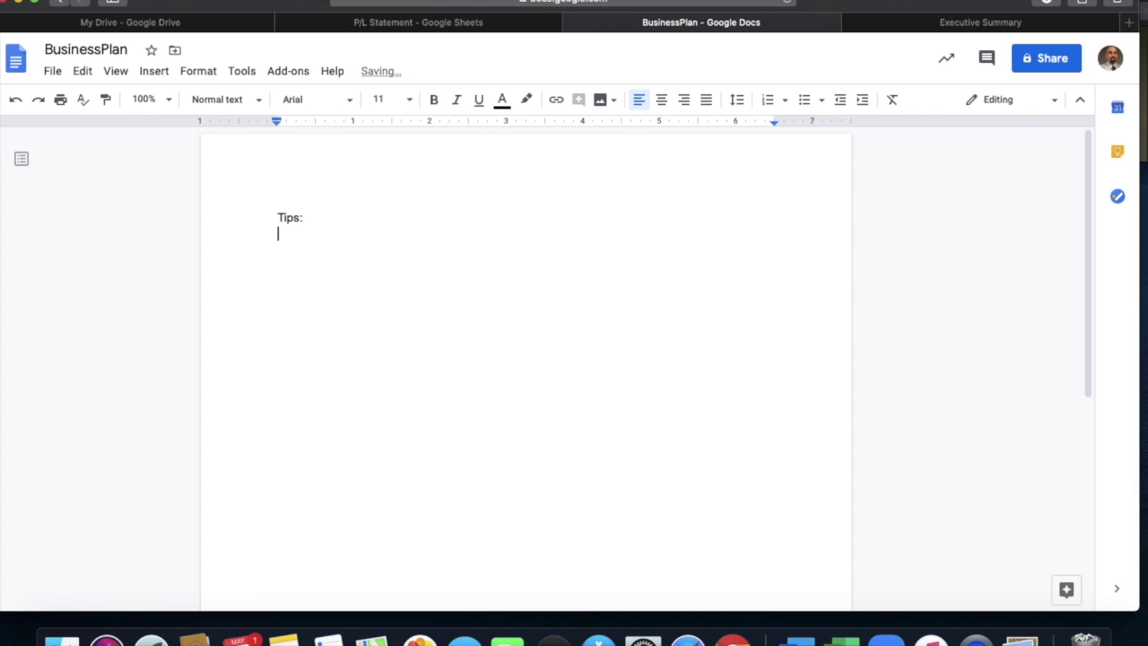
pyautogui.click(409, 100)
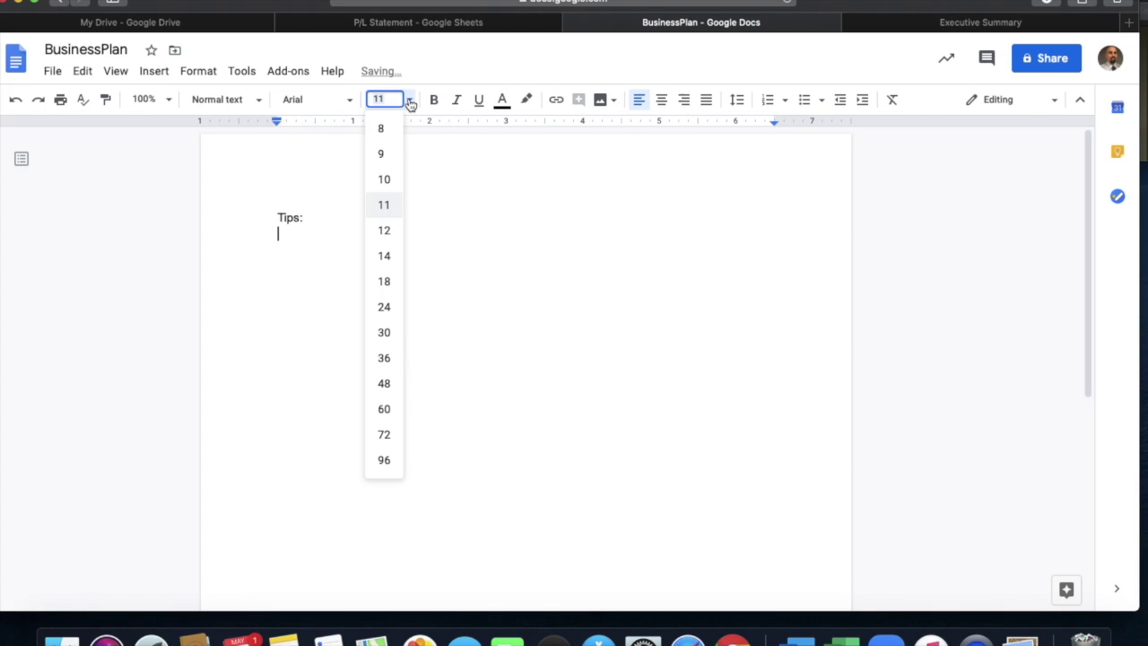
pyautogui.click(388, 332)
pyautogui.moveTo(265, 216); pyautogui.dragTo(326, 333)
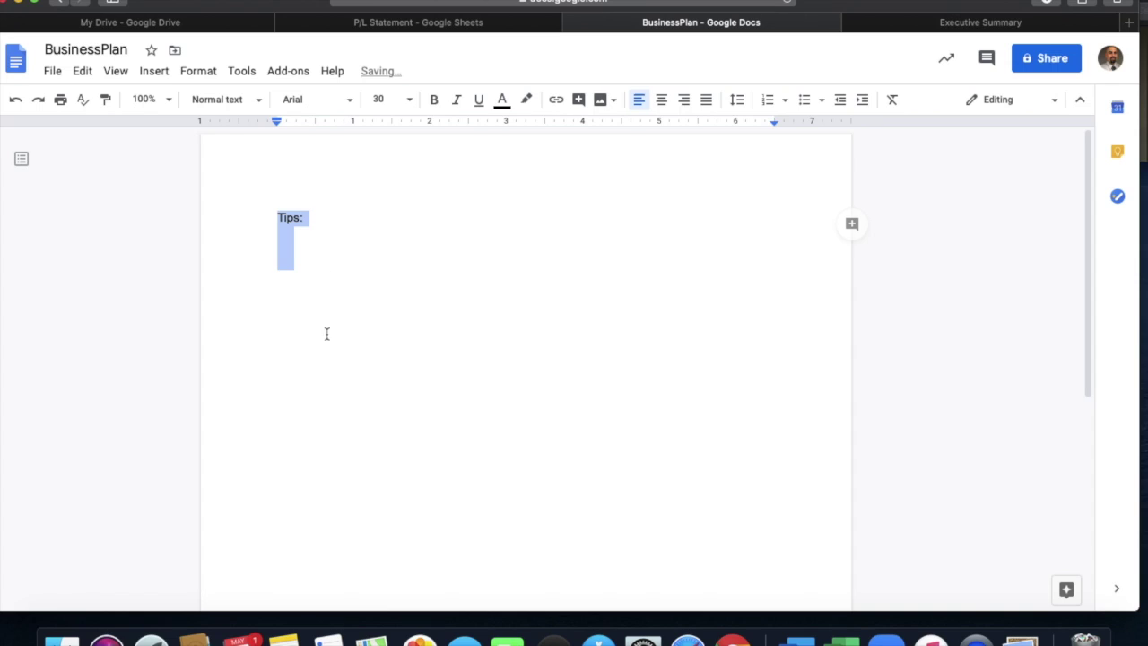
pyautogui.click(410, 102)
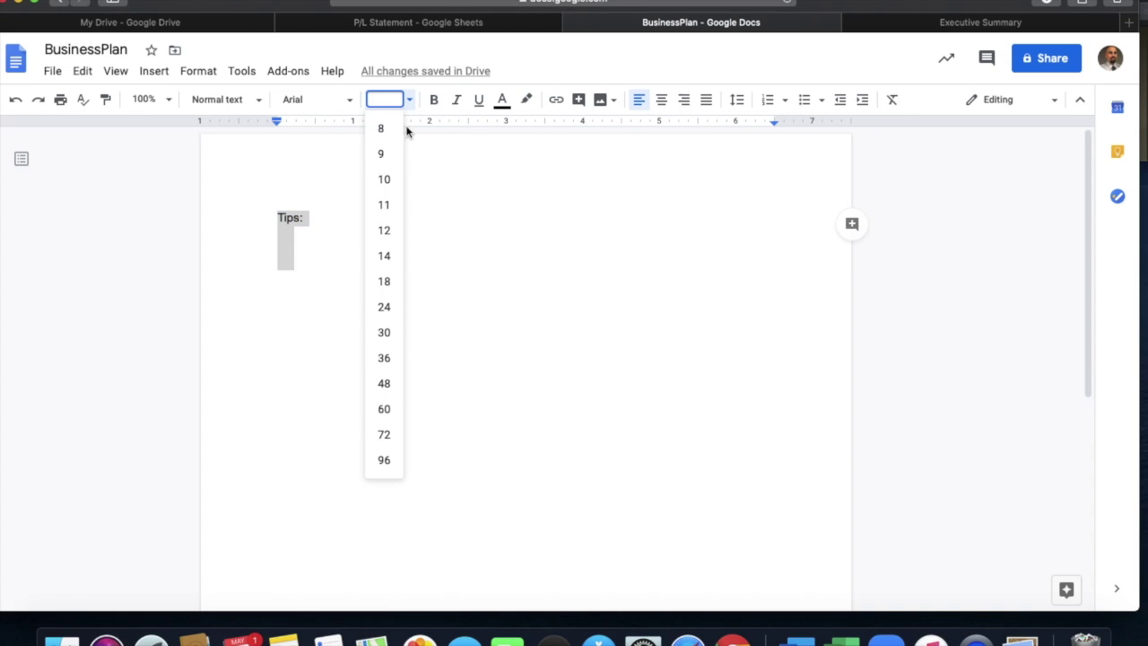
pyautogui.click(384, 332)
pyautogui.click(332, 277)
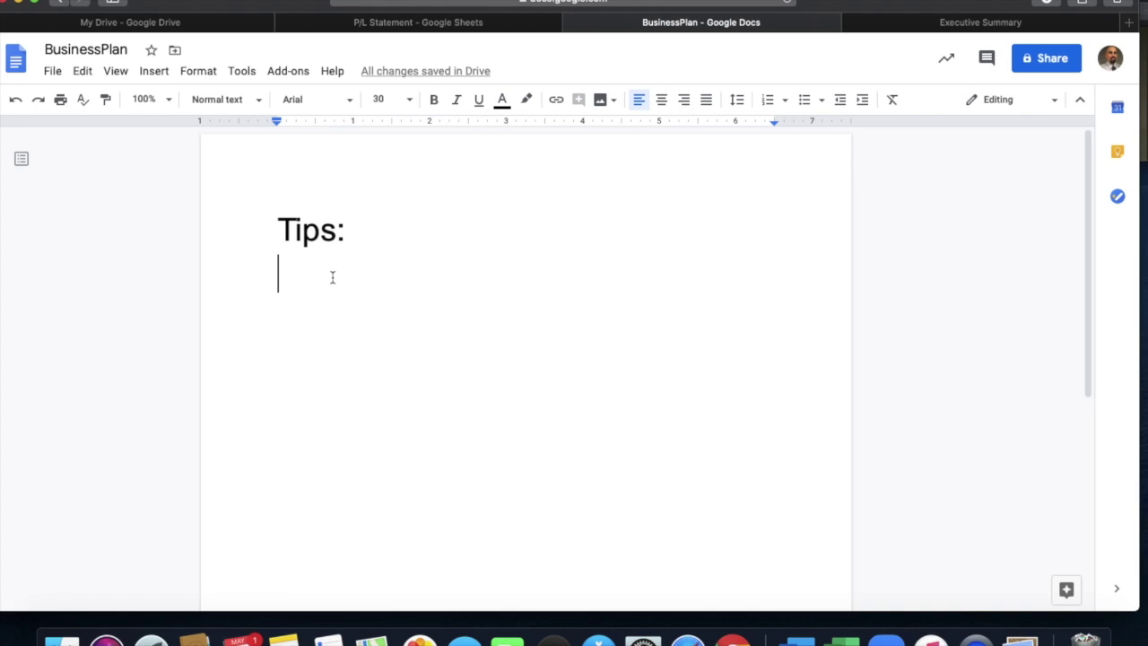
# Start a numbered list below the heading with "Keep it short" as item 1.
pyautogui.write('1. ')
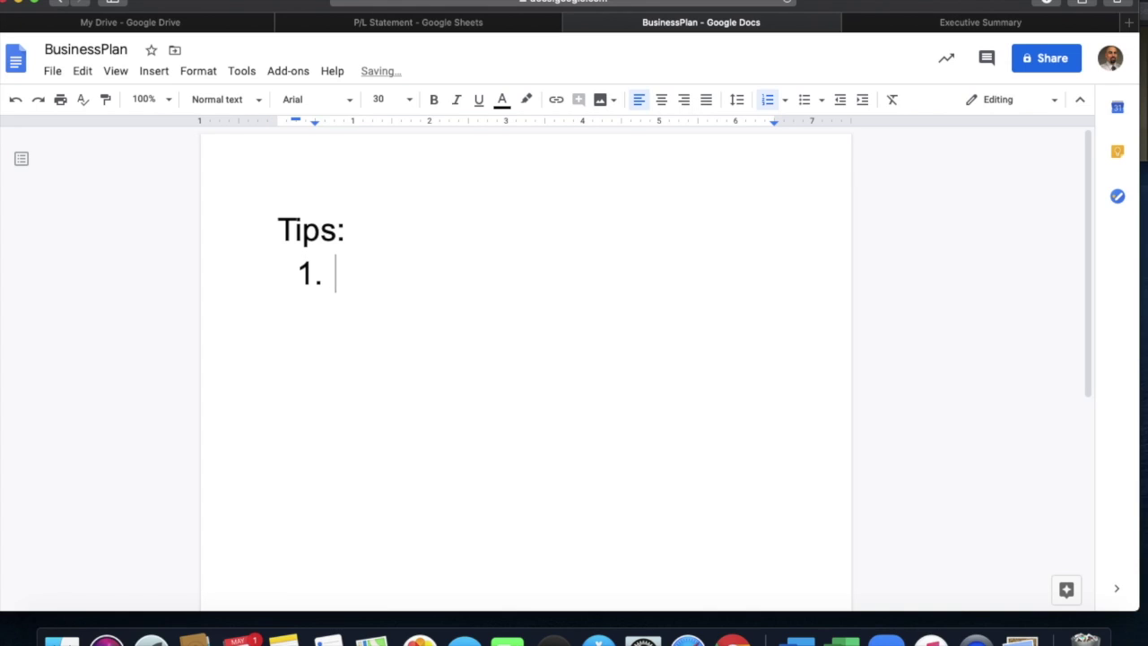
pyautogui.write('Keep ')
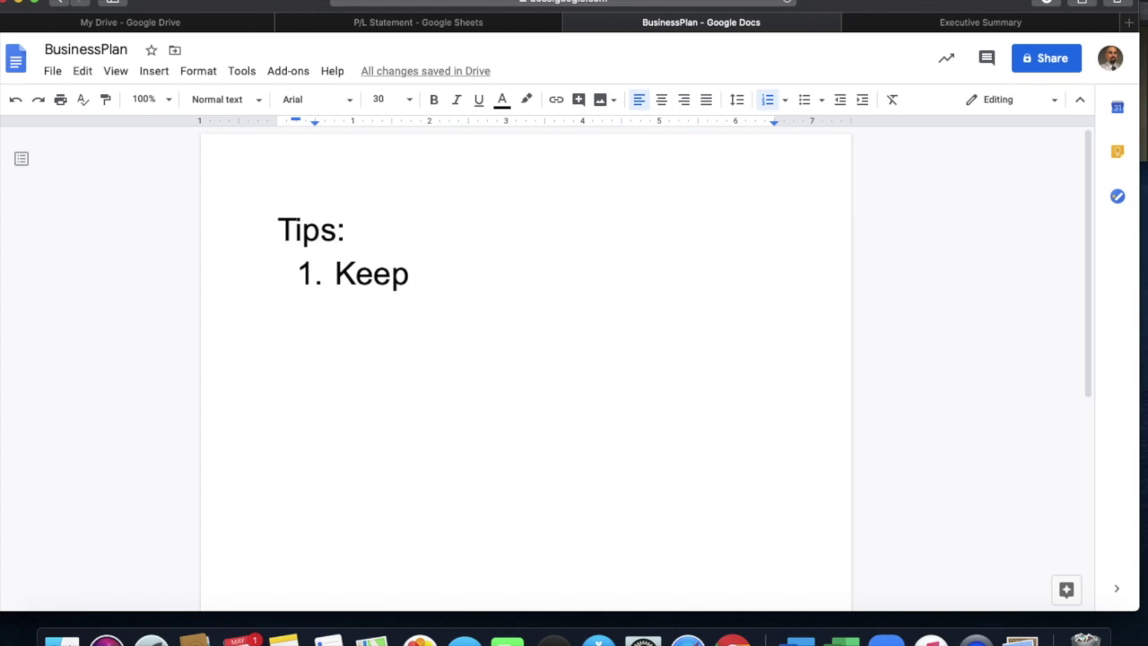
pyautogui.write('it short')
# Add sub-item a under "Keep it short" reading "First nobody is going to read a 100 page or even a 40 page plan.".
pyautogui.press('Return')
pyautogui.press('Tab')
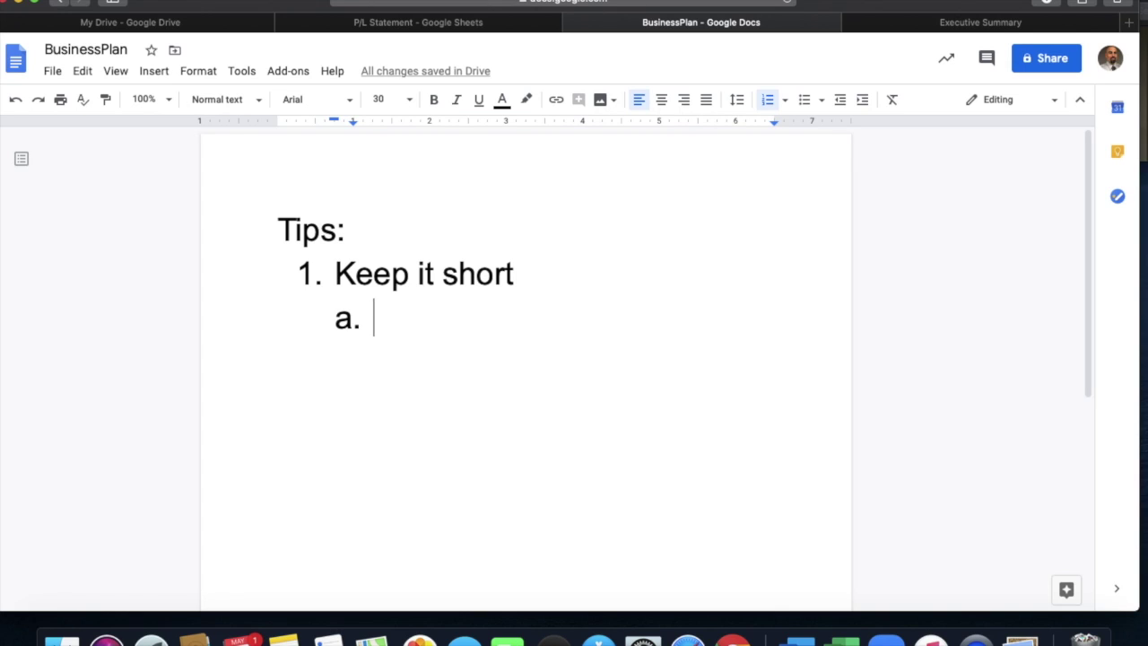
pyautogui.write('First i')
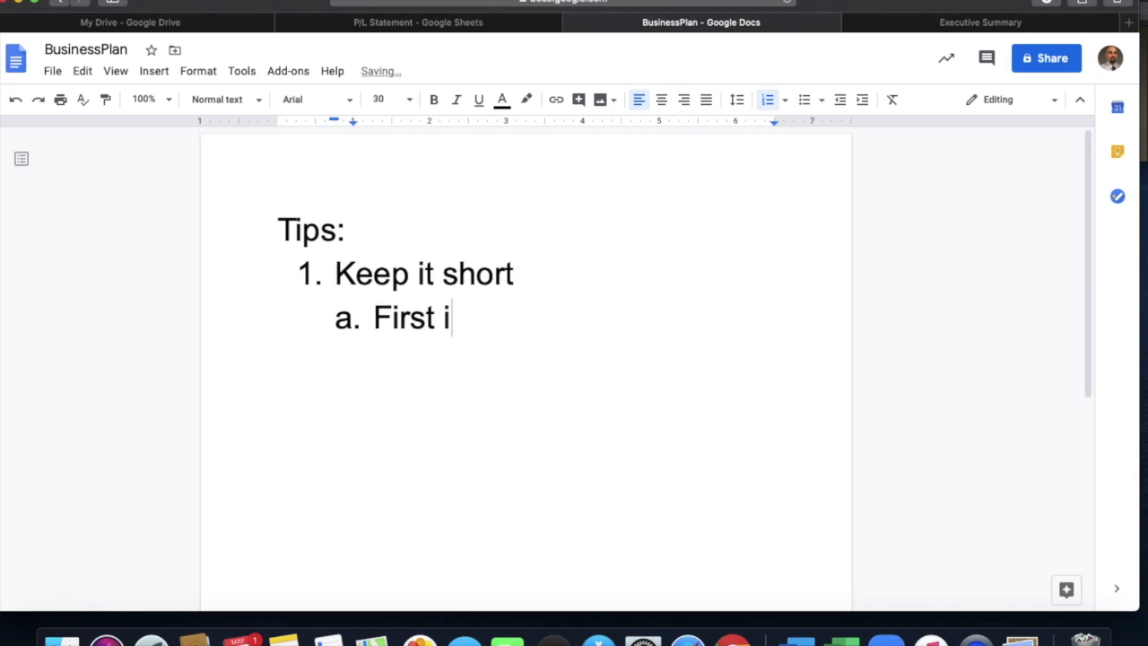
pyautogui.press('BackSpace')
pyautogui.write('nobo')
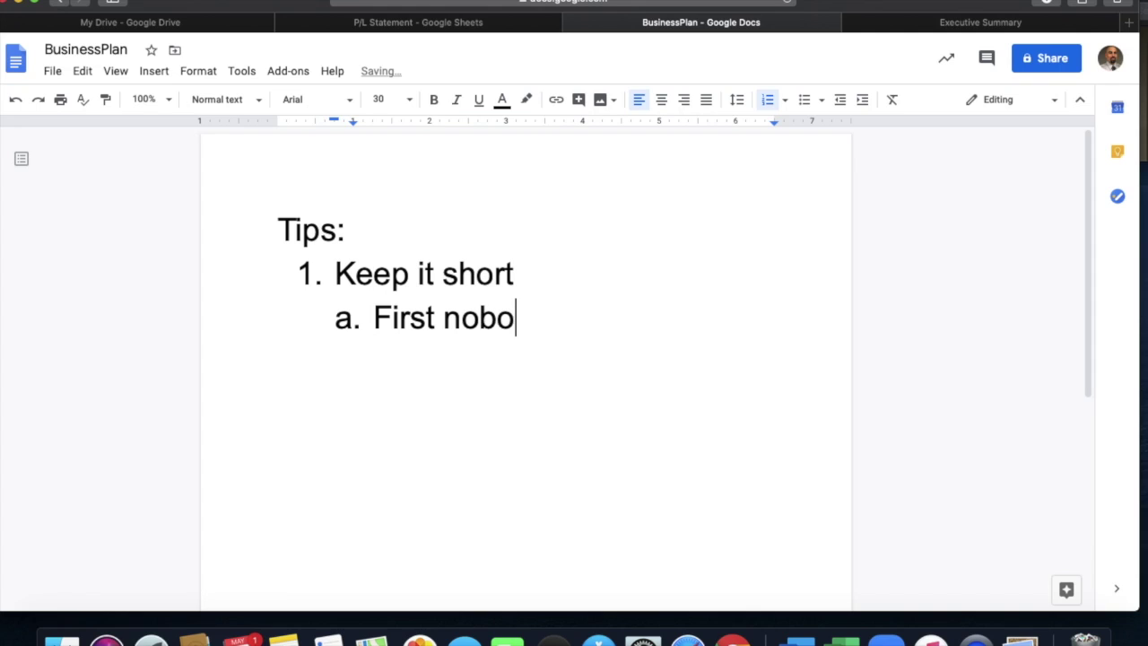
pyautogui.write('dy is going to re')
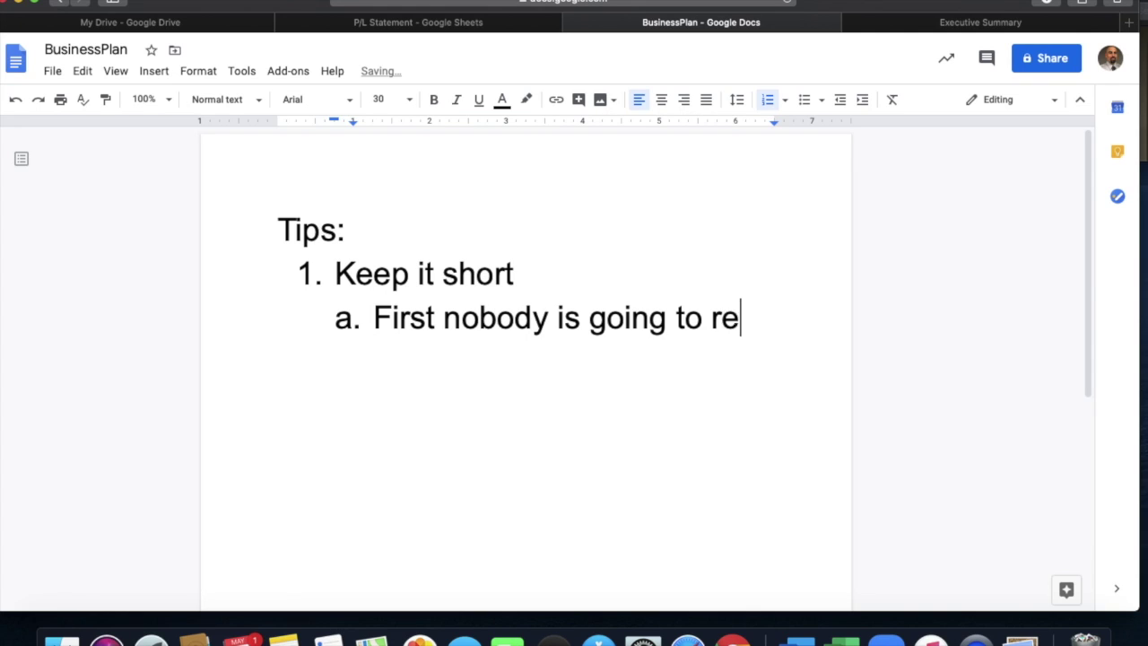
pyautogui.write('ad a 100 ')
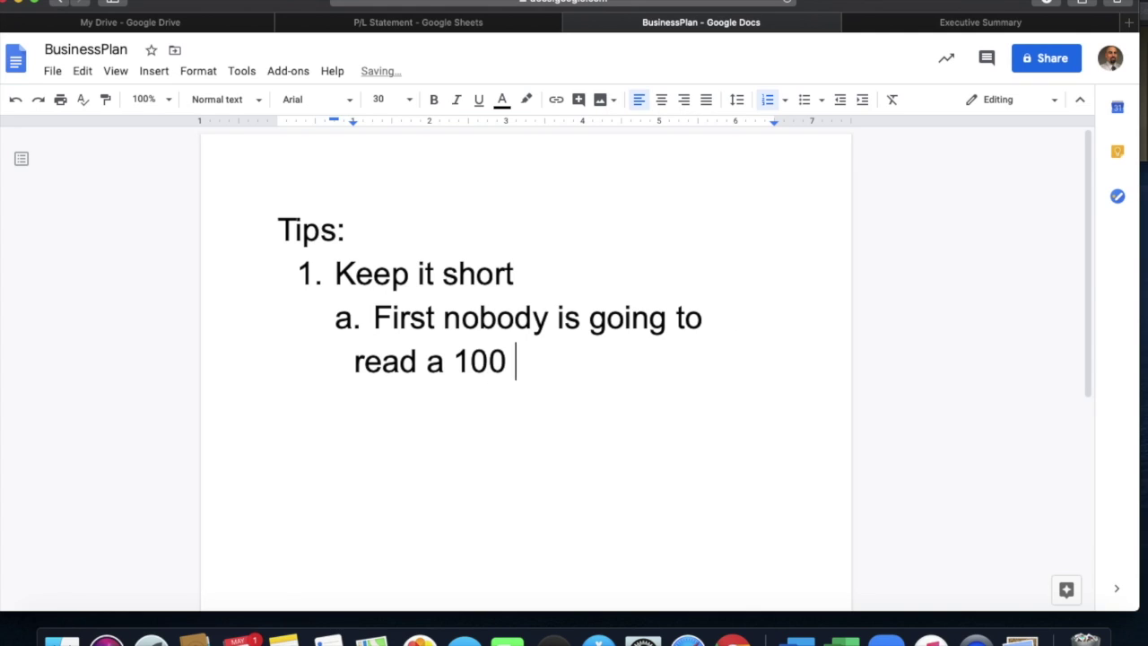
pyautogui.write('page or even a ')
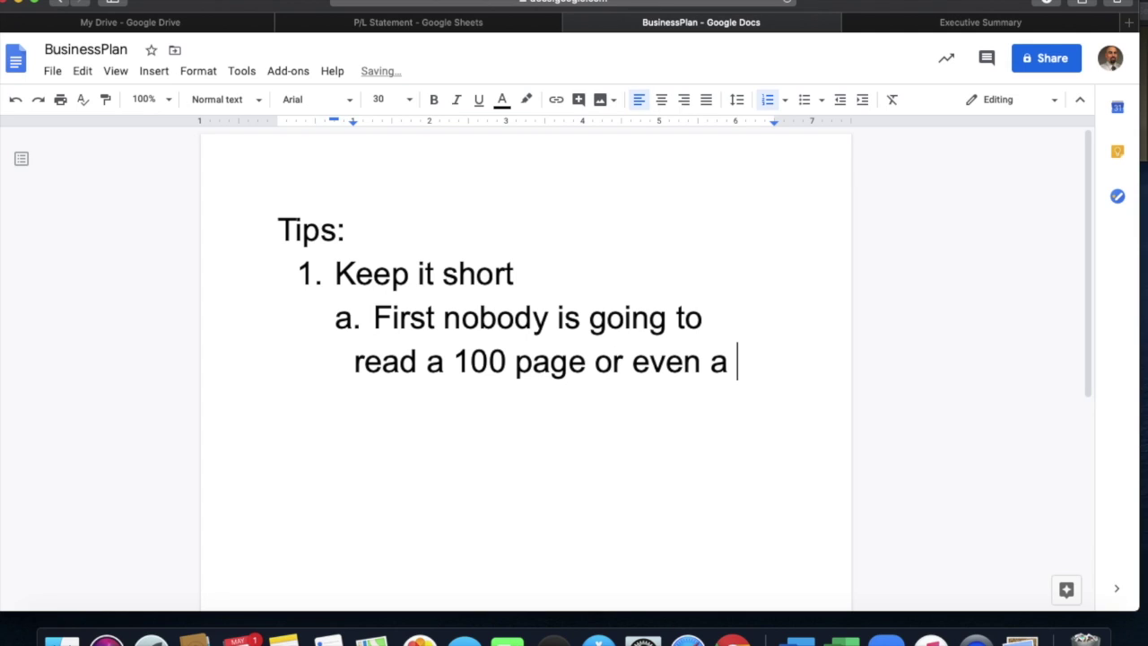
pyautogui.write('40 page ')
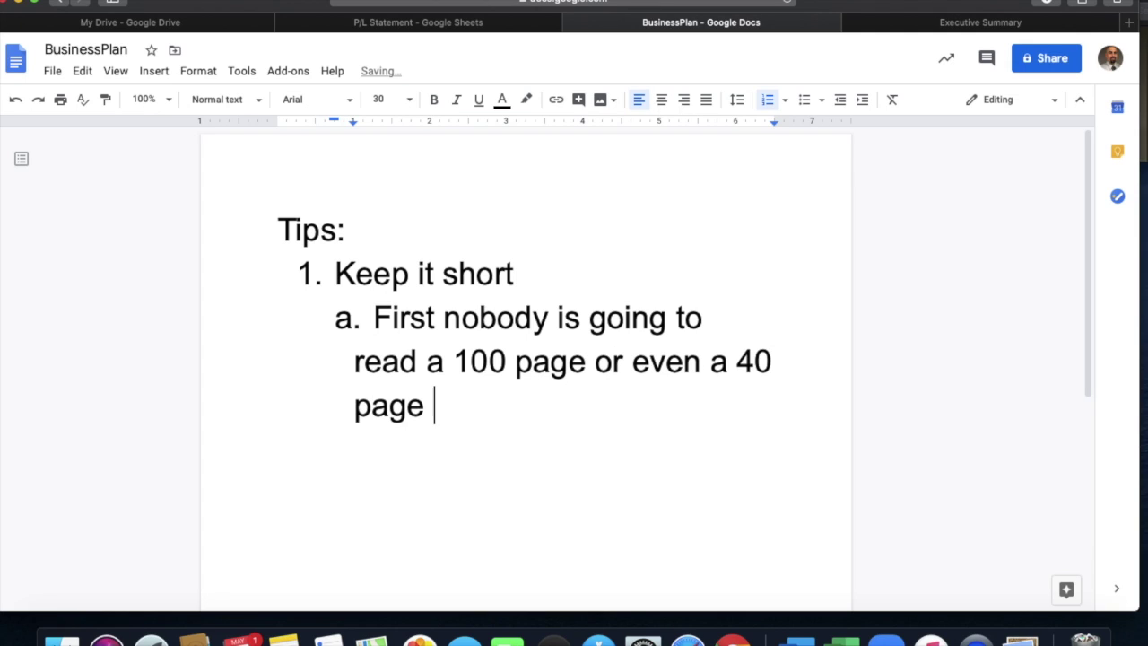
pyautogui.write('plan')
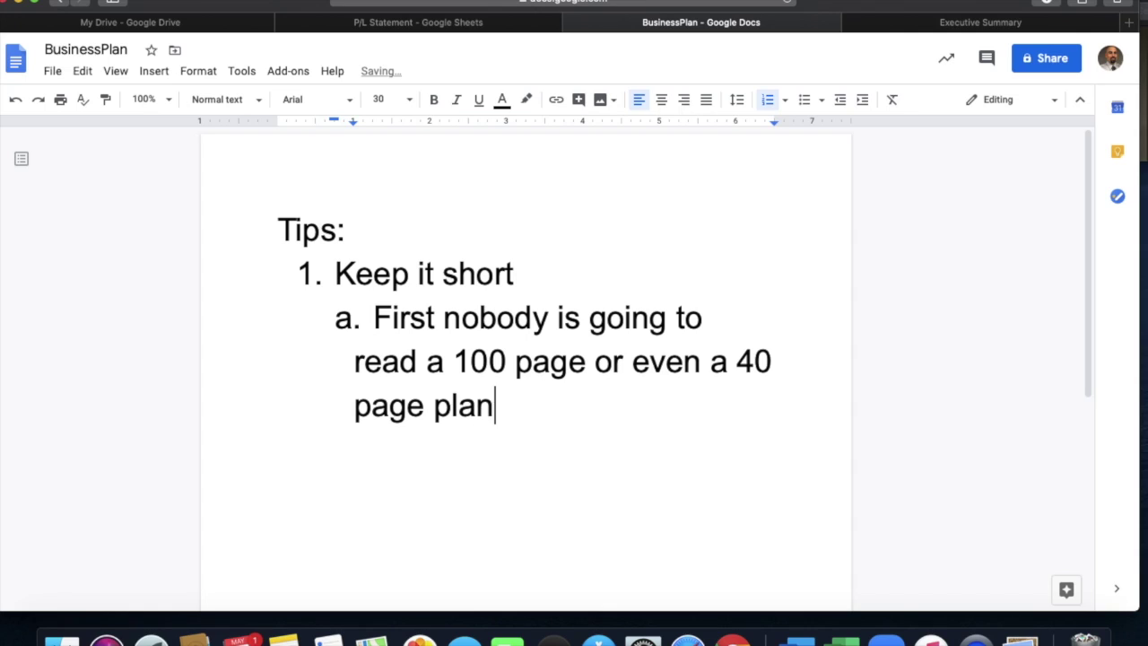
pyautogui.write('.')
# Add sub-item b under "Keep it short" reading "Come back to it to revise".
pyautogui.press('Return')
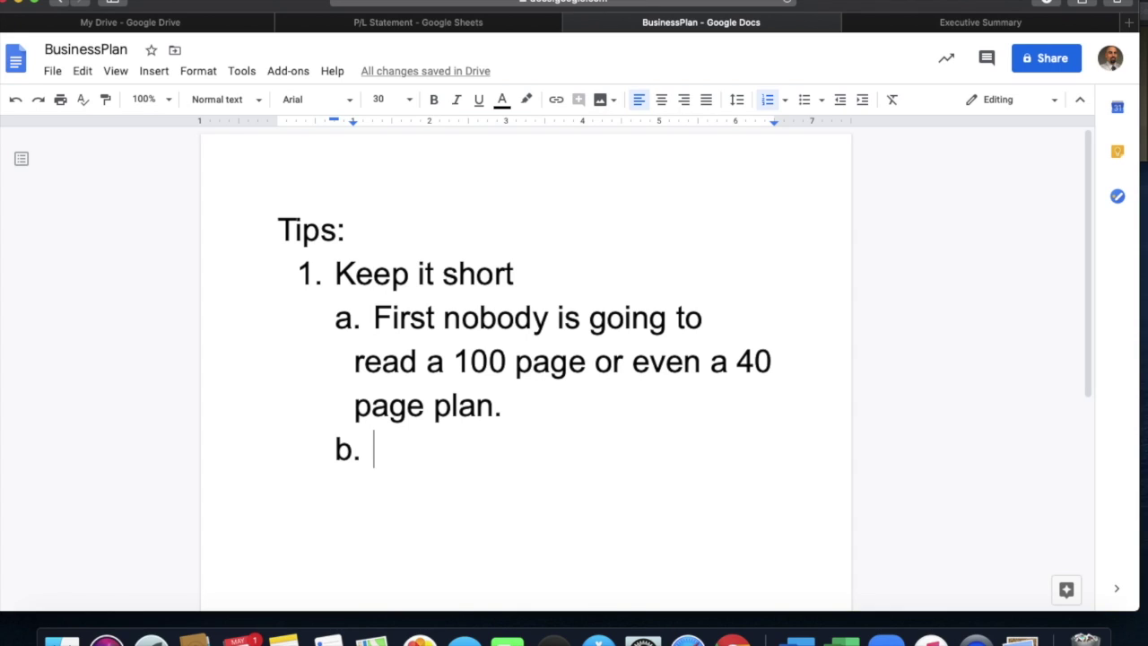
pyautogui.write('co')
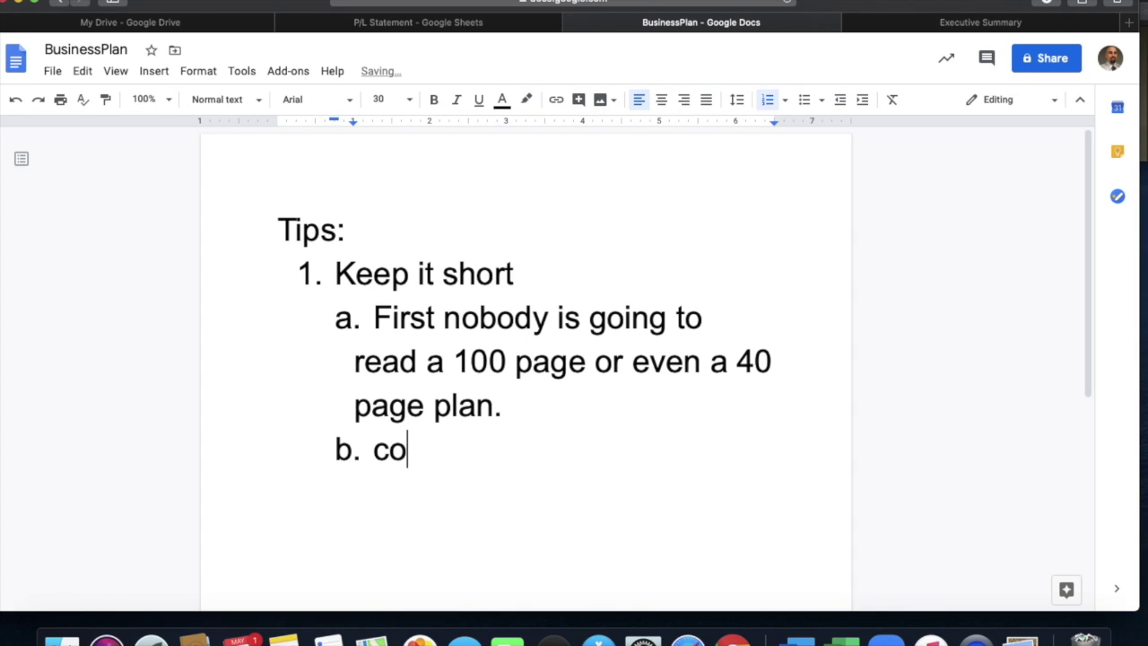
pyautogui.write('me back to it ')
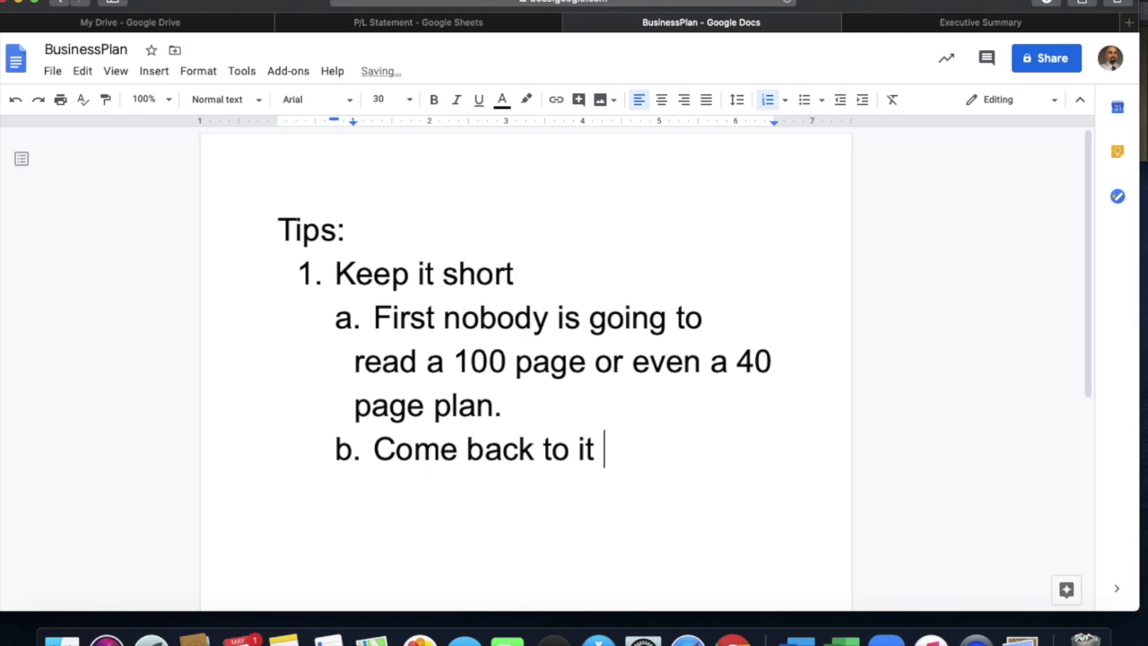
pyautogui.write('to revise')
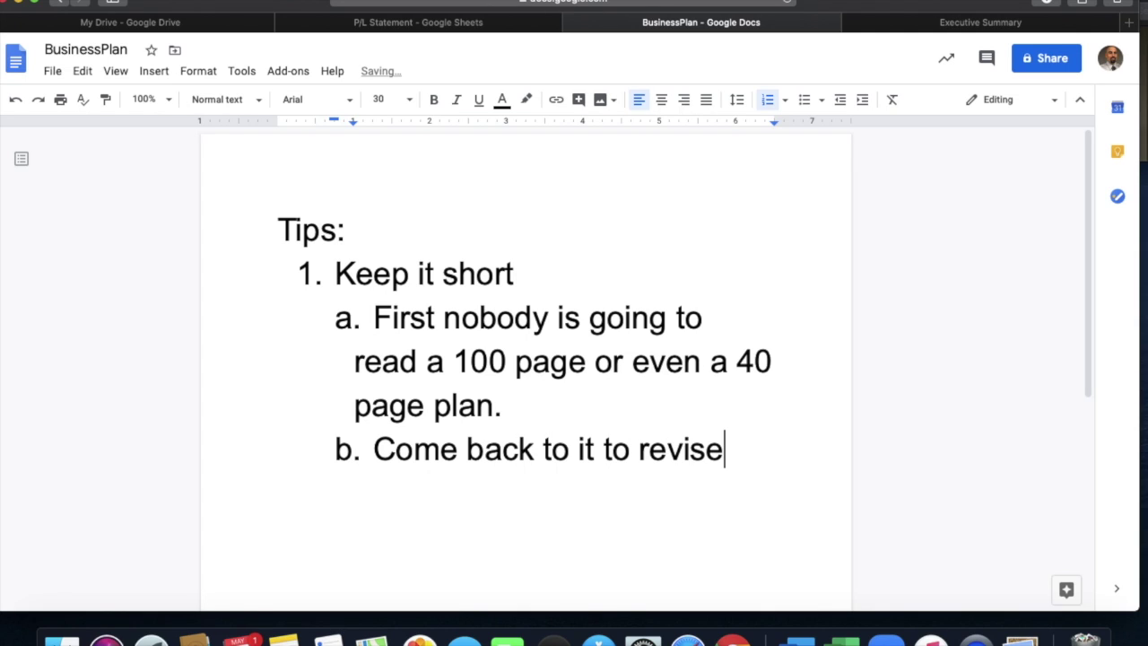
# Return to the main list level and add "Know your audience" as item 2.
pyautogui.press('Return')
pyautogui.hotkey('shift', 'Tab')
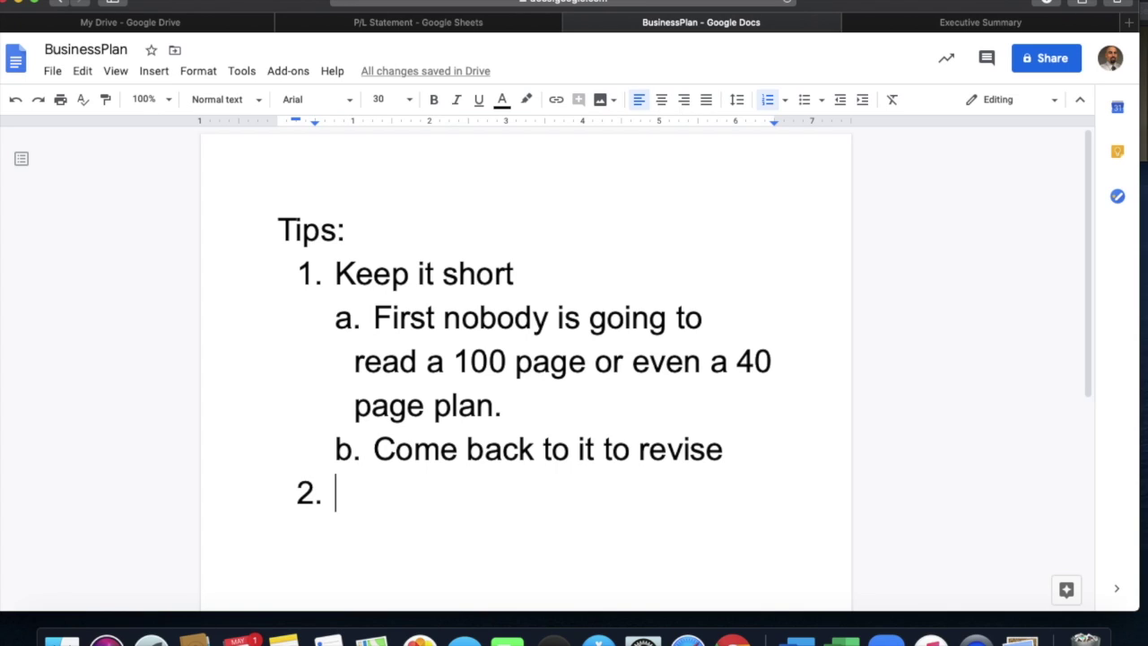
pyautogui.write('Kn')
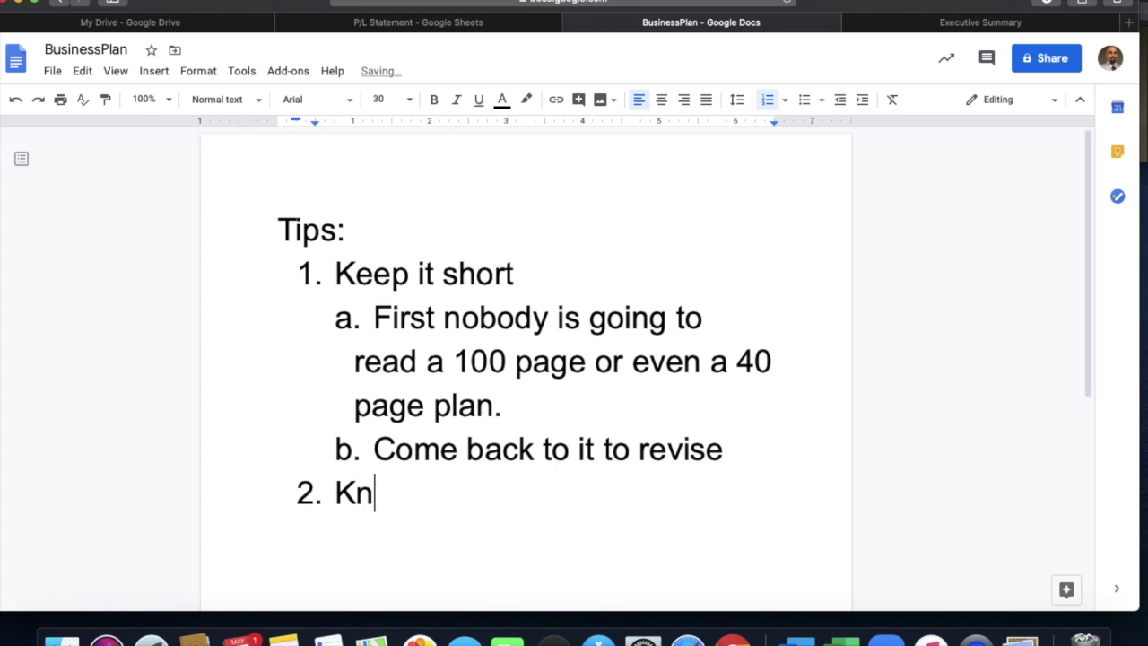
pyautogui.write('ow your audience')
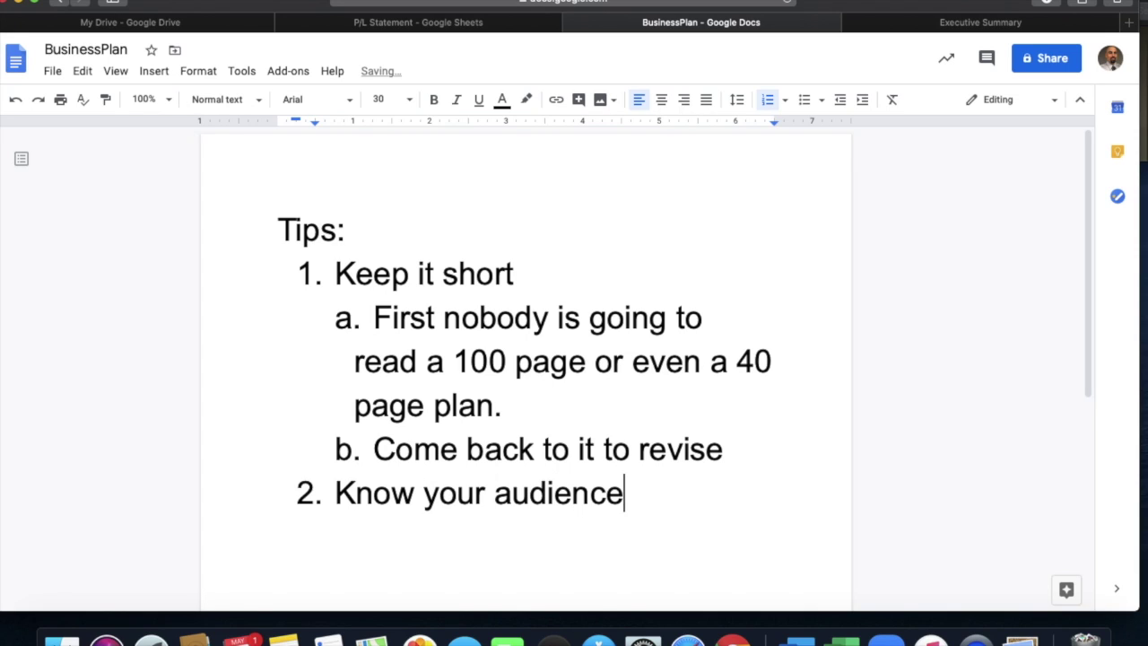
# Add sub-item a under "Know your audience" reading "Language that people can understand".
pyautogui.press('Return')
pyautogui.press('Tab')
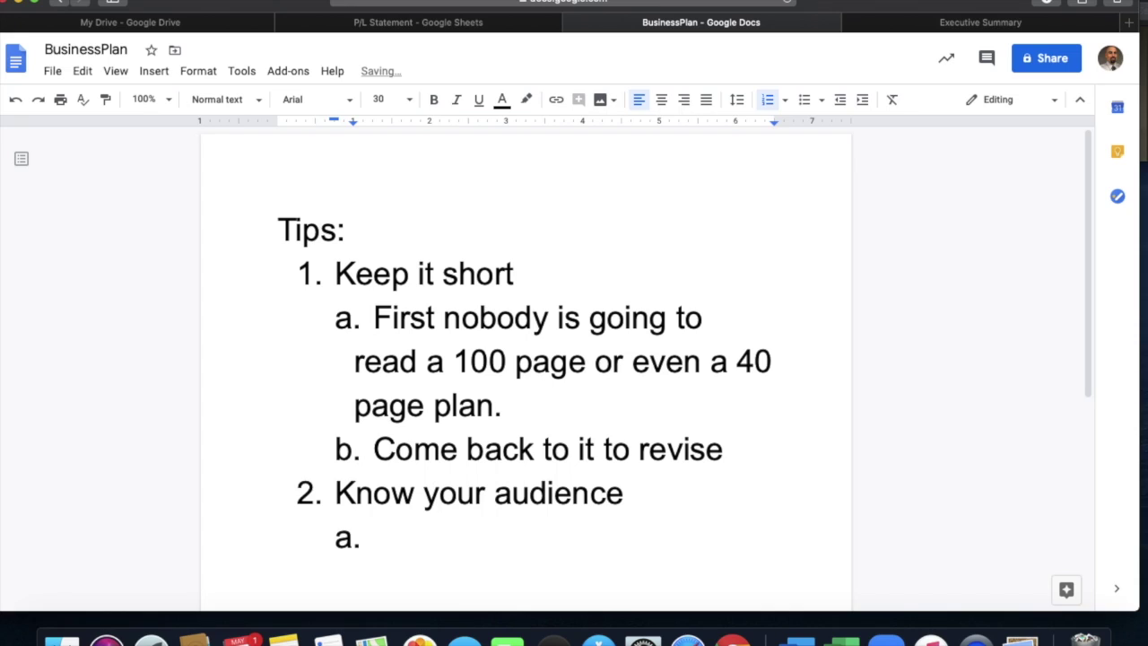
pyautogui.write('langua')
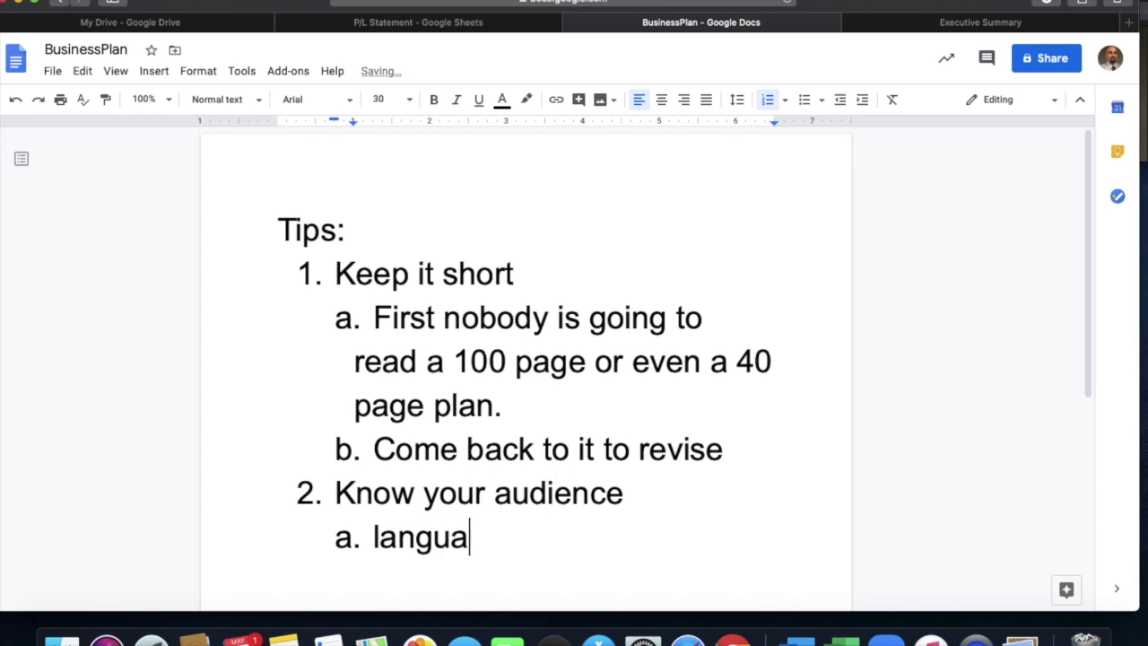
pyautogui.write('ge that people ')
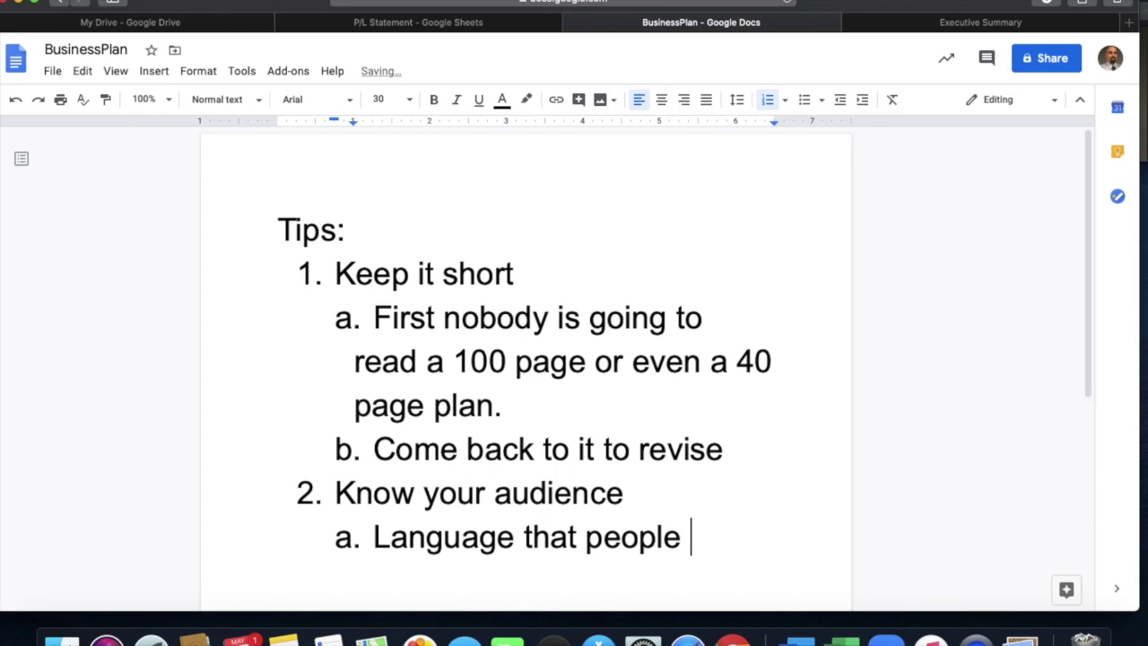
pyautogui.write('can understand')
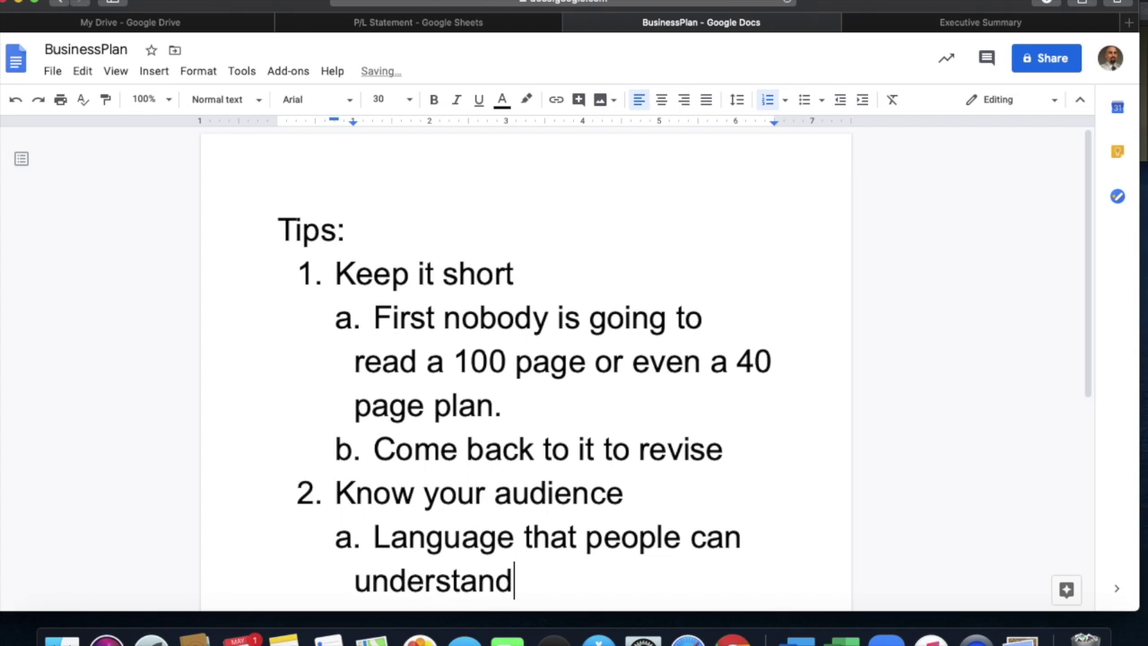
# Return to the main list level and add "Don't be intimidated" as item 3.
pyautogui.press('Return')
pyautogui.hotkey('shift', 'Tab')
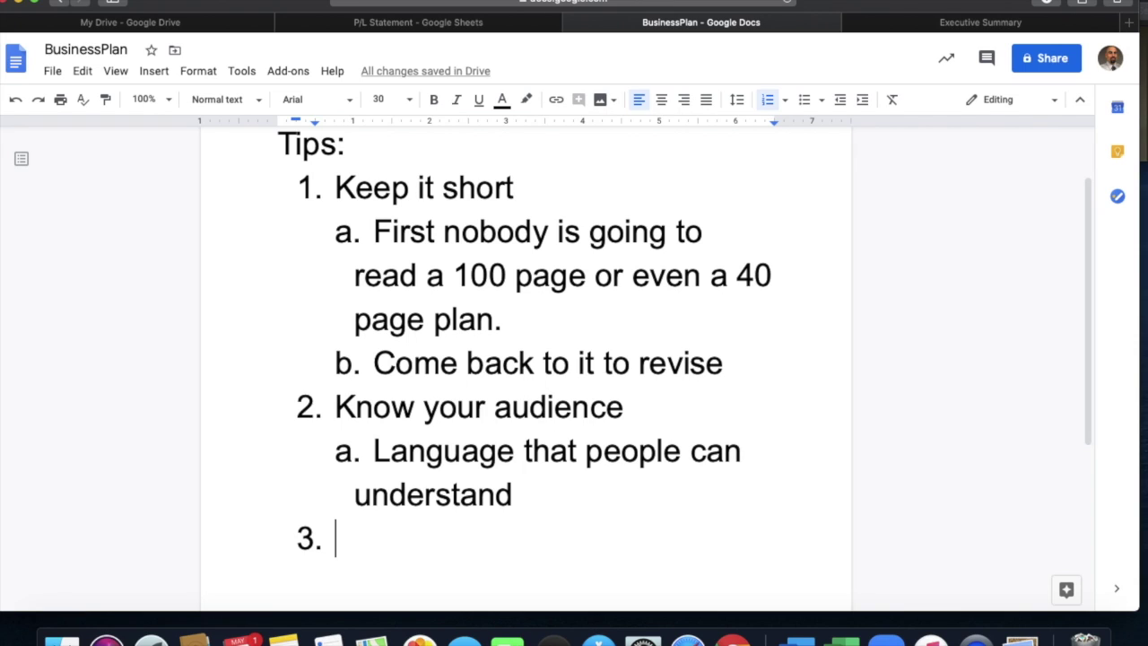
pyautogui.write('Dont')
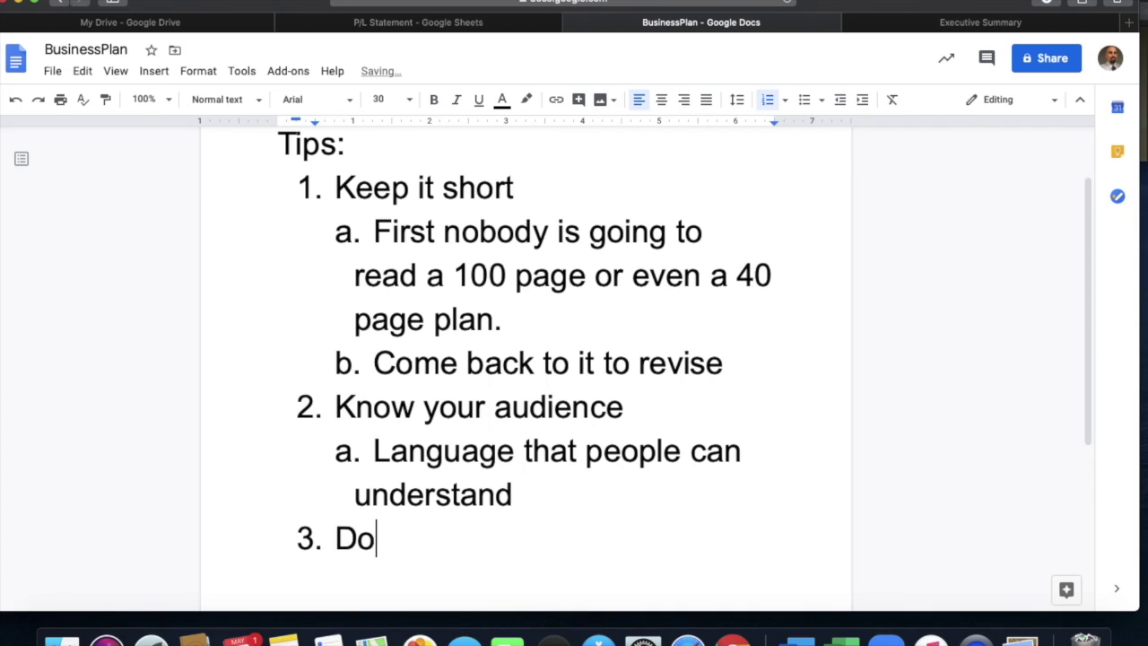
pyautogui.press('BackSpace')
pyautogui.press('BackSpace')
pyautogui.write("'t be intimidated")
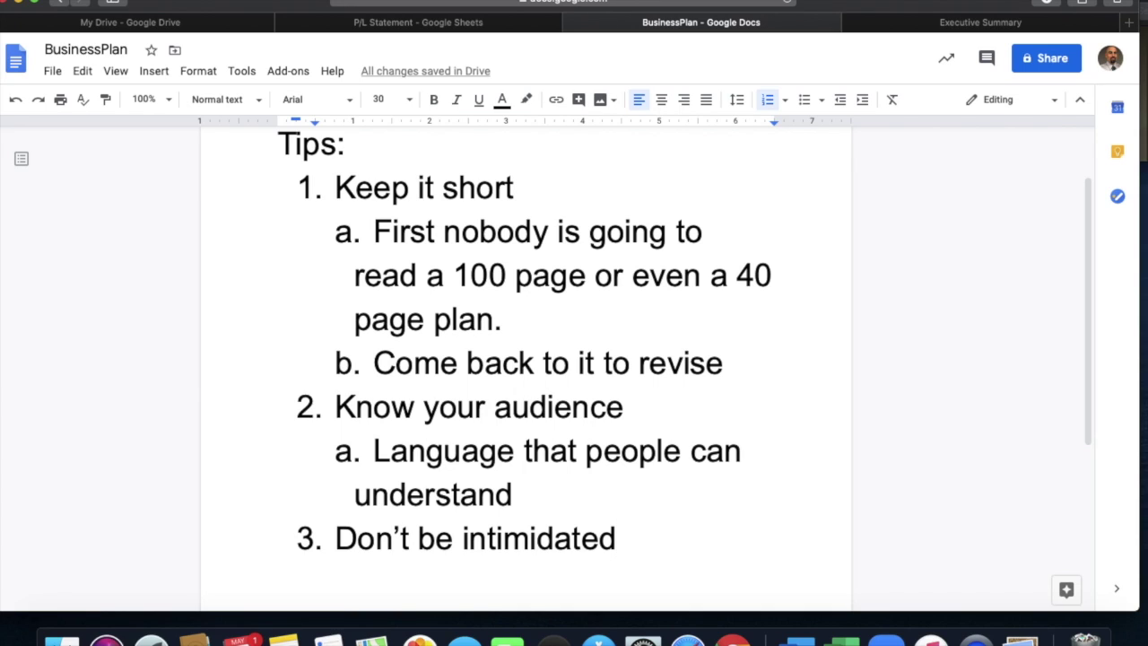
# Add sub-item a under "Don't be intimidated" reading "Keep it simple".
pyautogui.press('Return')
pyautogui.press('Tab')
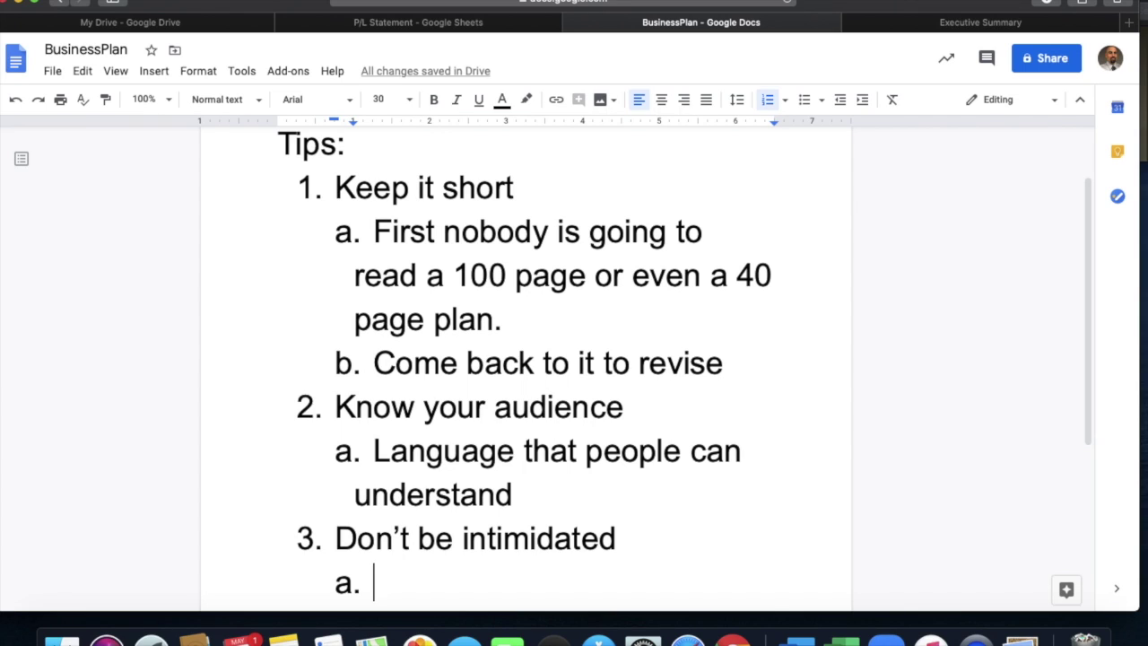
pyautogui.write('Keep ')
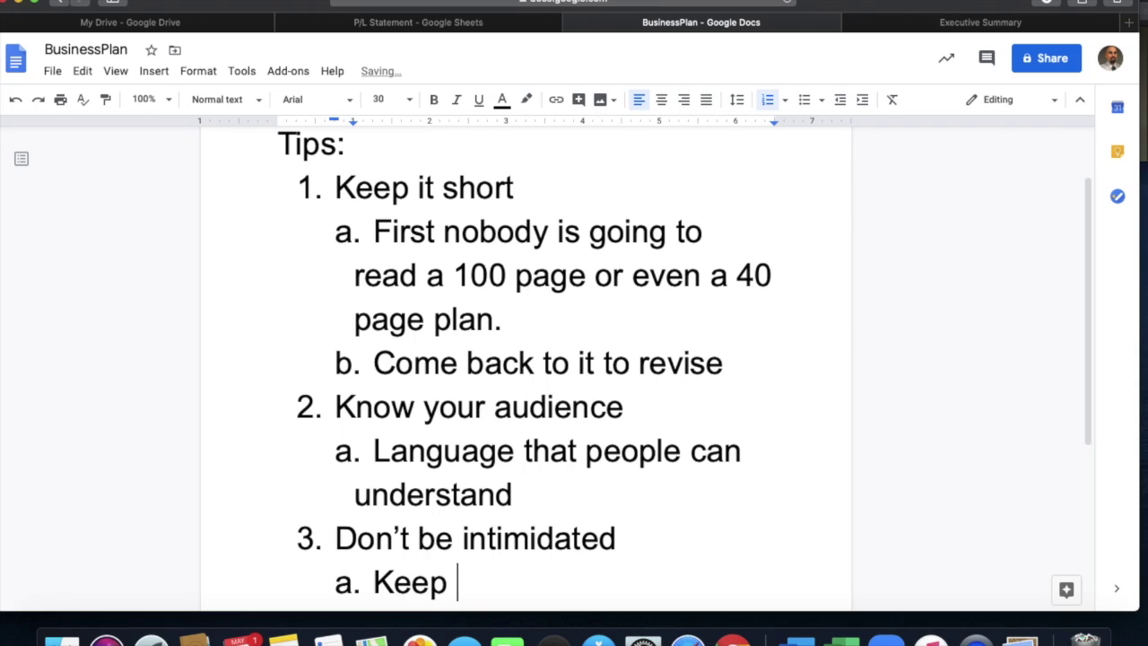
pyautogui.write('it simple')
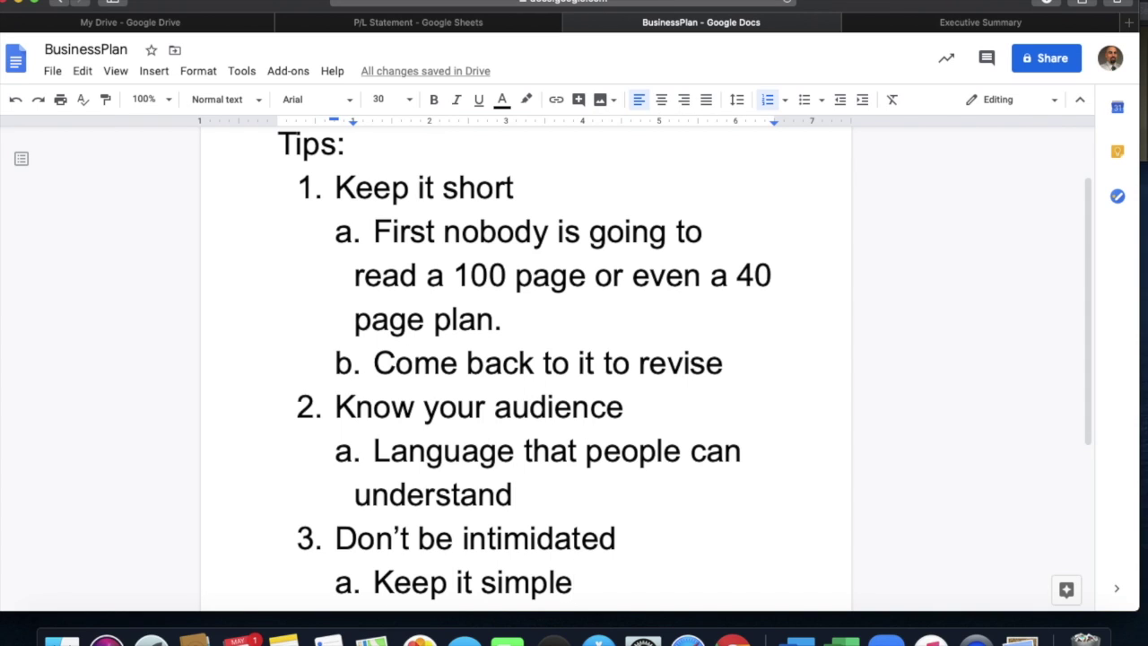
# End the tips list, insert a page break below it, and place the cursor on the new page.
pyautogui.press('Return')
pyautogui.press('Return')
pyautogui.press('Return')
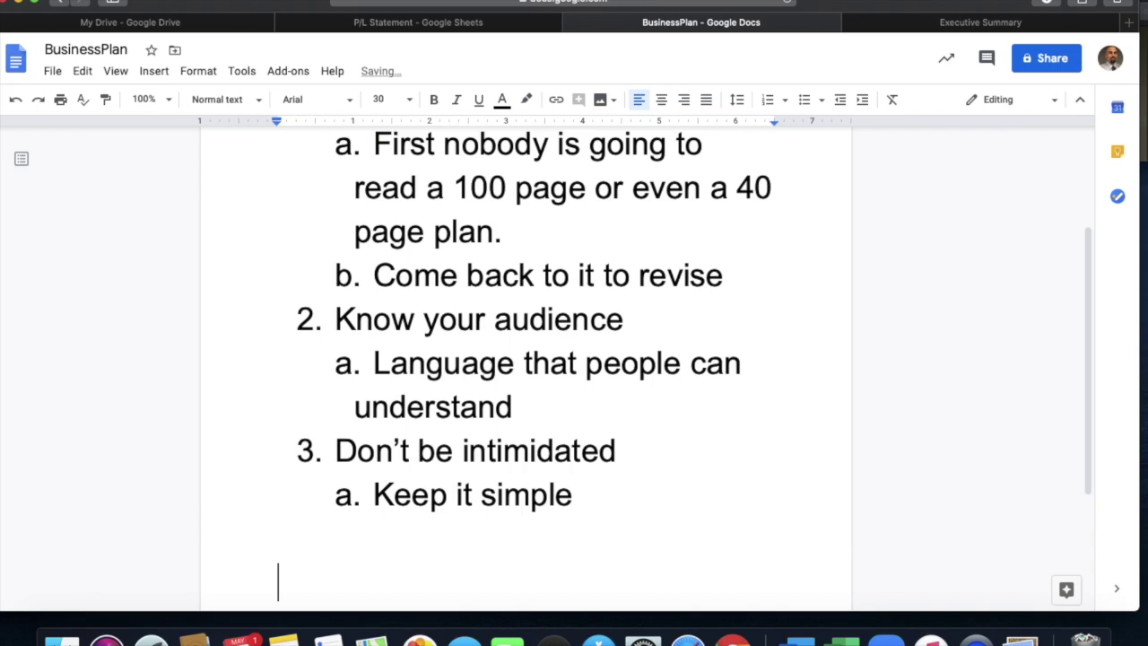
pyautogui.scroll(-5, 525, 359)
pyautogui.press('super+Return')
pyautogui.scroll(-5, 279, 135)
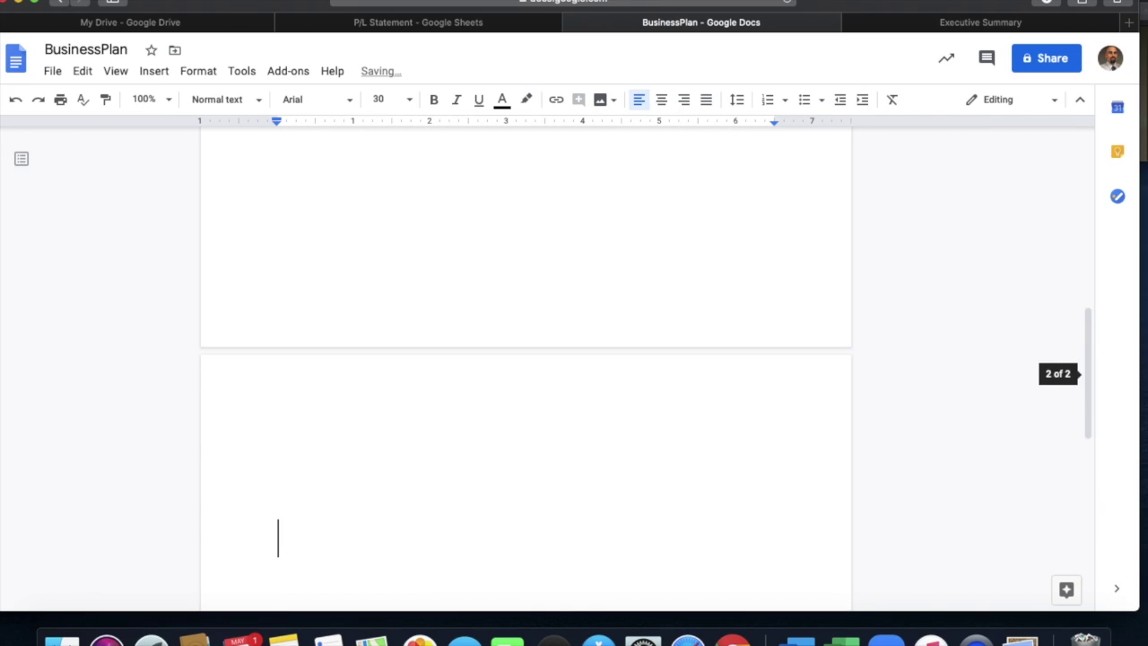
pyautogui.click(273, 256)
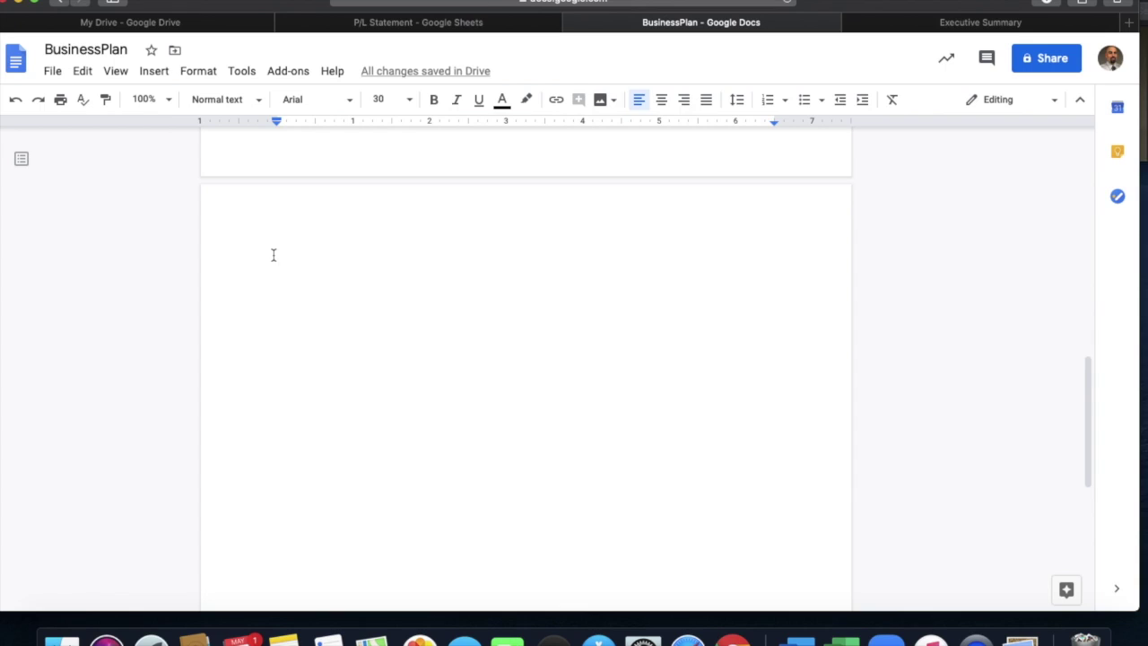
# Write "Executive Summary" on the new page and number it as item 1 of a list.
pyautogui.write('Executive Summary')
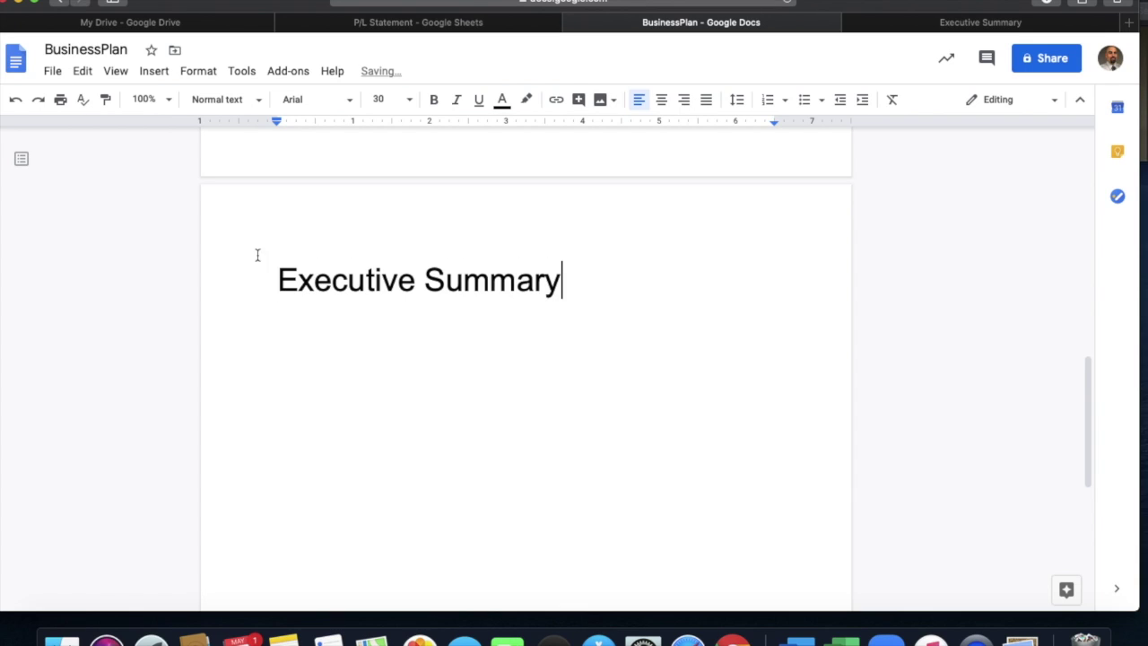
pyautogui.click(278, 282)
pyautogui.write('1.')
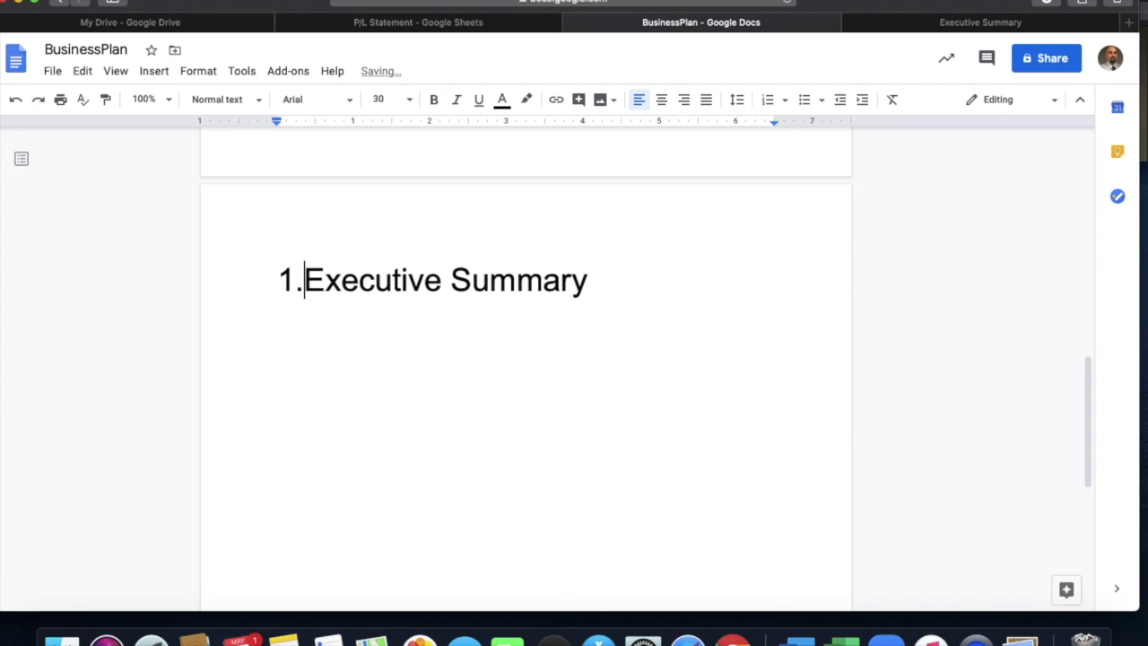
pyautogui.click(638, 278)
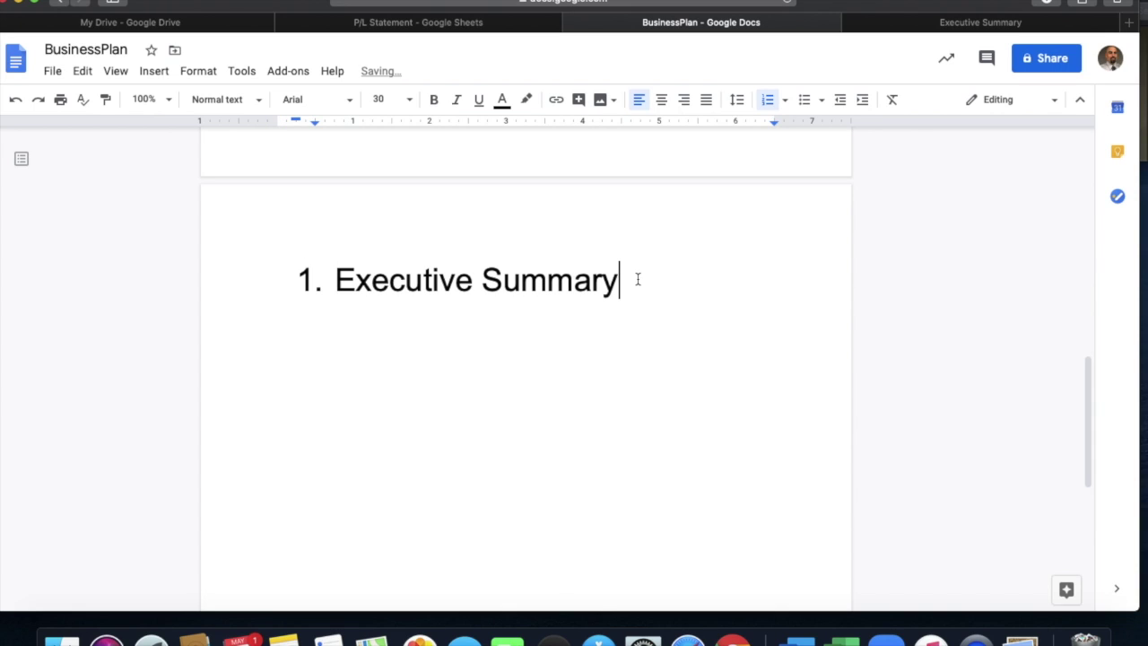
# Add sub-item a under "Executive Summary" reading "Overview of your business and your plans".
pyautogui.press('Return')
pyautogui.press('BackSpace')
pyautogui.press('BackSpace')
pyautogui.press('BackSpace')
pyautogui.press('Return')
pyautogui.press('Tab')
pyautogui.write('overview of your busin')
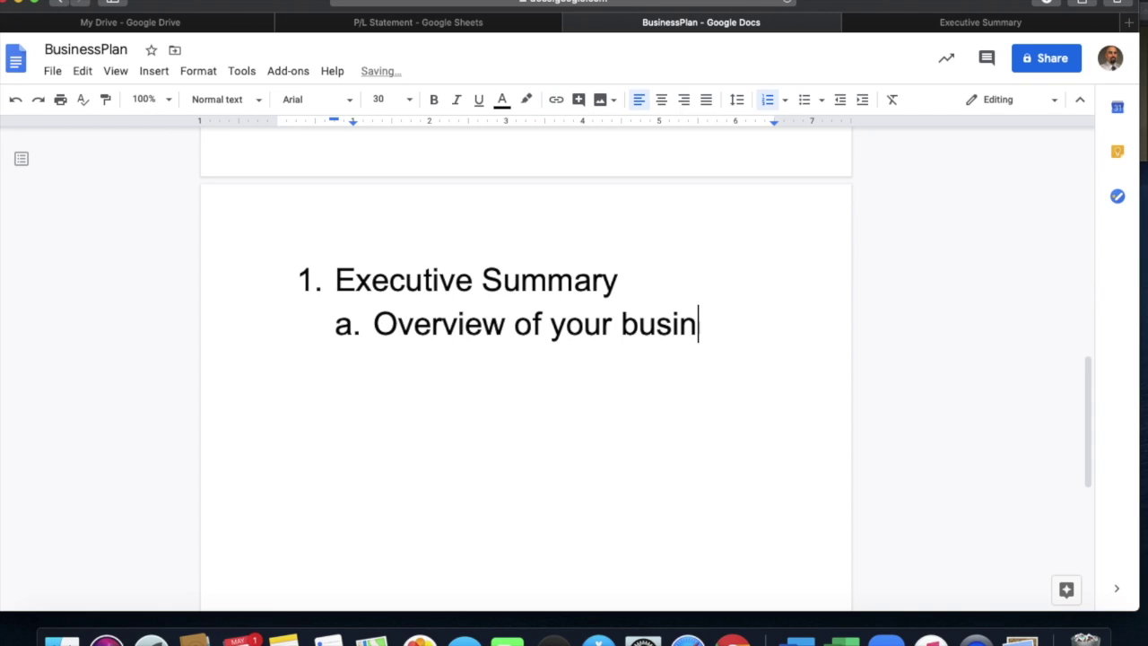
pyautogui.write('ess and you r')
pyautogui.press('BackSpace')
pyautogui.press('BackSpace')
pyautogui.write('r plans')
# Return to the main list level and add "Opportunity" as item 2.
pyautogui.press('Return')
pyautogui.hotkey('shift', 'Tab')
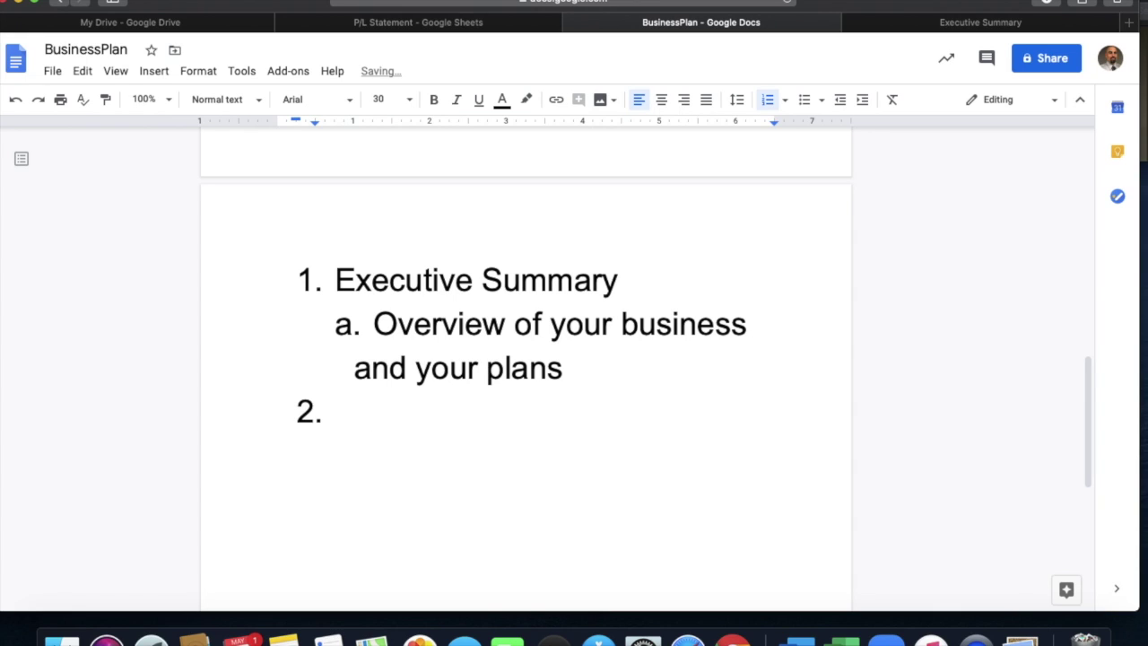
pyautogui.write('Oppo')
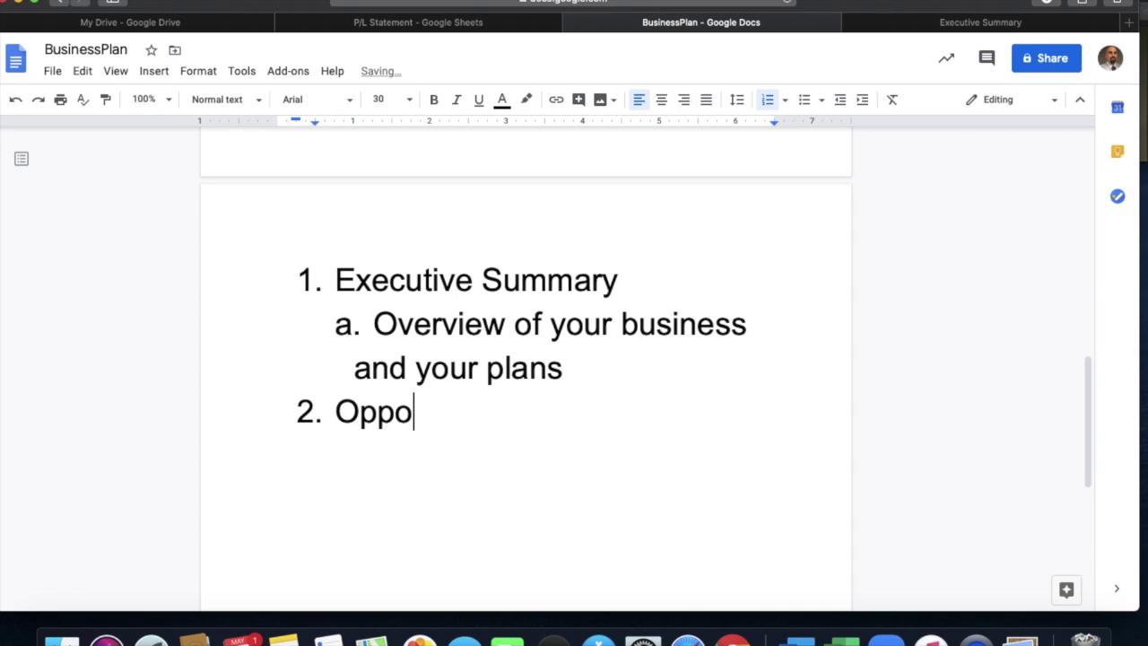
pyautogui.write('rtunity')
# Add sub-item a under "Opportunity" reading "Answers questions - what am I selling".
pyautogui.press('Return')
pyautogui.press('Tab')
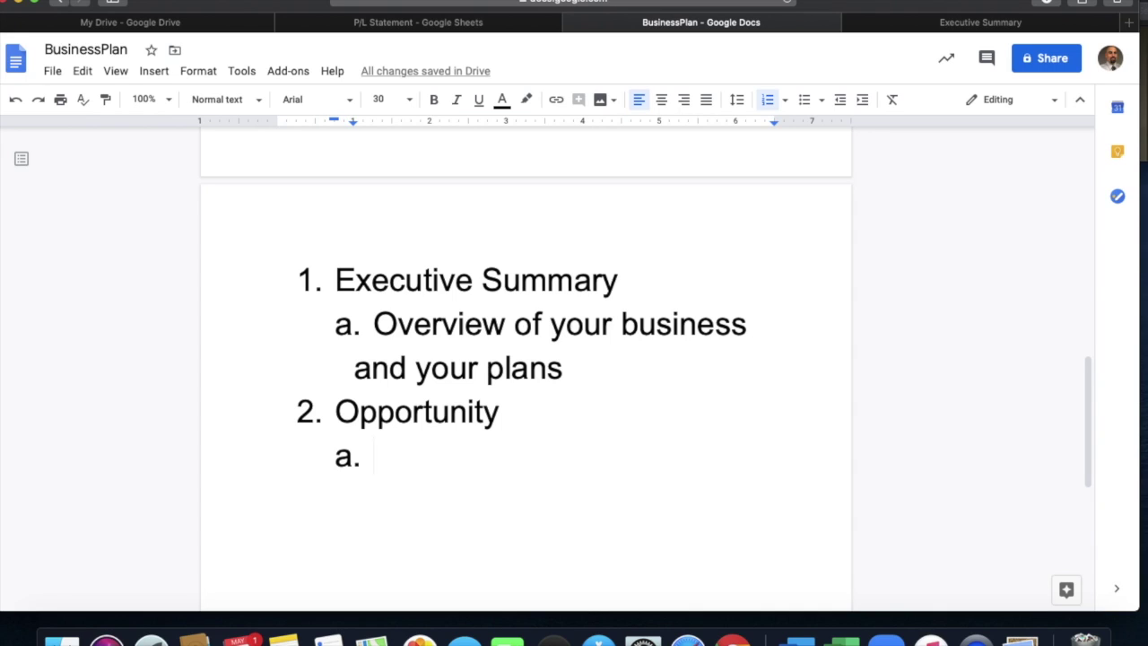
pyautogui.write('answres')
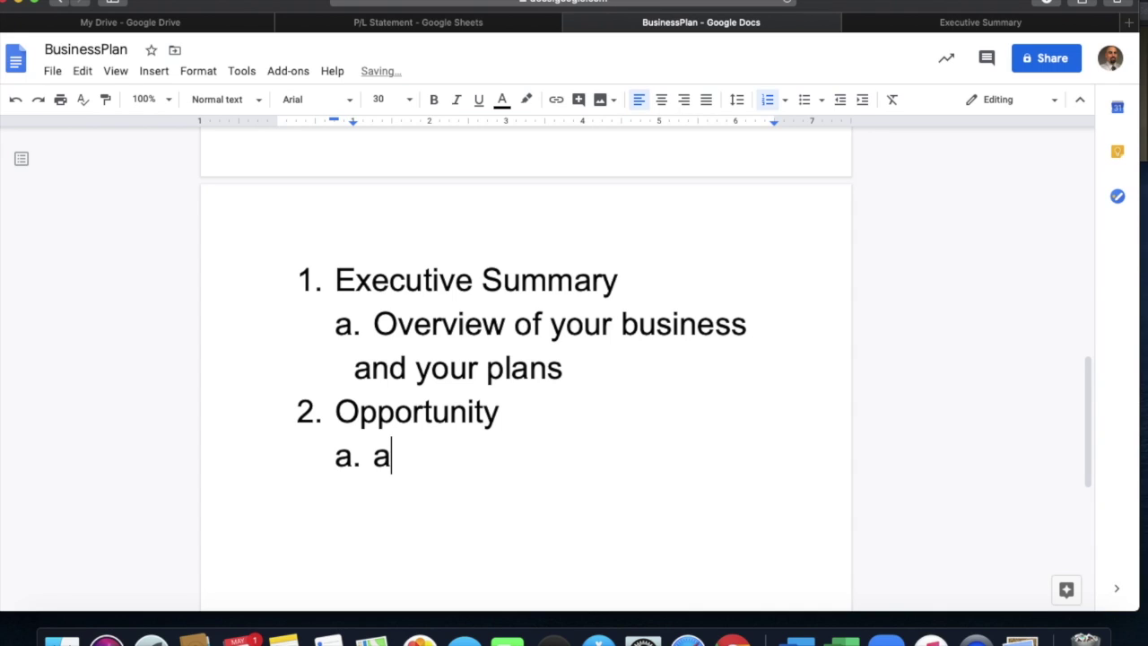
pyautogui.press('BackSpace')
pyautogui.press('BackSpace')
pyautogui.write('ers questions')
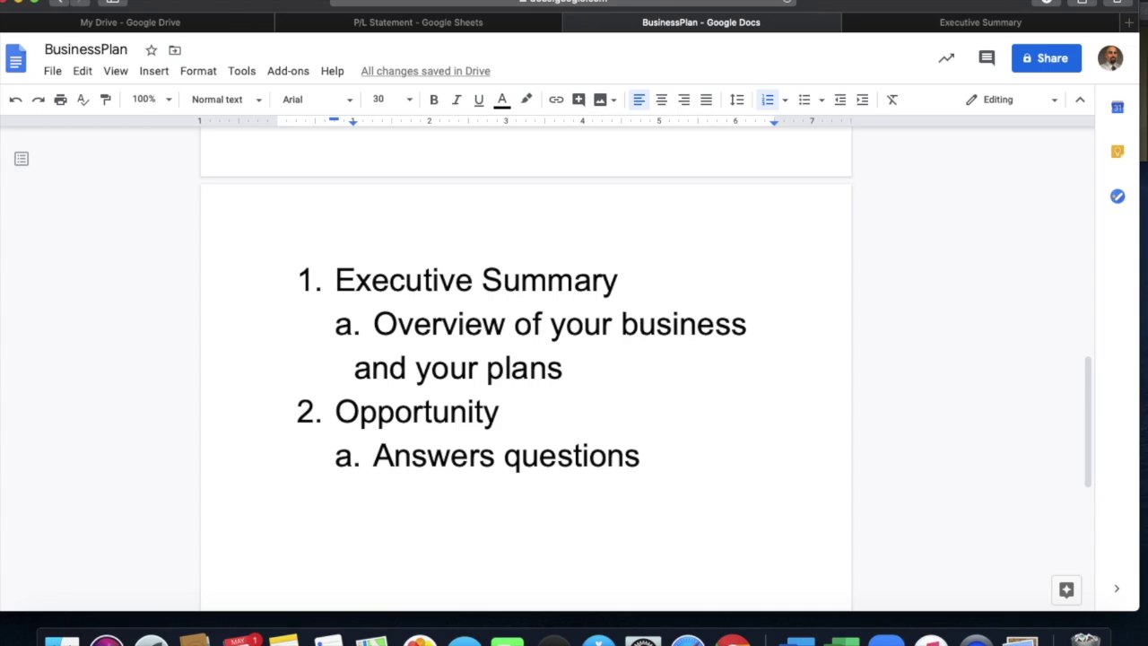
pyautogui.write(' - ')
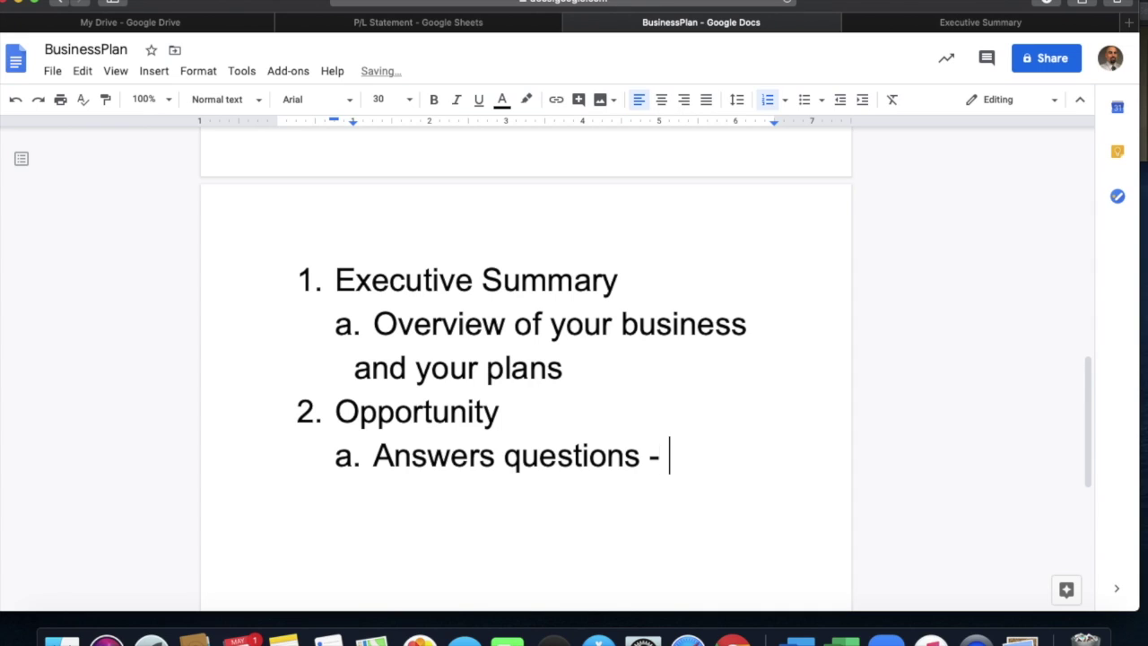
pyautogui.write('what am')
pyautogui.write('I selling')
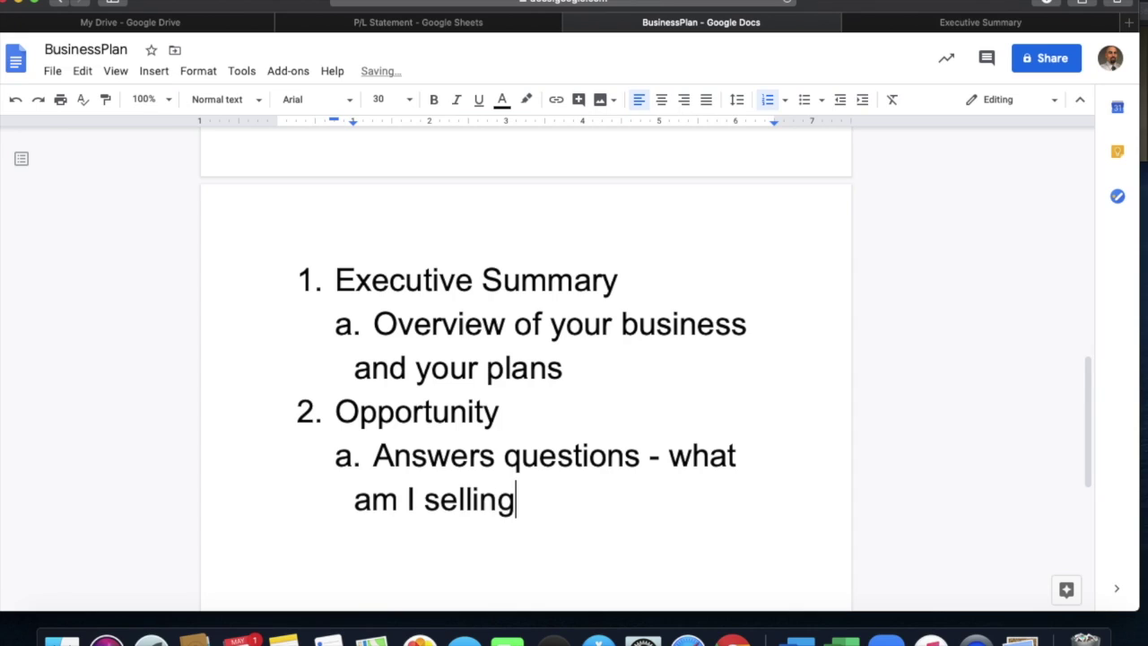
# Add sub-item b under "Opportunity" reading "What makes this a business".
pyautogui.press('Return')
pyautogui.write('what ')
pyautogui.write('make')
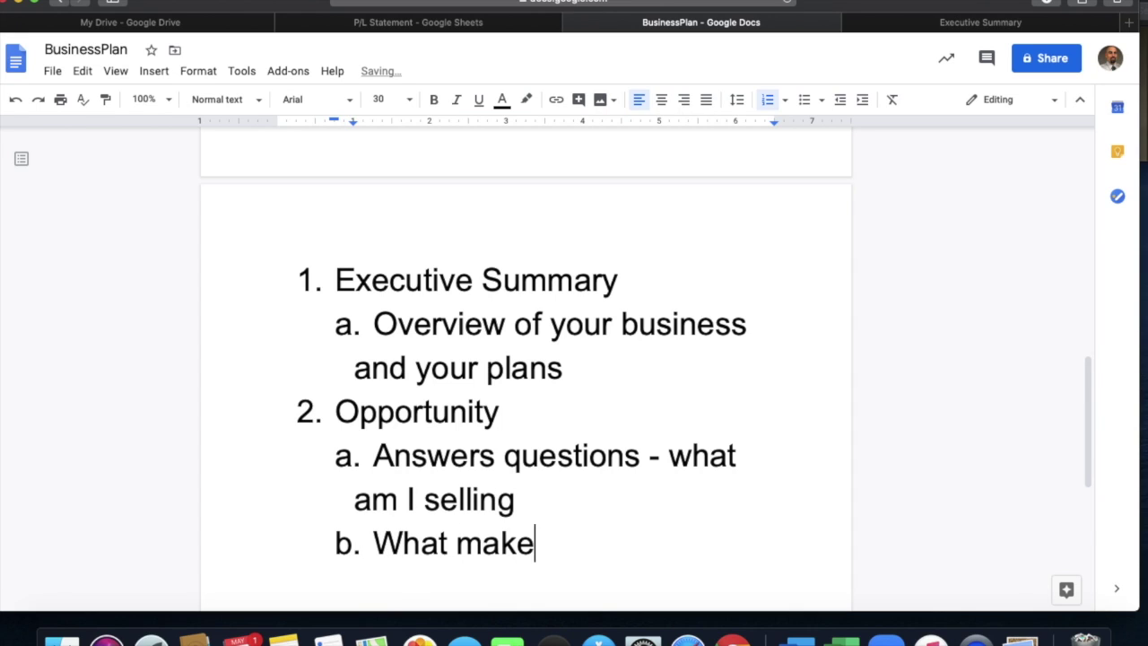
pyautogui.write('s this a ')
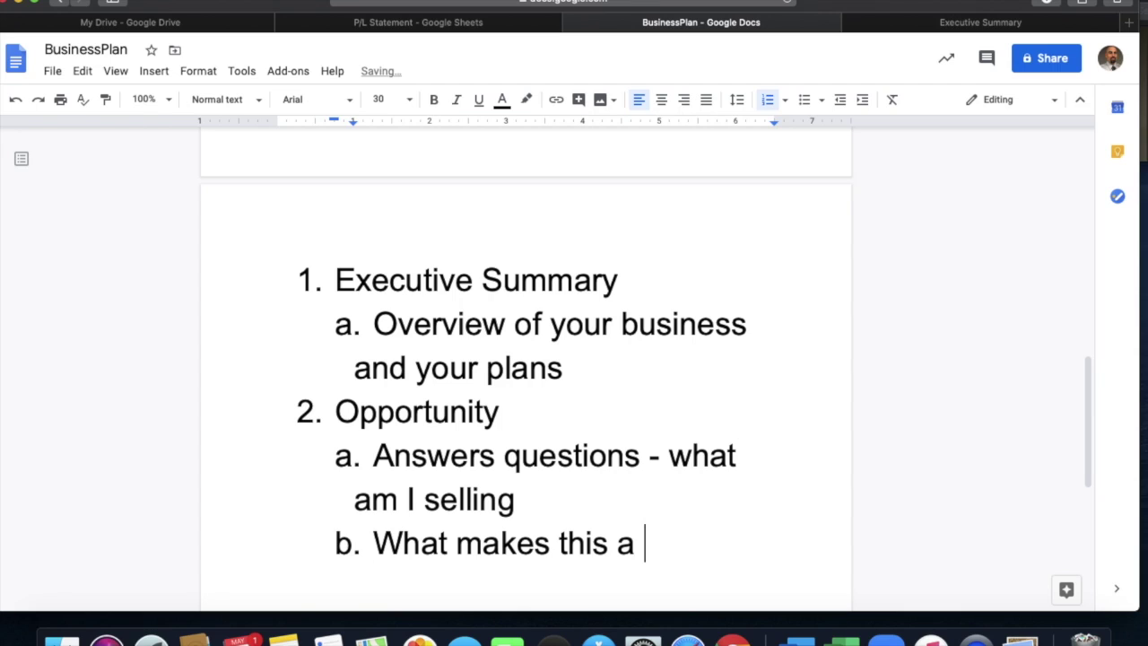
pyautogui.write('business')
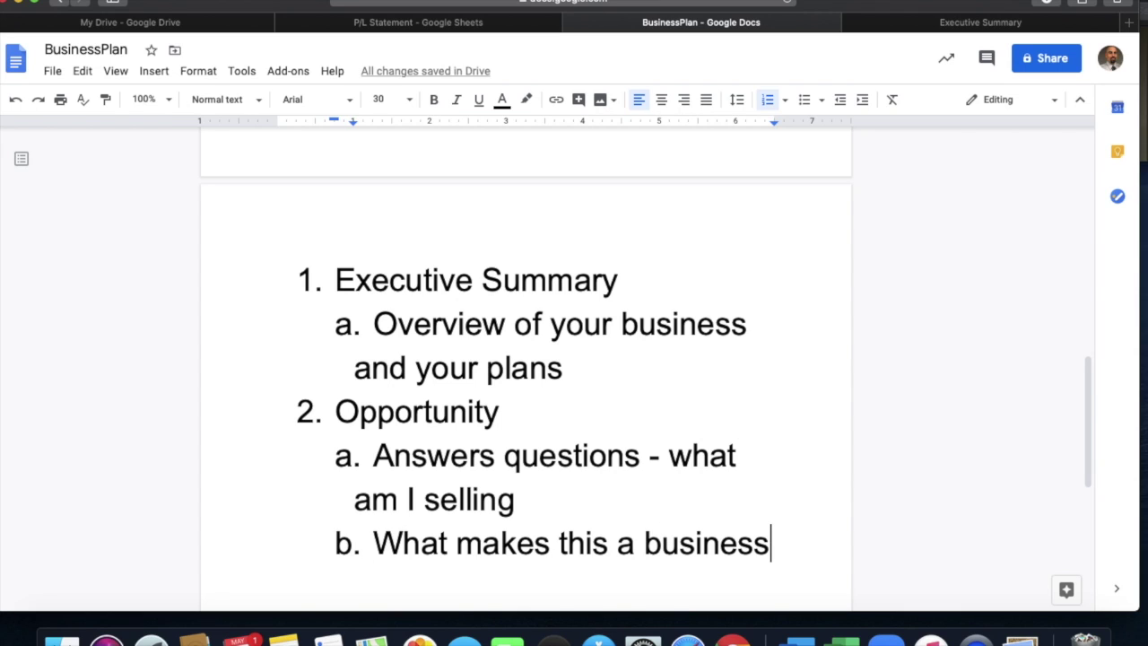
# Start an empty main item 3 and insert sub-item c above it, under "Opportunity", reading "Who is competition".
pyautogui.press('Return')
pyautogui.hotkey('shift', 'Tab')
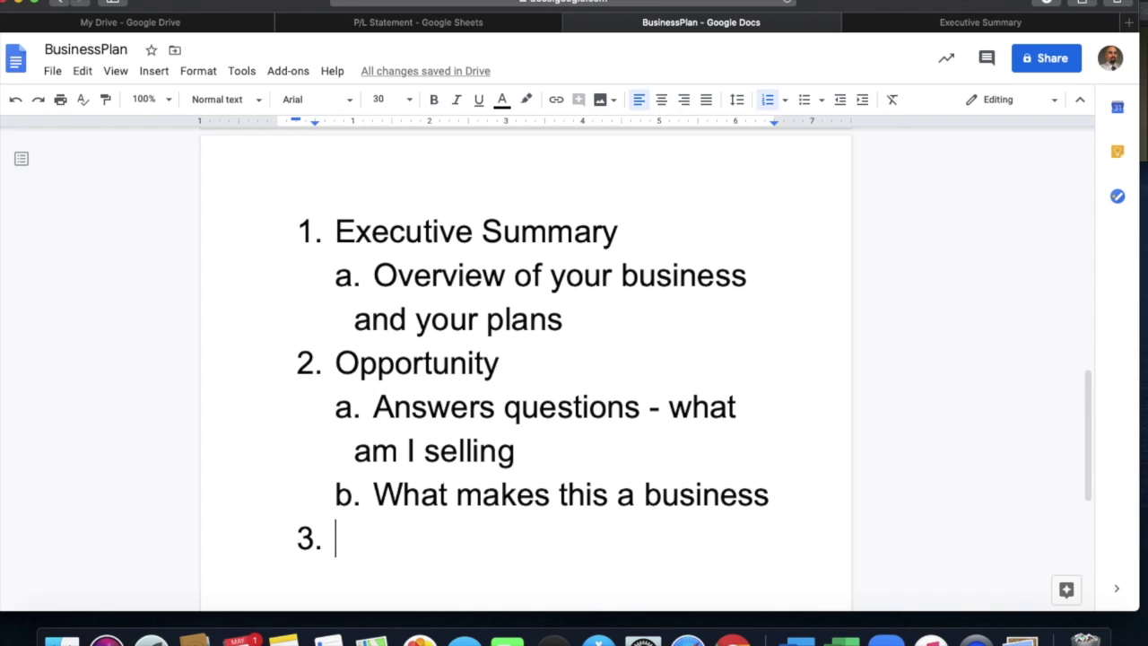
pyautogui.click(771, 499)
pyautogui.press('Return')
pyautogui.write('Who s')
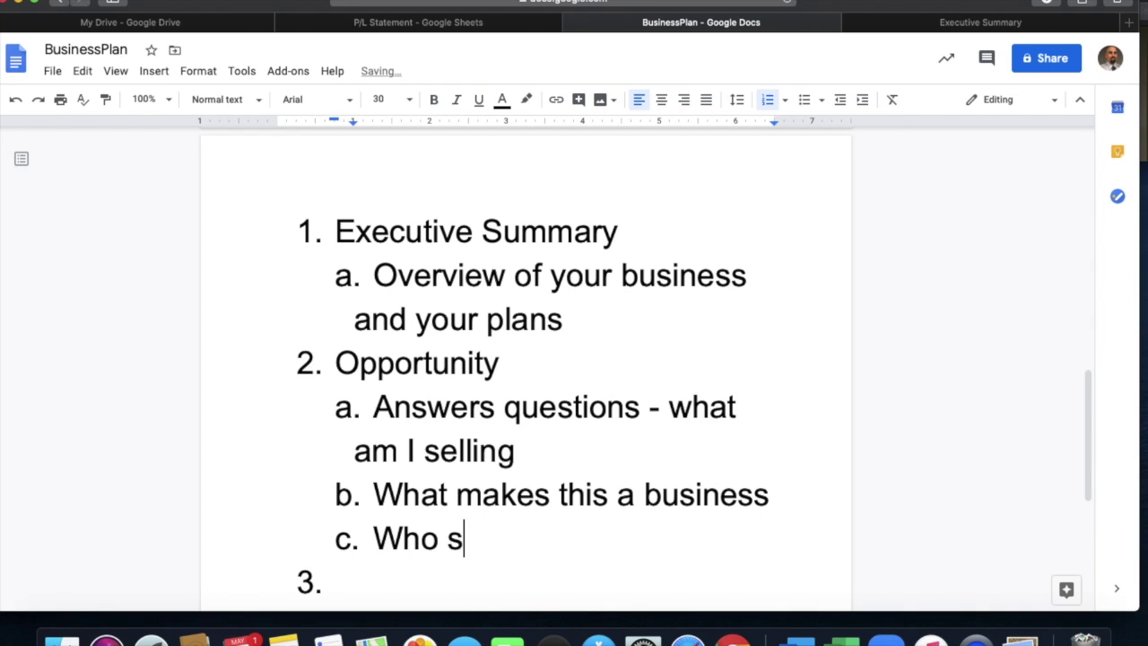
pyautogui.press('BackSpace')
pyautogui.write('is competition')
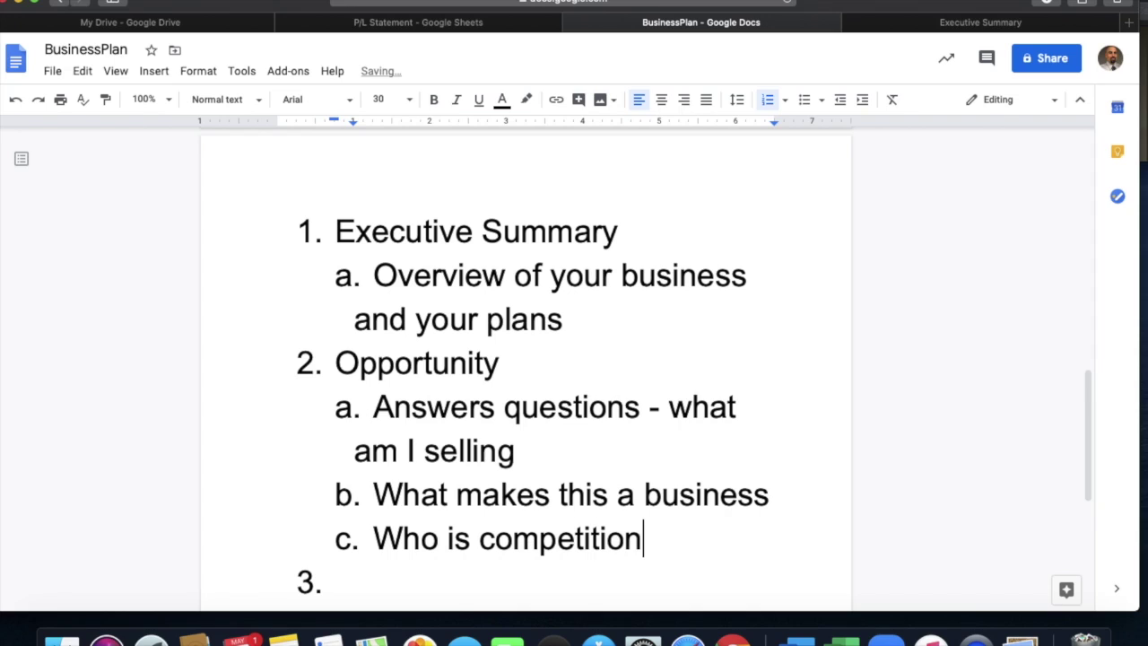
# Add sub-item d under "Opportunity" reading "Who am I marketing to?".
pyautogui.press('Return')
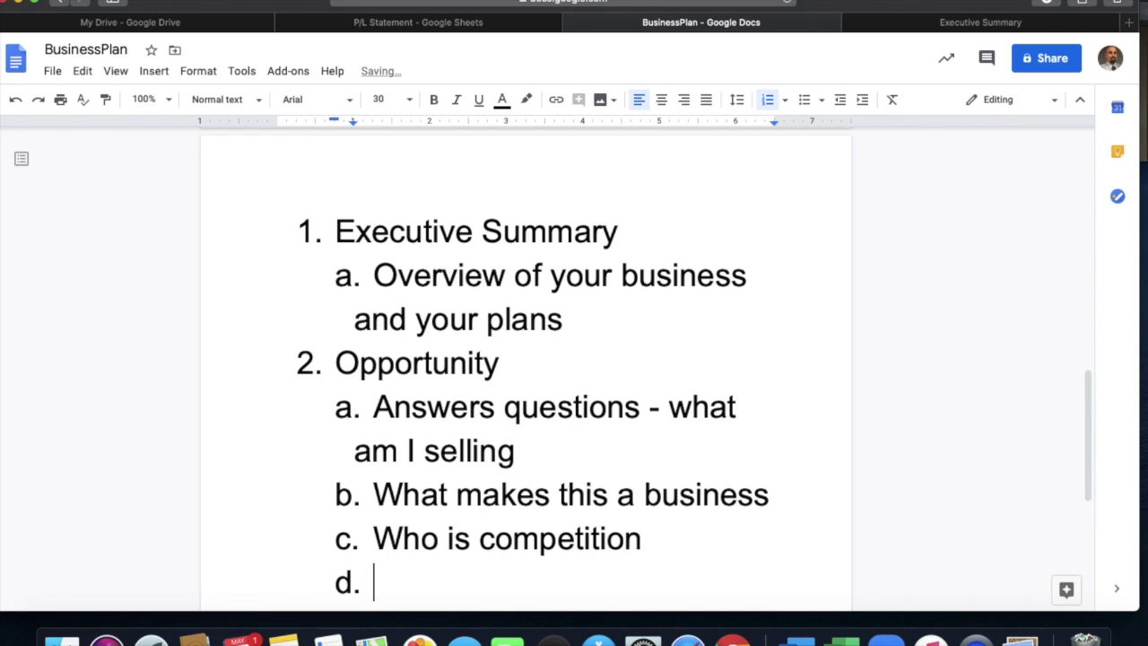
pyautogui.write('wha')
pyautogui.press('BackSpace')
pyautogui.press('BackSpace')
pyautogui.press('BackSpace')
pyautogui.write('Who am ')
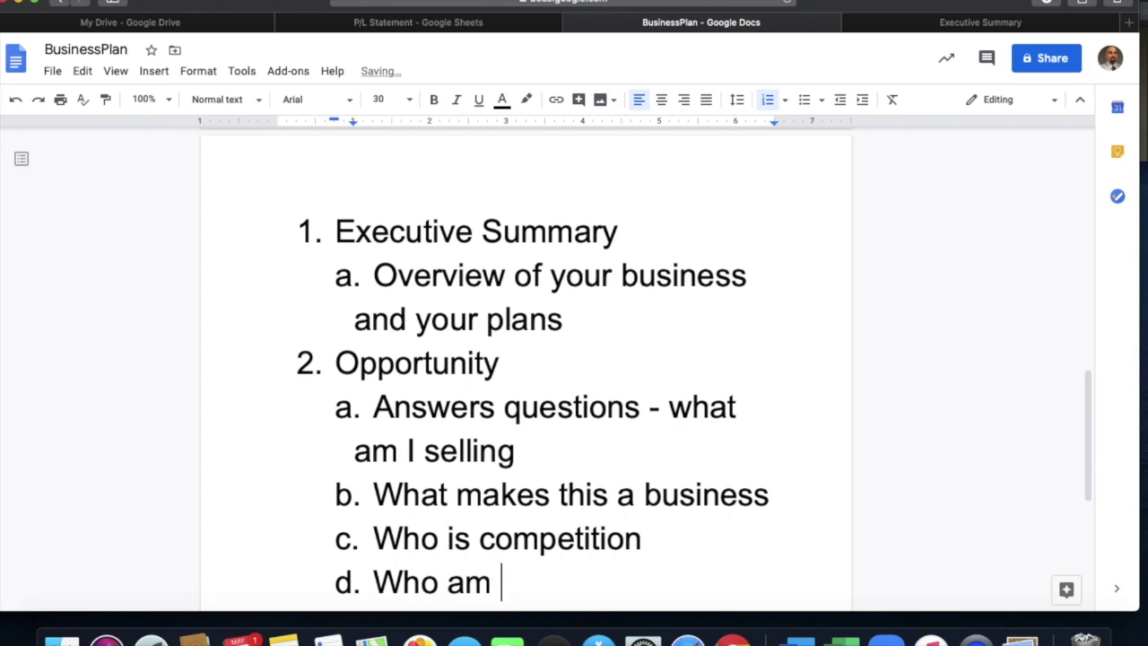
pyautogui.write('I marketing to?')
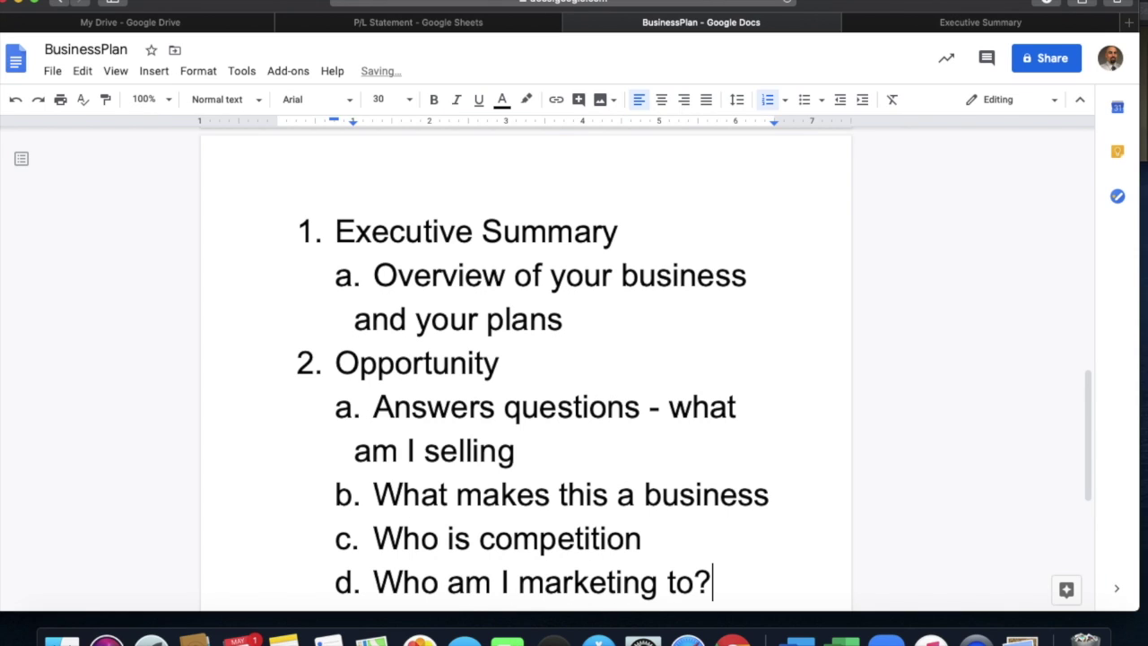
# Return to the main list level and add "Execution" as item 3.
pyautogui.press('Return')
pyautogui.hotkey('shift', 'Tab')
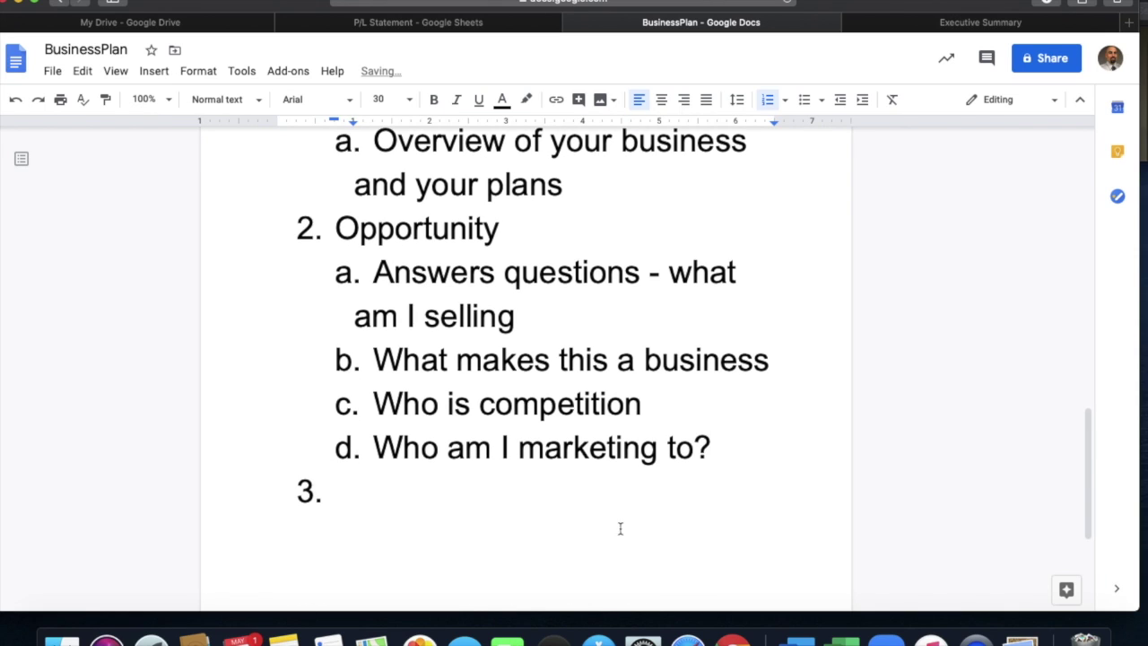
pyautogui.click(371, 494)
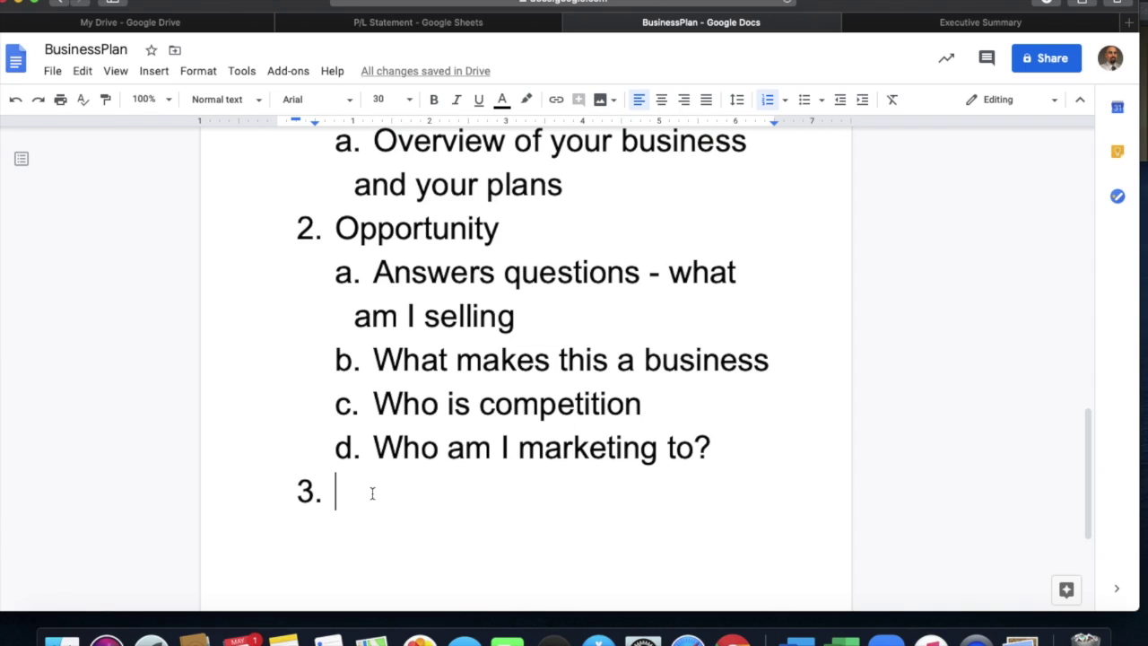
pyautogui.write('Execuut')
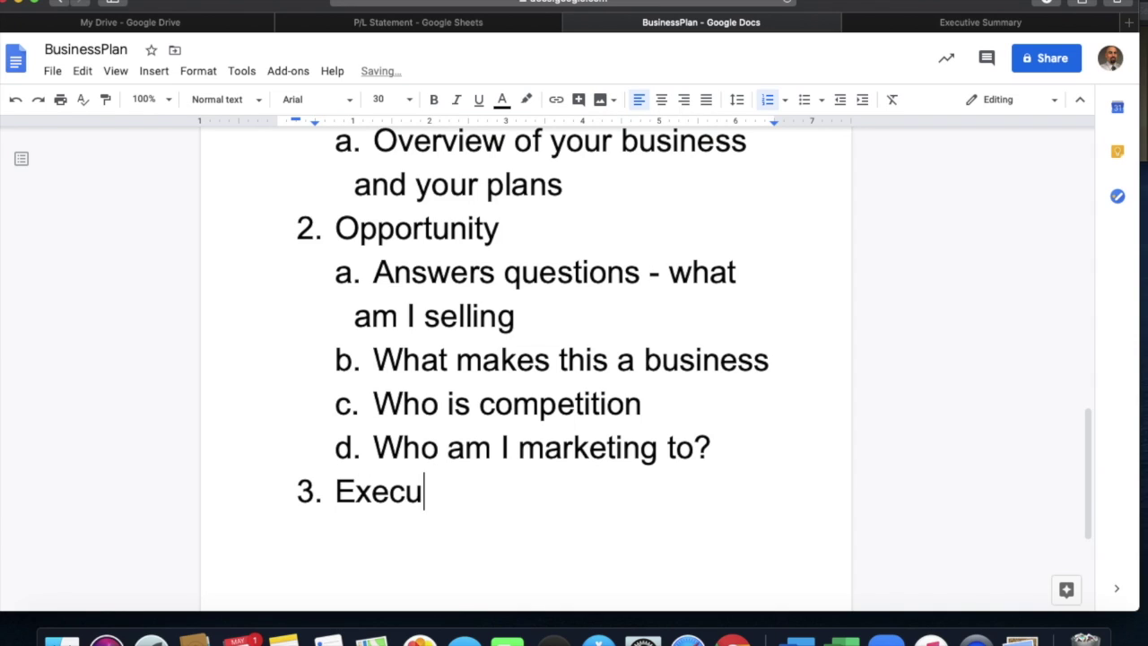
pyautogui.press('BackSpace')
pyautogui.press('BackSpace')
pyautogui.write('tiv')
pyautogui.press('BackSpace')
pyautogui.write('on')
# Add sub-item a under "Execution" reading "How do I solve a problem", and start an empty main item 4.
pyautogui.press('Return')
pyautogui.press('Tab')
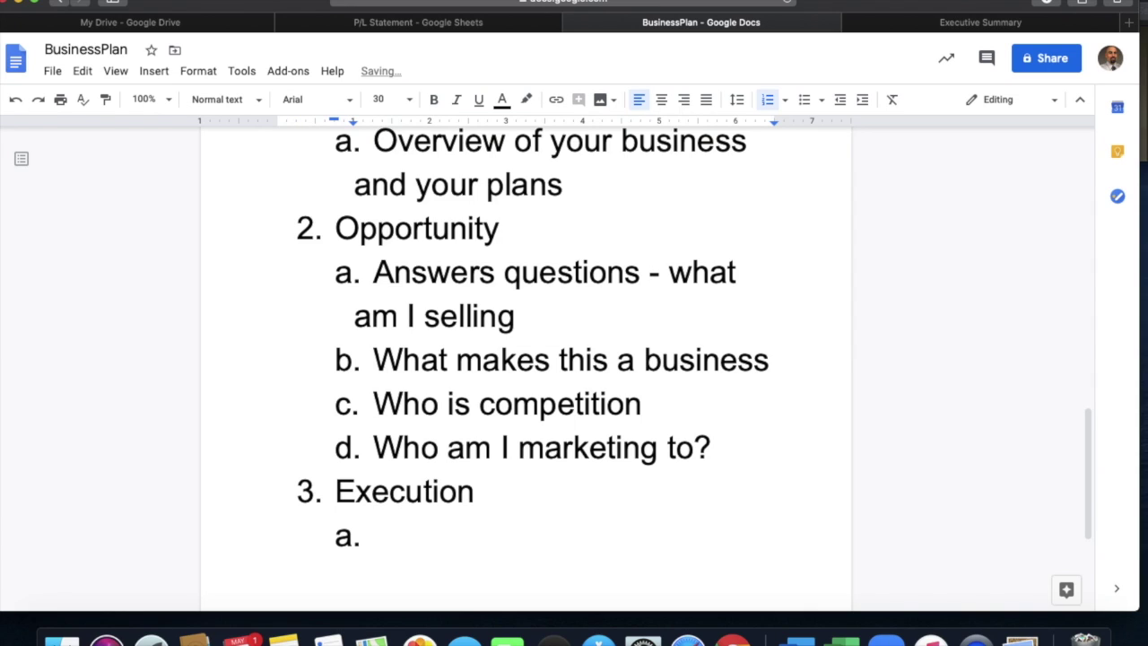
pyautogui.write('How do I sol')
pyautogui.press('BackSpace')
pyautogui.write('olve a problem')
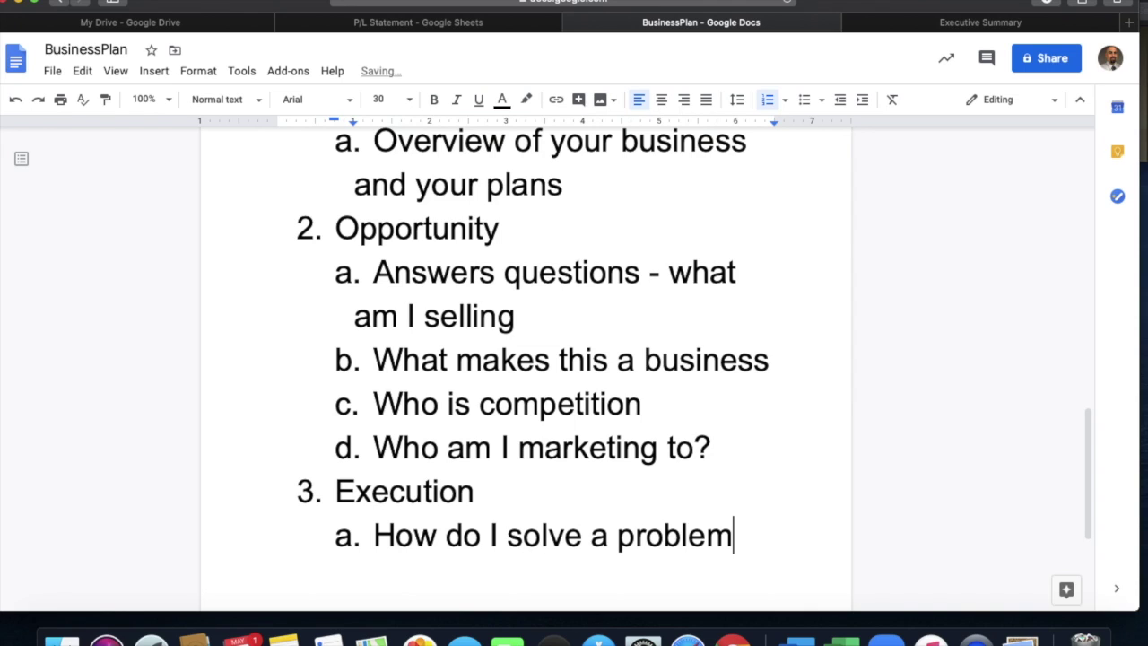
pyautogui.press('Return')
pyautogui.hotkey('shift', 'Tab')
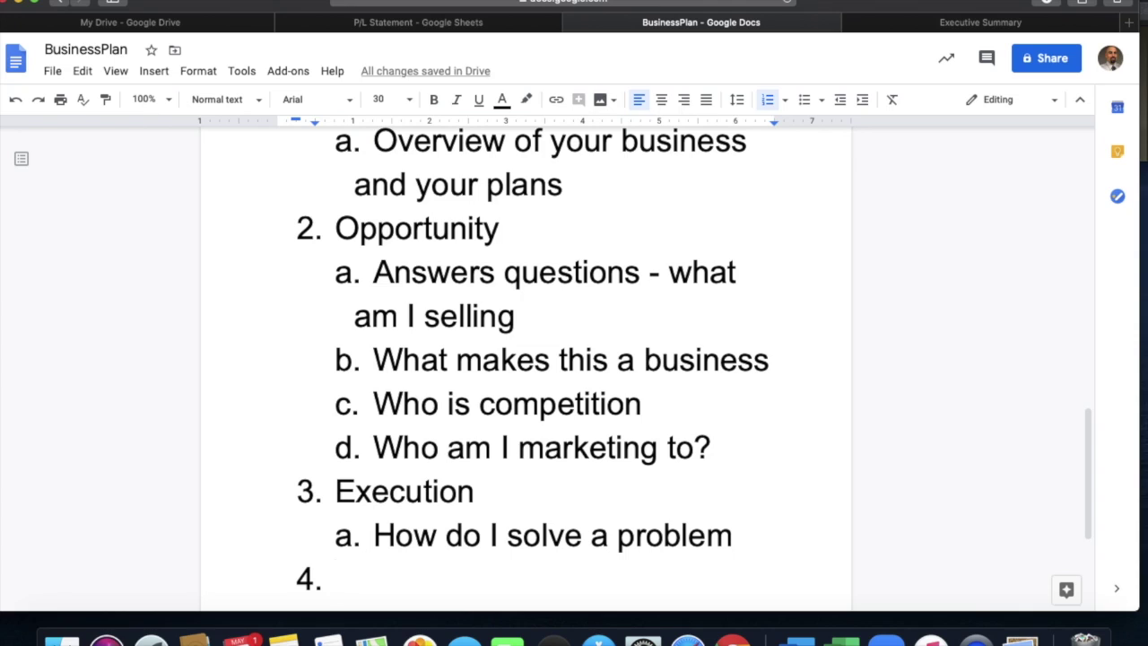
# Enter "Team and company" as main item 4 of the numbered outline.
pyautogui.write('TEam')
pyautogui.press('BackSpace')
pyautogui.press('BackSpace')
pyautogui.press('BackSpace')
pyautogui.write('eam ')
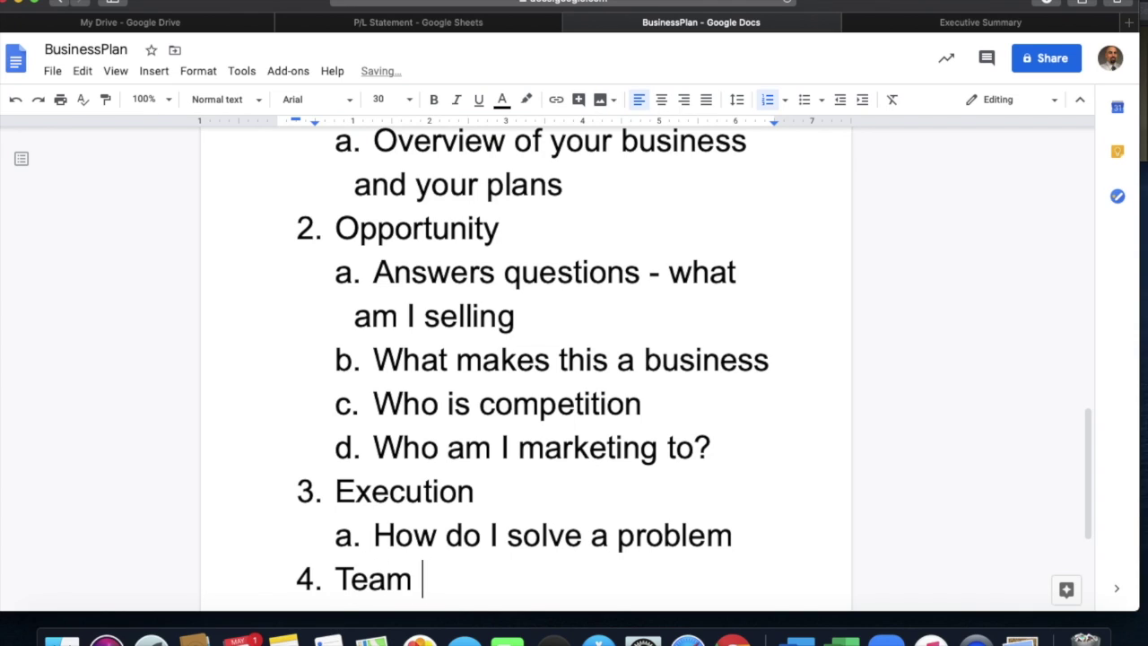
pyautogui.write('and com')
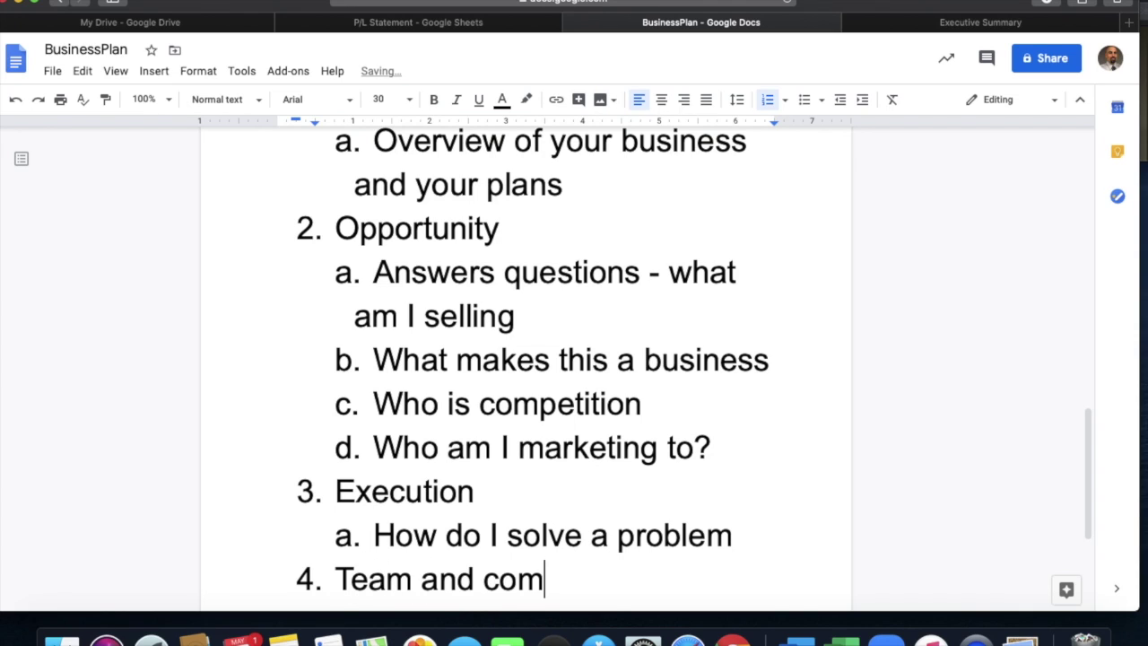
pyautogui.write('pany')
# Add sub-item a under "Team and company" reading "Who is going to work for me?".
pyautogui.press('Return')
pyautogui.press('Tab')
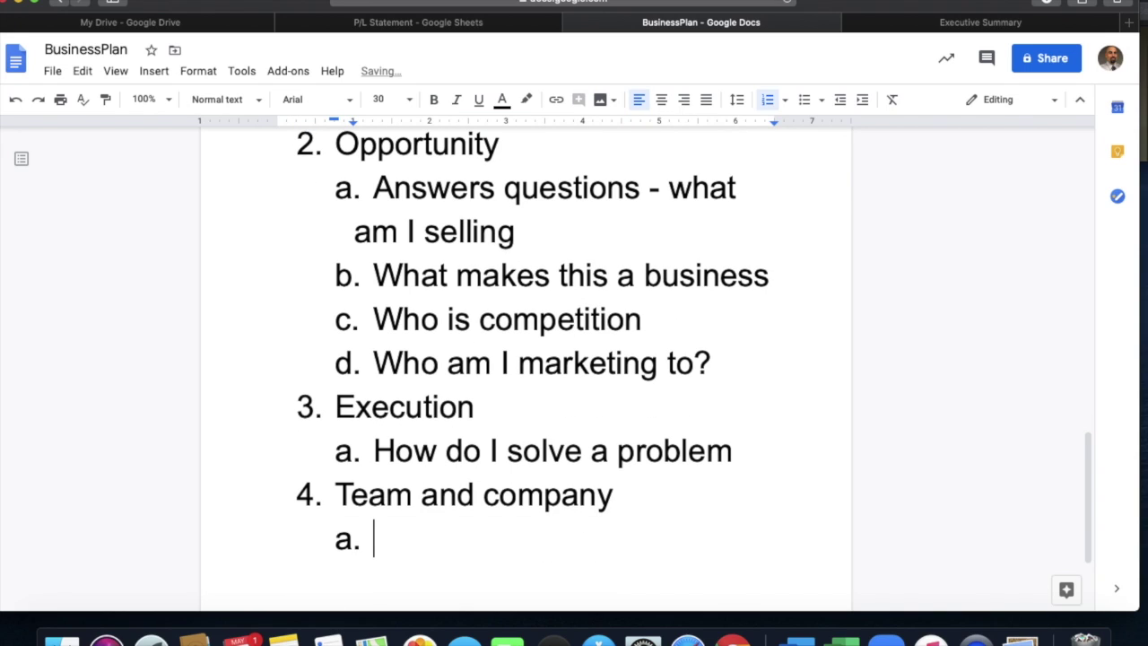
pyautogui.write('who is going to ')
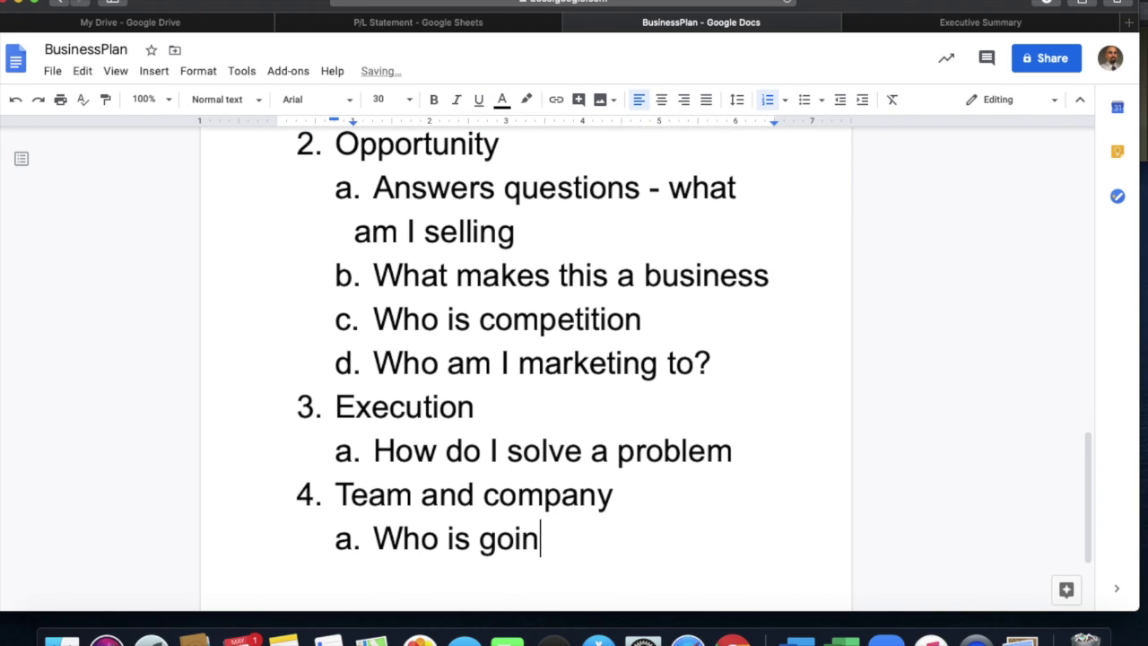
pyautogui.write('work for ')
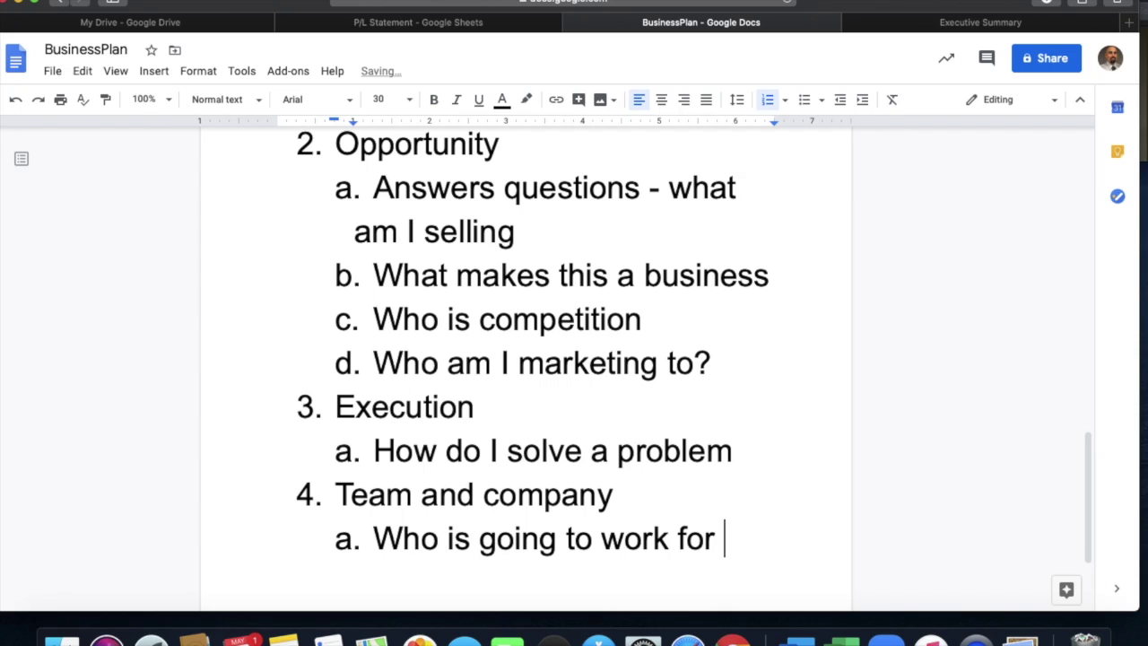
pyautogui.write('me?')
# Add sub-item b under "Team and company" reading "Who will I hire and how?".
pyautogui.press('Return')
pyautogui.write('W')
pyautogui.press('BackSpace')
pyautogui.write('how')
pyautogui.press('BackSpace')
pyautogui.press('BackSpace')
pyautogui.press('BackSpace')
pyautogui.write('Who ')
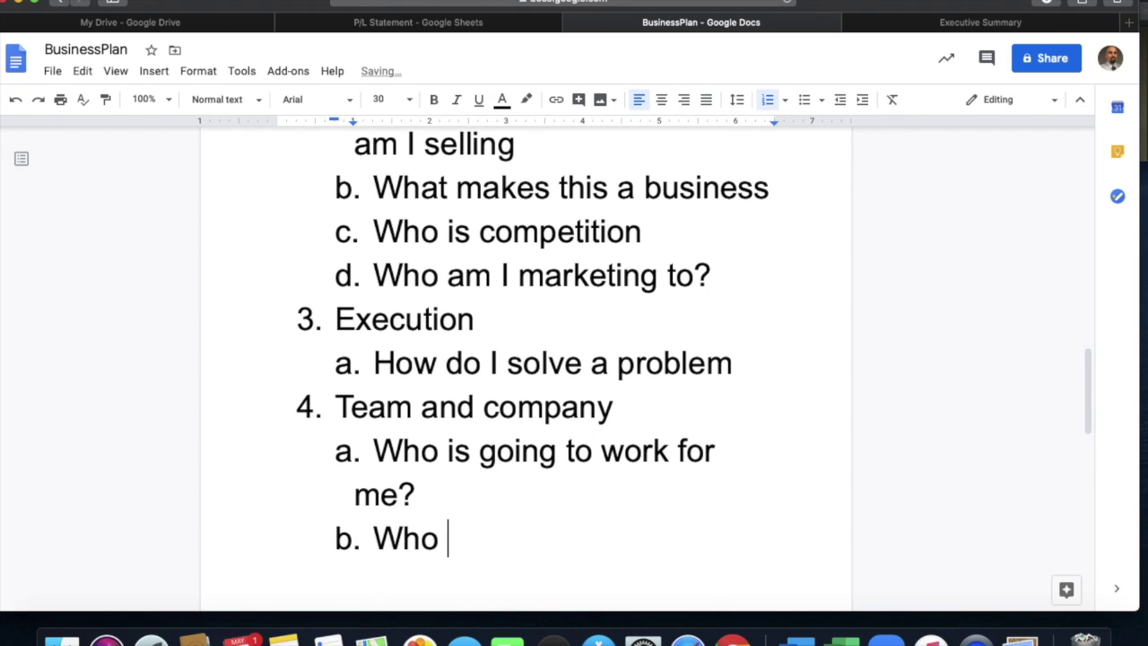
pyautogui.write('will I hire an')
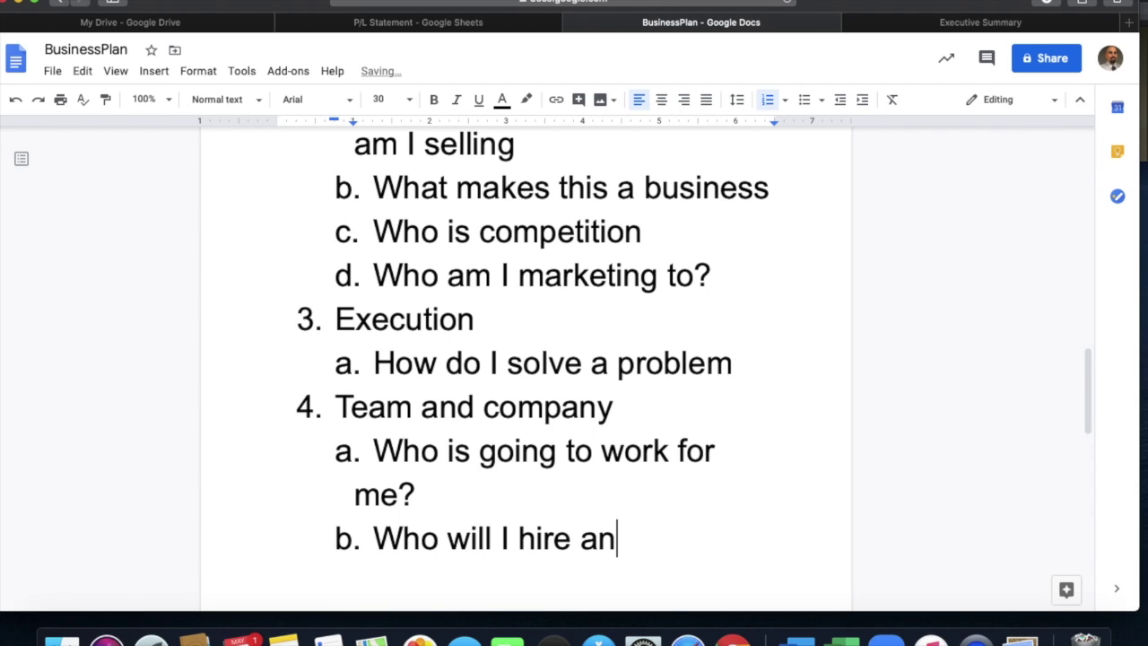
pyautogui.write('d how?')
# Return to the main list level and add "Financial plan" as item 5.
pyautogui.press('Return')
pyautogui.hotkey('shift', 'Tab')
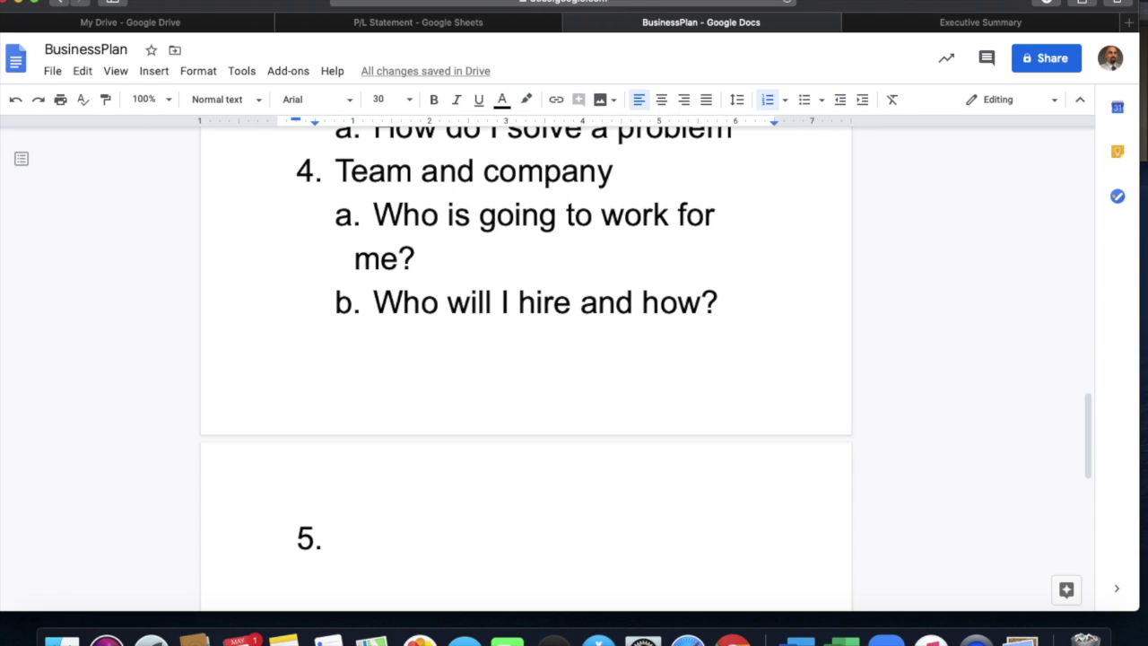
pyautogui.write('Fin')
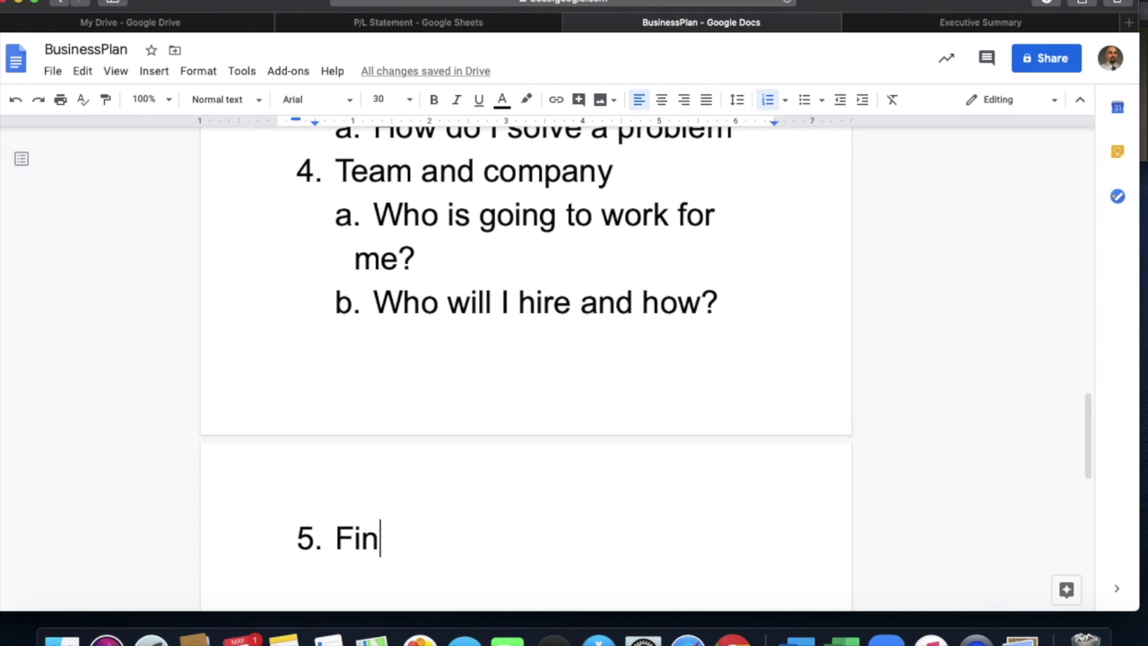
pyautogui.write('ancial ')
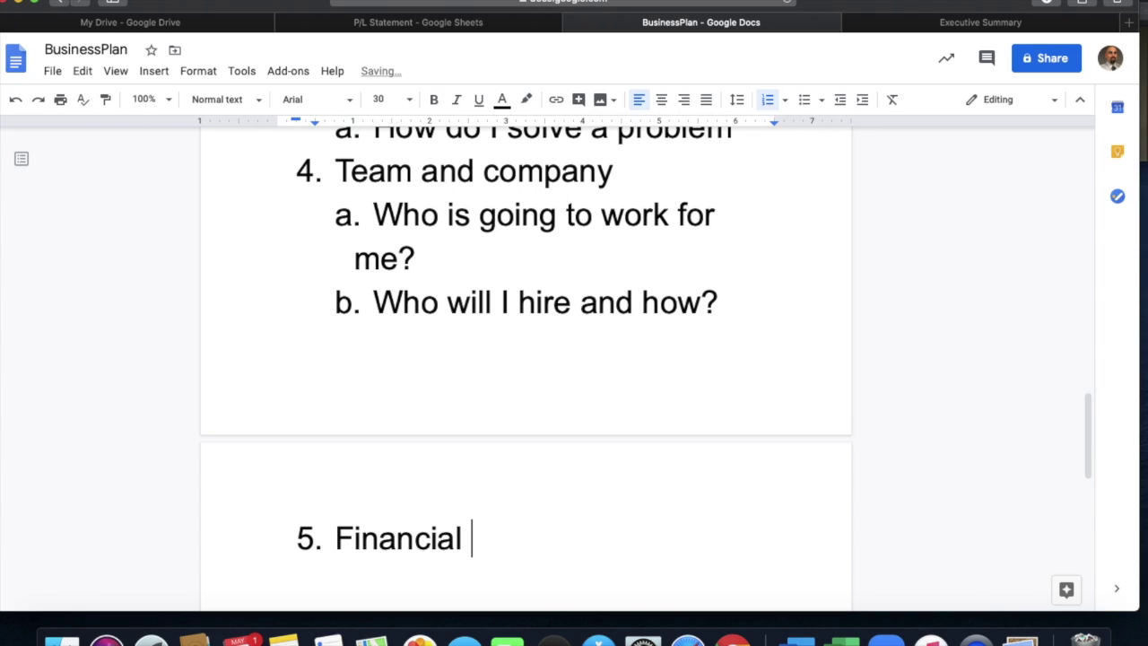
pyautogui.write('plan')
# Add three sub-items under "Financial plan": "How are you going to make money", "What is it going to cost" and "All expenses".
pyautogui.press('Return')
pyautogui.press('Tab')
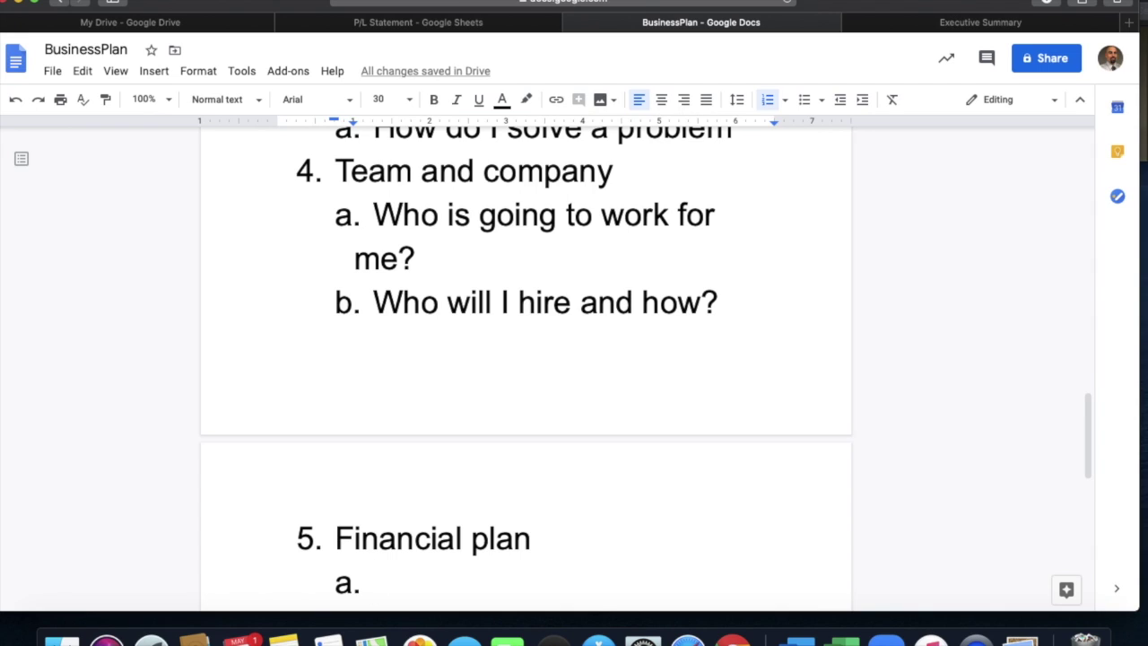
pyautogui.write('How are you ')
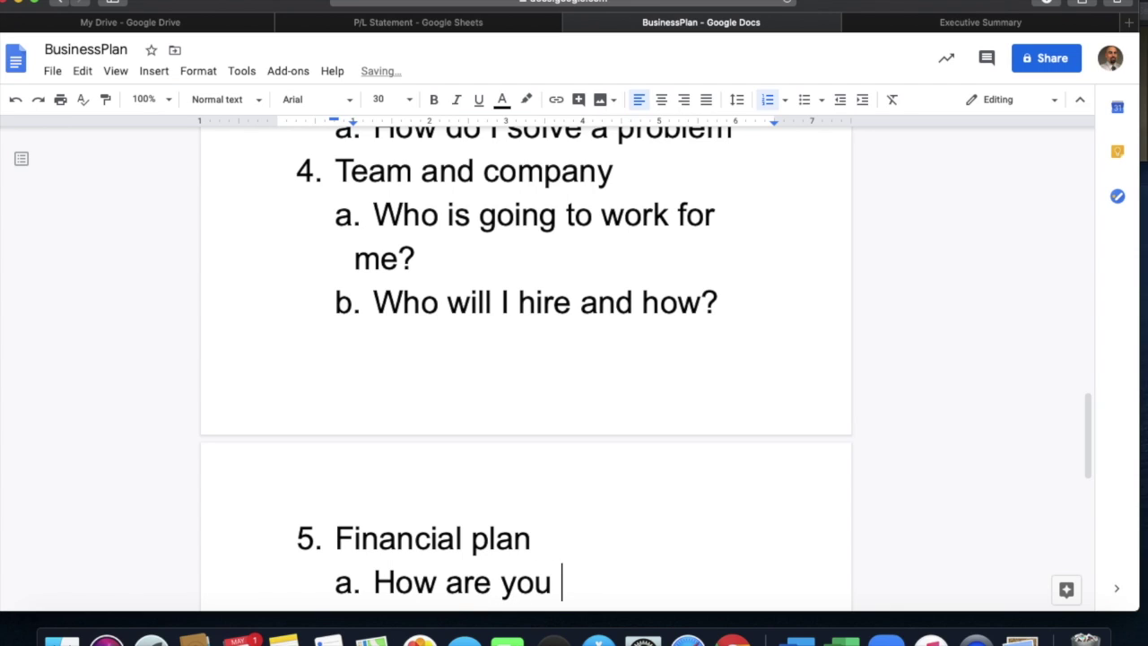
pyautogui.write('going to make money')
pyautogui.press('Return')
pyautogui.write('What is it going to ')
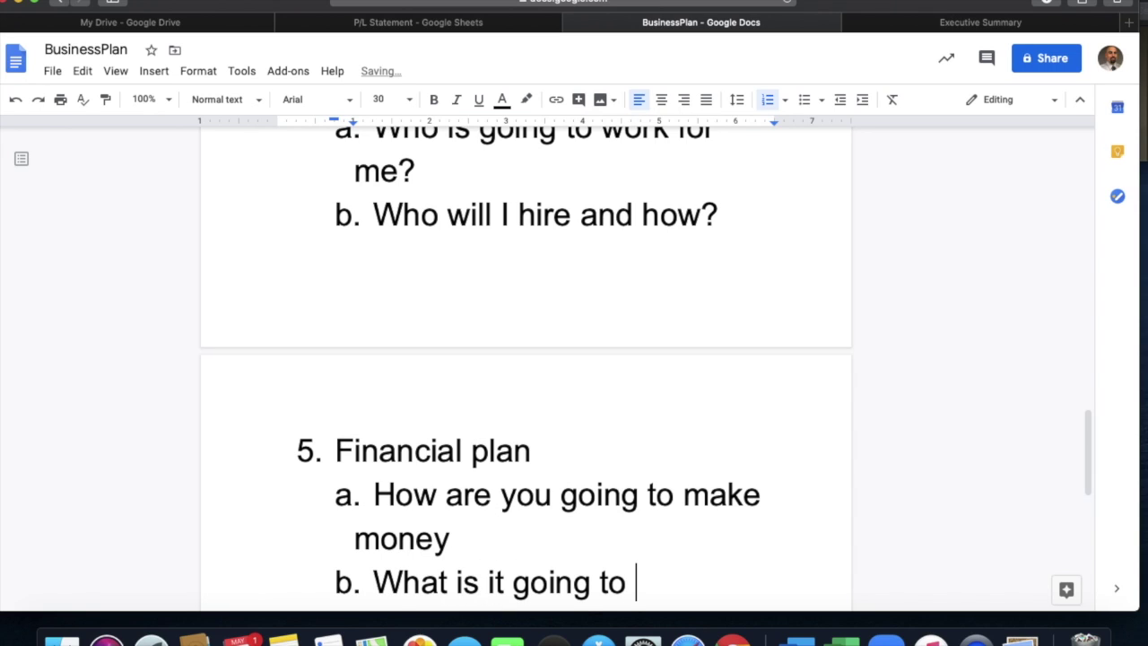
pyautogui.write('cost')
pyautogui.press('Return')
pyautogui.write('Al')
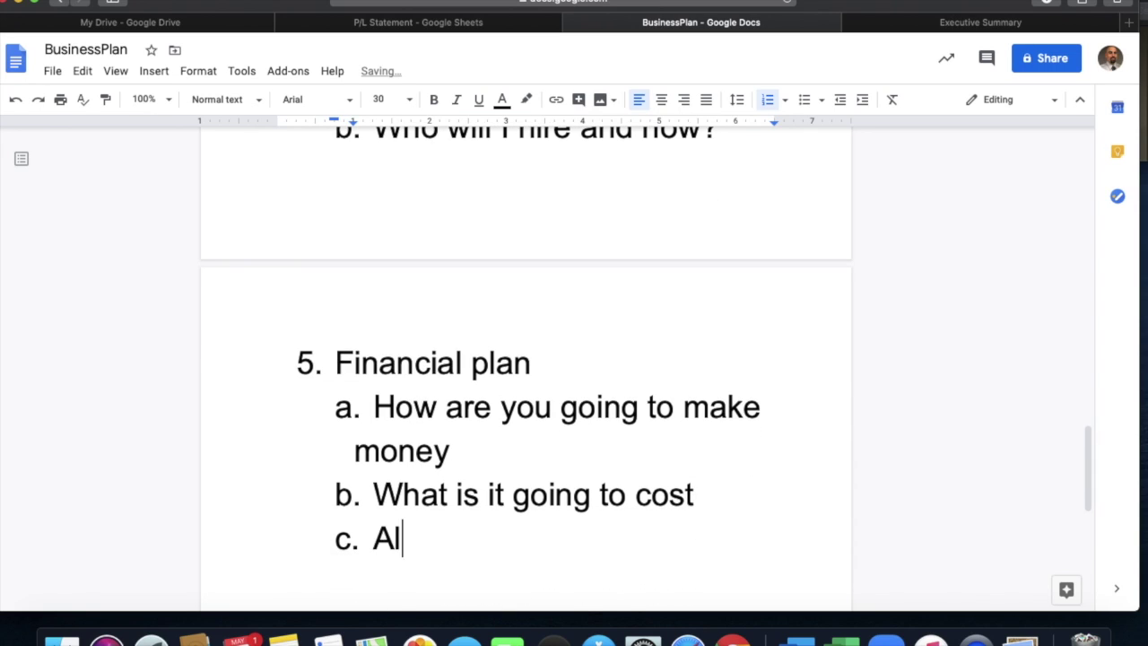
pyautogui.write('l expenses')
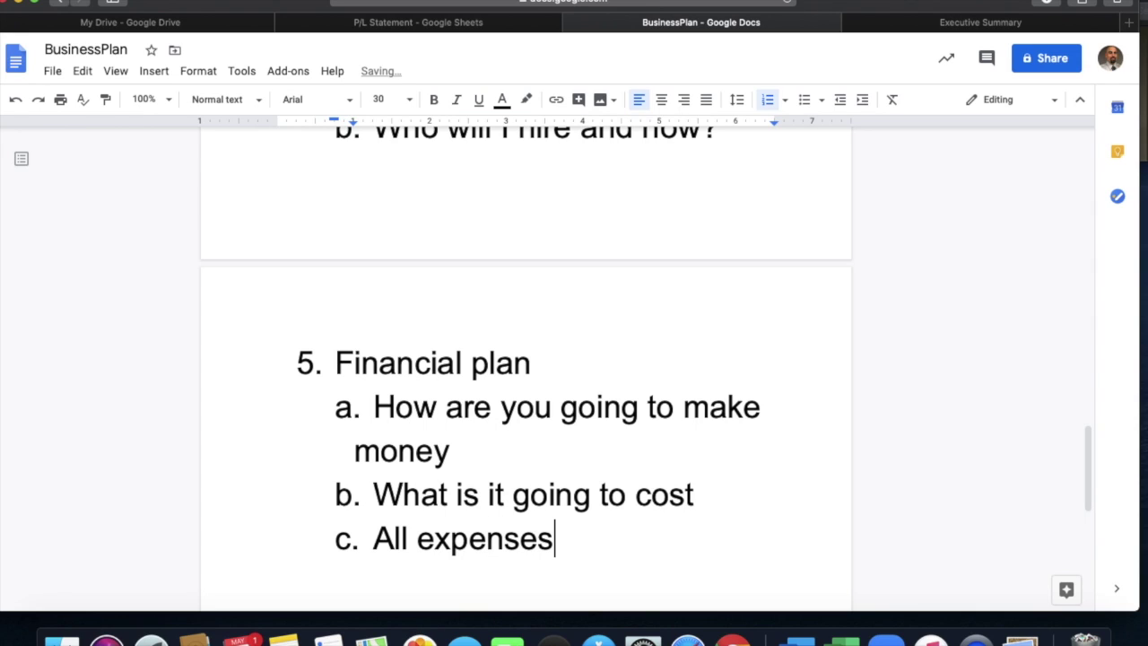
# Return to the main list level and add "Appendix" as item 6.
pyautogui.press('Return')
pyautogui.hotkey('shift', 'Tab')
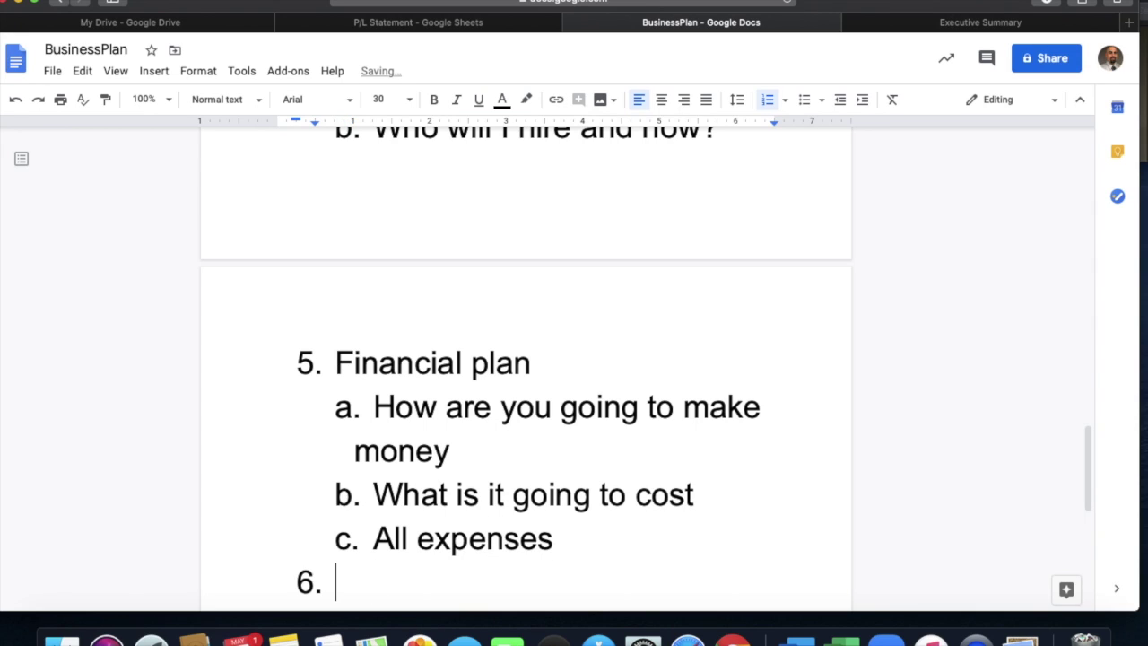
pyautogui.write('Appen')
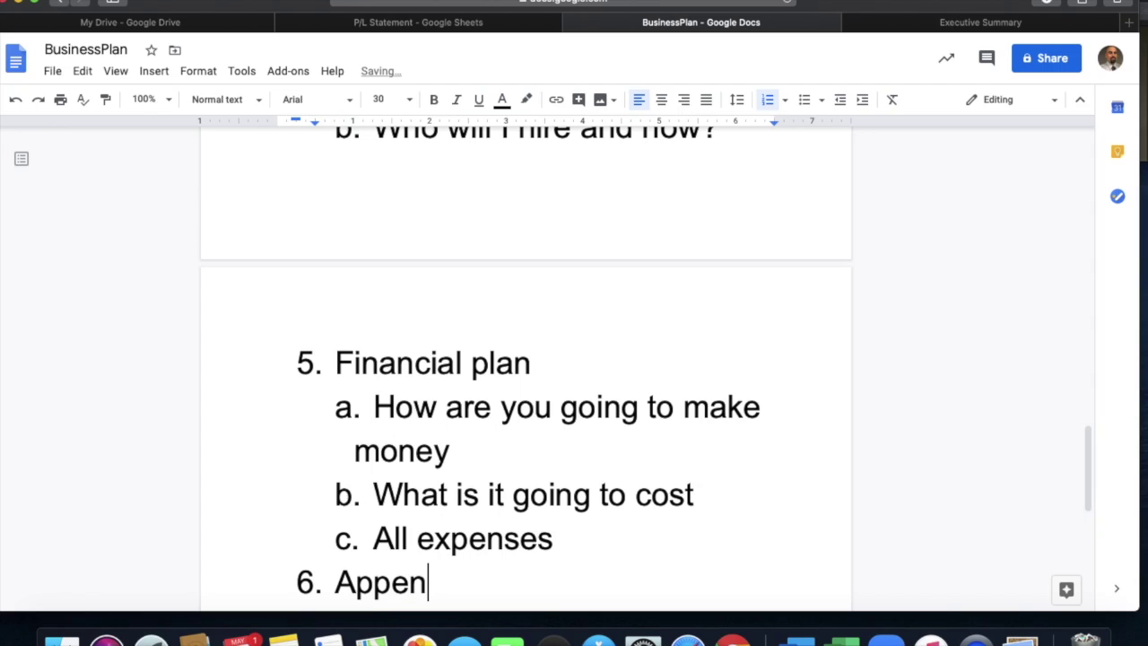
pyautogui.write('diz')
pyautogui.press('BackSpace')
pyautogui.write('x')
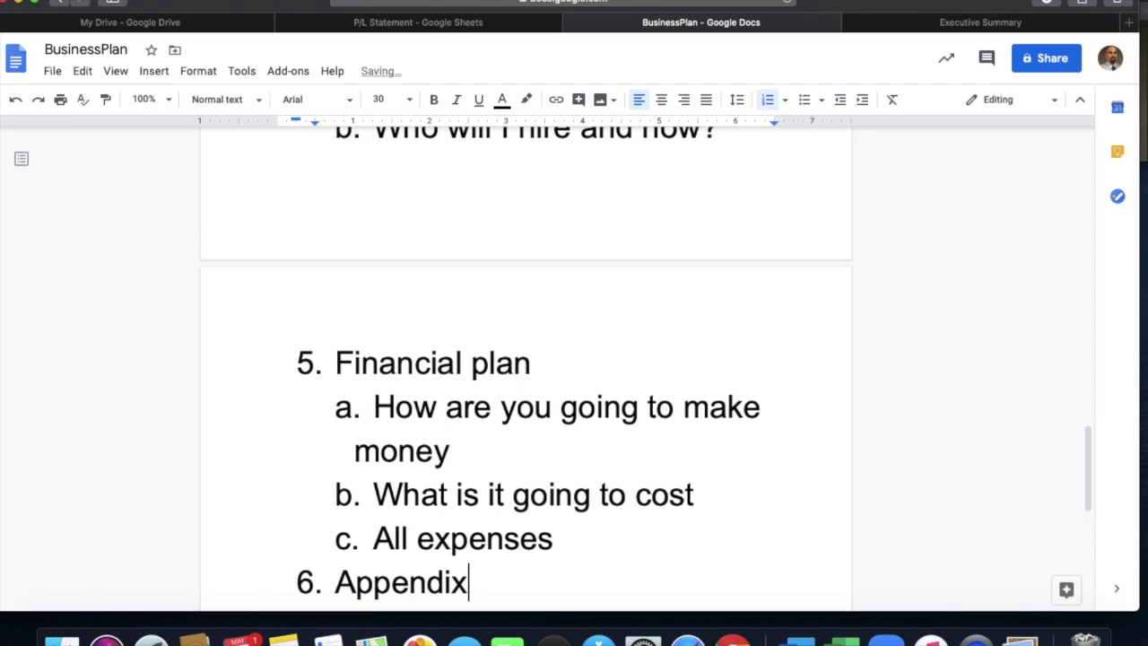
# Add sub-item a under "Appendix" reading "Details about anything else".
pyautogui.press('Return')
pyautogui.press('Tab')
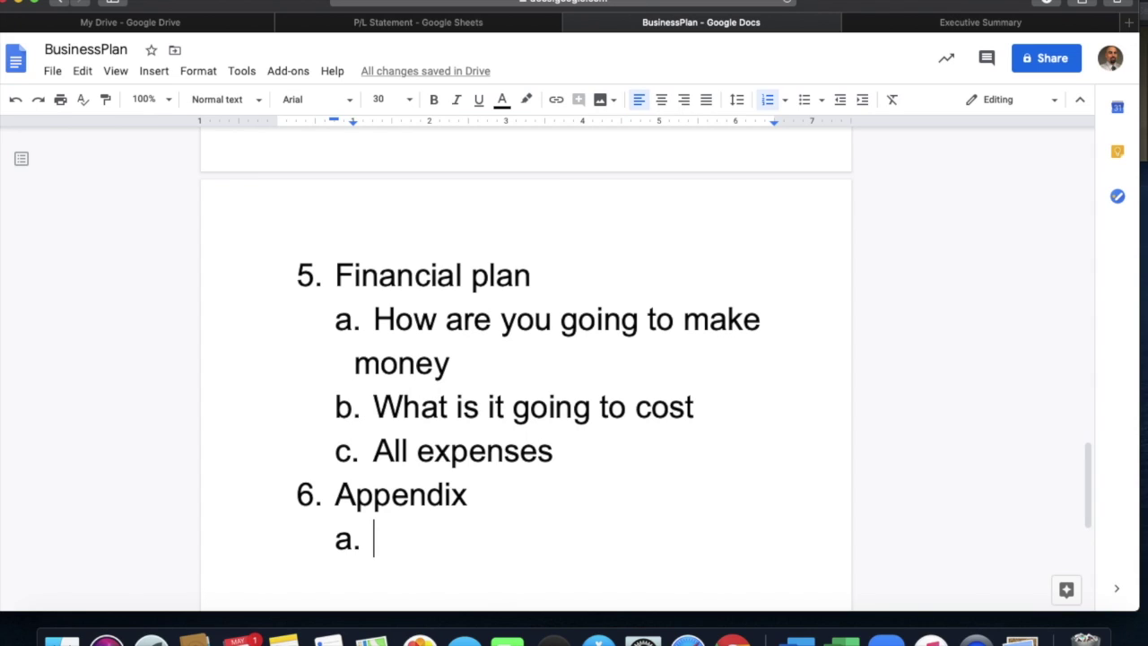
pyautogui.write('det')
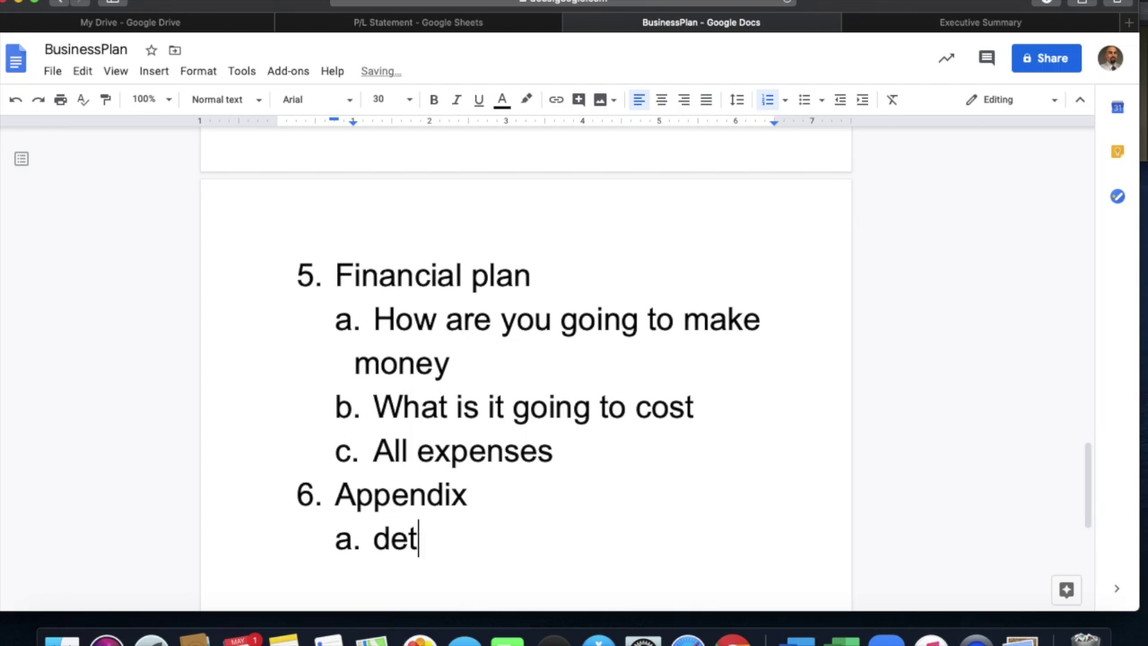
pyautogui.write('ails about anything else')
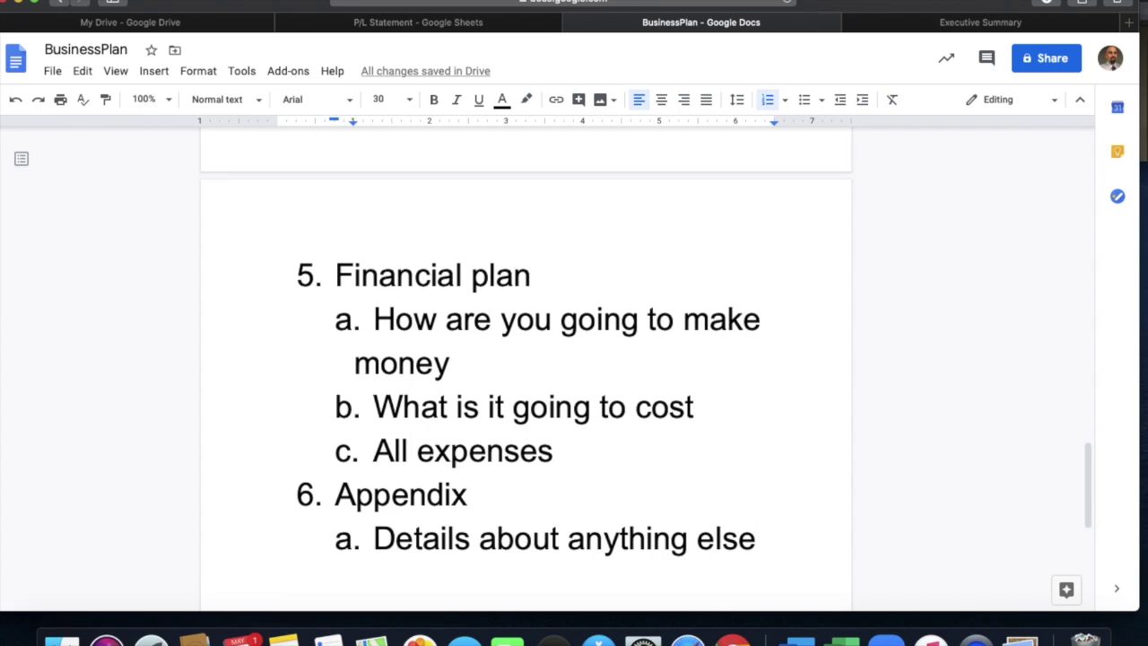
# End the numbered list after the "Appendix" sub-item and add blank lines down to a new page.
pyautogui.press('Return')
pyautogui.hotkey('shift', 'Tab')
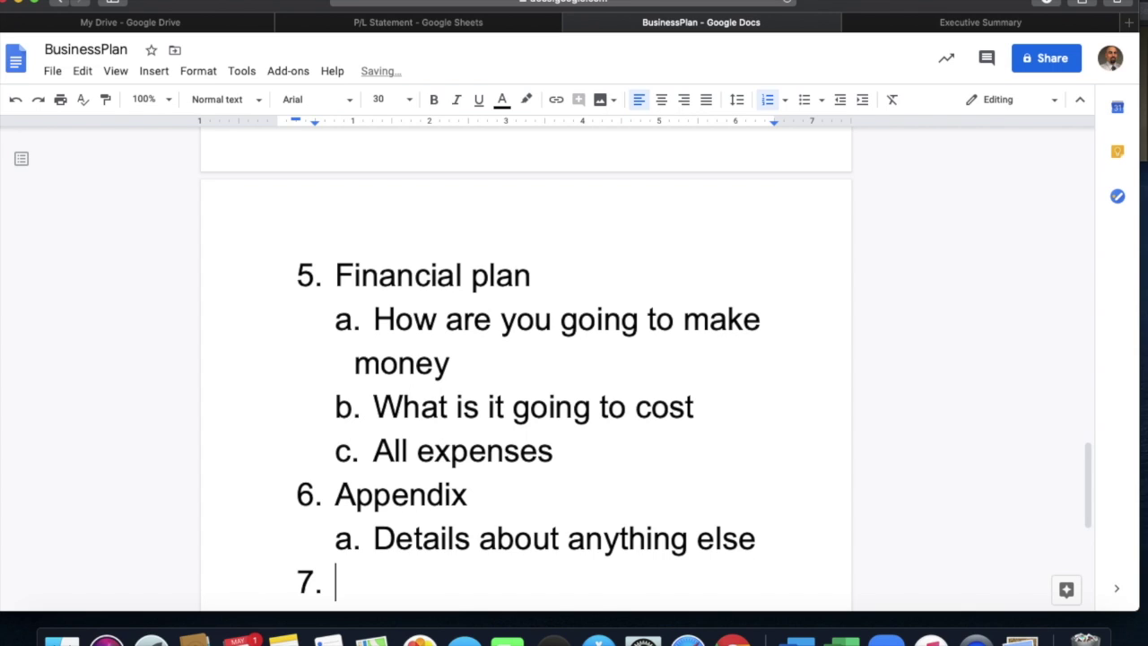
pyautogui.press('Return')
pyautogui.scroll(-5, 525, 359)
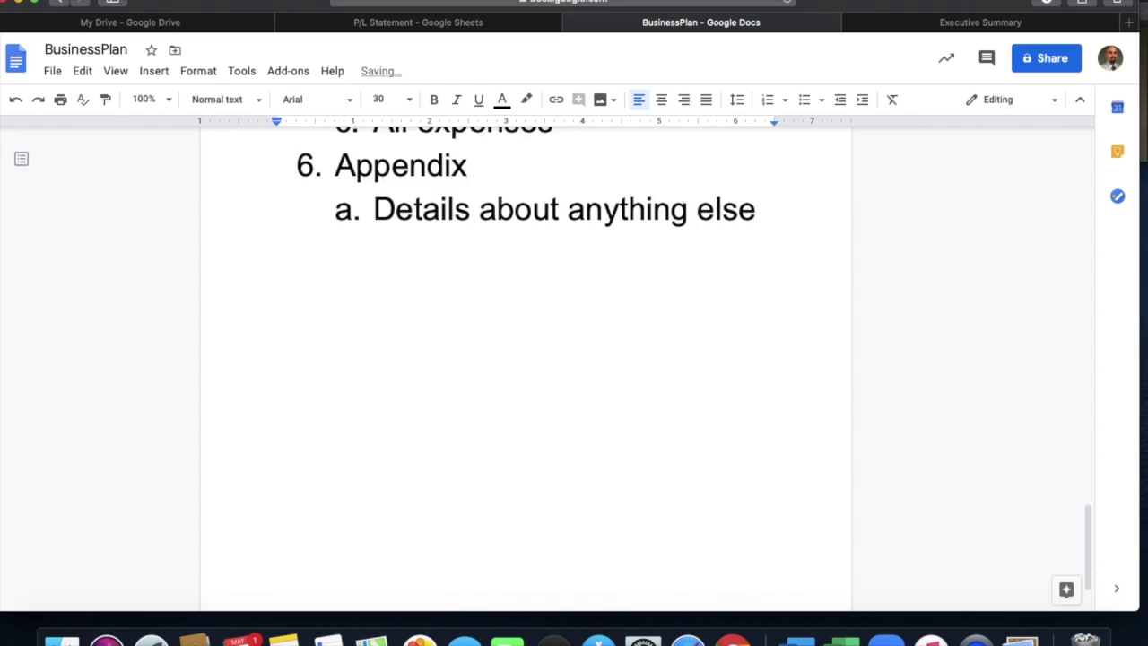
pyautogui.press('Return')
pyautogui.press('Return')
pyautogui.press('Return')
pyautogui.press('Return')
pyautogui.press('Return')
pyautogui.press('Return')
pyautogui.press('Return')
pyautogui.press('Return')
pyautogui.press('Return')
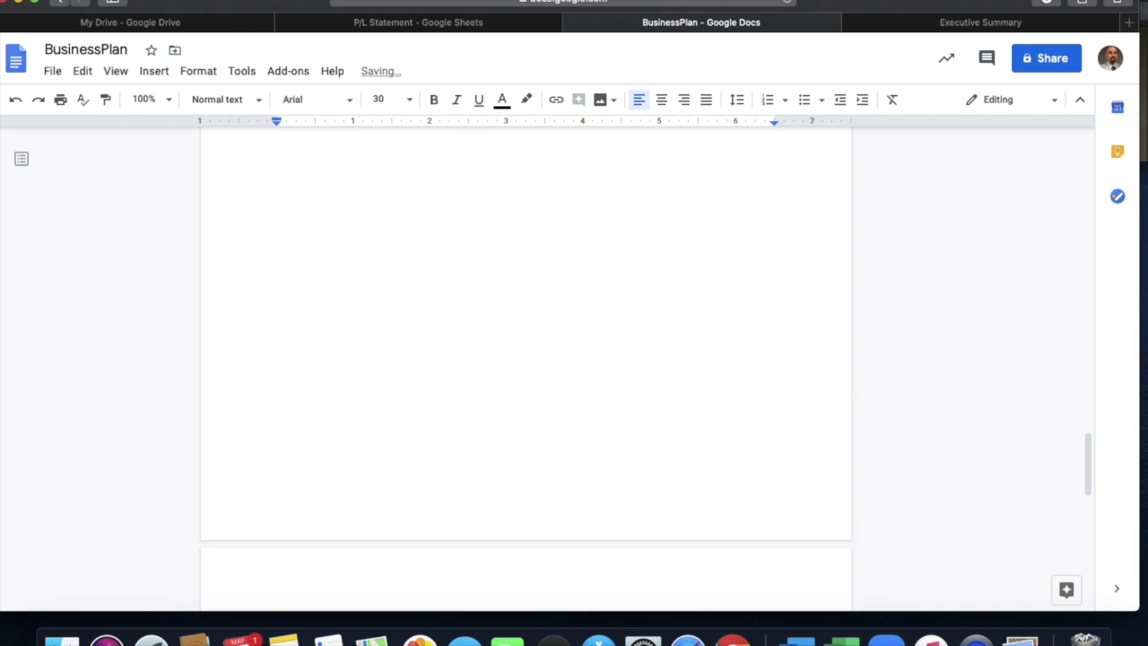
pyautogui.write('Execu')
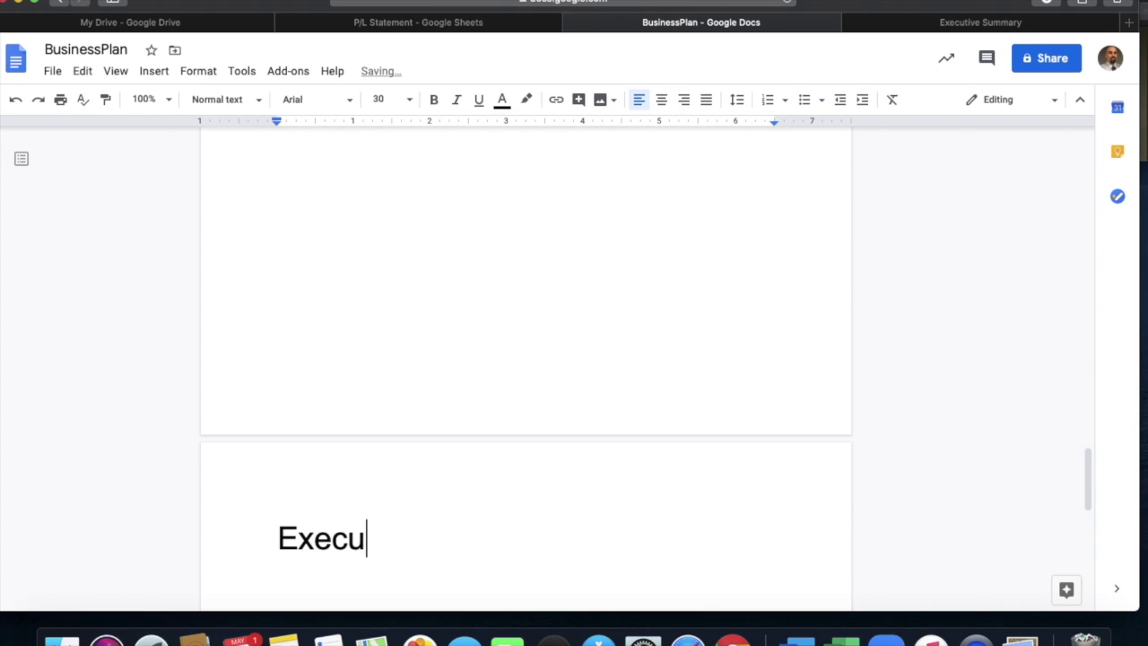
pyautogui.write('tive Summary')
pyautogui.press('Return')
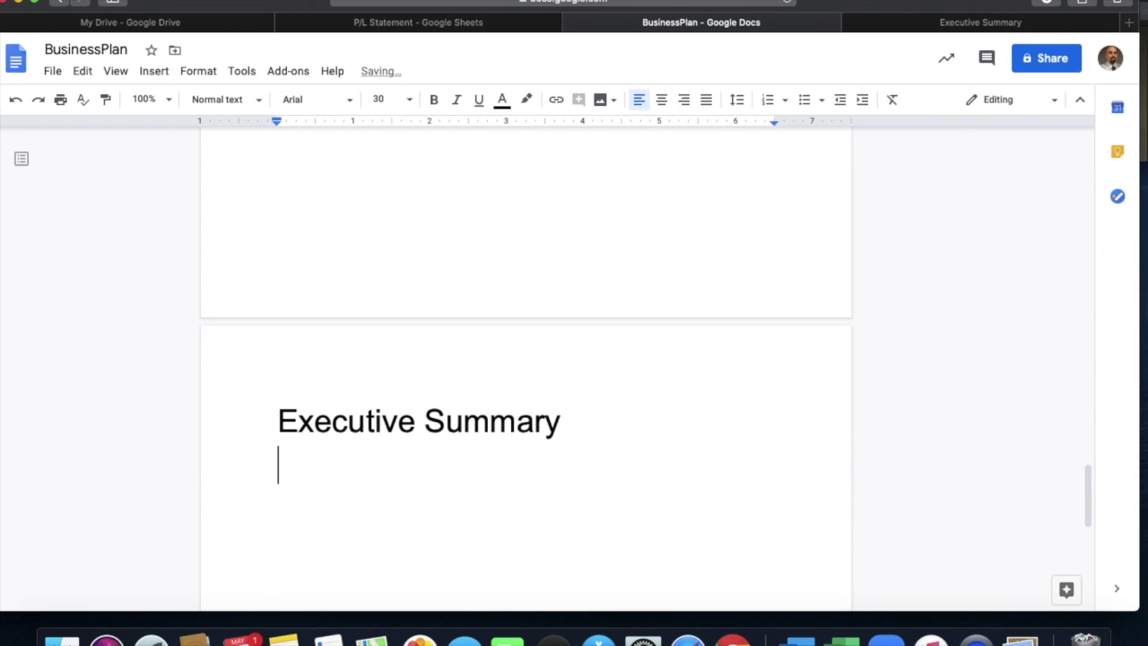
pyautogui.moveTo(519, 492); pyautogui.dragTo(270, 438)
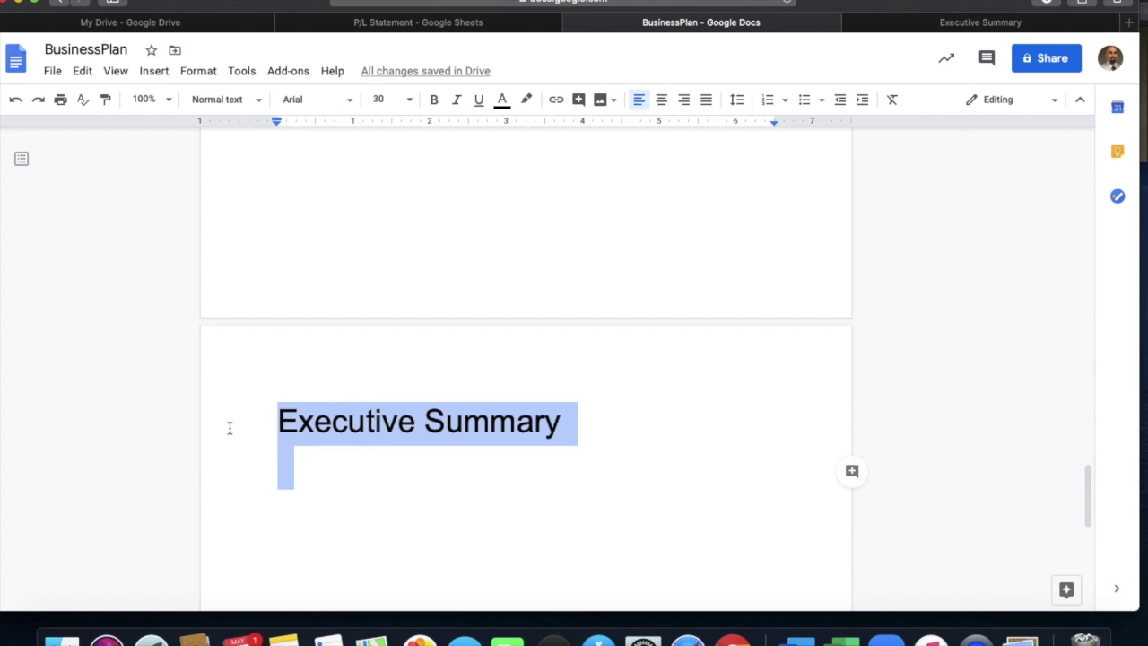
pyautogui.press('BackSpace')
pyautogui.scroll(15, 526, 359)
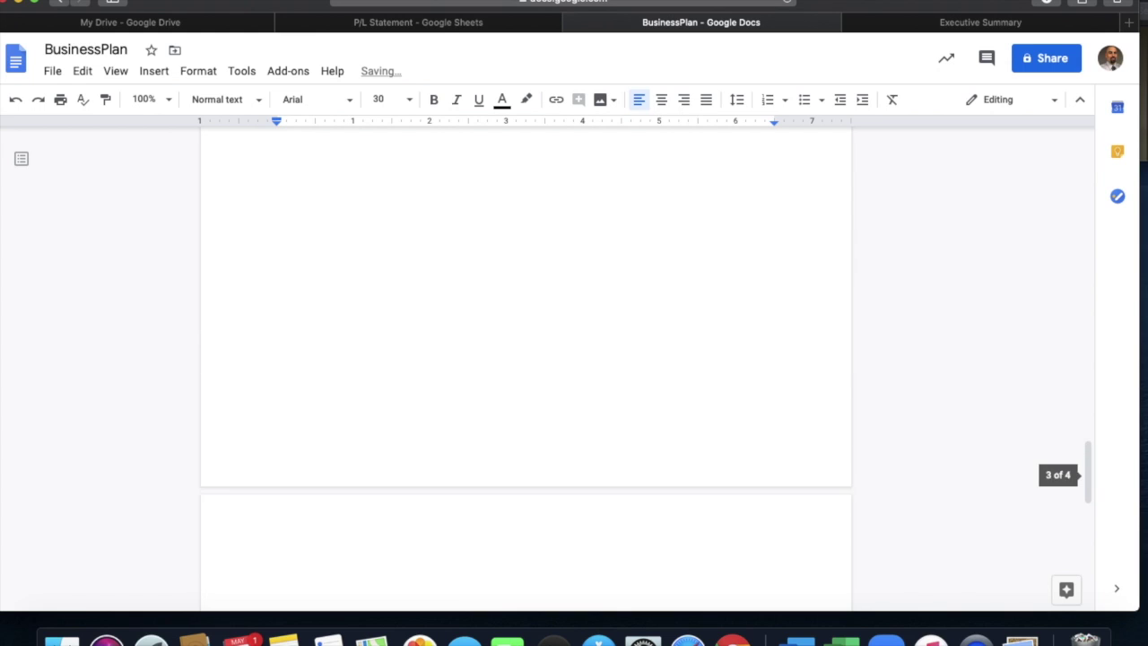
# Create a blank Google Docs document from Google Drive, and check the requirements on the Executive Summary assignment page.
pyautogui.click(180, 18)
pyautogui.click(56, 113)
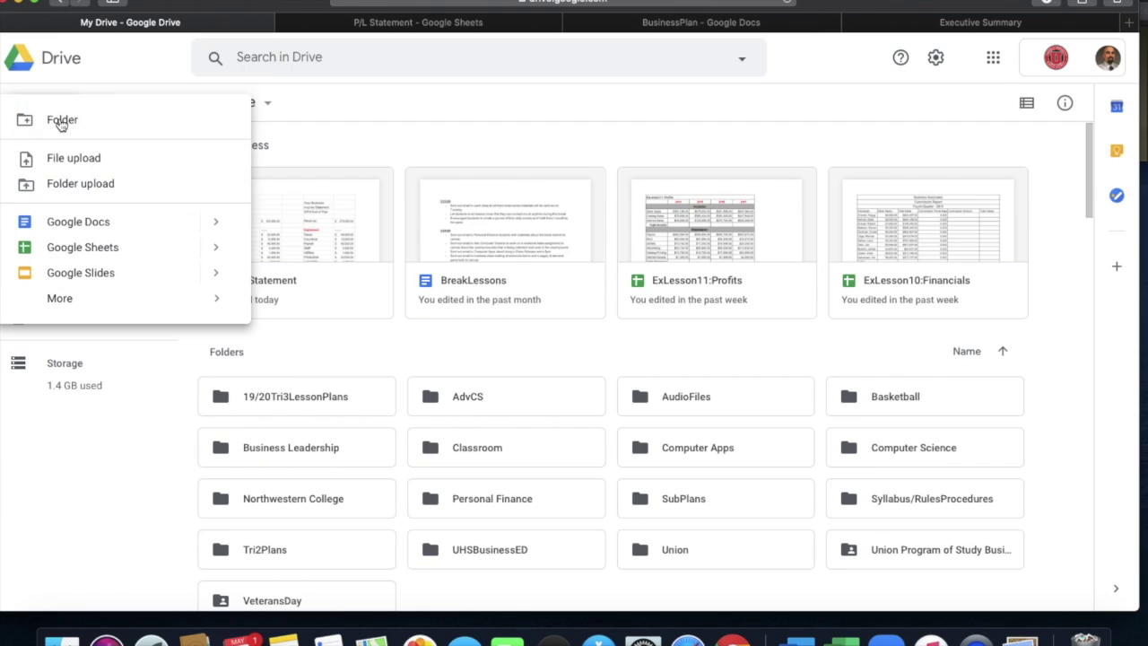
pyautogui.click(90, 225)
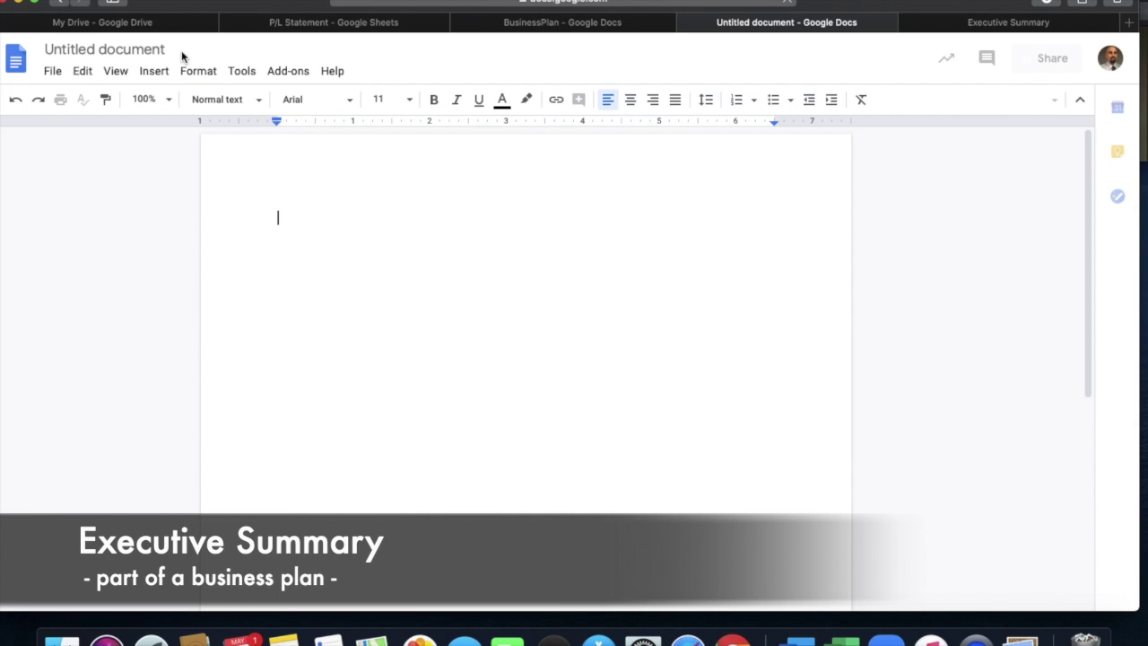
pyautogui.click(992, 27)
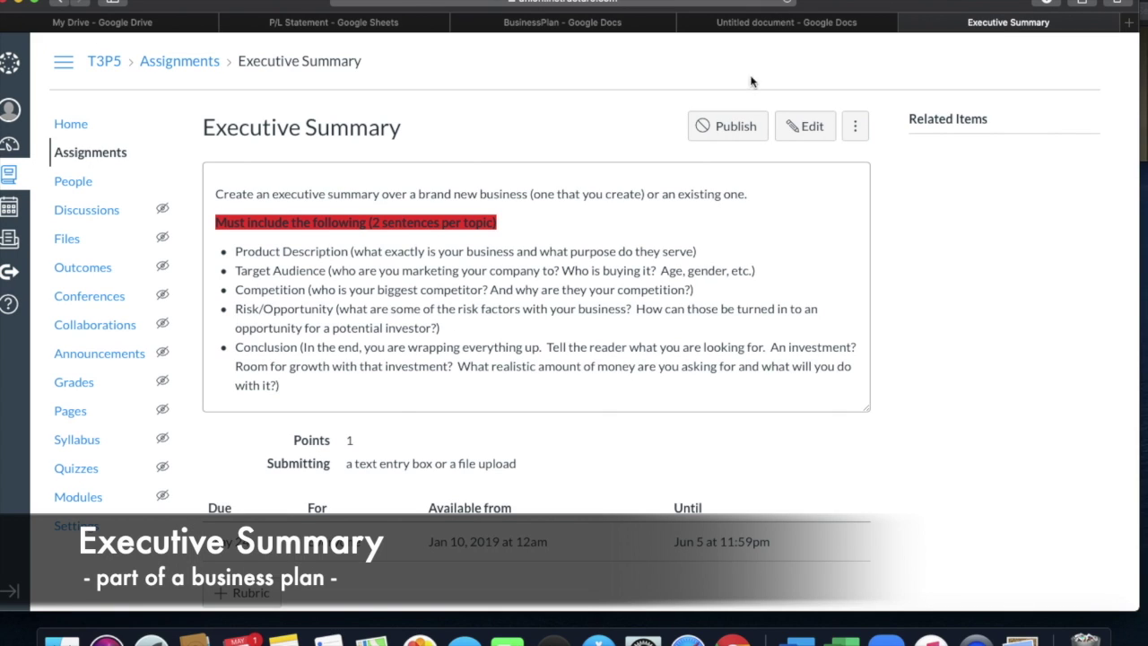
pyautogui.click(753, 25)
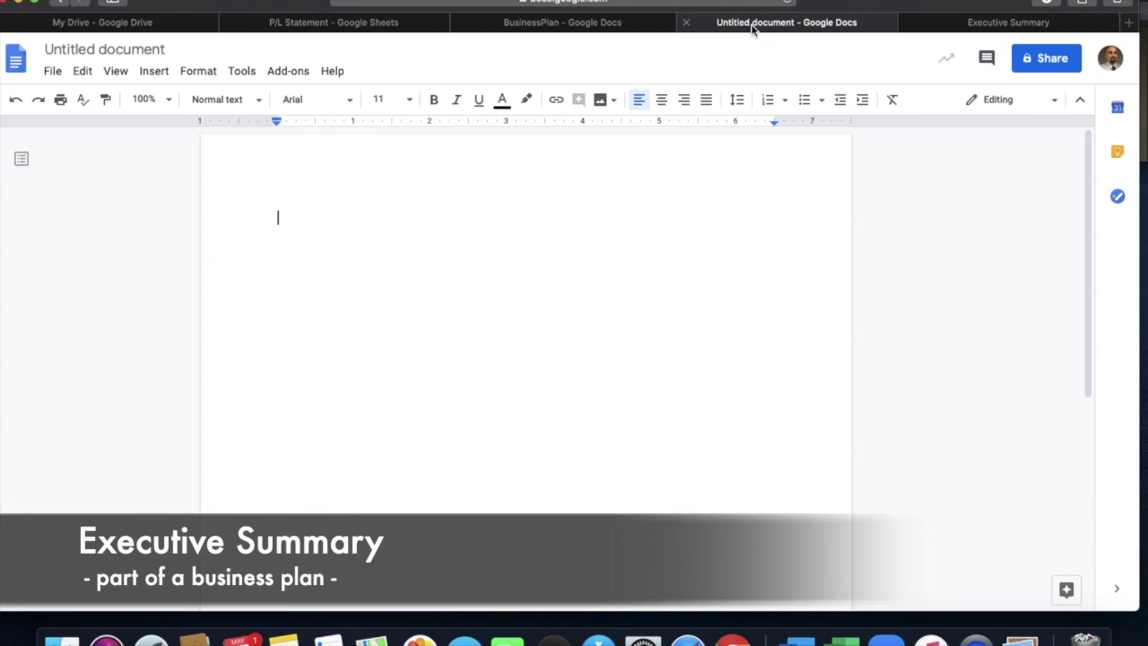
# Rename the new untitled document as "ExecSummary" and place the cursor in its empty body.
pyautogui.click(162, 49)
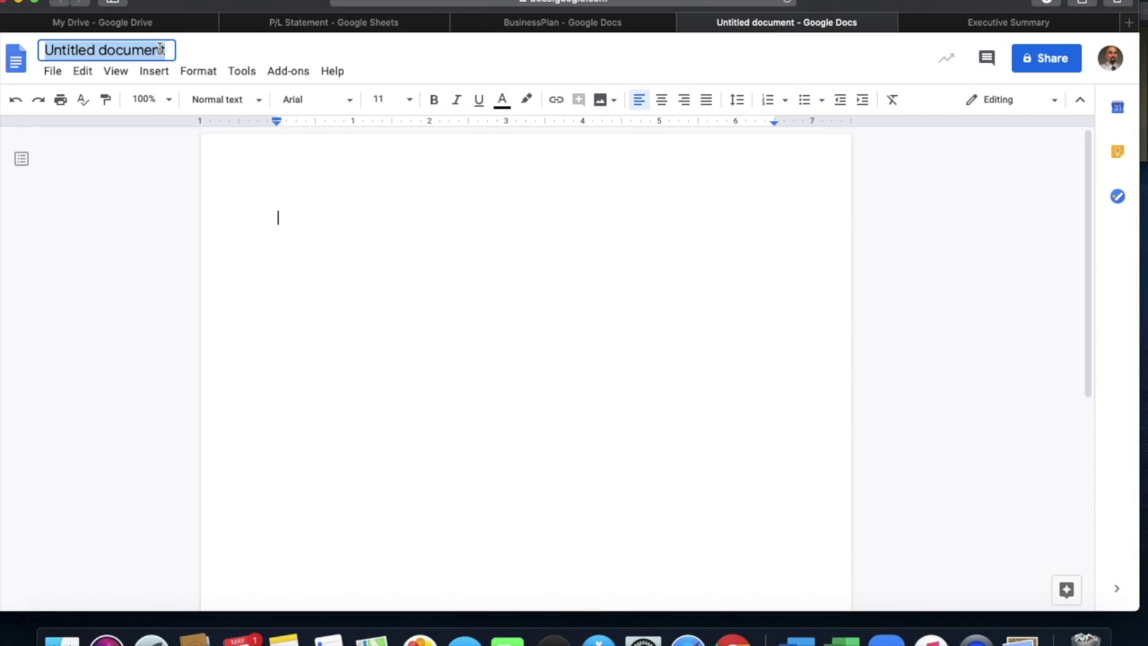
pyautogui.write('Exec')
pyautogui.press('Return')
pyautogui.write('S')
pyautogui.press('BackSpace')
pyautogui.click(78, 52)
pyautogui.write('Summary')
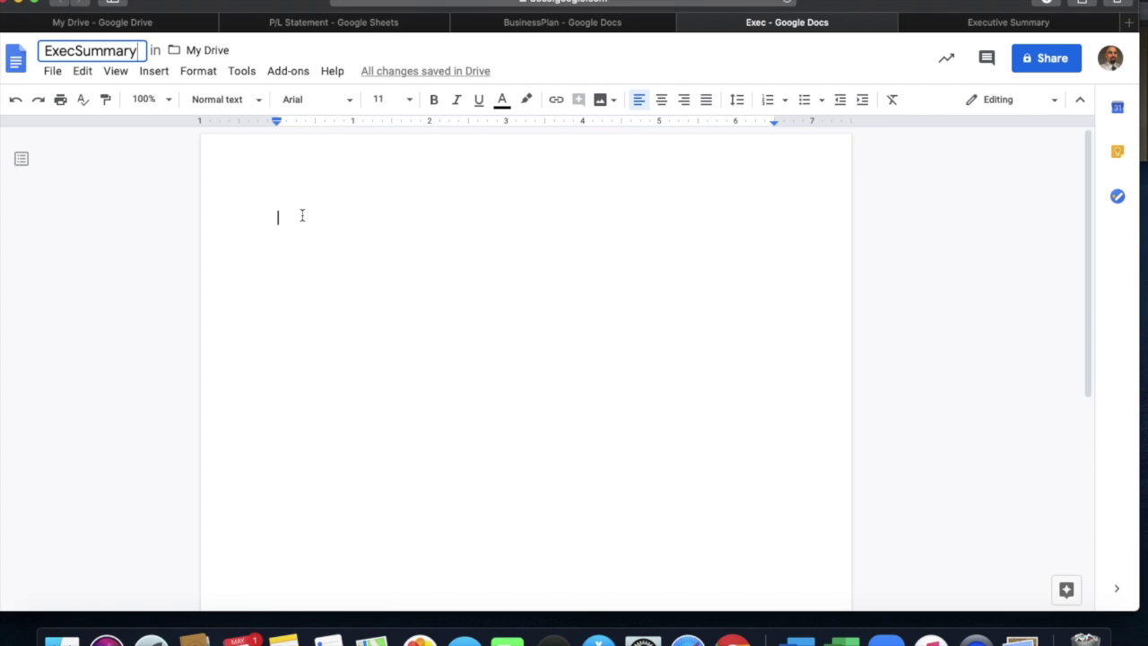
pyautogui.click(302, 215)
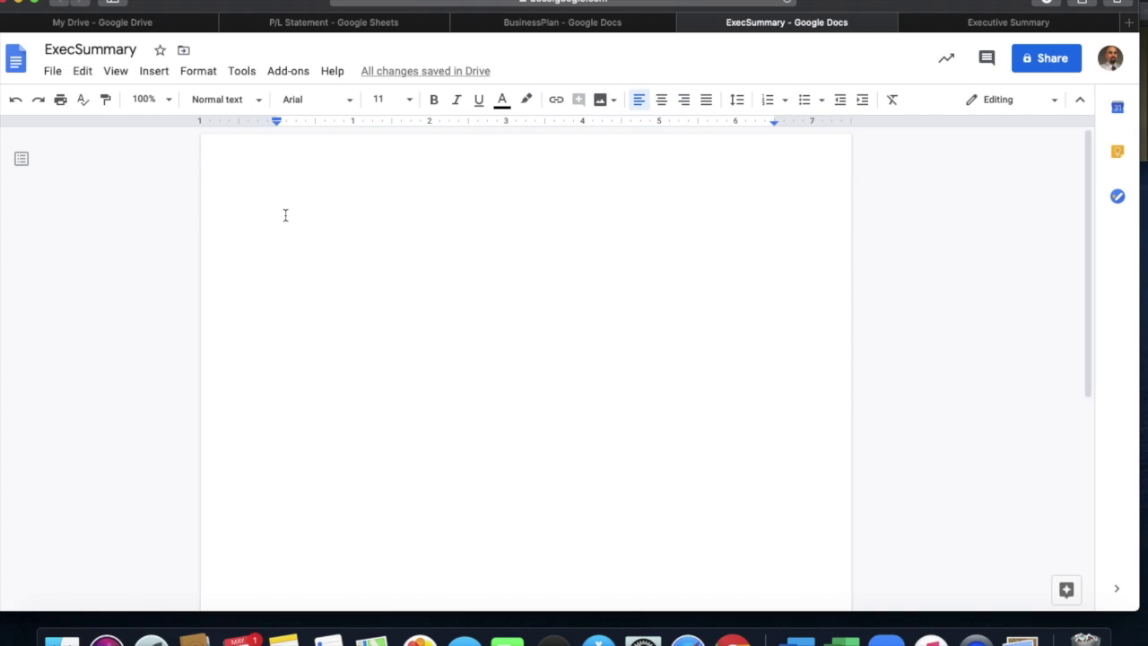
# Set the zoom level of the ExecSummary document to 150%.
pyautogui.click(169, 101)
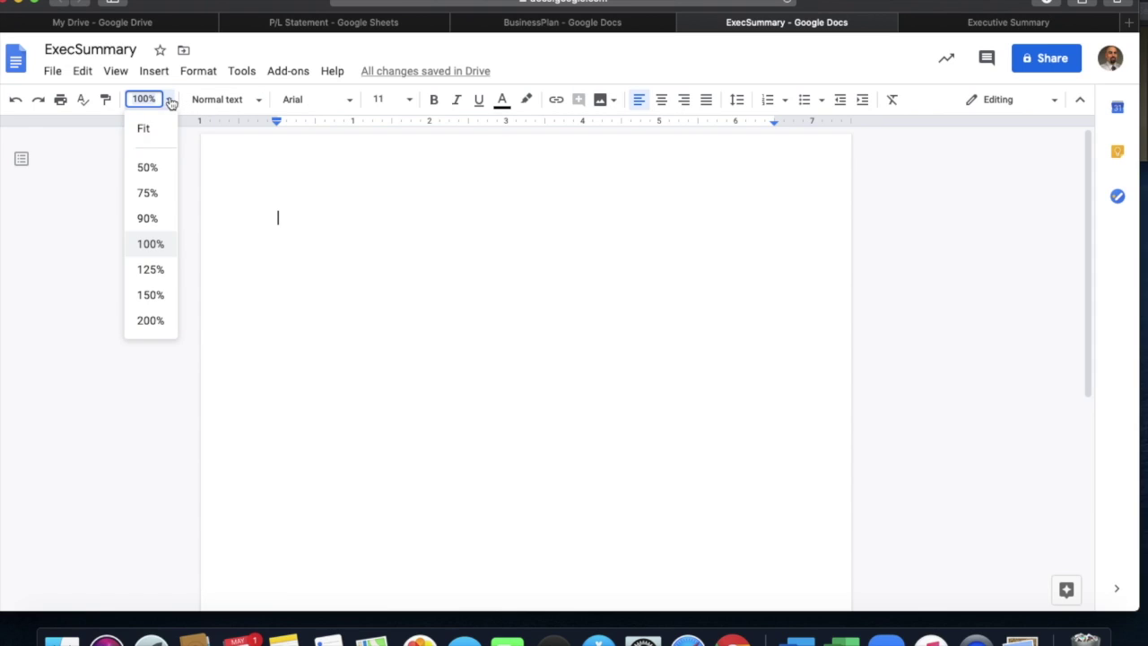
pyautogui.click(153, 244)
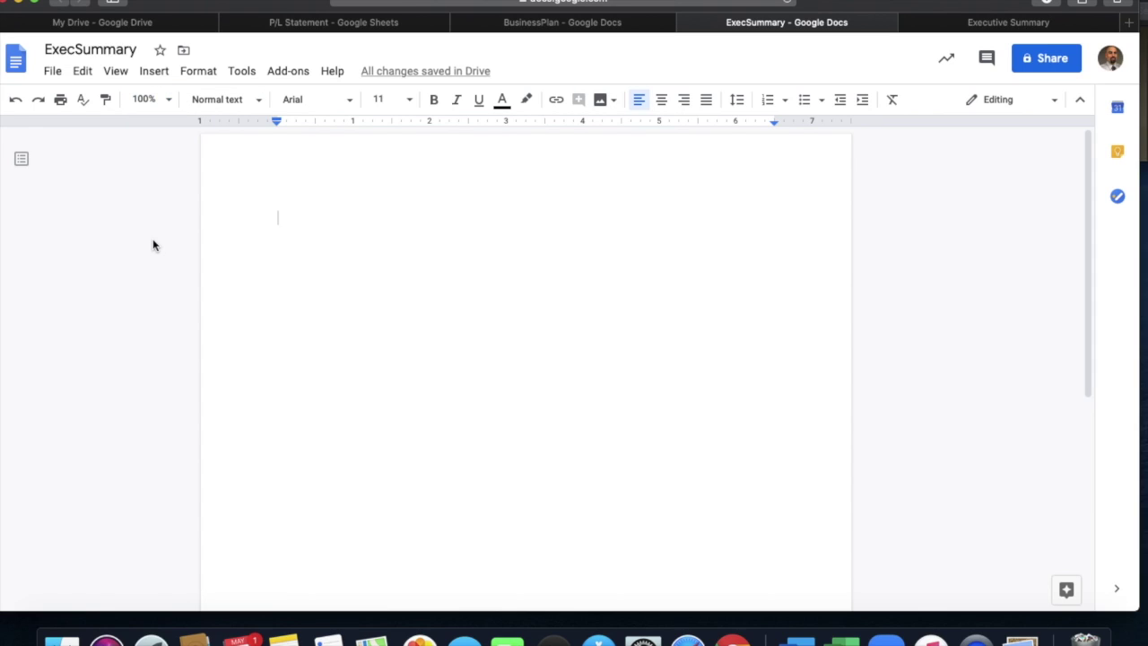
pyautogui.click(168, 100)
pyautogui.click(152, 295)
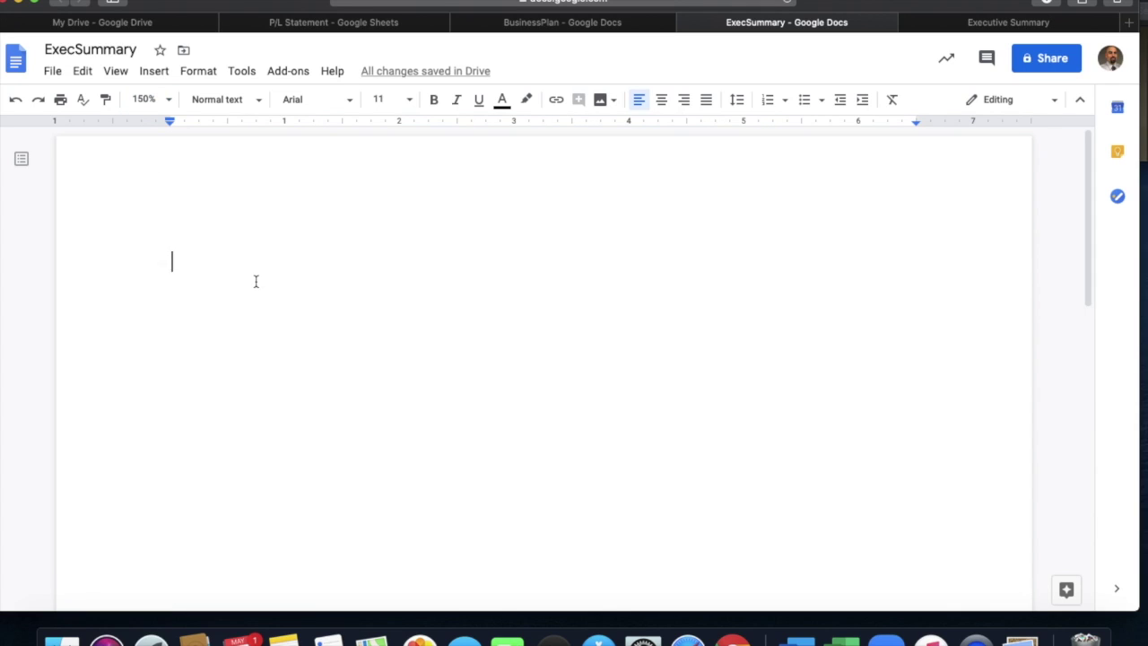
# Enter the title "Executive Summary" and, after a blank line, start a dashed list with the item "Product/Description/Objective".
pyautogui.write('Ex')
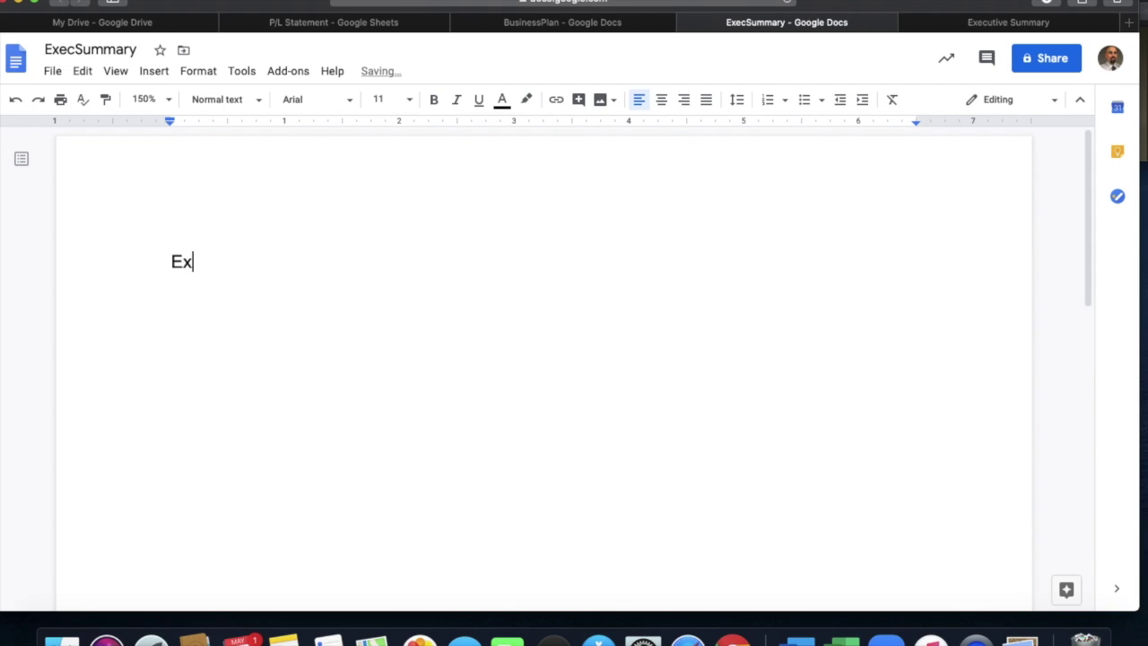
pyautogui.write('ecutive Summary')
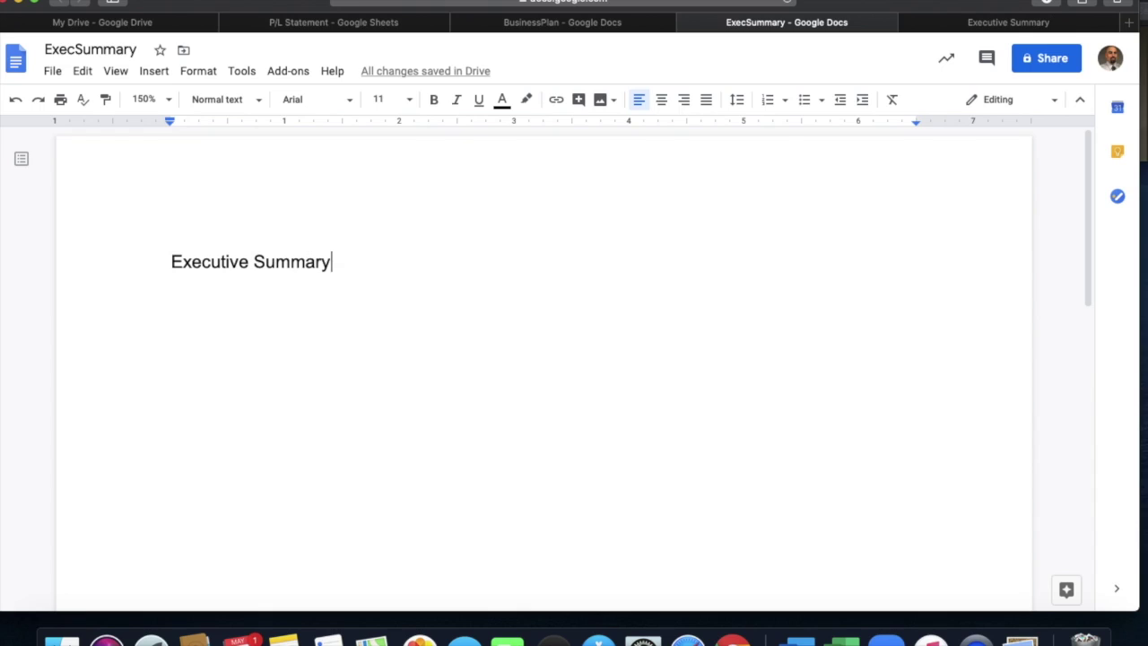
pyautogui.press('Return')
pyautogui.press('Return')
pyautogui.write('- ')
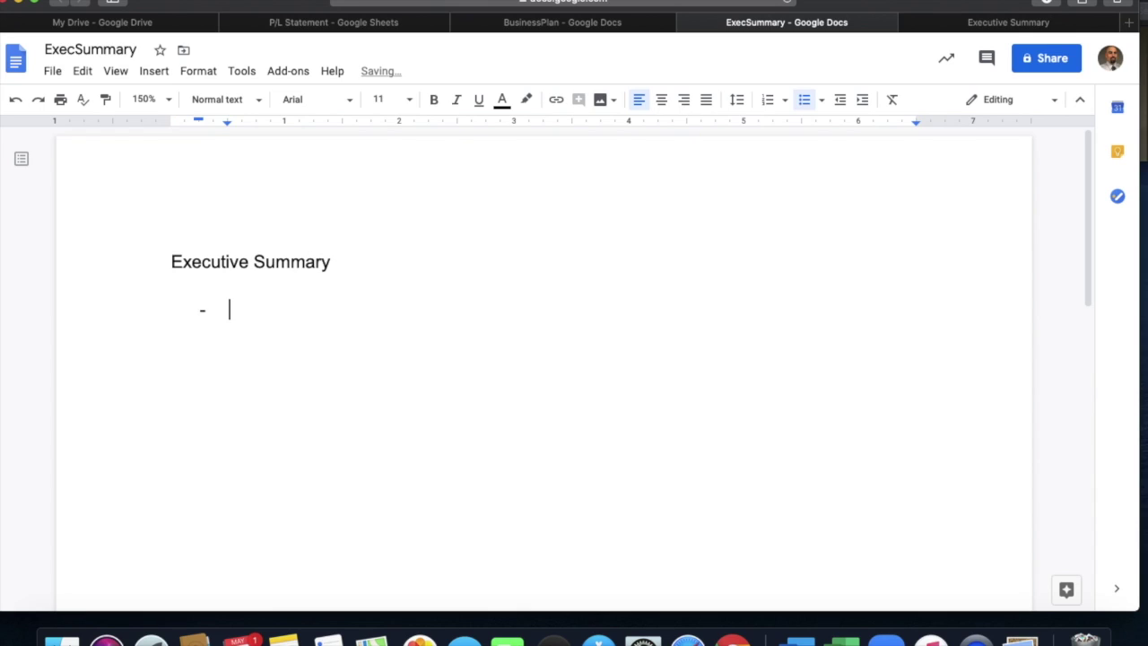
pyautogui.write('Product')
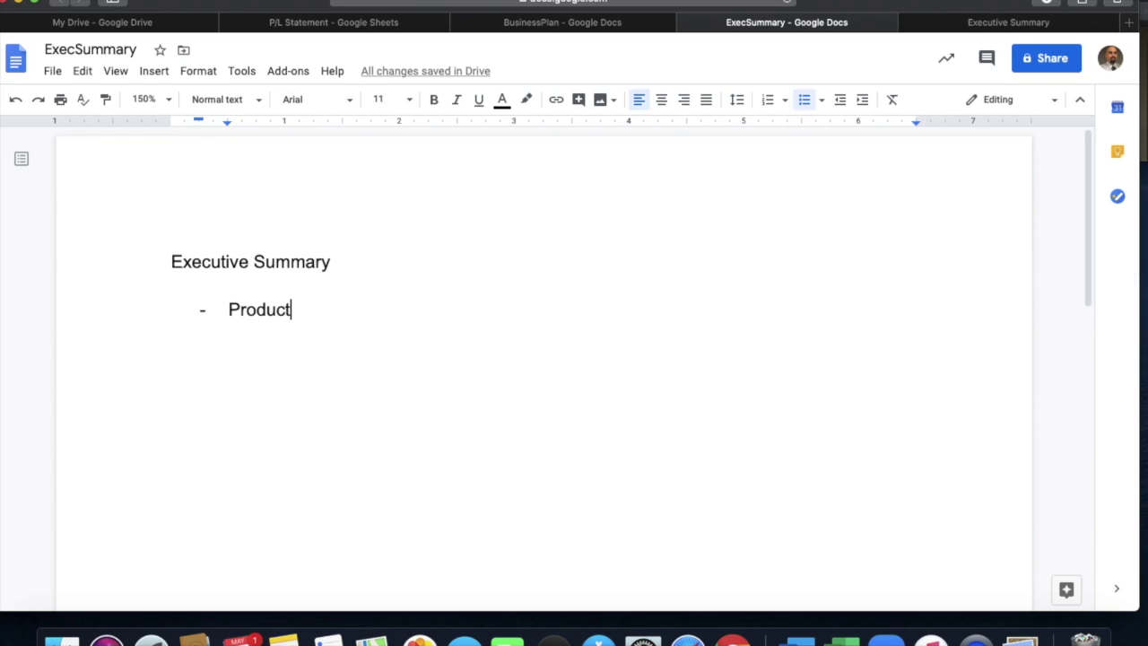
pyautogui.write('/Description')
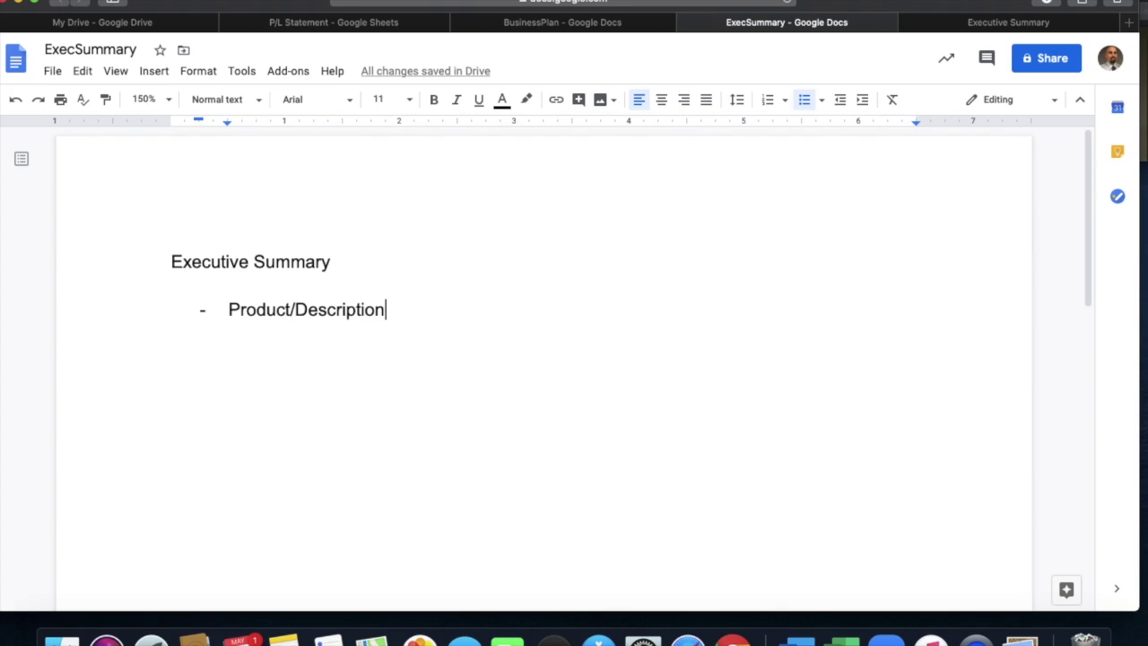
pyautogui.write('/Objective')
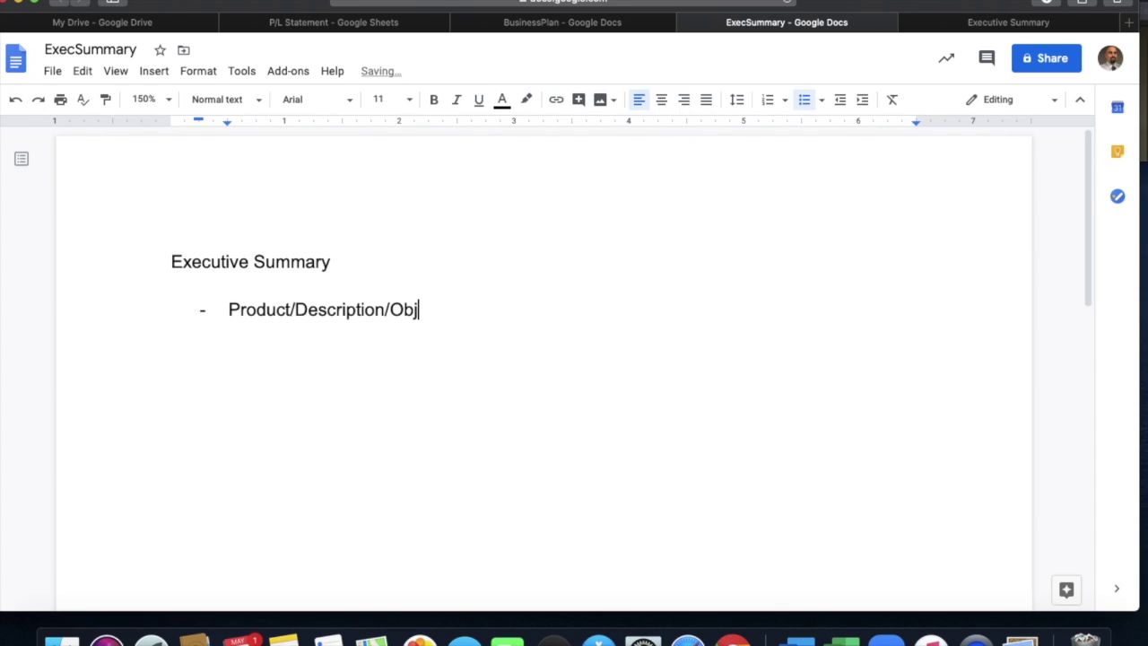
# Add an indented sub-item under "Product/Description/Objective" reading "The company is a ------- (2 sentences)".
pyautogui.press('Return')
pyautogui.press('Tab')
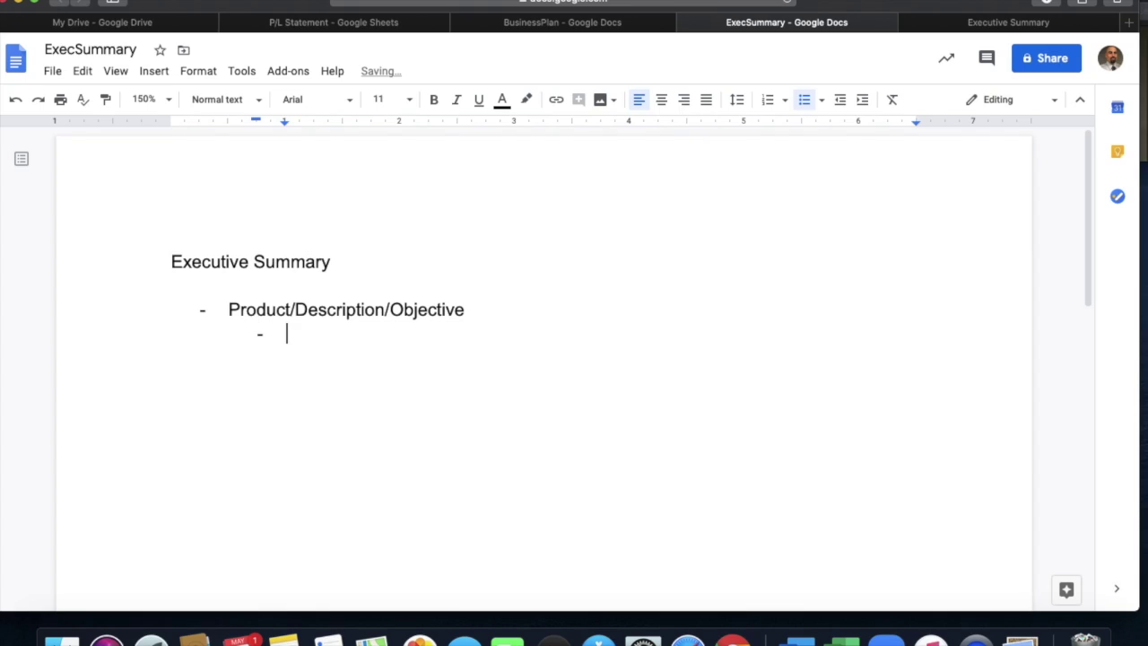
pyautogui.write('Thi')
pyautogui.press('BackSpace')
pyautogui.write('e company')
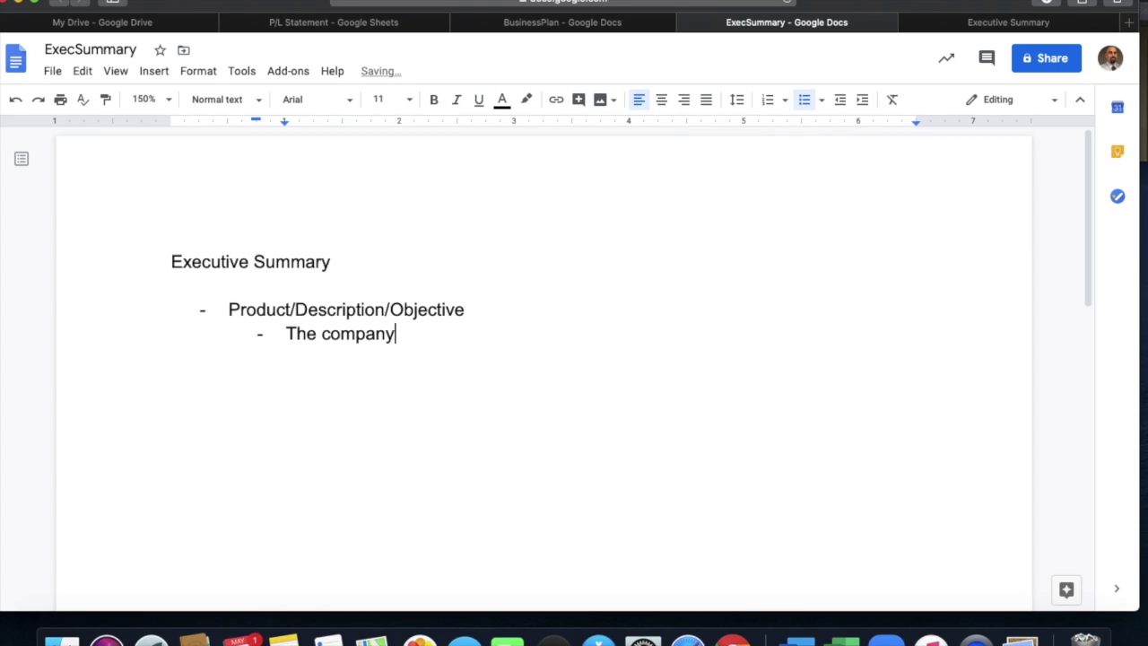
pyautogui.write(' is a ------- (2 sentences)')
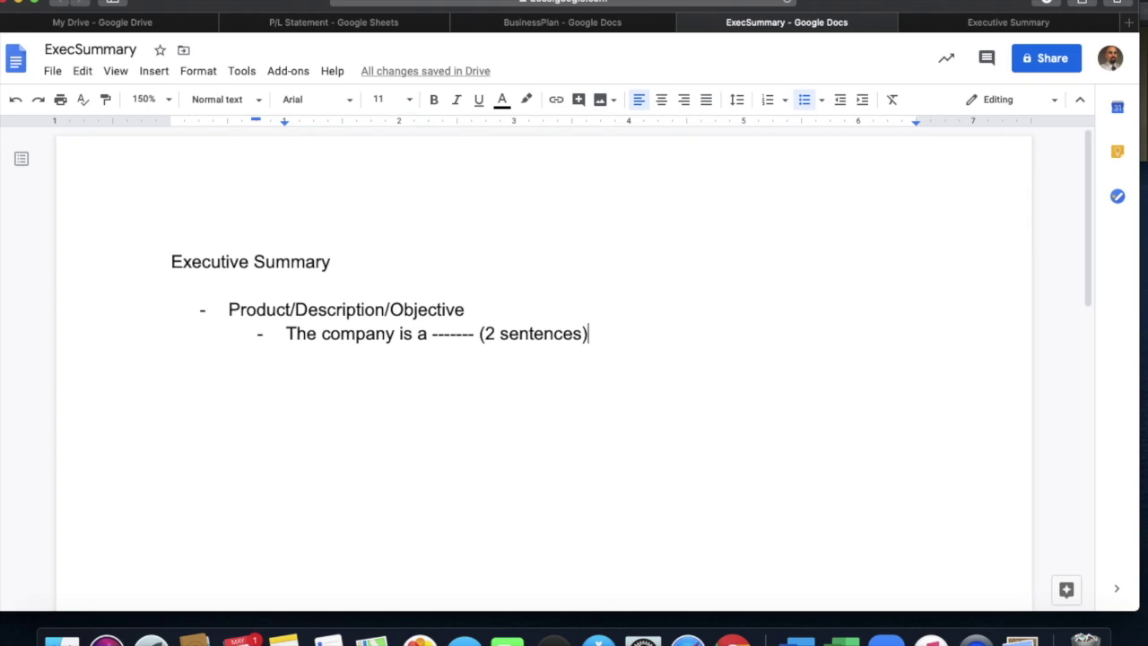
# Add a second sub-item under "Product/Description/Objective" reading "Example - My company is a mixed martial arts business. We".
pyautogui.press('Return')
pyautogui.write('Exa')
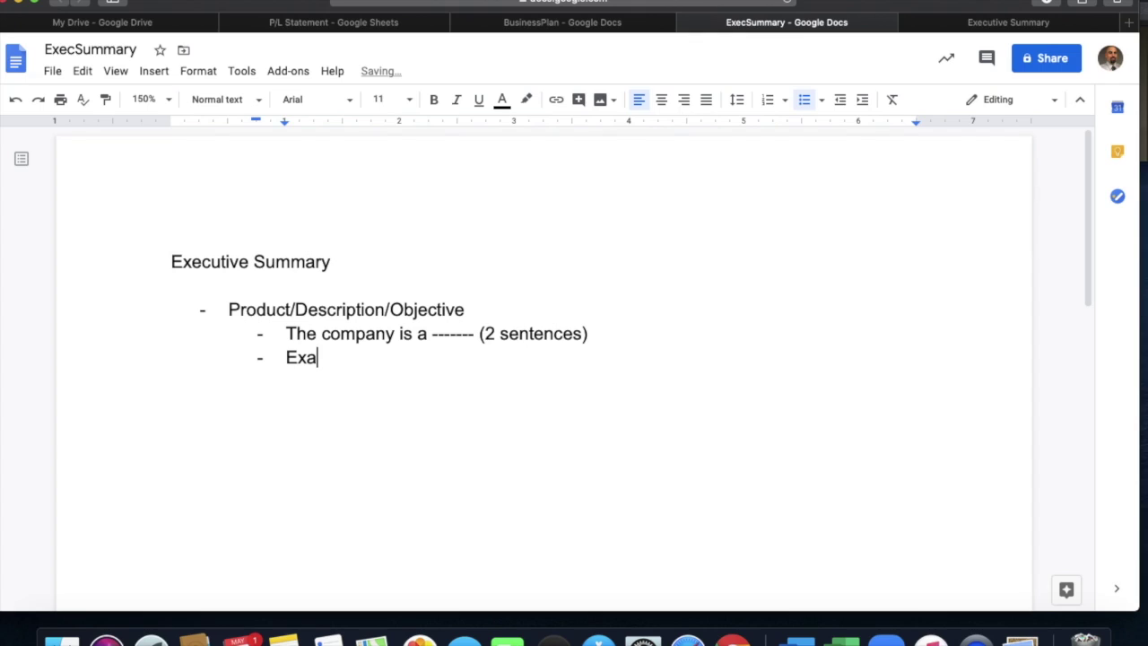
pyautogui.write('mple - My')
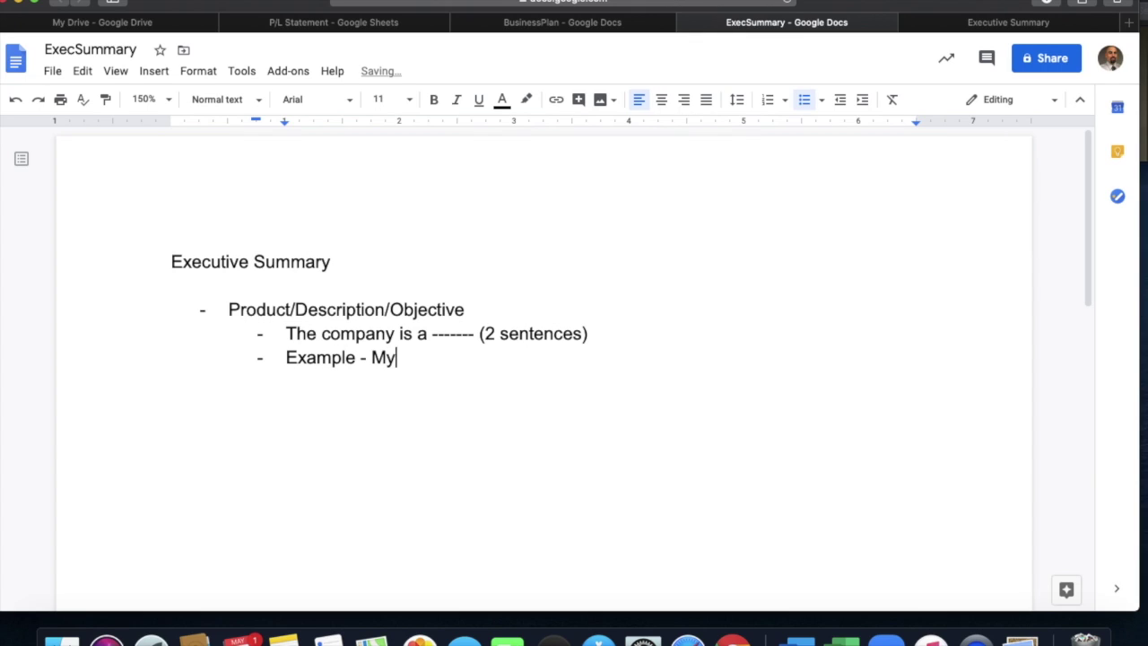
pyautogui.write(' company is a mi')
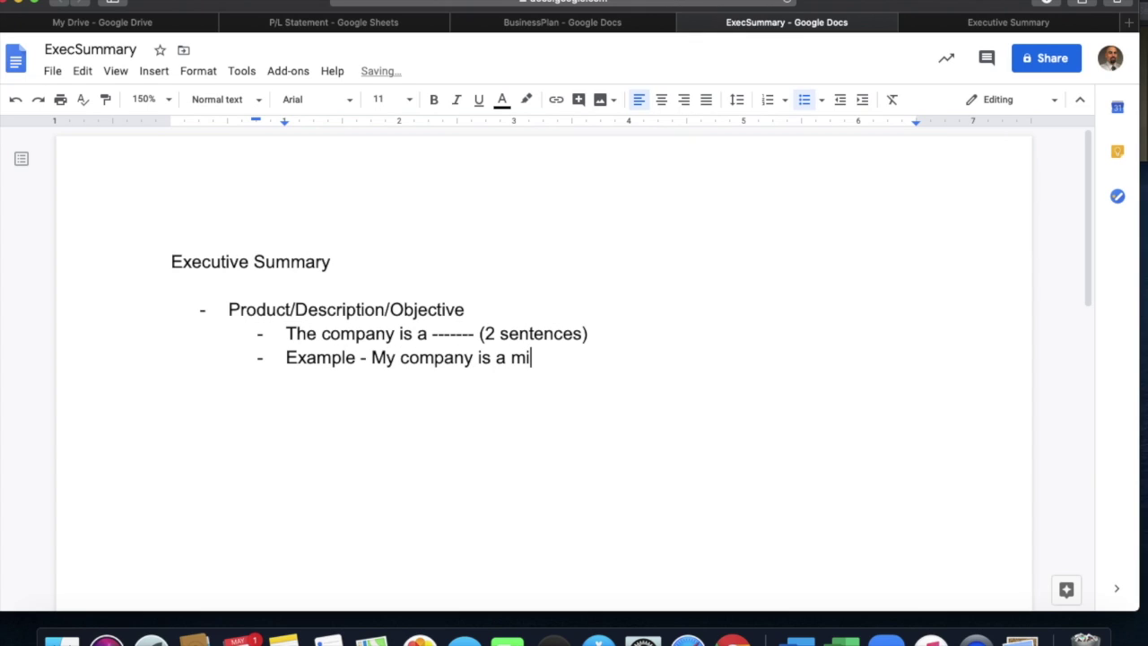
pyautogui.write('xed martial art')
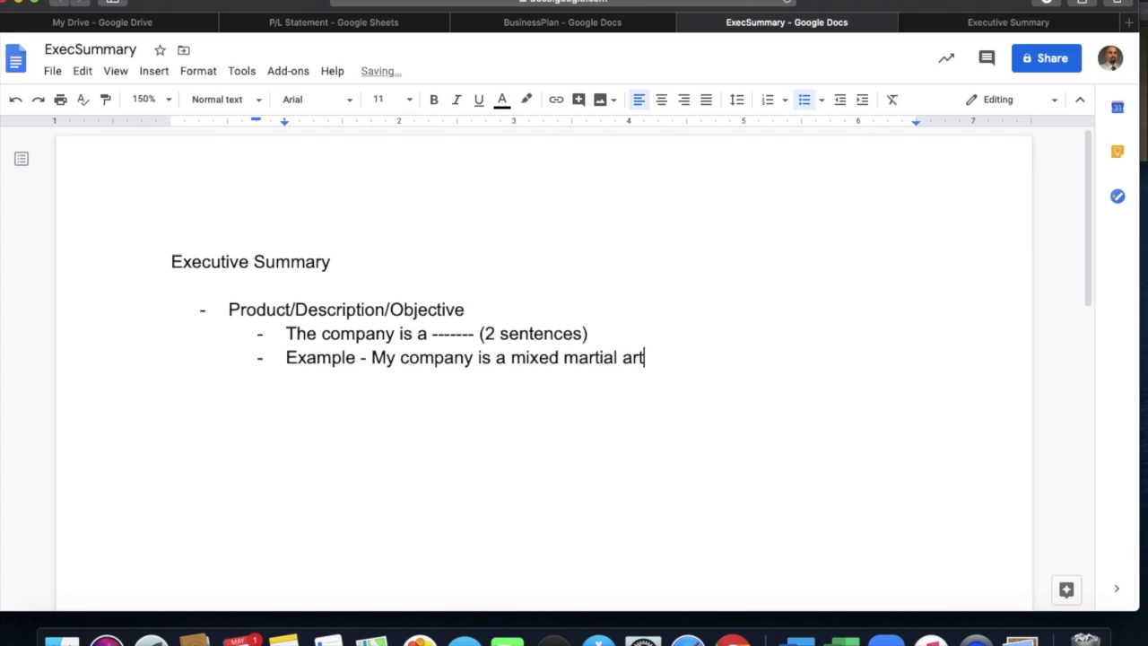
pyautogui.write('s business.  We ')
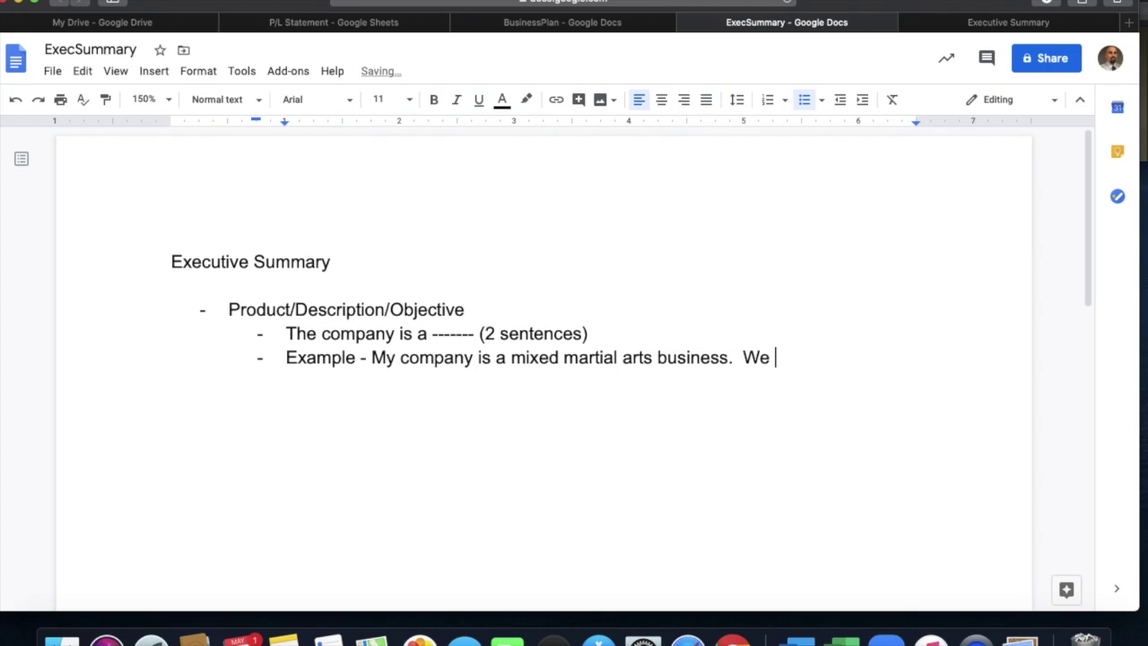
# Continue the example sentence after "We" with "host or hold MMA events across the midwest.".
pyautogui.write('host n')
pyautogui.press('BackSpace')
pyautogui.write('or hold MMA ')
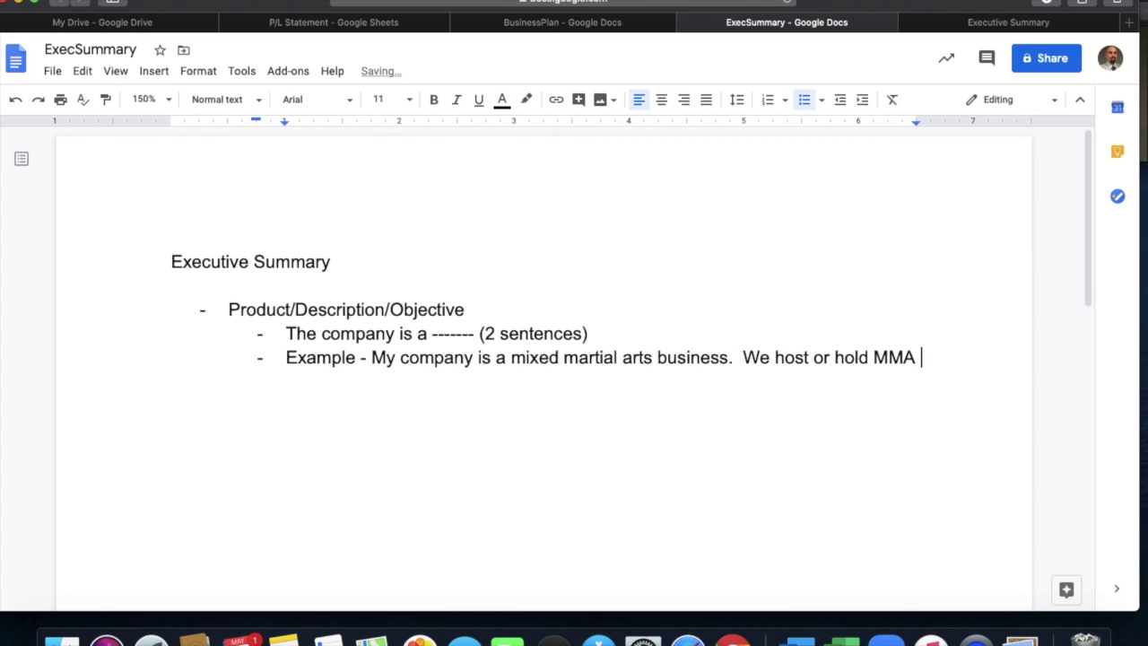
pyautogui.write('events a')
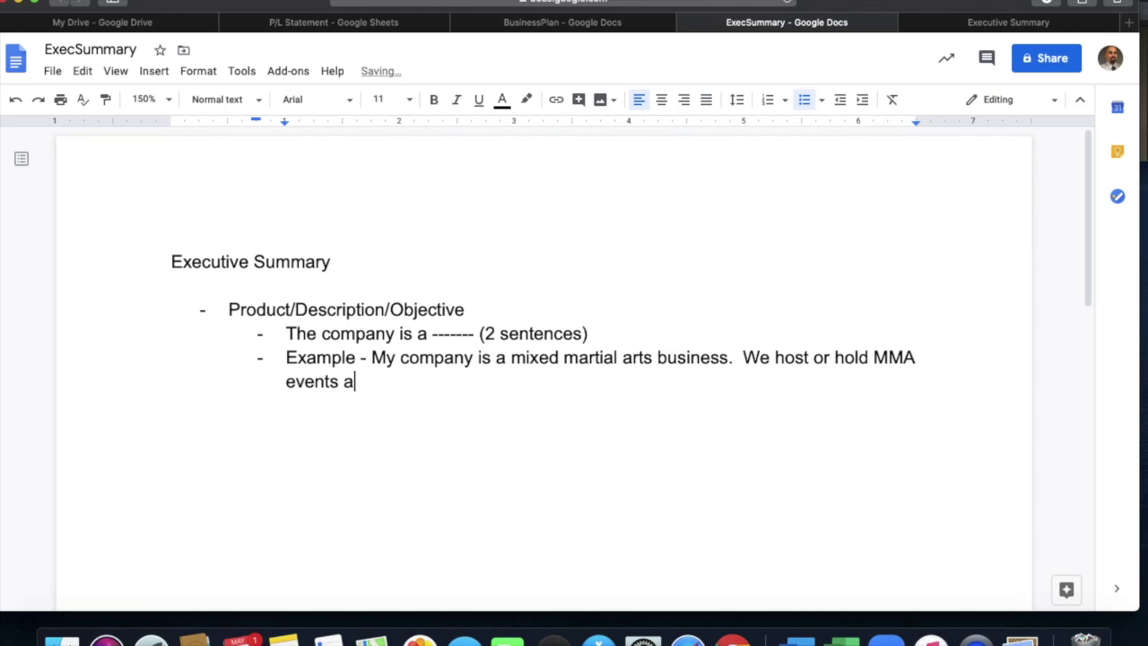
pyautogui.write('cross the midew')
pyautogui.press('BackSpace')
pyautogui.press('BackSpace')
pyautogui.write('west.')
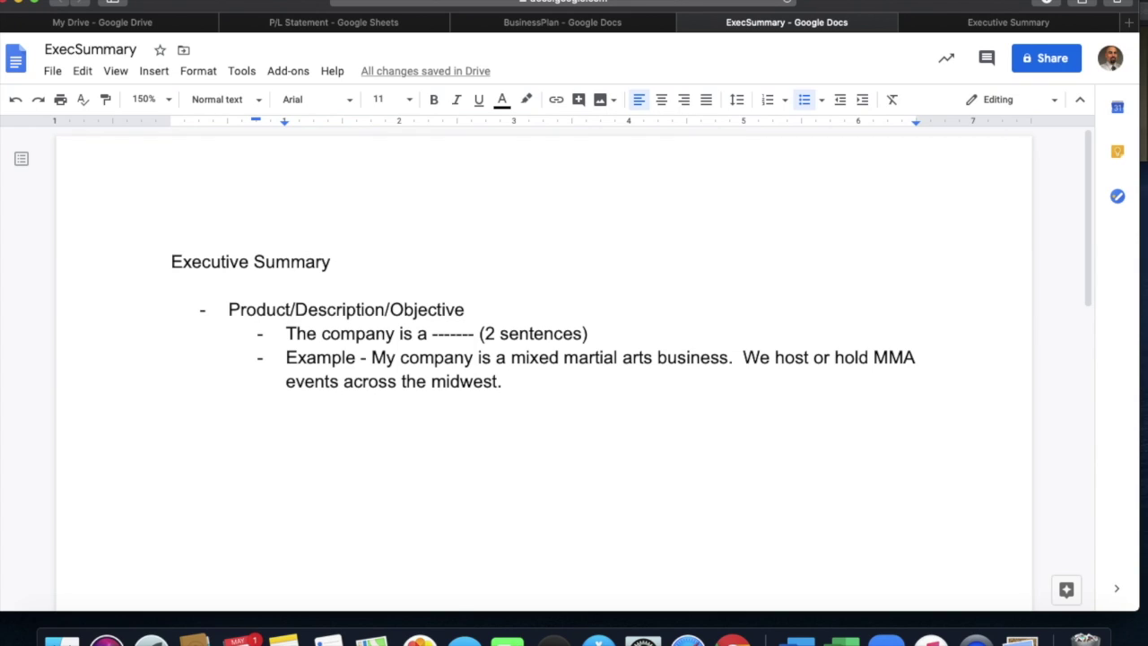
# Append the sentence "Showcasing different athletes from all over the country." to the example sub-item.
pyautogui.write('Showcas')
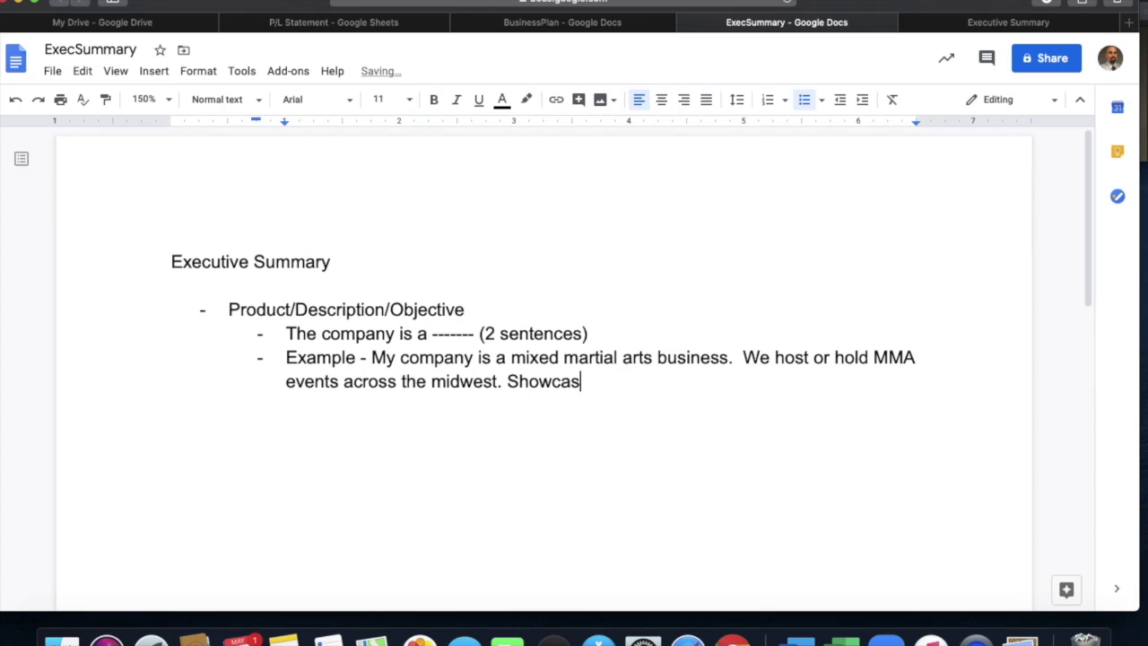
pyautogui.write('ing different at')
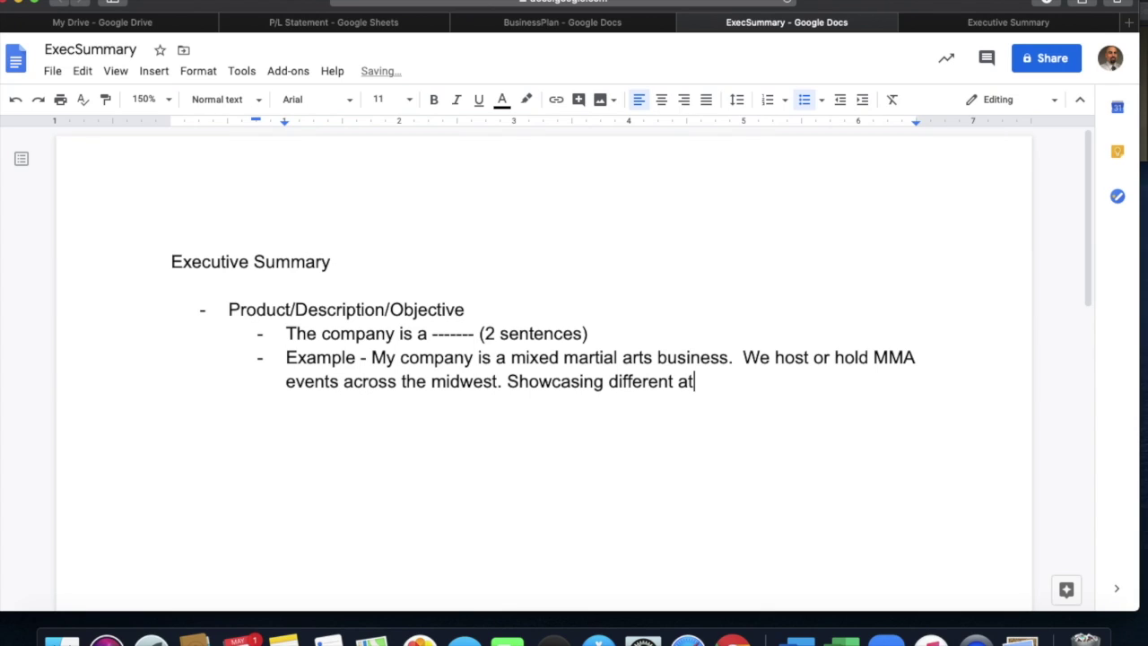
pyautogui.write('hletes from all ove')
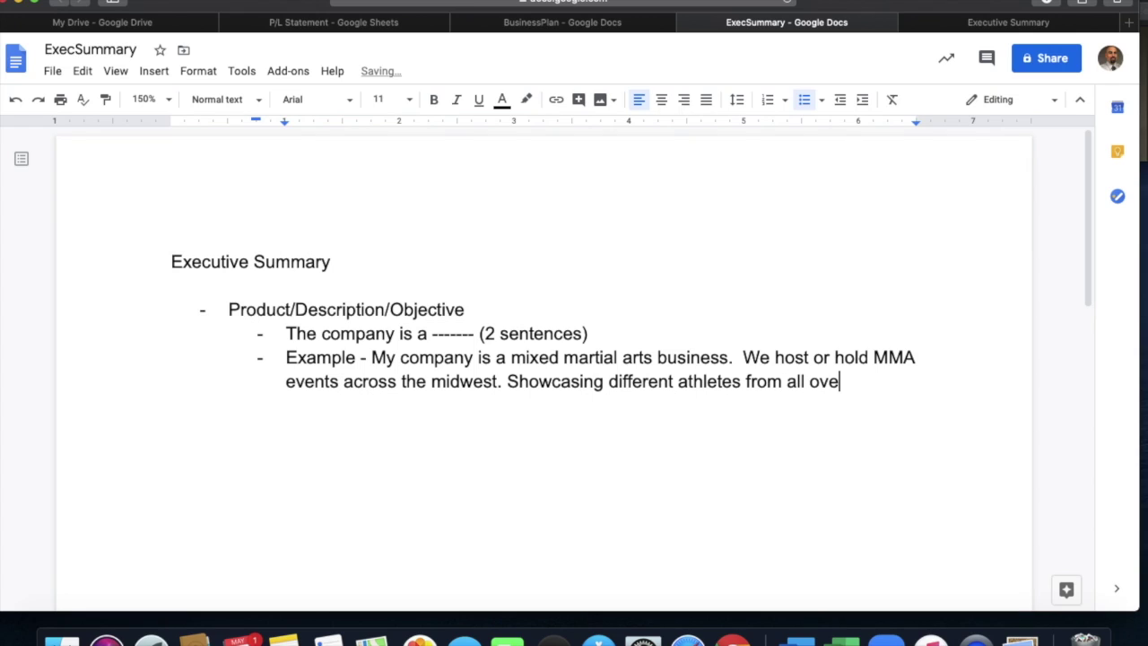
pyautogui.write('r the country')
pyautogui.press('BackSpace')
pyautogui.write('ry.')
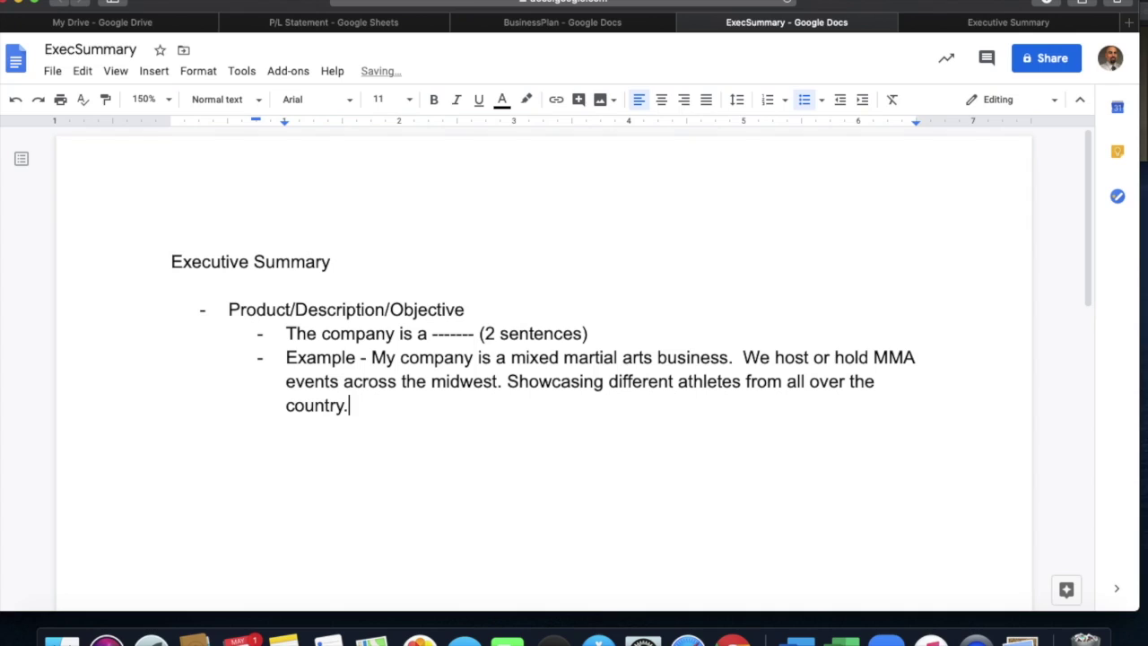
# Add a main list item "Target Audience" with an indented sub-item reading "Audience age, gender, etc.".
pyautogui.press('Return')
pyautogui.hotkey('shift', 'Tab')
pyautogui.write('Target ')
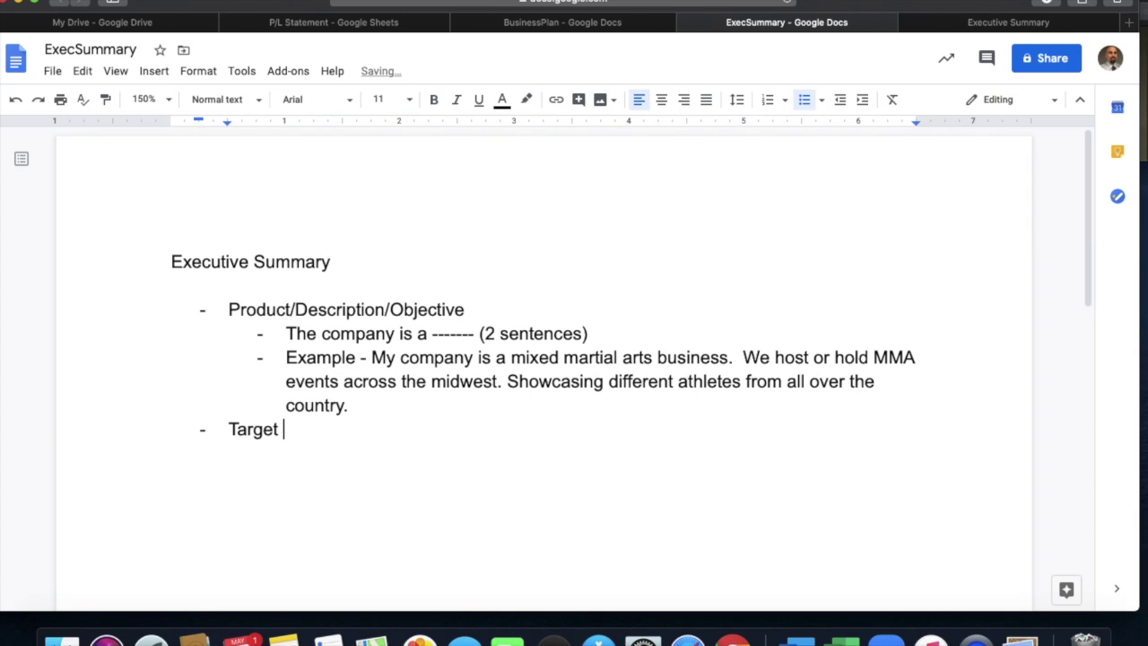
pyautogui.write('Audience')
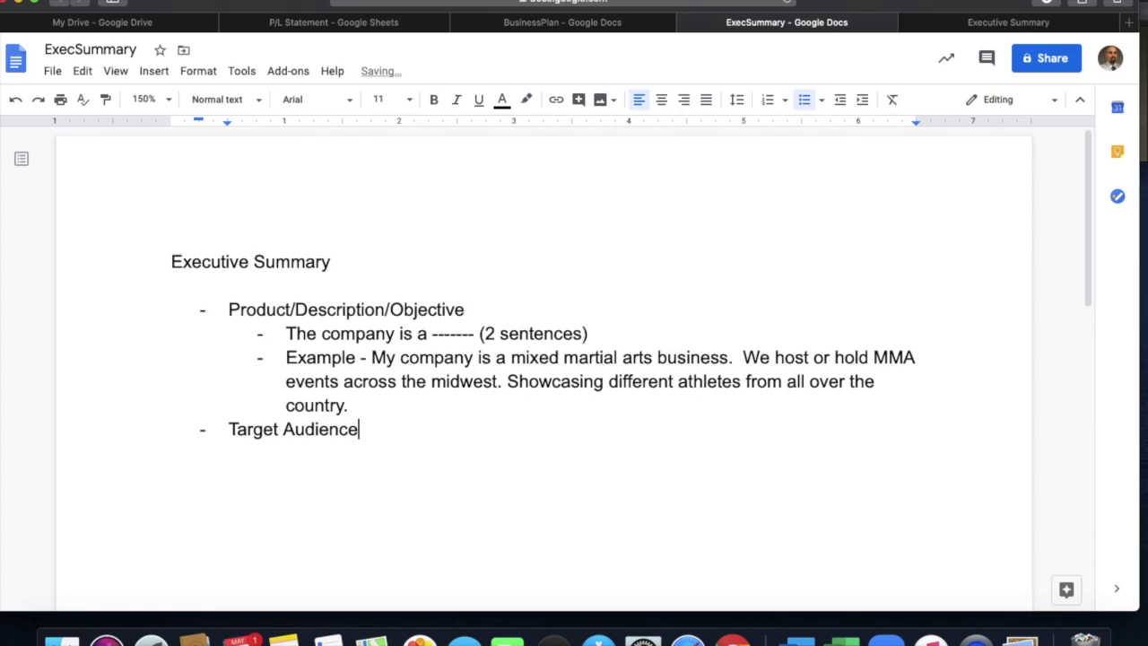
pyautogui.press('Return')
pyautogui.press('Tab')
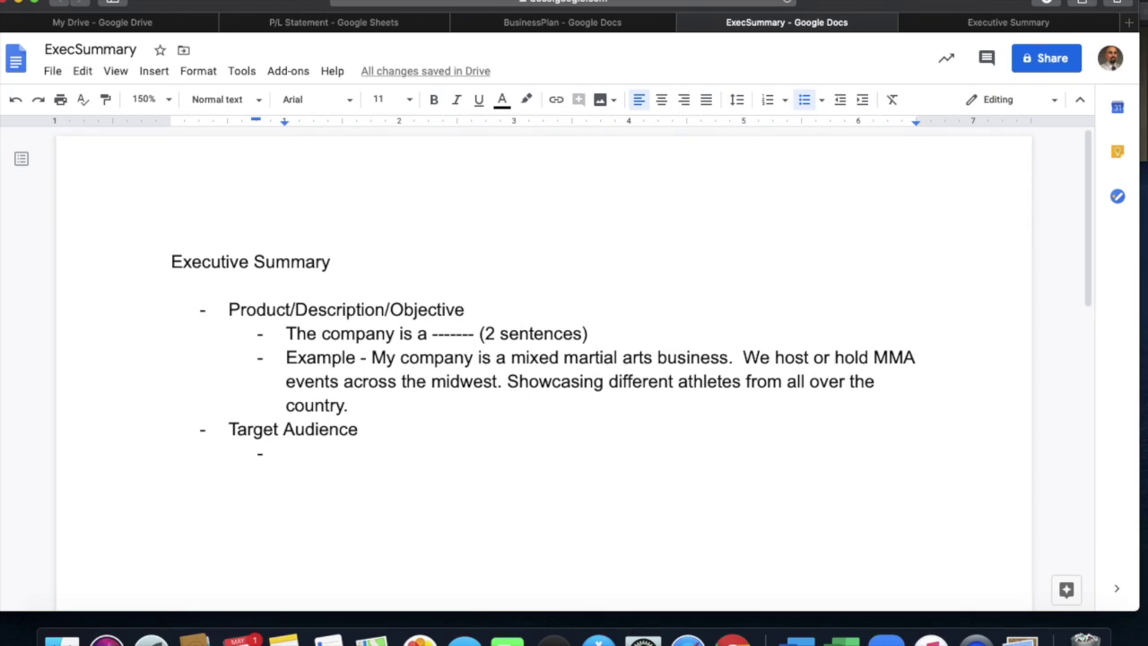
pyautogui.write('Audiene')
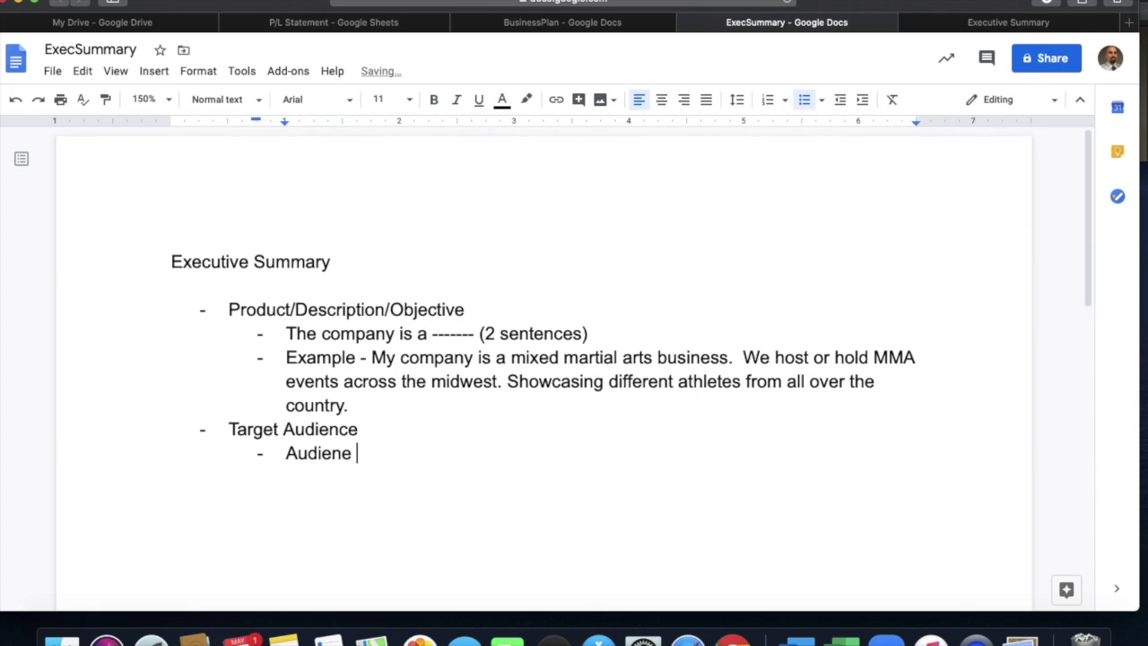
pyautogui.press('BackSpace')
pyautogui.write('ce age, gender, etc.')
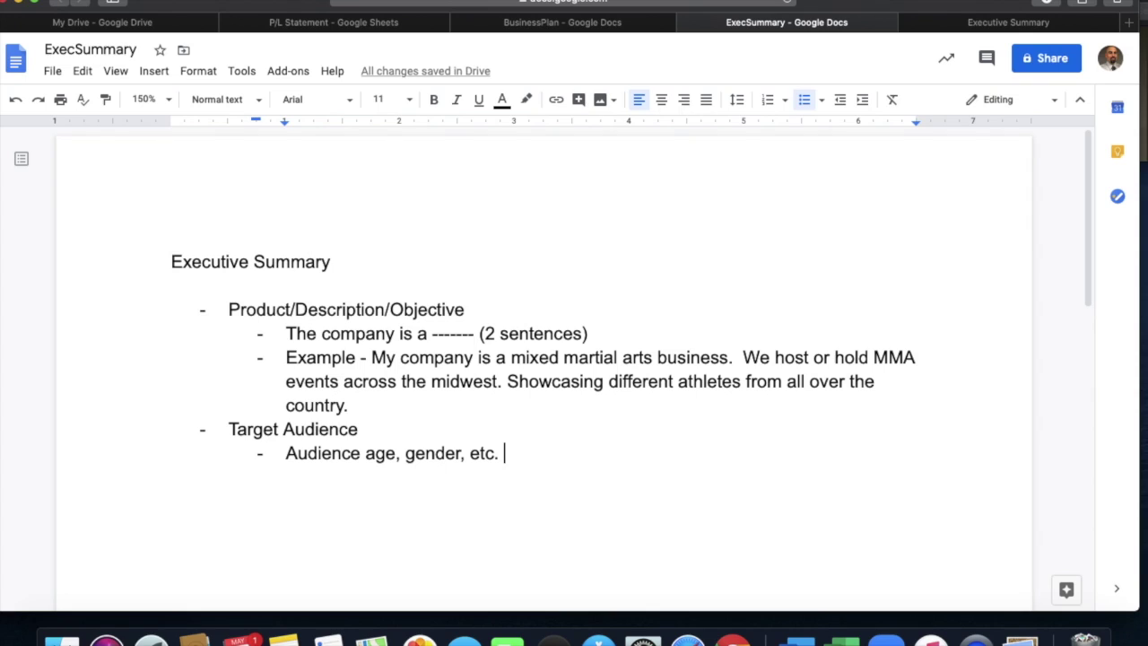
# Add a second sub-item under "Target Audience" reading "Example - The fans consist of male 55%/female 45%".
pyautogui.press('Return')
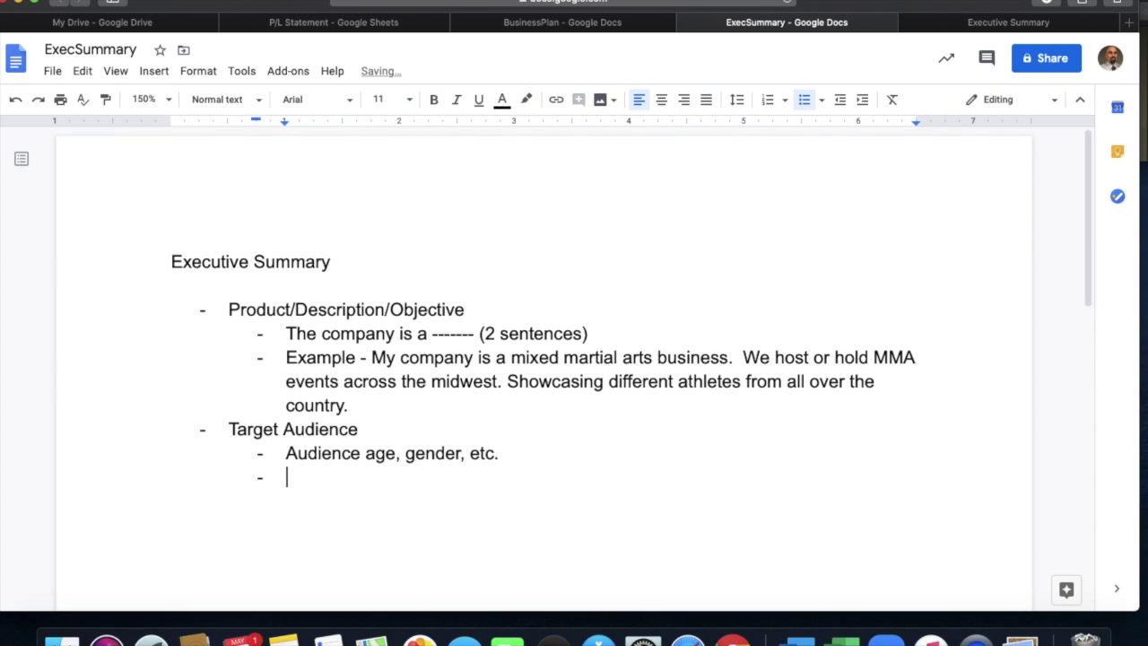
pyautogui.write('Example - The a')
pyautogui.press('BackSpace')
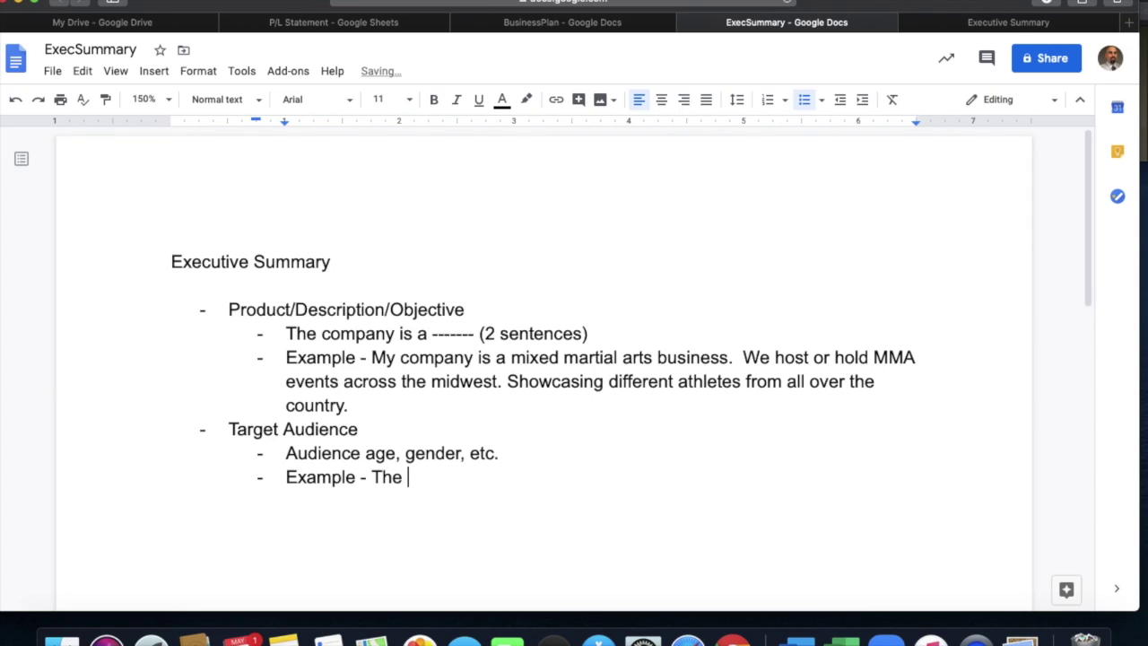
pyautogui.write('fans consist of')
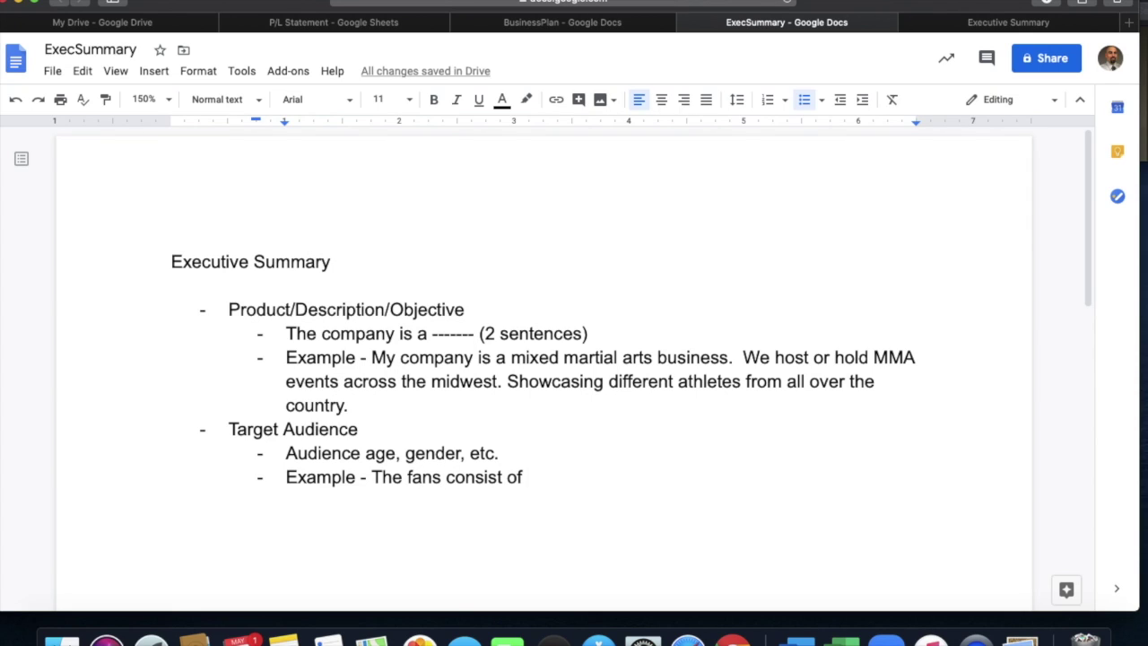
pyautogui.write(' male 55')
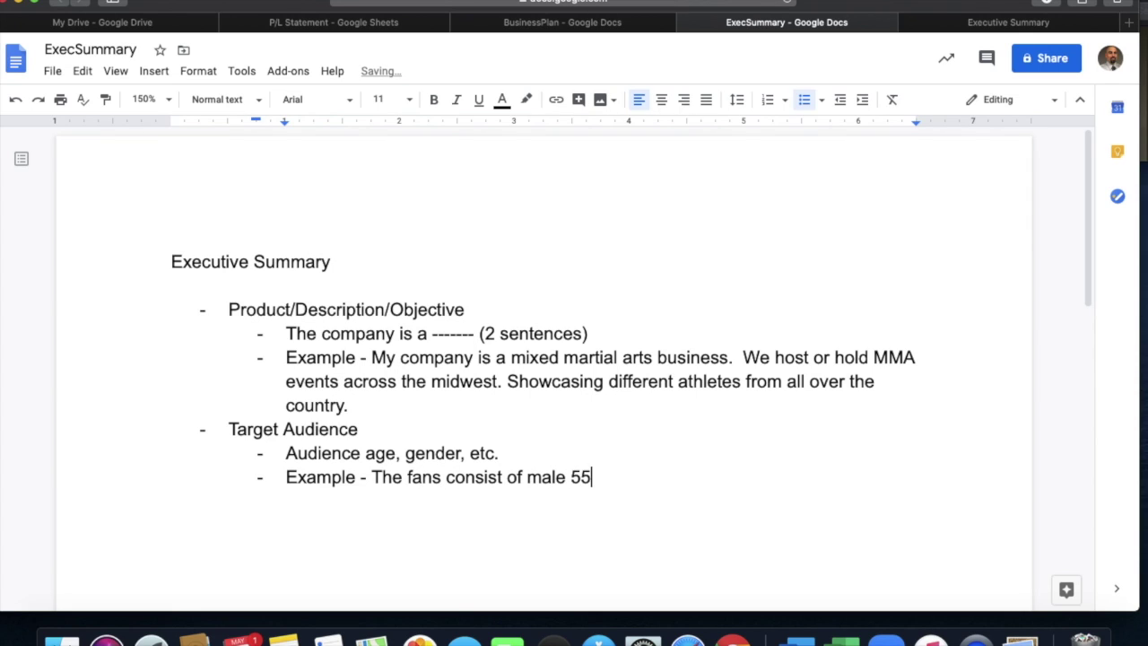
pyautogui.write('%/female ')
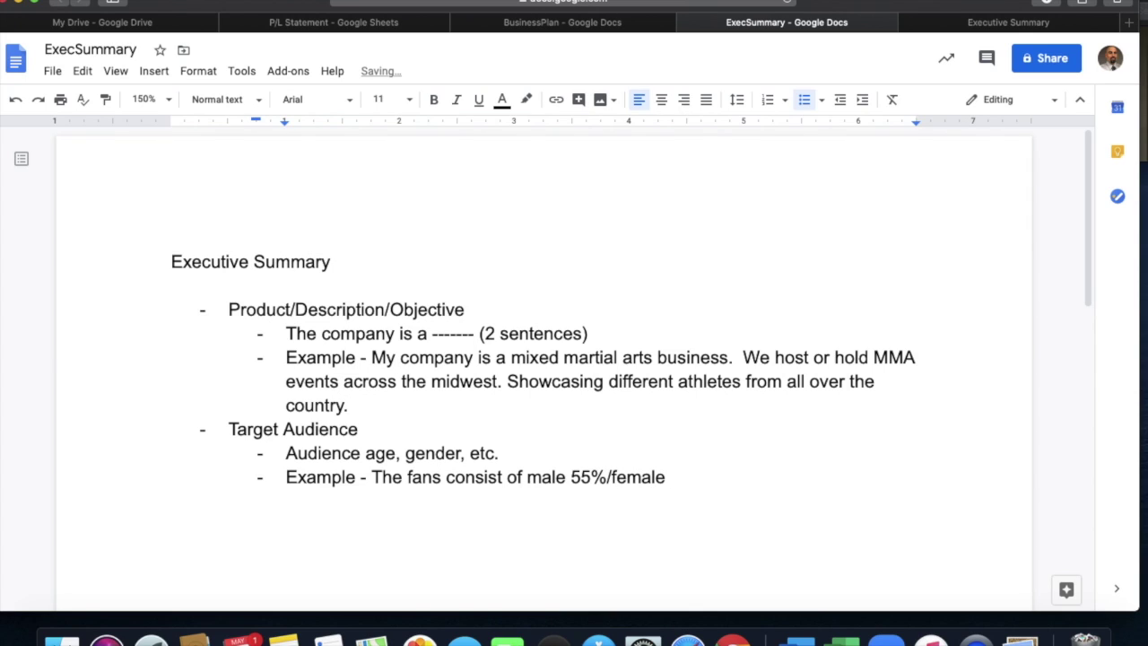
pyautogui.write('45%')
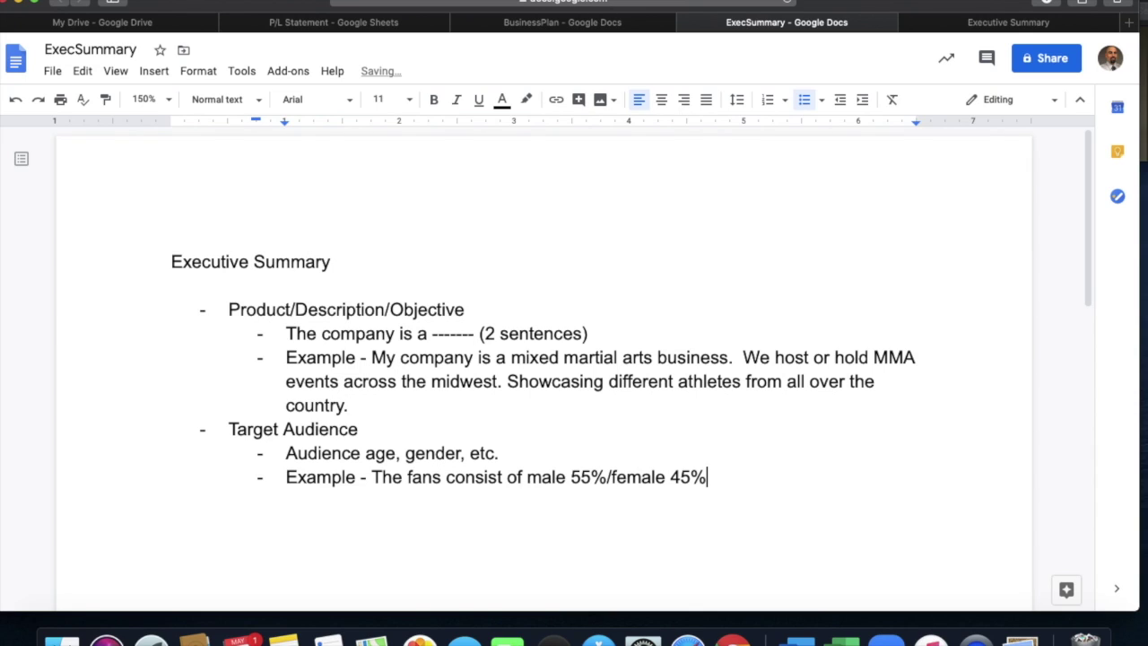
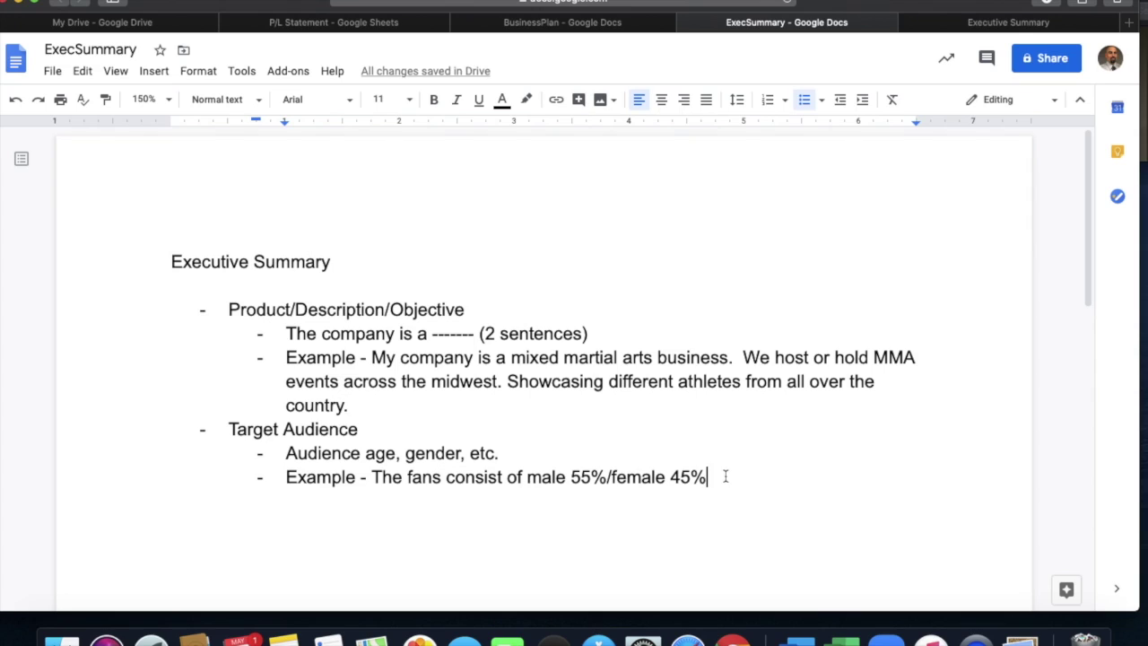
# Add a nested item reading "Age range of 18-54" beneath the Target Audience example.
pyautogui.press('Return')
pyautogui.press('Tab')
pyautogui.write('A')
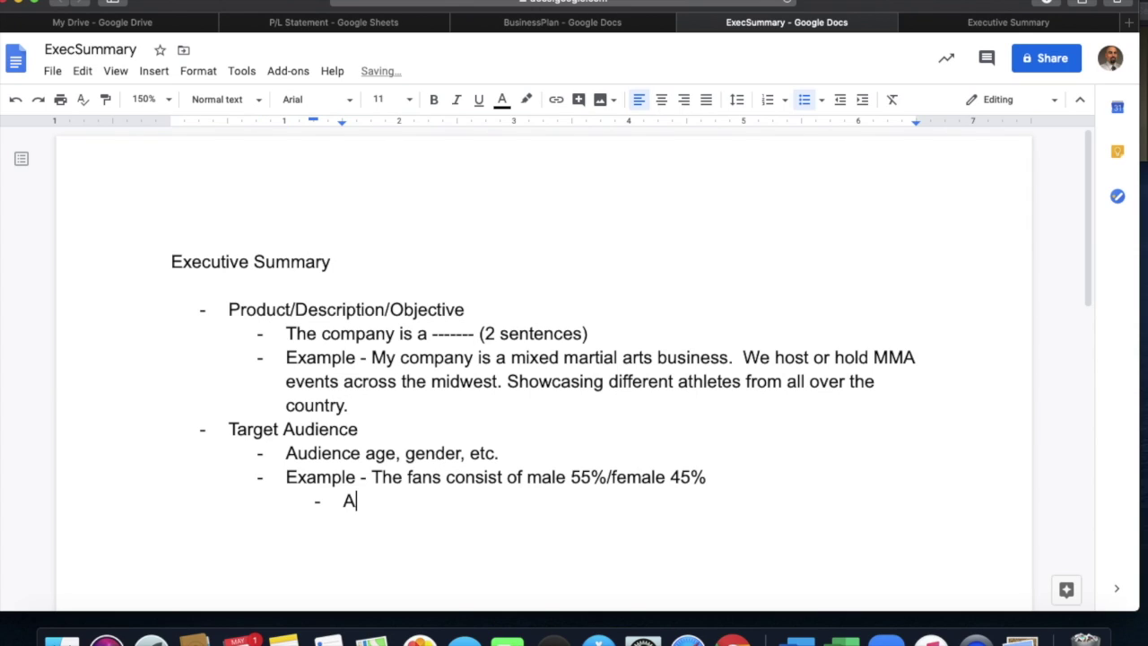
pyautogui.write('ge range of ')
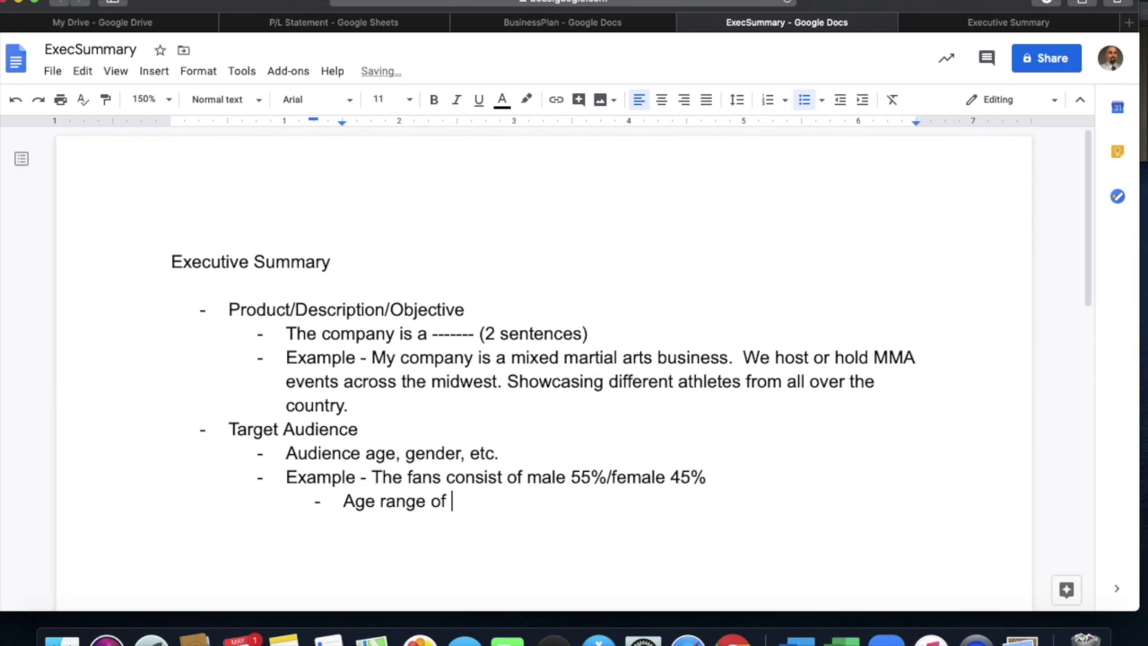
pyautogui.write('18-54')
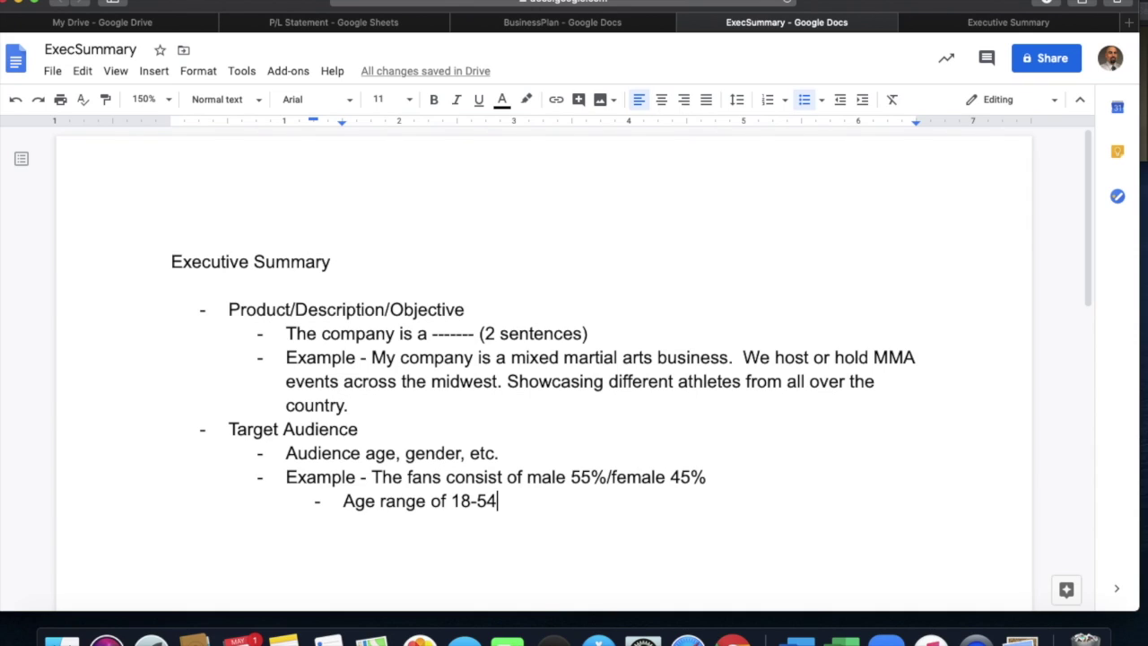
# Add a main list item "Competition" with an indented sub-item reading "Other companies that sell my product".
pyautogui.press('Return')
pyautogui.hotkey('shift', 'Tab')
pyautogui.hotkey('shift', 'Tab')
pyautogui.write('Competitiv')
pyautogui.press('BackSpace')
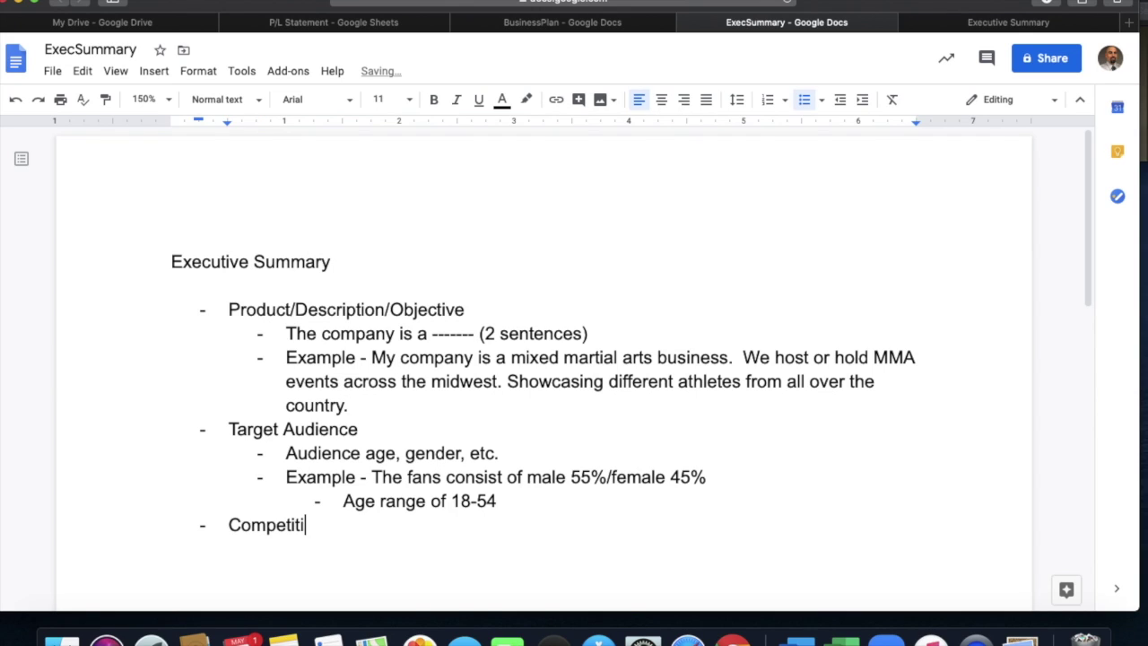
pyautogui.write('on')
pyautogui.press('Return')
pyautogui.press('Tab')
pyautogui.write('Other companies ')
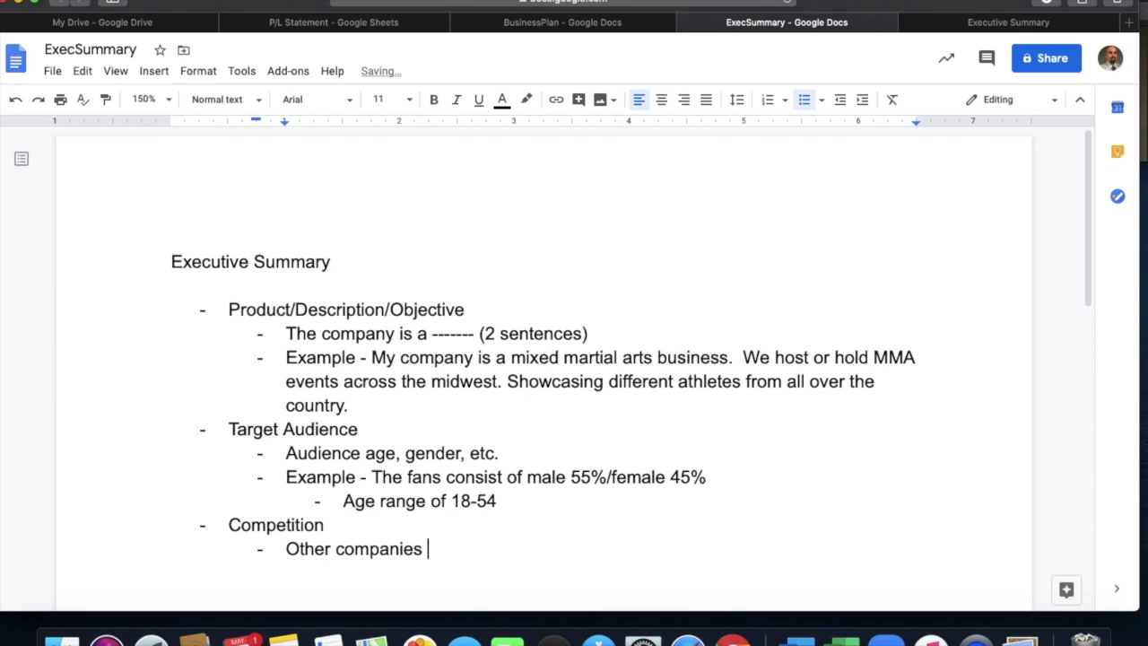
pyautogui.write('that sell my product')
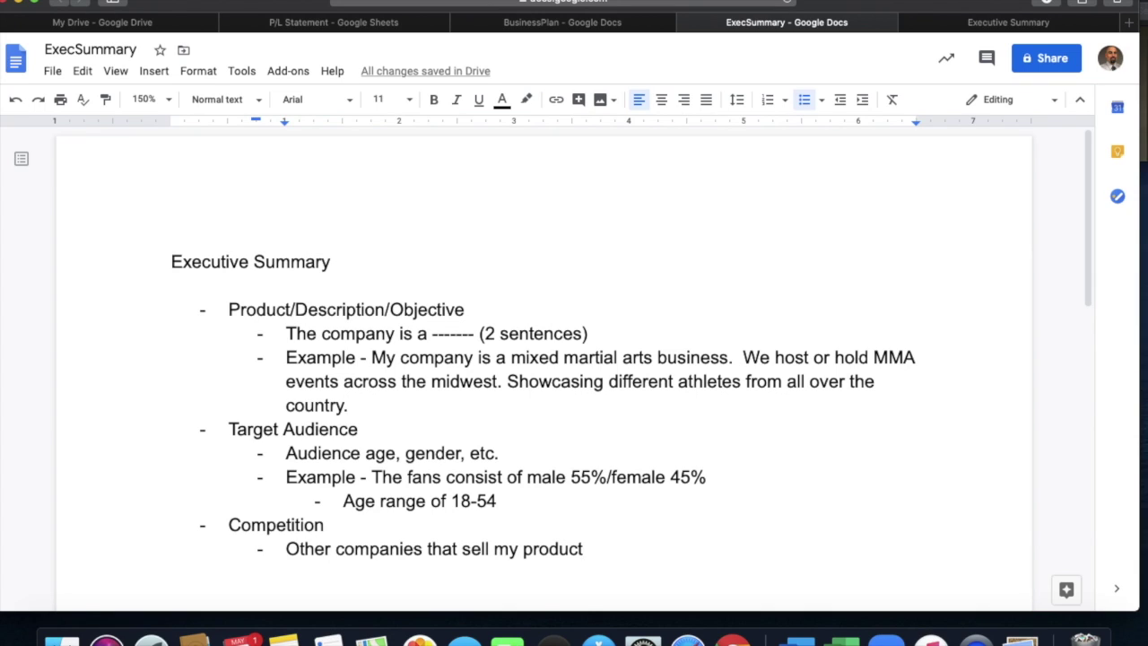
# Add two nested items under the Competition sub-item, reading "Other MMA promotions" and "Other events in the market".
pyautogui.press('Return')
pyautogui.press('Tab')
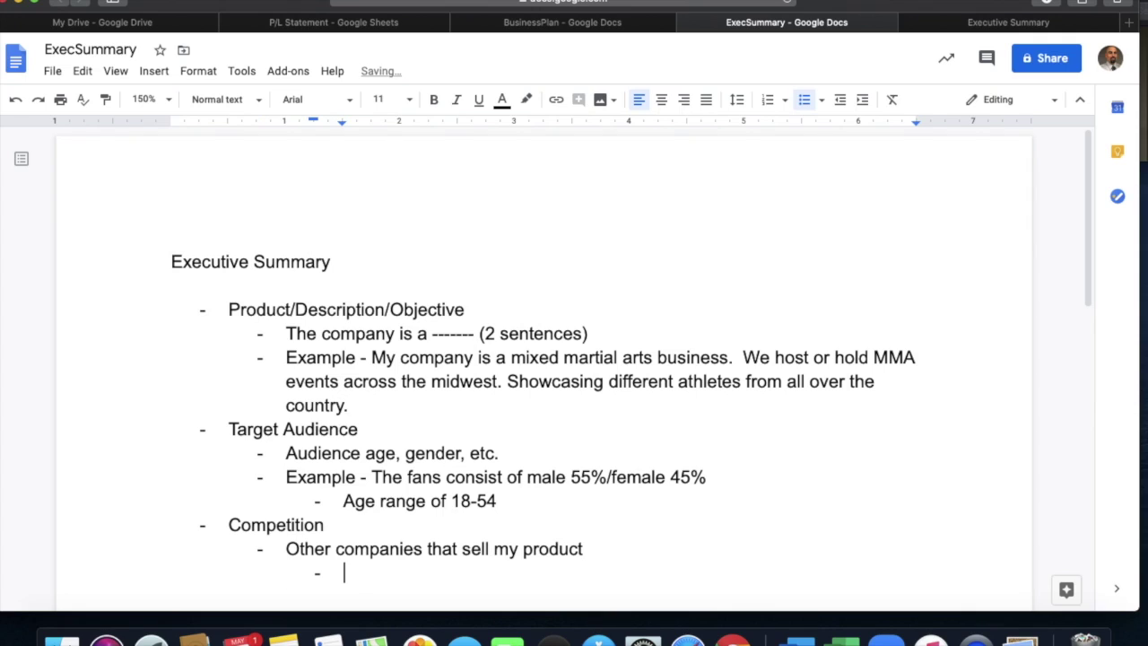
pyautogui.write('Other MMA ')
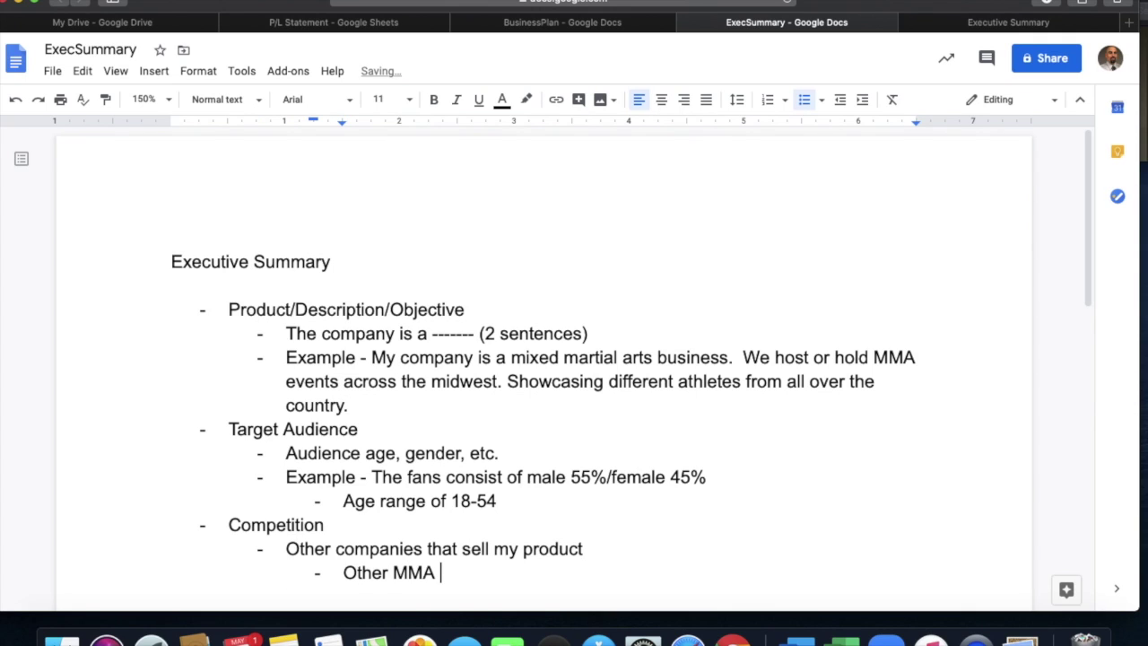
pyautogui.write('promotions')
pyautogui.press('Return')
pyautogui.write('Other event sin')
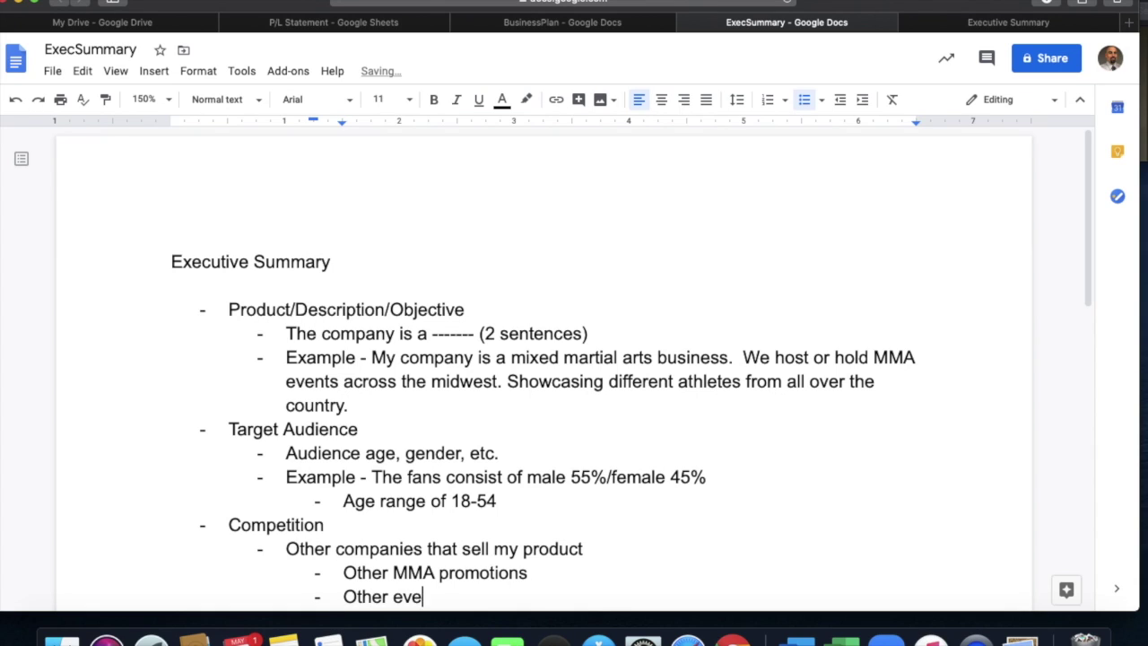
pyautogui.press('BackSpace')
pyautogui.press('BackSpace')
pyautogui.press('BackSpace')
pyautogui.press('BackSpace')
pyautogui.press('BackSpace')
pyautogui.write('s in the market')
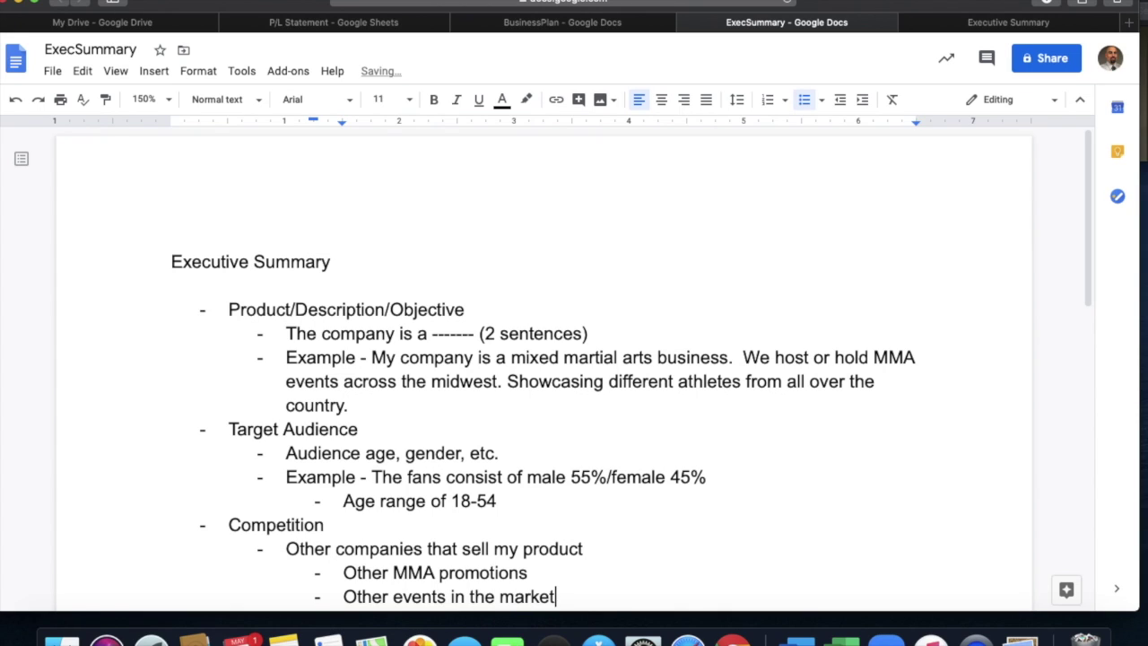
# Add a main list item "Risk/Opportunities" with the sub-item "The main risk involved is --- example (people not having expendable income)".
pyautogui.press('Return')
pyautogui.hotkey('shift', 'Tab')
pyautogui.hotkey('shift', 'Tab')
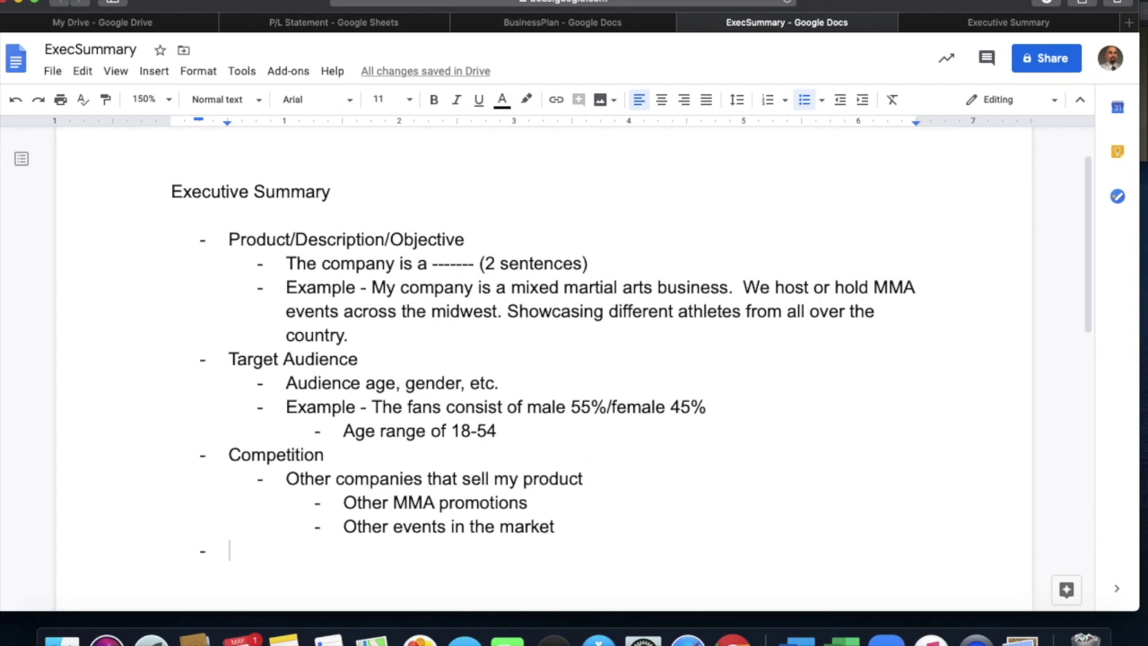
pyautogui.write('Ris')
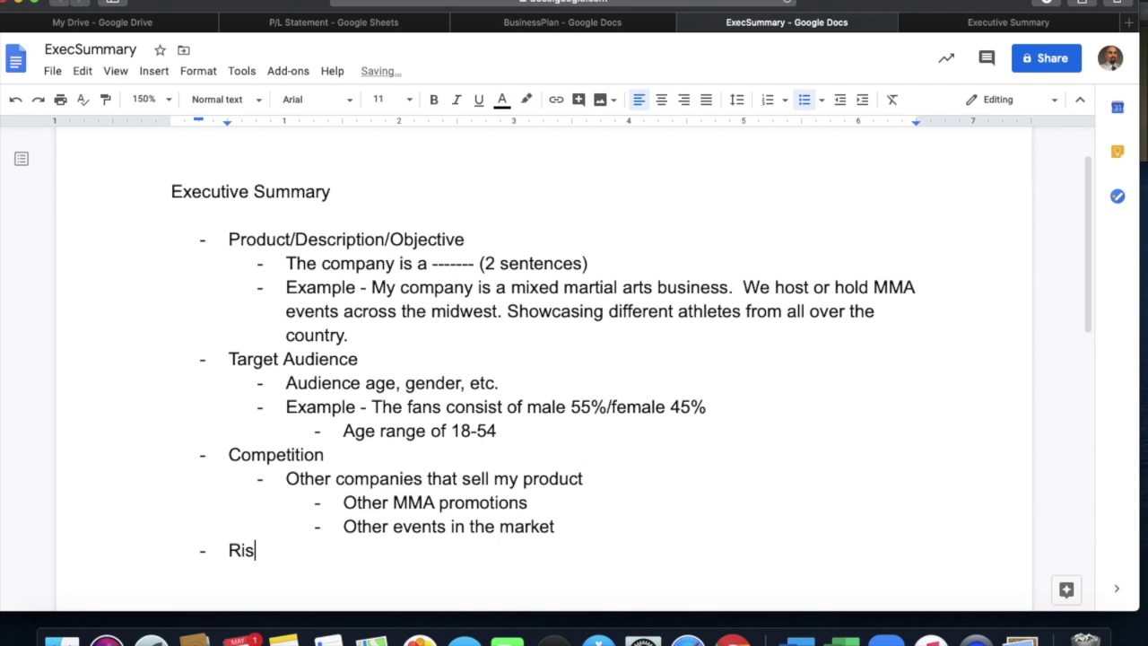
pyautogui.write('k/Opportunities')
pyautogui.press('Return')
pyautogui.press('Tab')
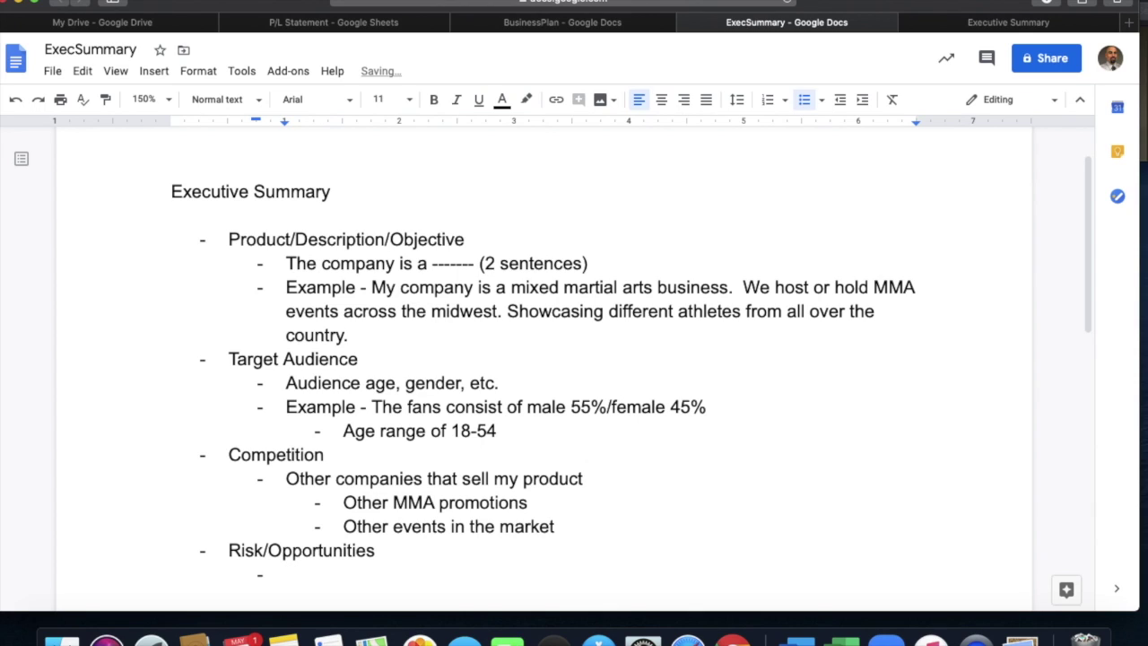
pyautogui.write('The main risk involved is ')
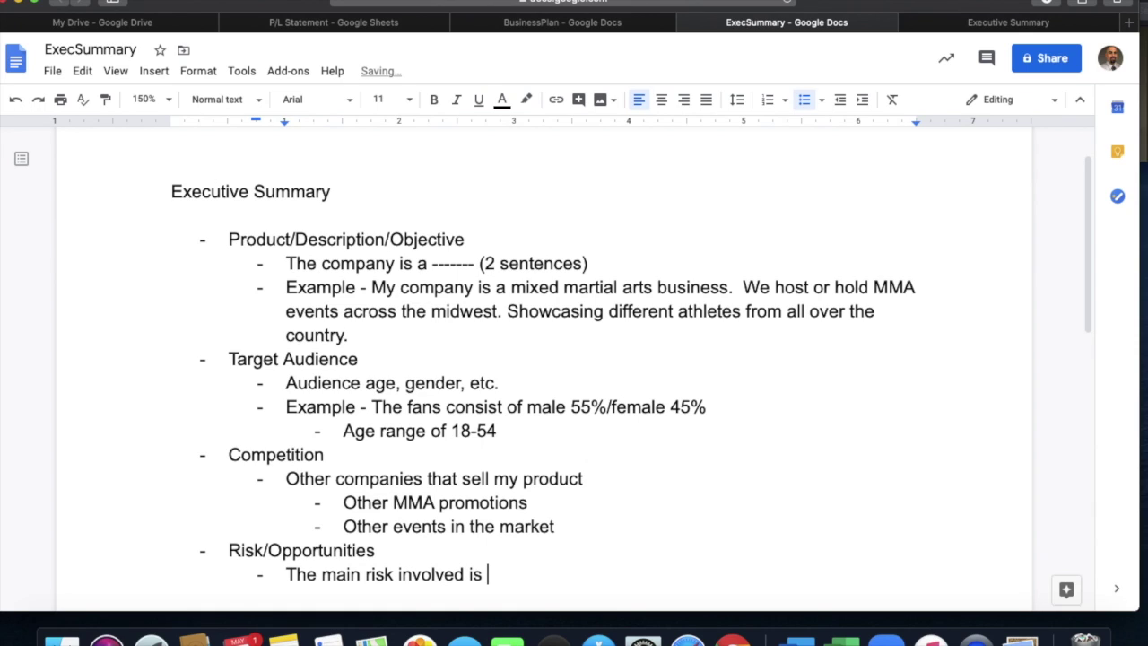
pyautogui.write('--- examp')
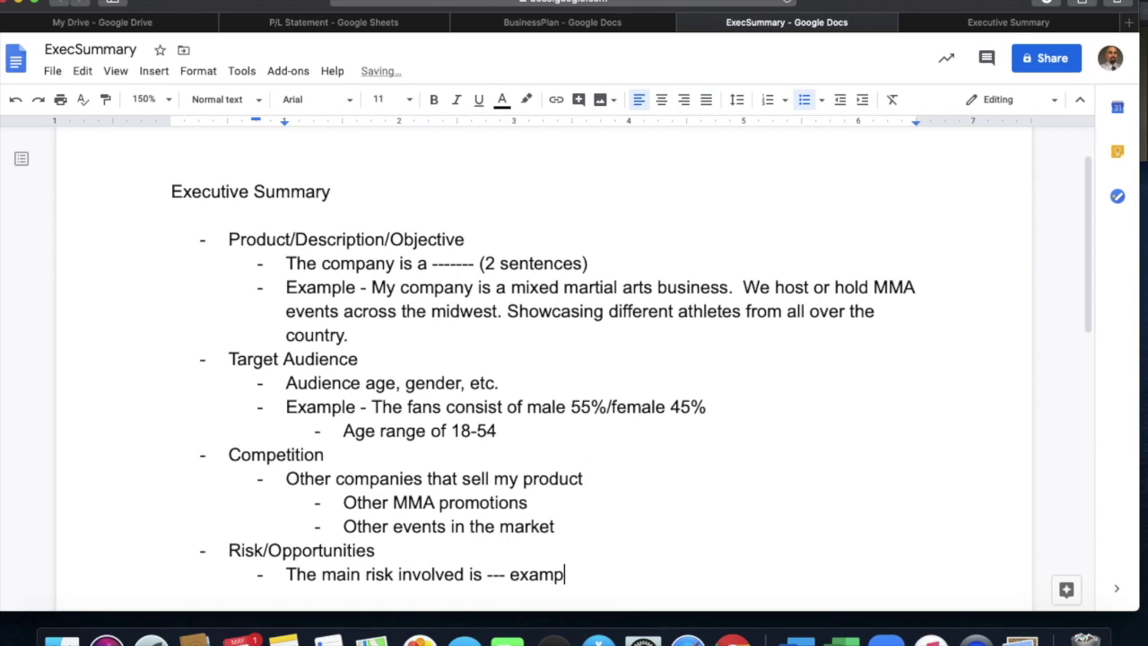
pyautogui.write('le (people not having expendable inco')
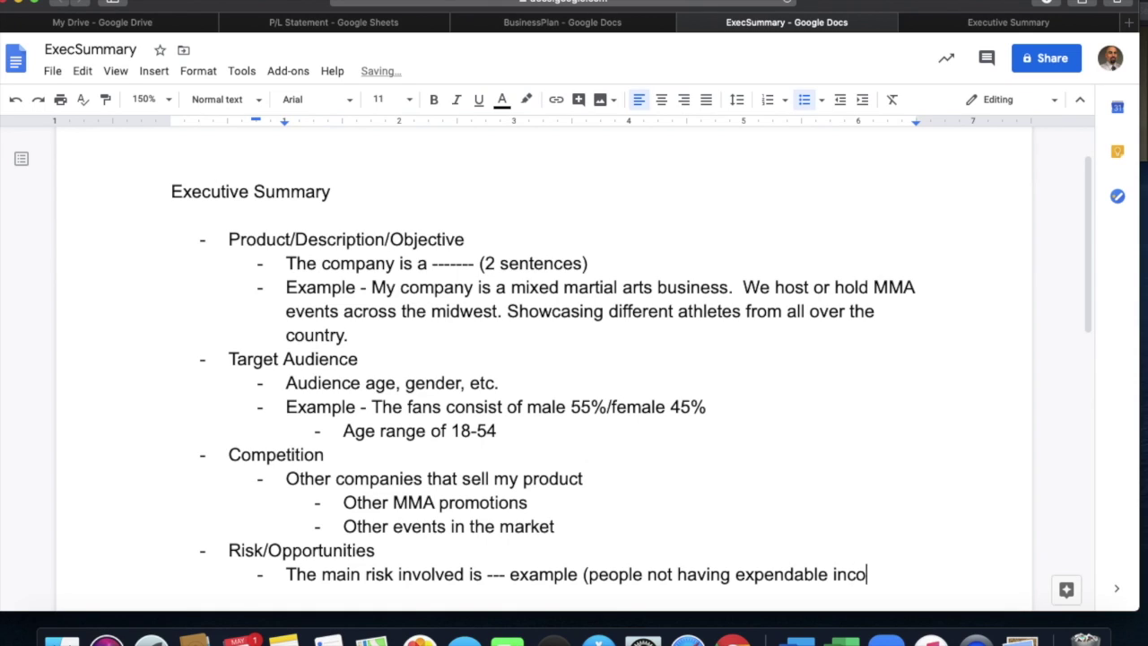
pyautogui.write('me)')
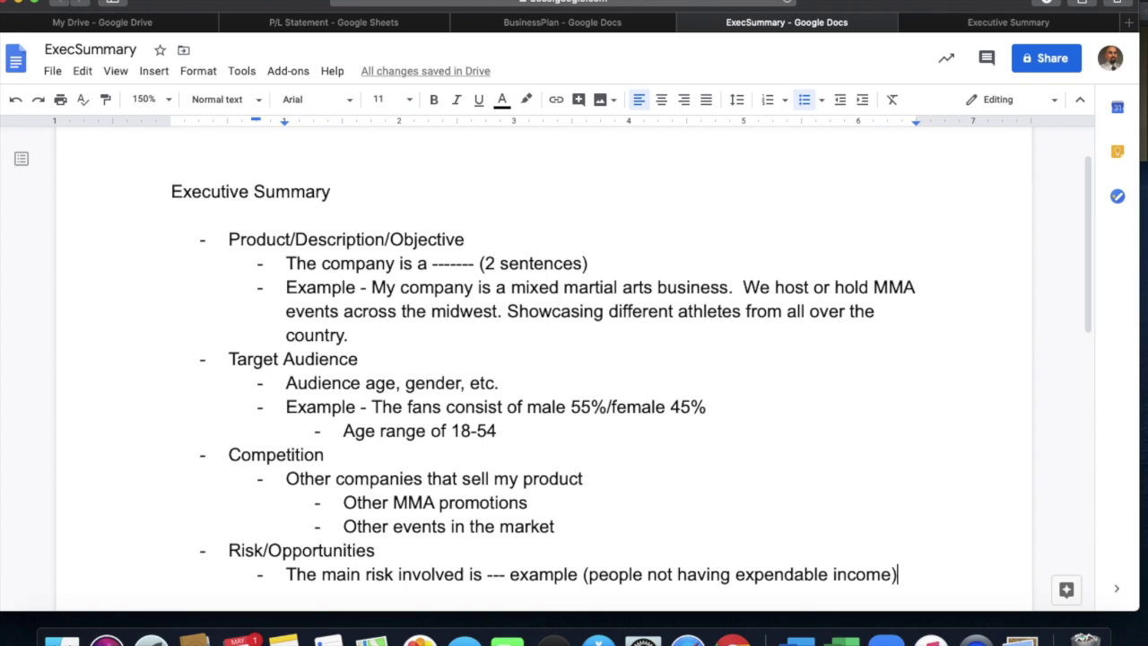
# Add a second sub-item under "Risk/Opportunities" reading "Risk - too many events in the area".
pyautogui.press('Return')
pyautogui.write('Ris')
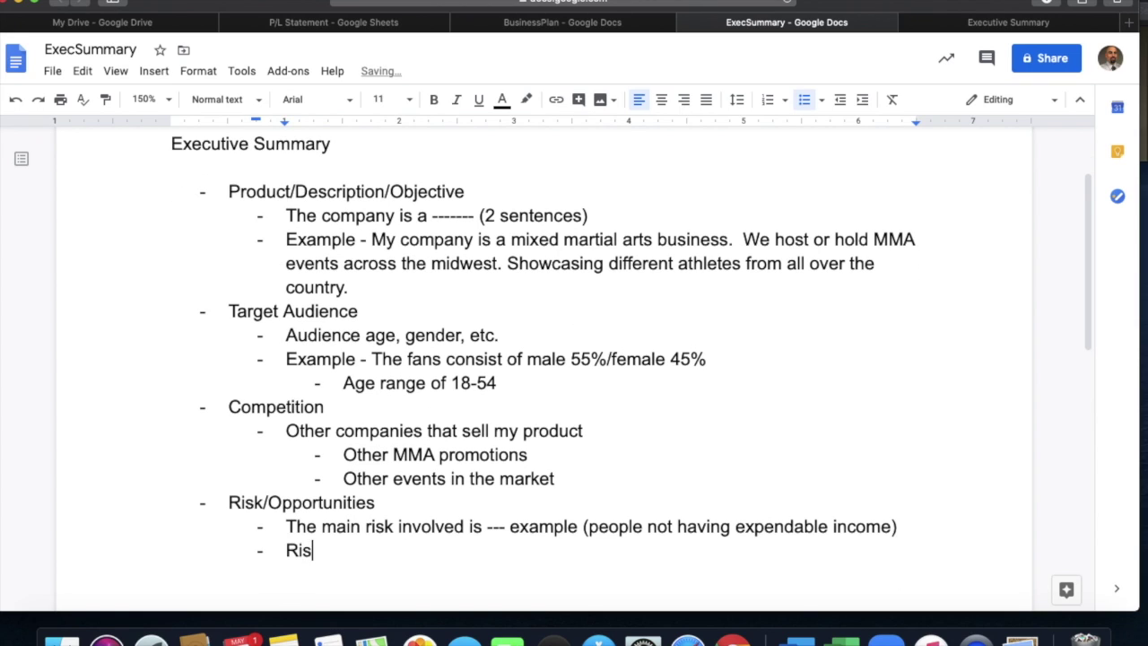
pyautogui.write('k - too man')
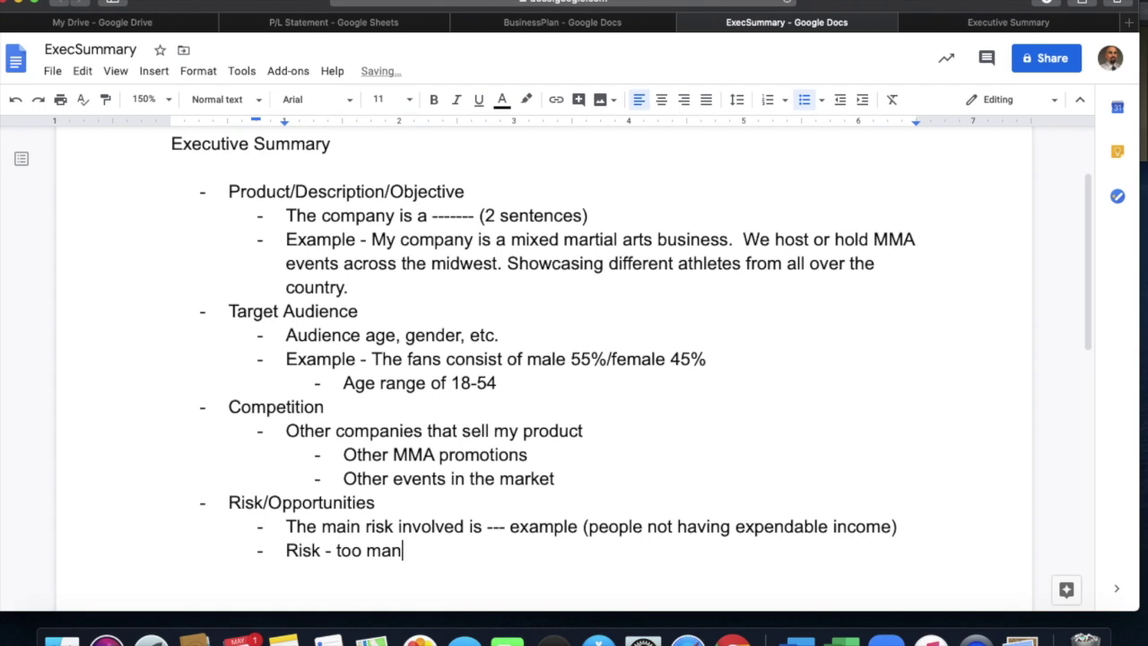
pyautogui.write('y events in ')
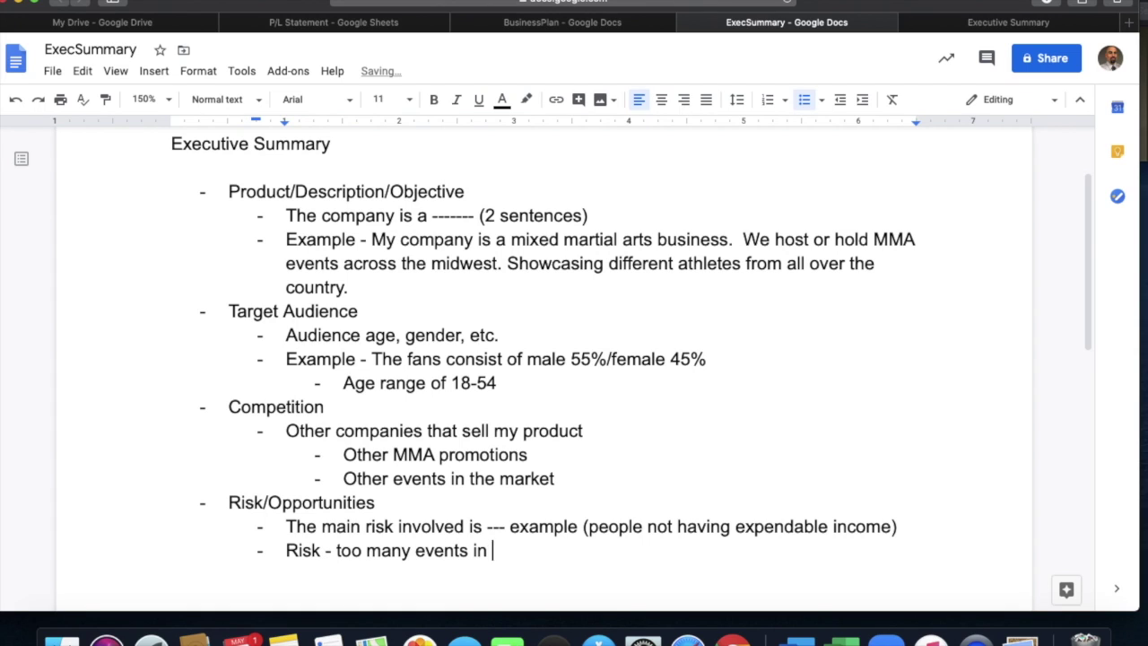
pyautogui.write('the area')
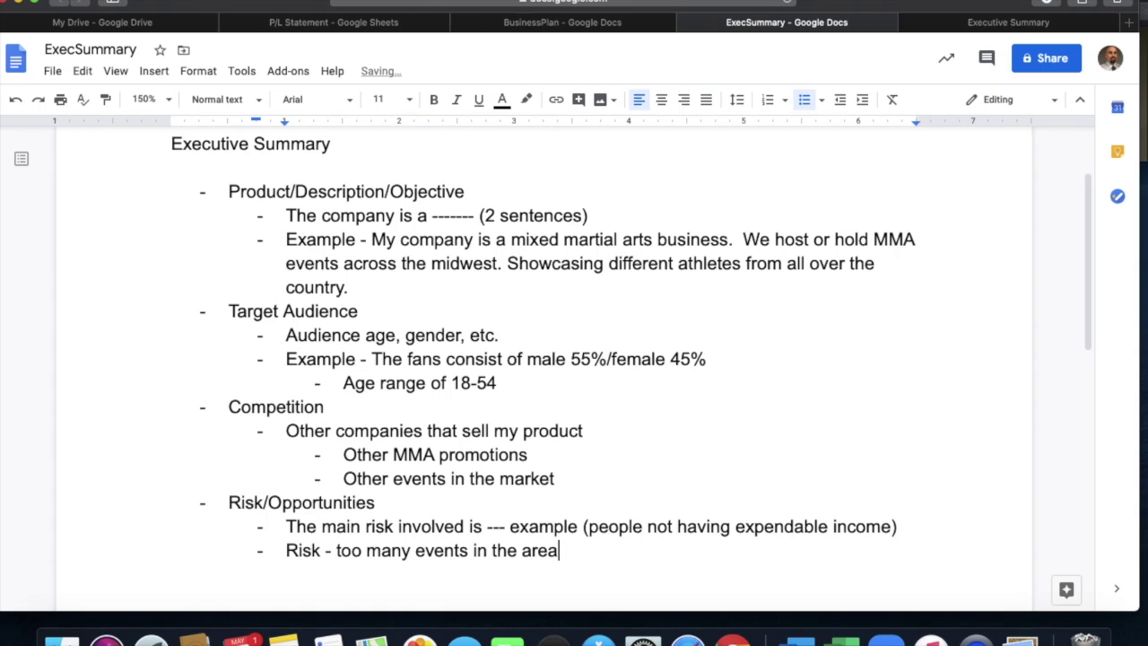
# Add a third Risk/Opportunities sub-item reading "Opportunities - ability to be the best", correcting the spelling of its first word.
pyautogui.press('Return')
pyautogui.write('Opporunities -')
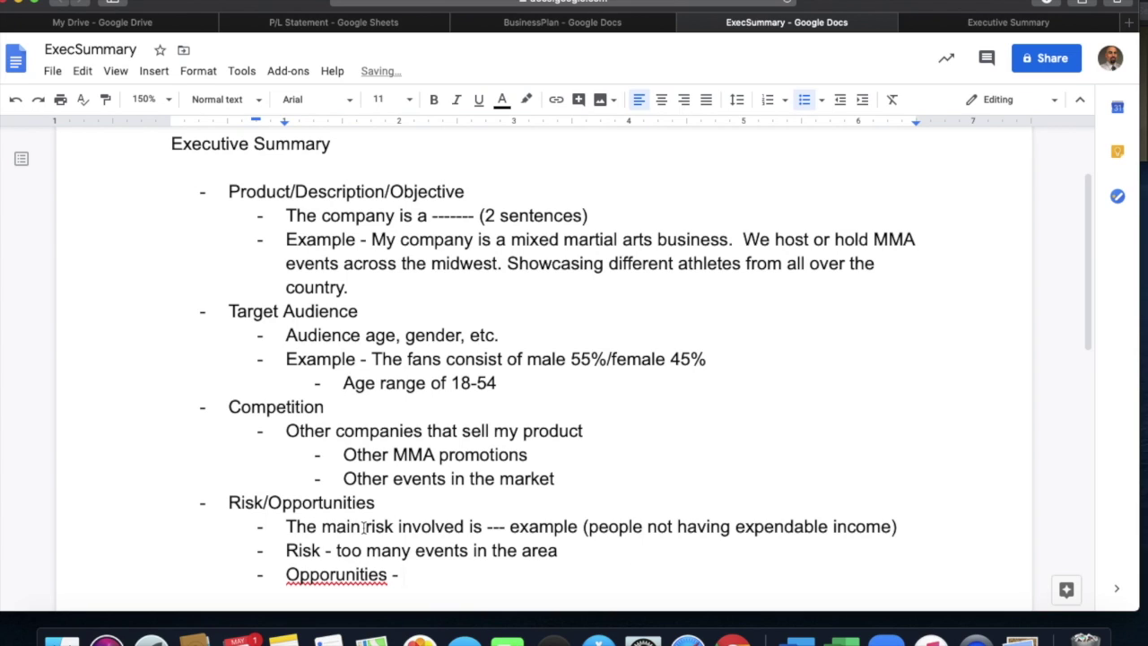
pyautogui.rightClick(341, 574)
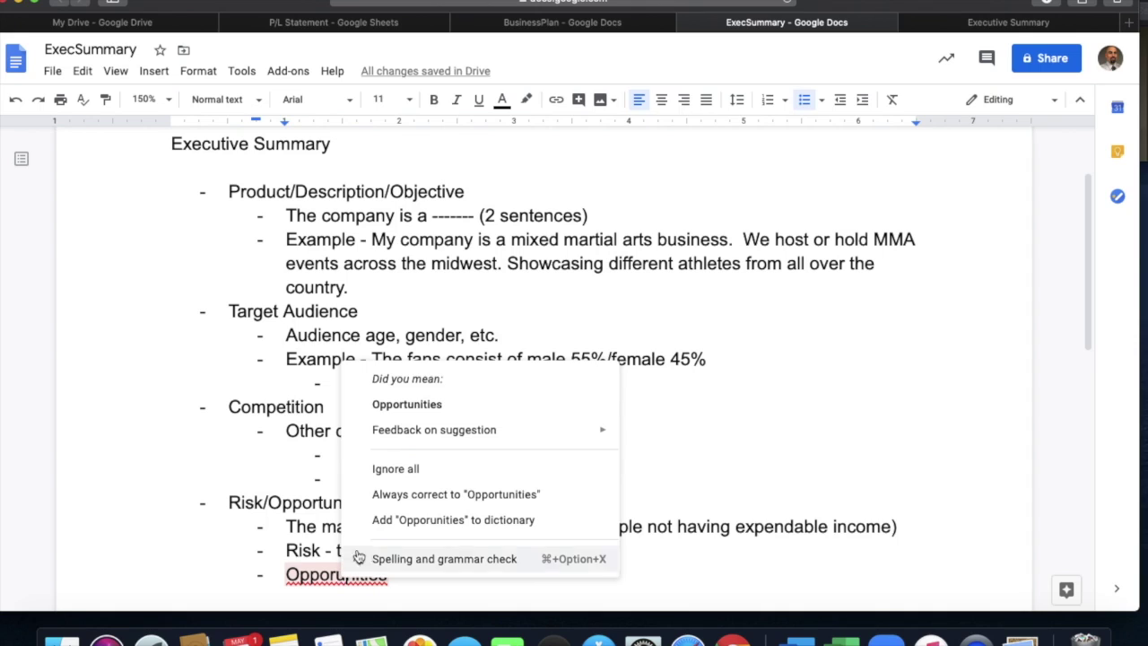
pyautogui.click(403, 406)
pyautogui.write('abi')
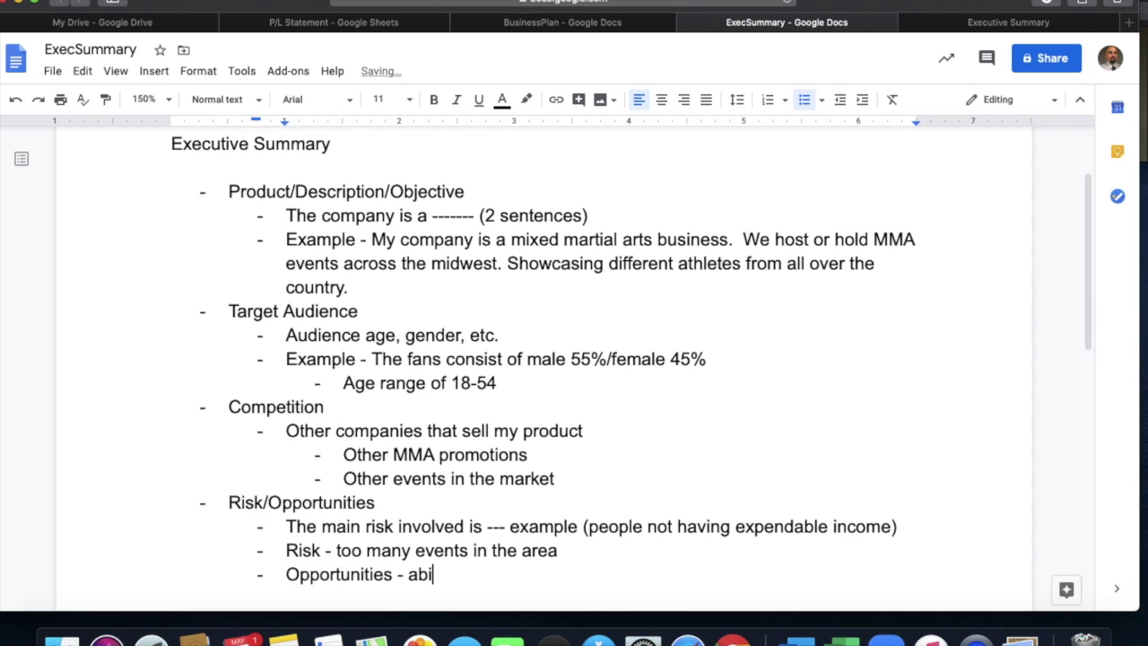
pyautogui.write('lity to be the best')
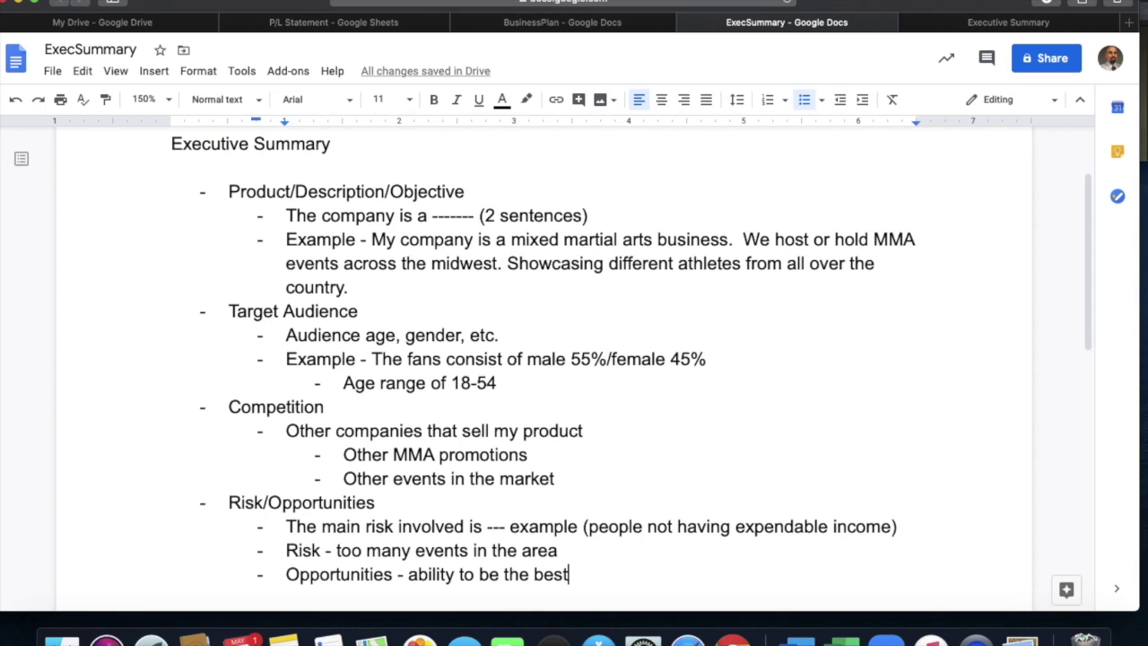
# Add a main list item "Conclusion" with an indented sub-item reading "The company has room for growth because -----".
pyautogui.press('Return')
pyautogui.hotkey('shift', 'Tab')
pyautogui.write('C')
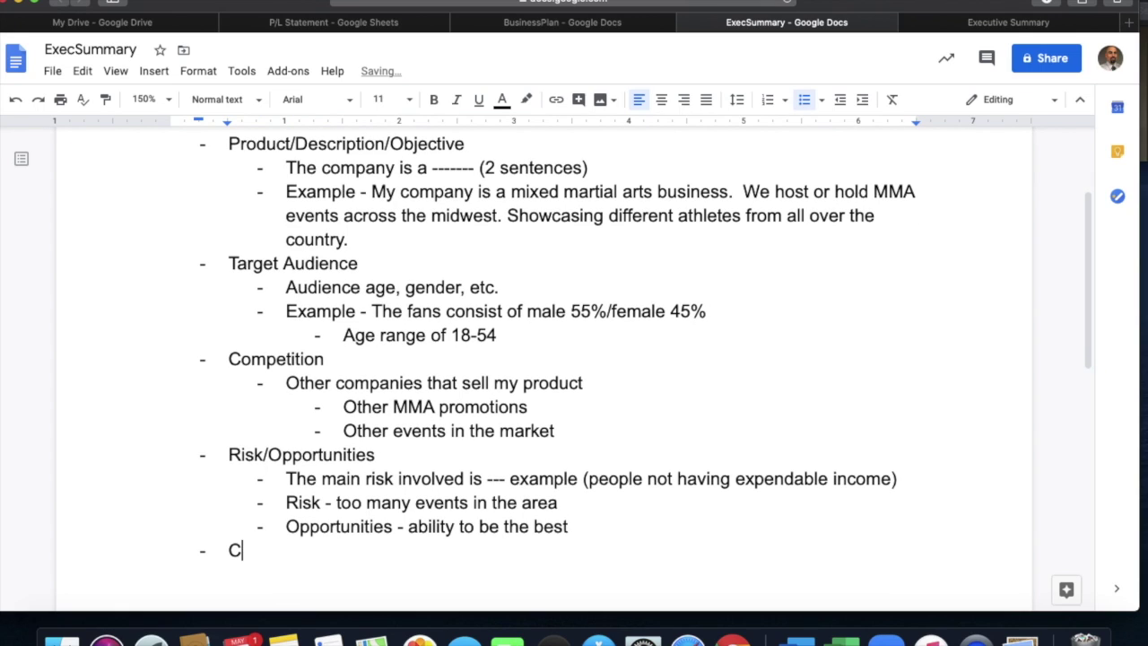
pyautogui.write('onclusion')
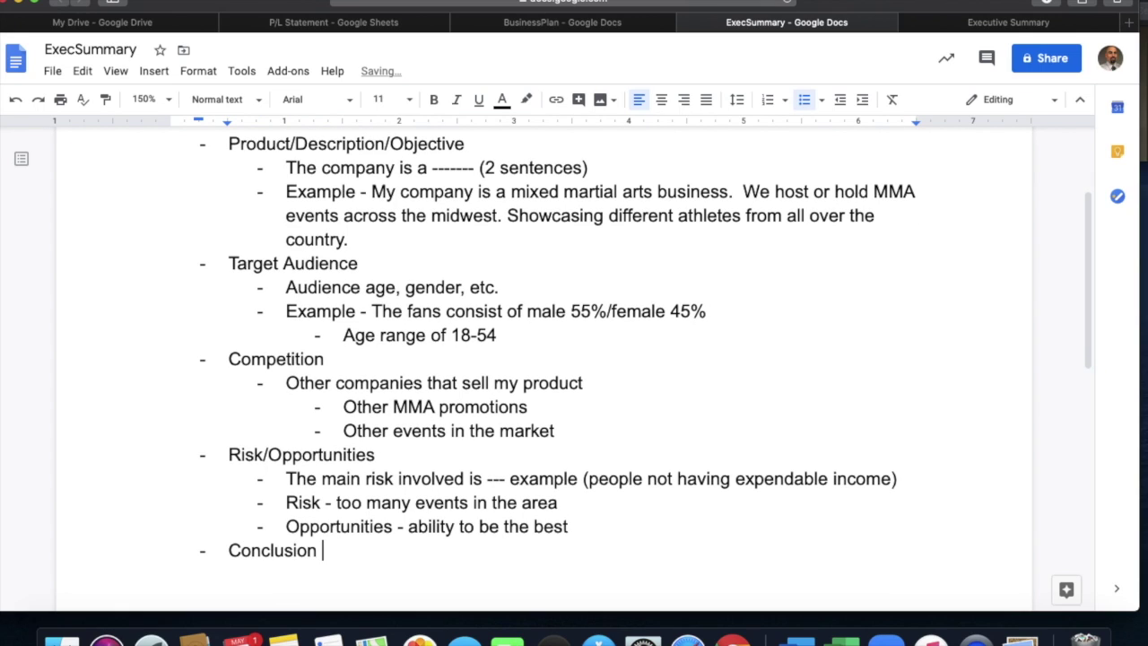
pyautogui.press('Return')
pyautogui.press('Tab')
pyautogui.write('The company ha')
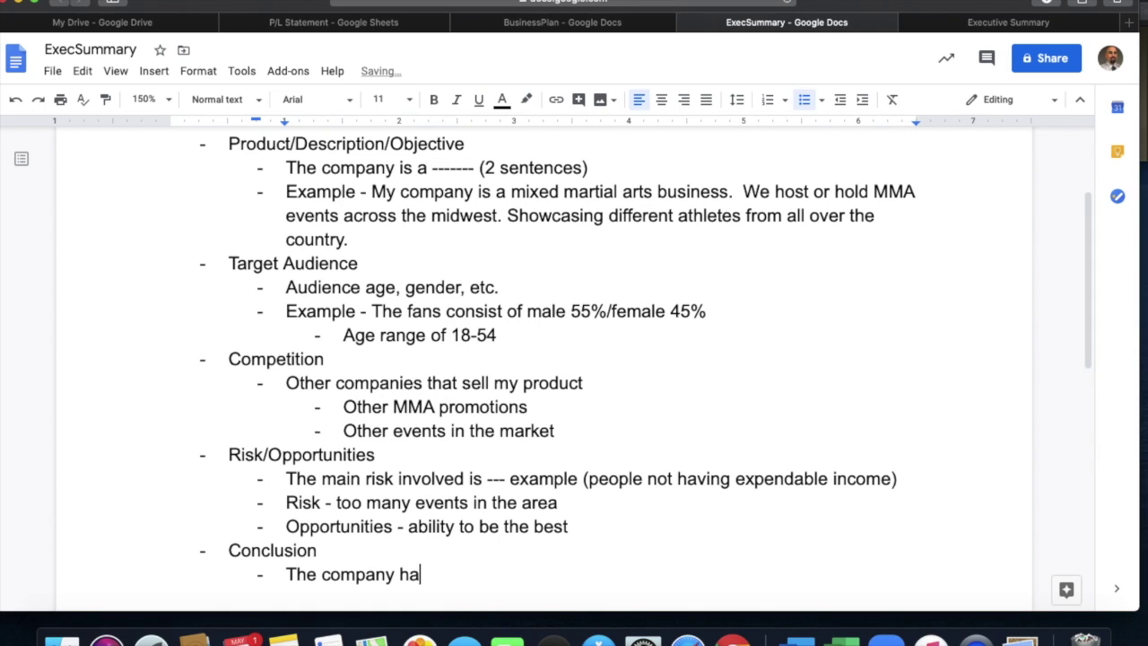
pyautogui.write('s room for ')
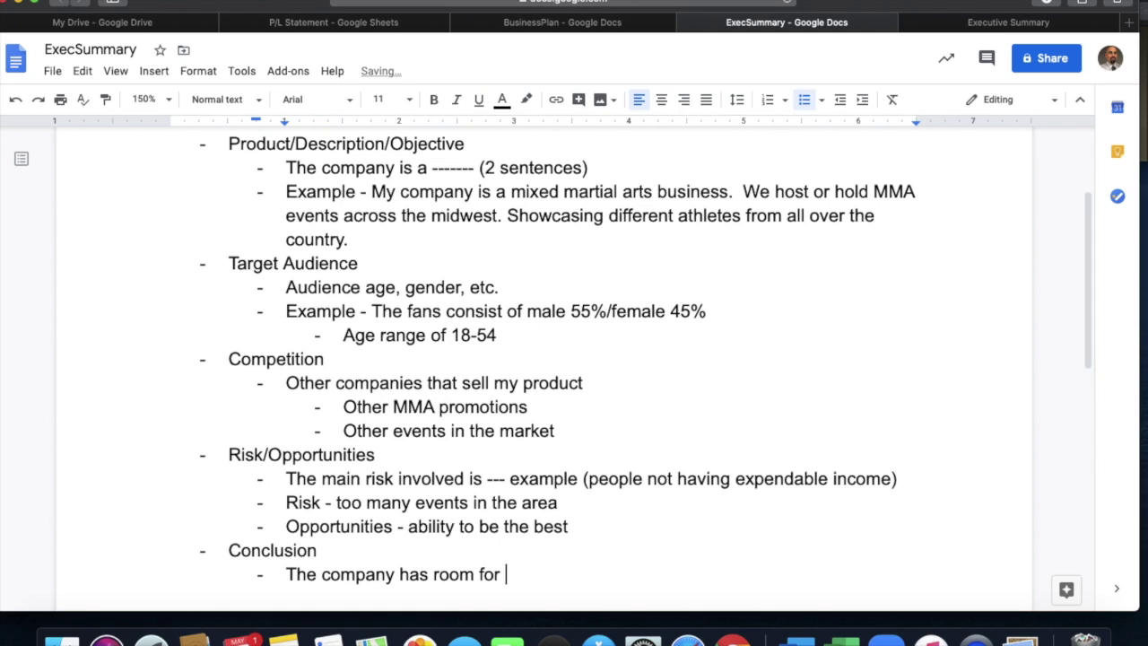
pyautogui.write('growth bec')
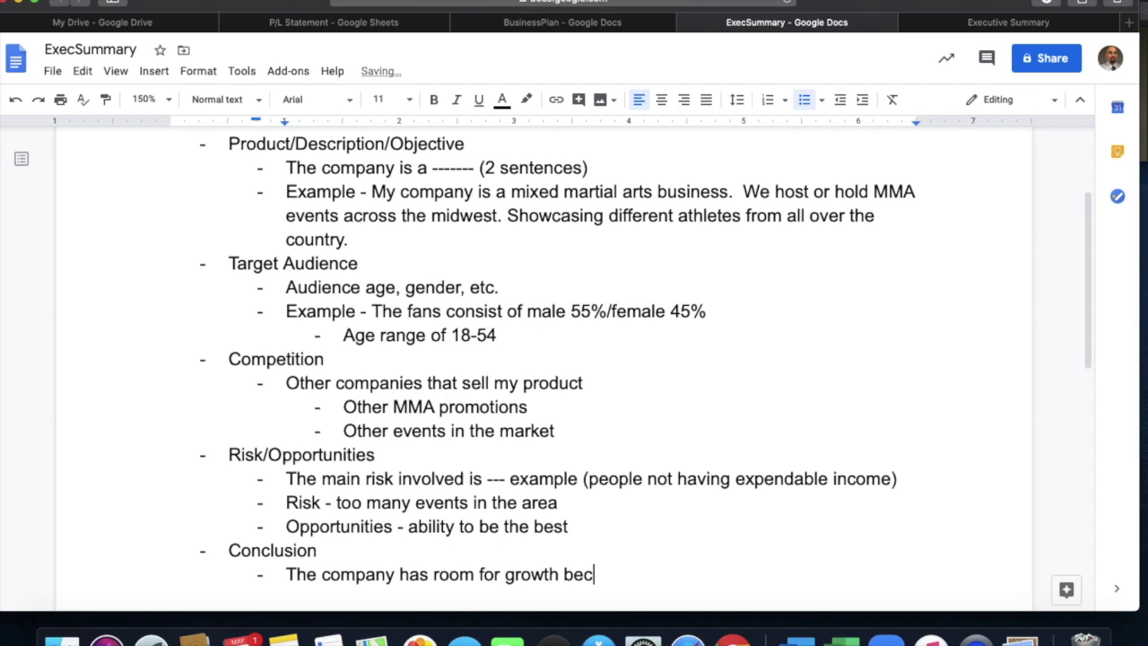
pyautogui.write('ause ----- ')
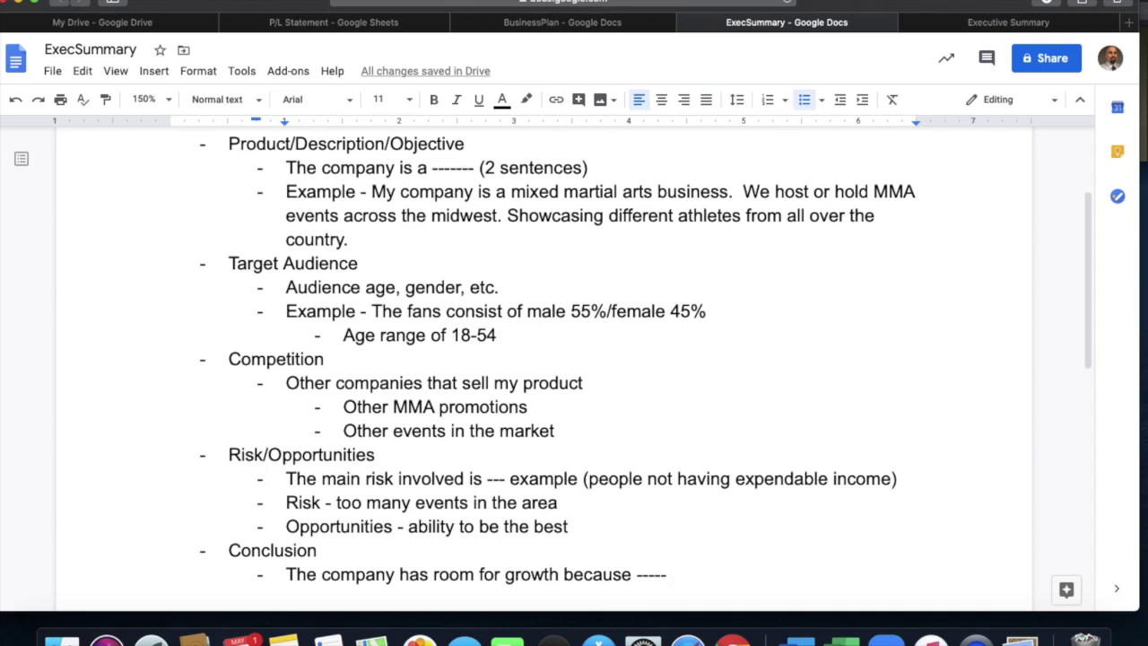
# Append "3 sentences --- answer why -" to the Conclusion sub-item.
pyautogui.write('2')
pyautogui.press('BackSpace')
pyautogui.press('BackSpace')
pyautogui.write('3 sentences --- answer why -')
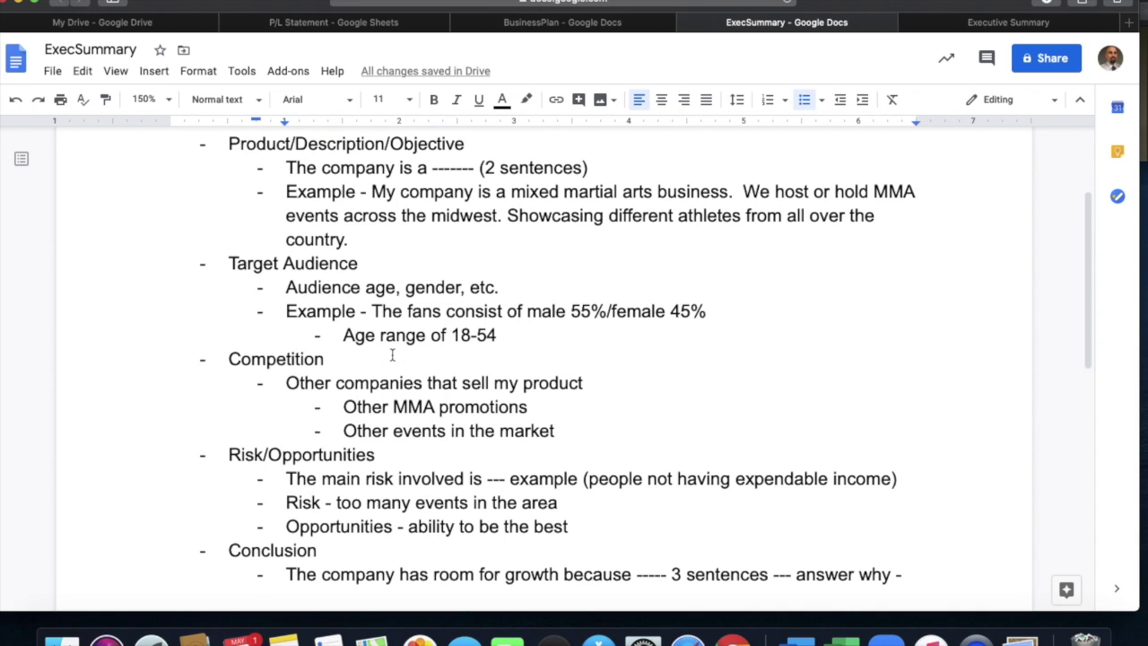
# Review the completed executive summary outline from the Product/Description/Objective section through the Conclusion, including the Target Audience sub-items.
pyautogui.scroll(4, 392, 355)
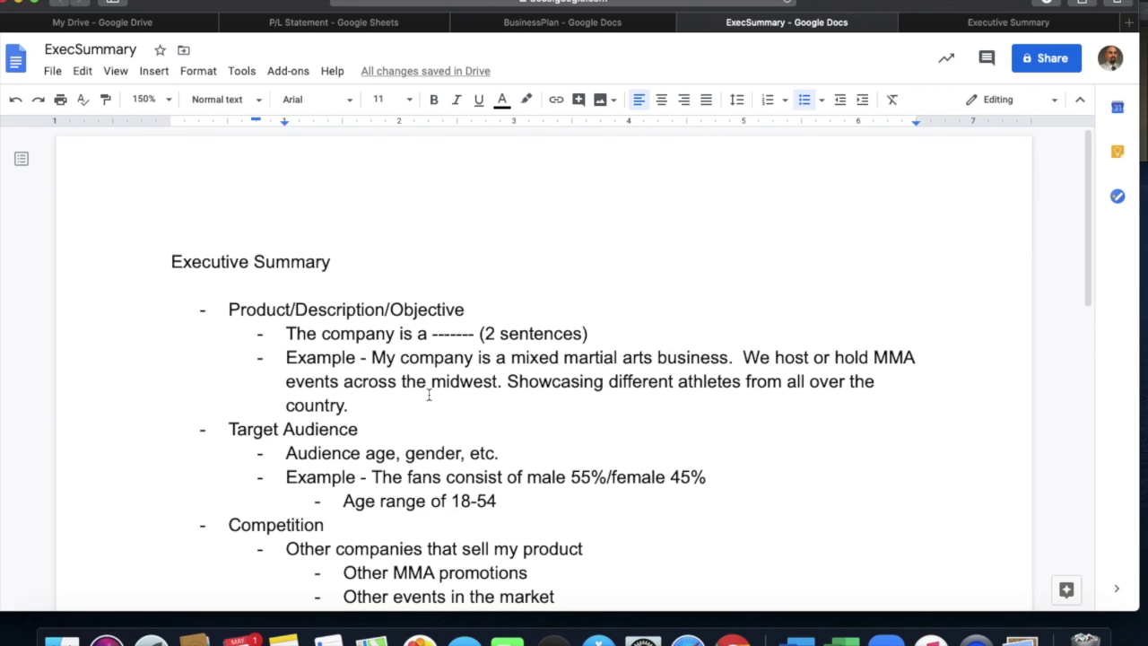
pyautogui.moveTo(171, 259); pyautogui.dragTo(546, 602)
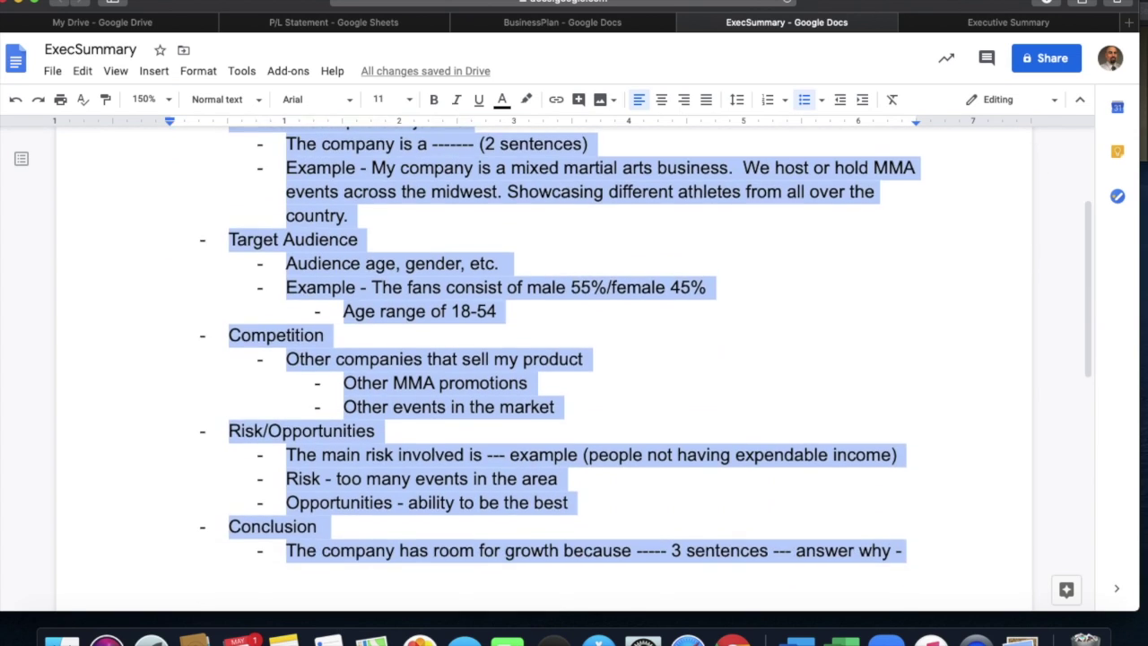
pyautogui.scroll(-3, 557, 552)
pyautogui.scroll(-3, 556, 549)
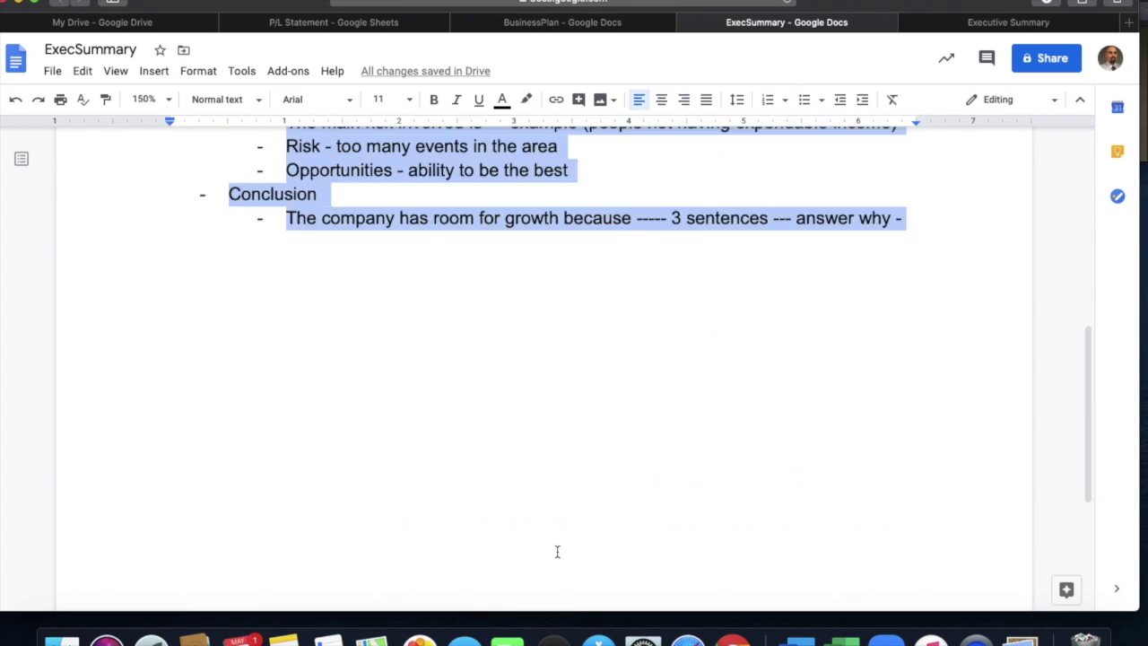
pyautogui.scroll(10, 556, 549)
pyautogui.click(522, 437)
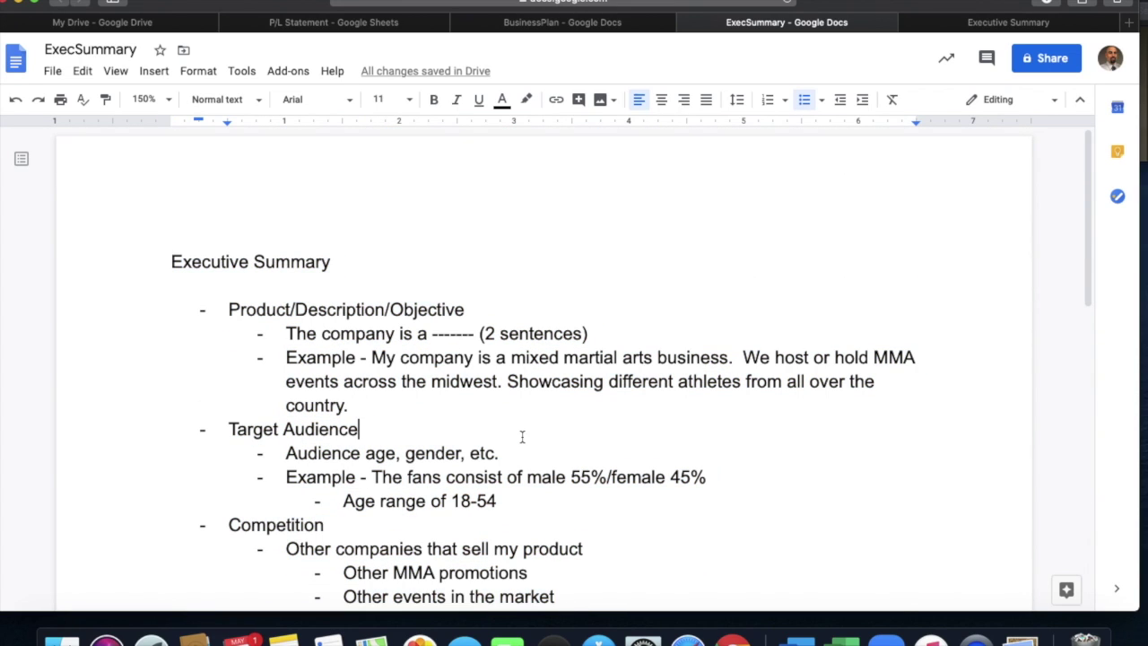
pyautogui.scroll(-1, 426, 412)
pyautogui.scroll(-2, 426, 412)
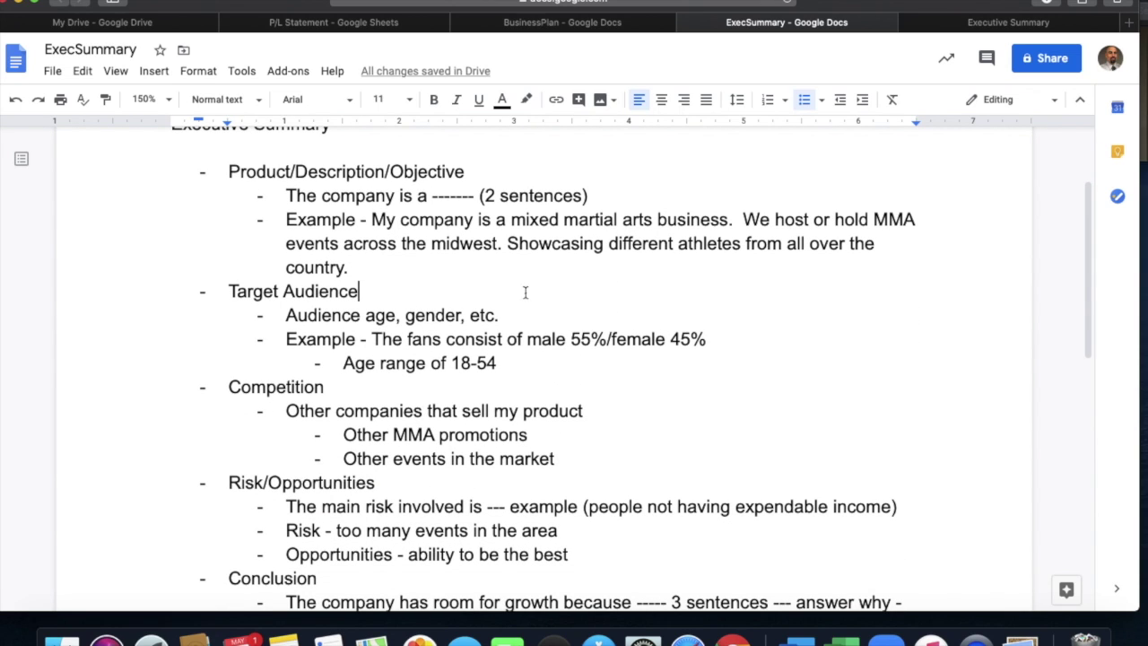
pyautogui.scroll(3, 869, 224)
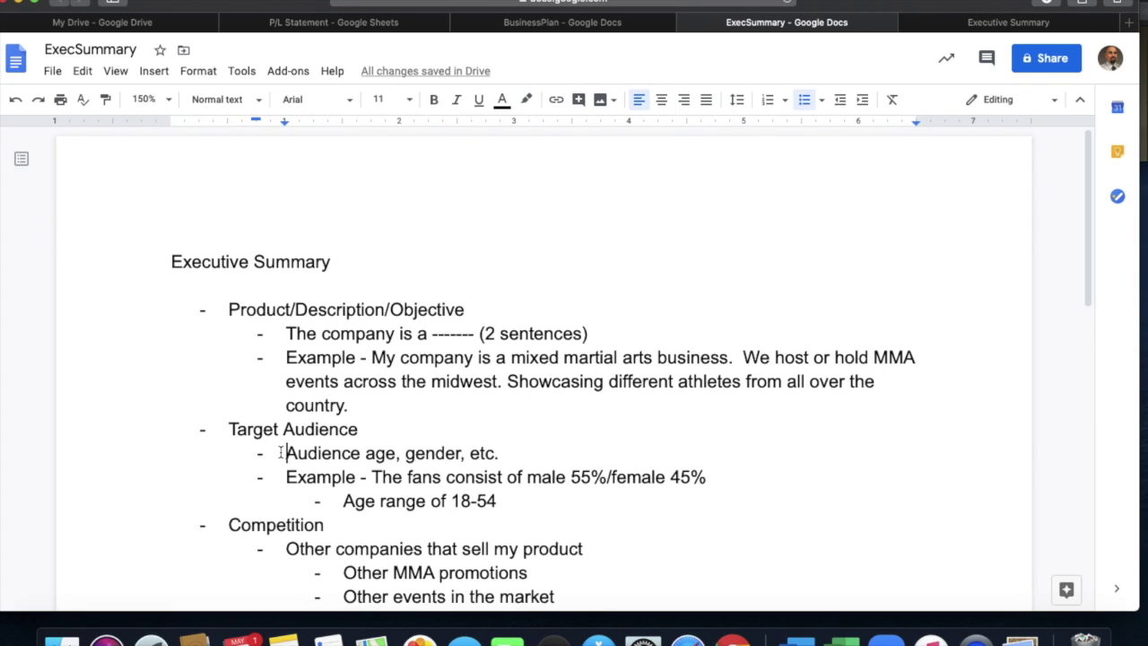
pyautogui.moveTo(283, 453); pyautogui.dragTo(525, 453)
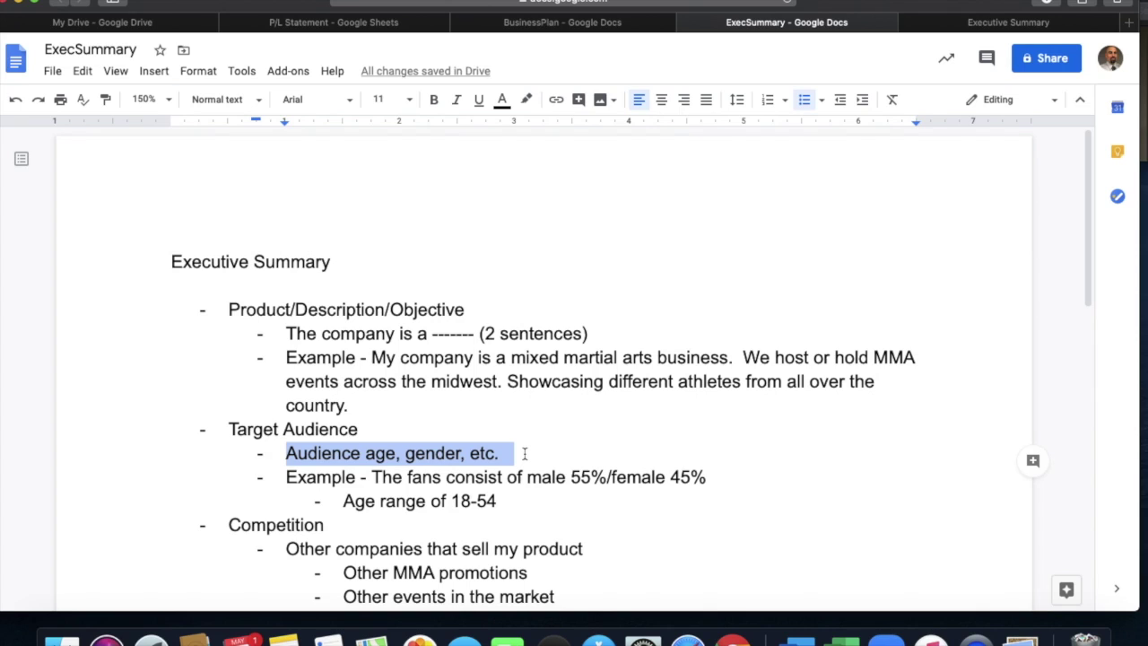
pyautogui.click(508, 501)
pyautogui.scroll(-2, 509, 498)
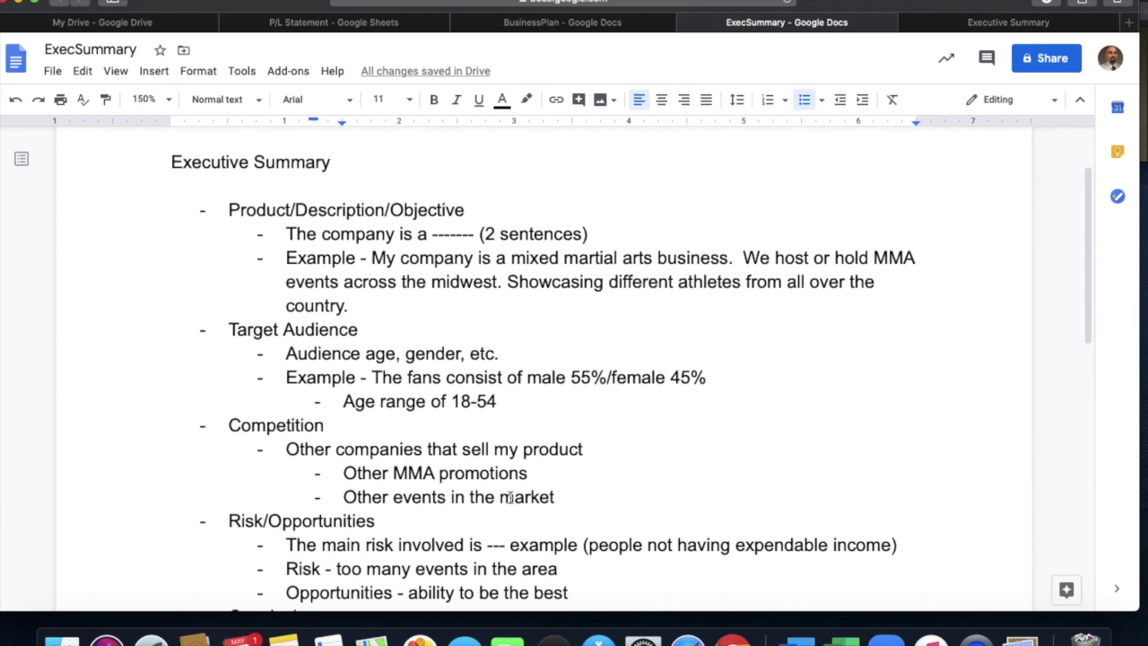
pyautogui.scroll(-2, 510, 498)
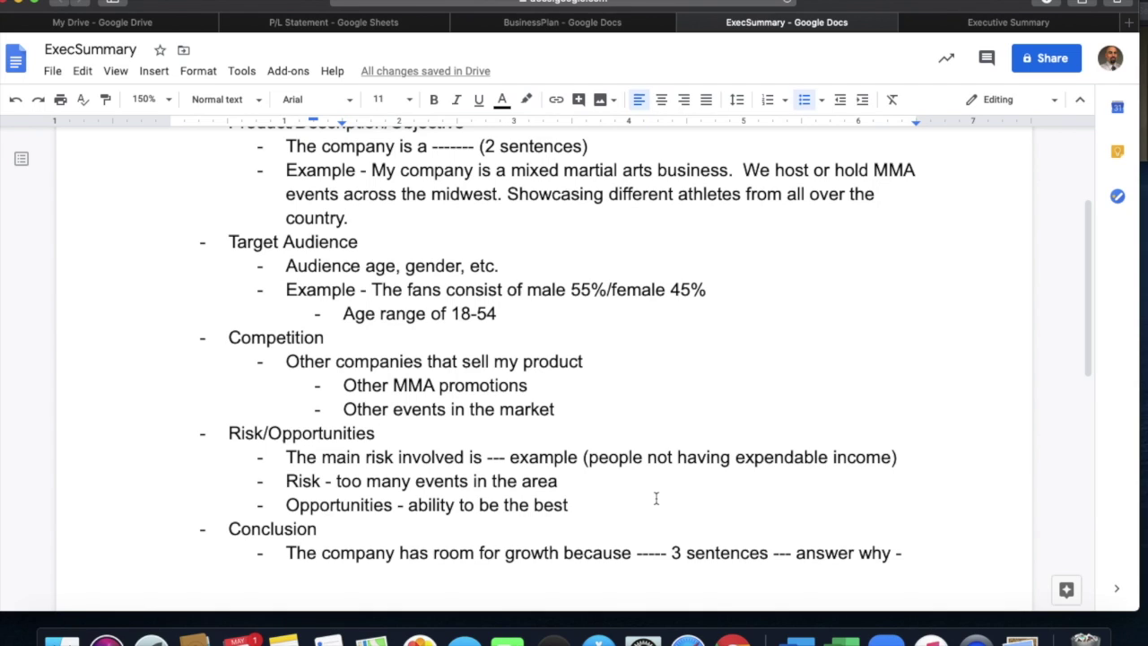
pyautogui.scroll(2, 656, 498)
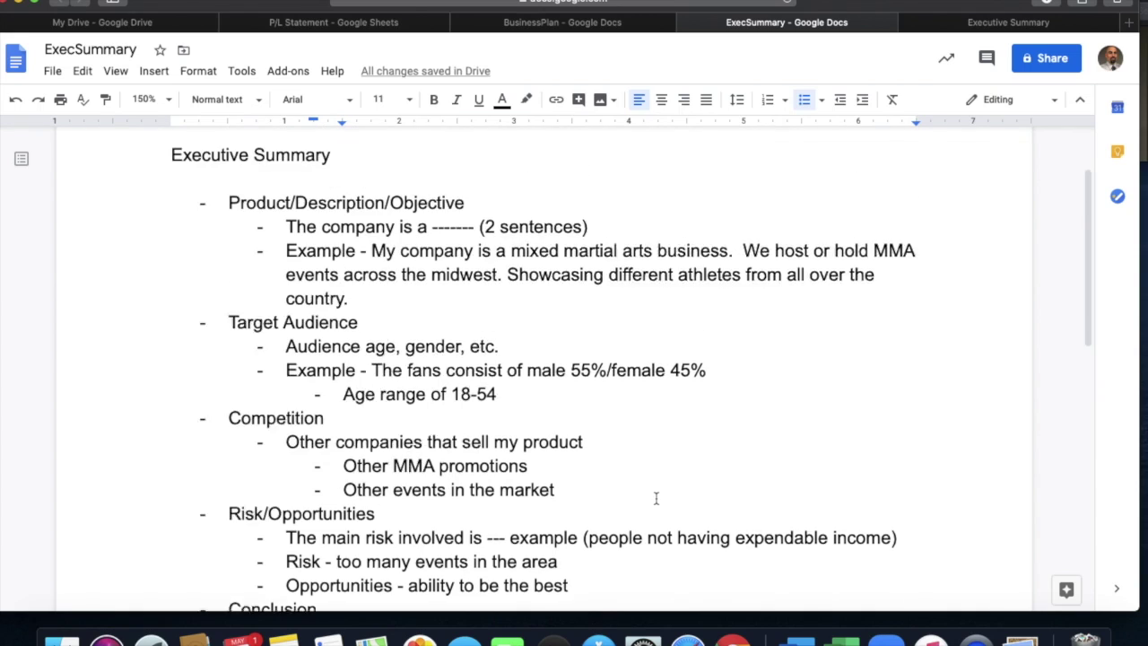